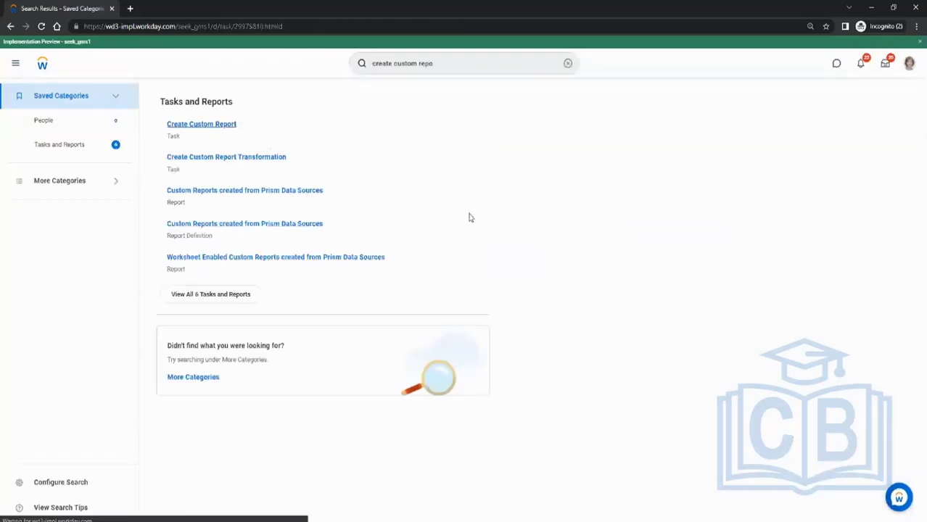
Launch the Create Custom Report task from the 'create custom repo' search results.
{"action": "left_click", "coordinate": [128, 118]}
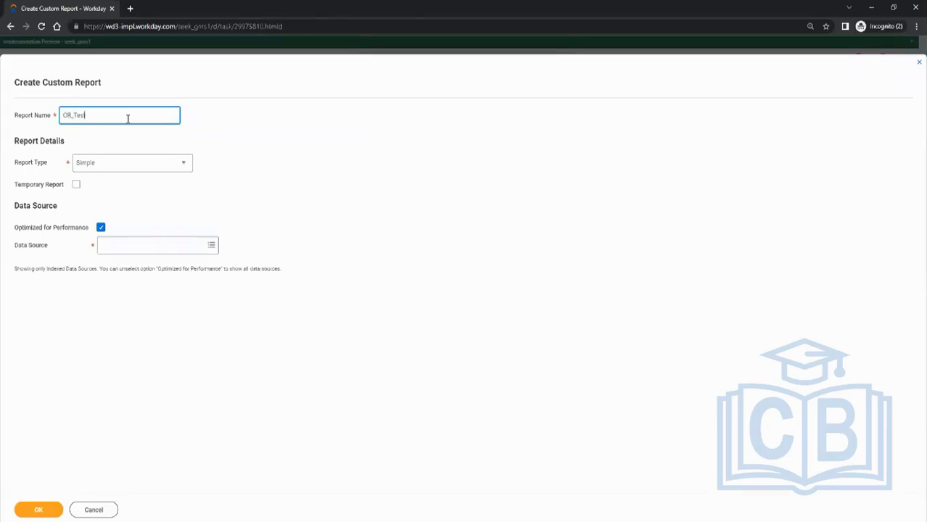
Confirm the report name CR_Test_1 and choose Advanced as the report type.
{"action": "key", "text": "Tab"}
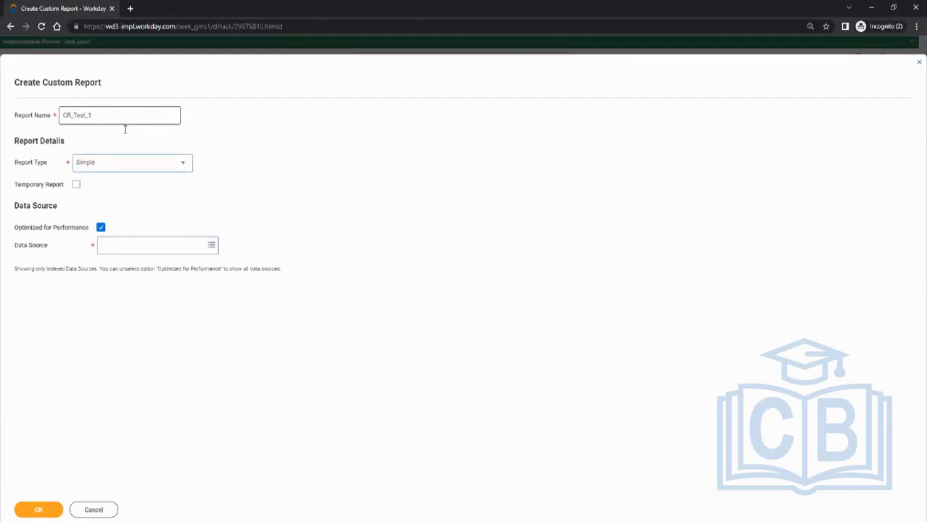
{"action": "left_click", "coordinate": [116, 164]}
{"action": "left_click", "coordinate": [102, 194]}
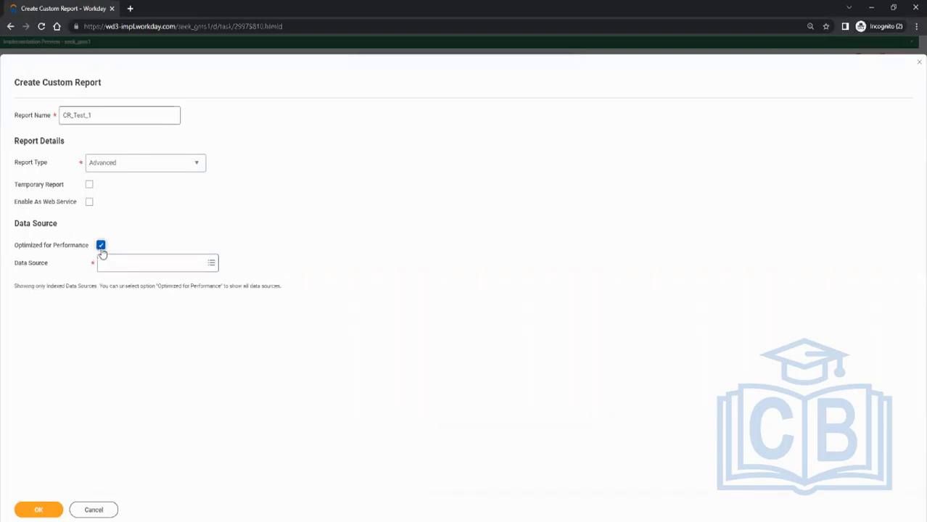
Turn off Optimized for Performance so all data sources become available.
{"action": "left_click", "coordinate": [117, 265]}
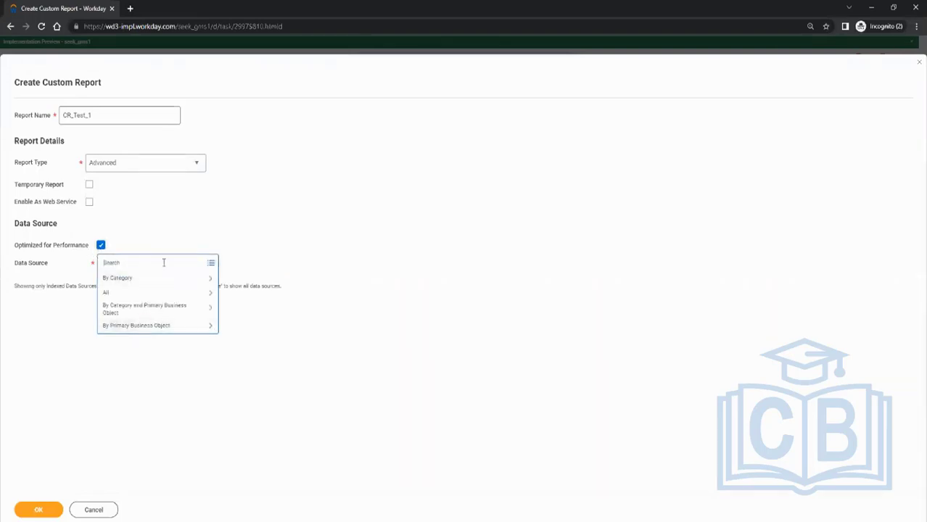
{"action": "left_click", "coordinate": [373, 197]}
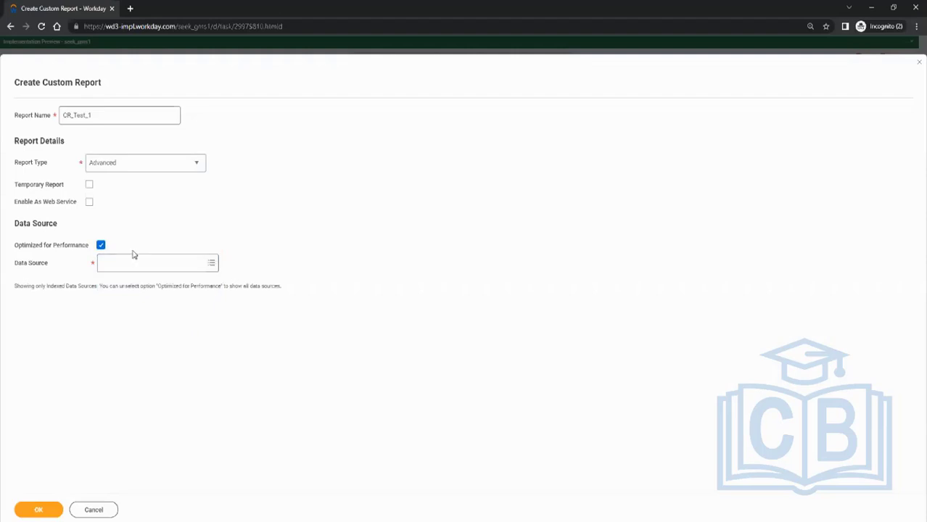
{"action": "mouse_move", "coordinate": [102, 246]}
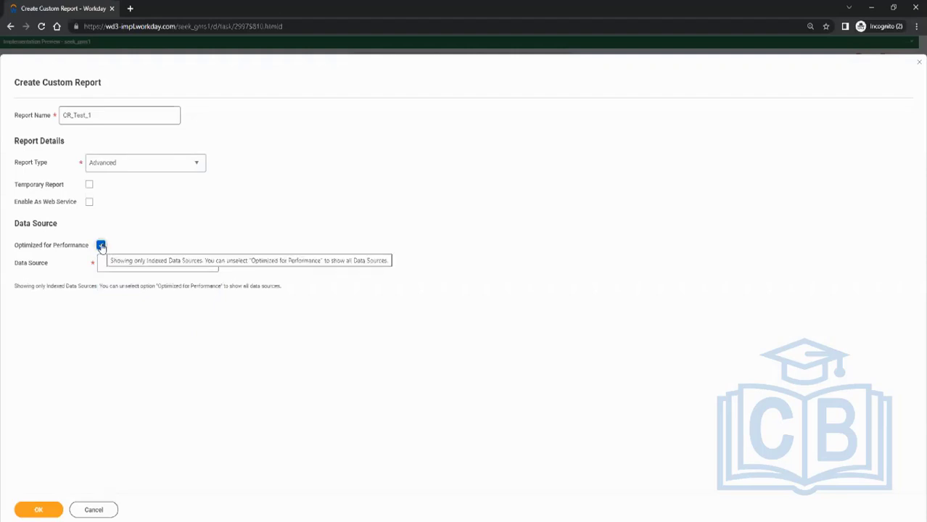
{"action": "left_click", "coordinate": [101, 245]}
Search 'all act and term work' and use All Active and Terminated Workers as the data source, then confirm.
{"action": "left_click", "coordinate": [139, 271]}
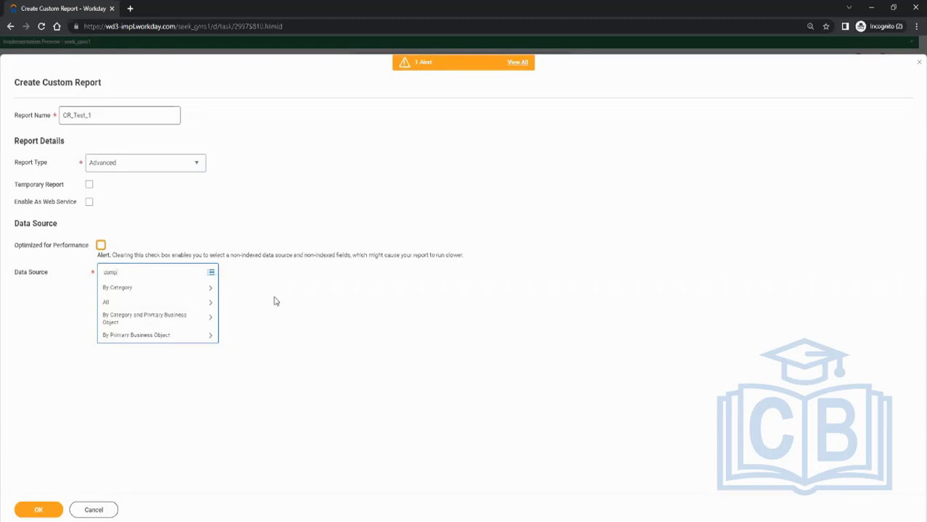
{"action": "type", "text": "y"}
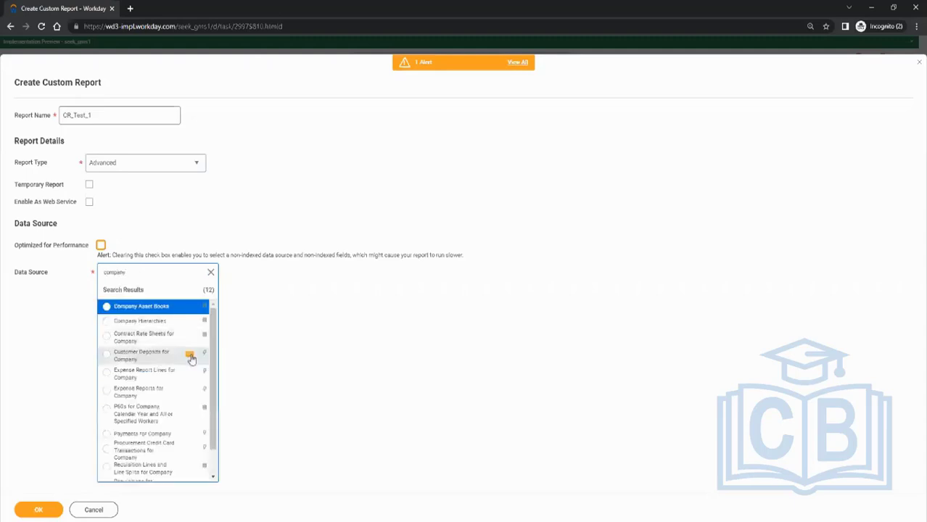
{"action": "scroll", "coordinate": [193, 359], "scroll_direction": "down", "scroll_amount": 1}
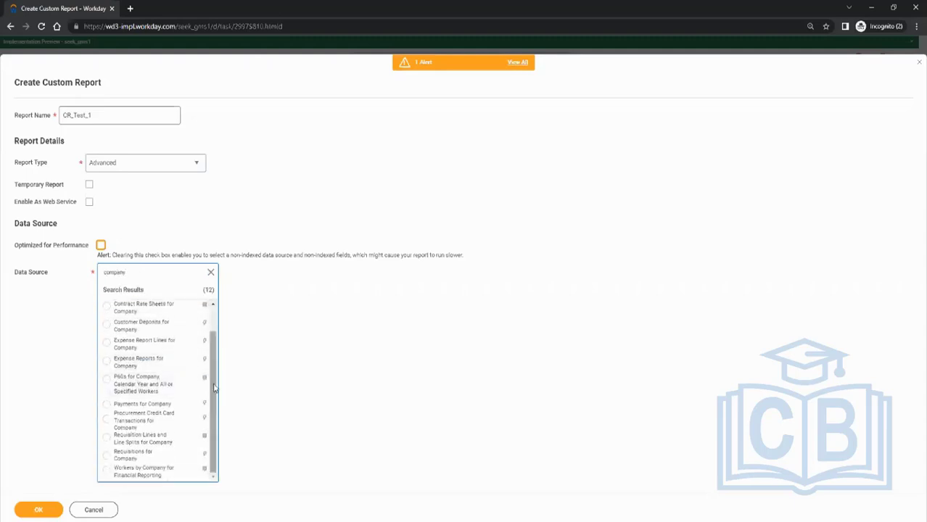
{"action": "scroll", "coordinate": [215, 389], "scroll_direction": "up", "scroll_amount": 1}
{"action": "scroll", "coordinate": [140, 396], "scroll_direction": "down", "scroll_amount": 1}
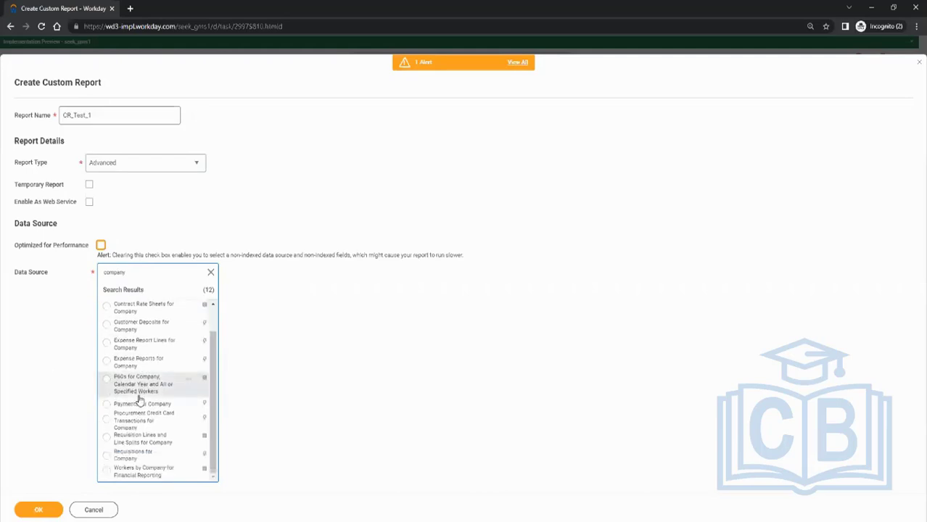
{"action": "left_click_drag", "start_coordinate": [137, 272], "coordinate": [64, 277]}
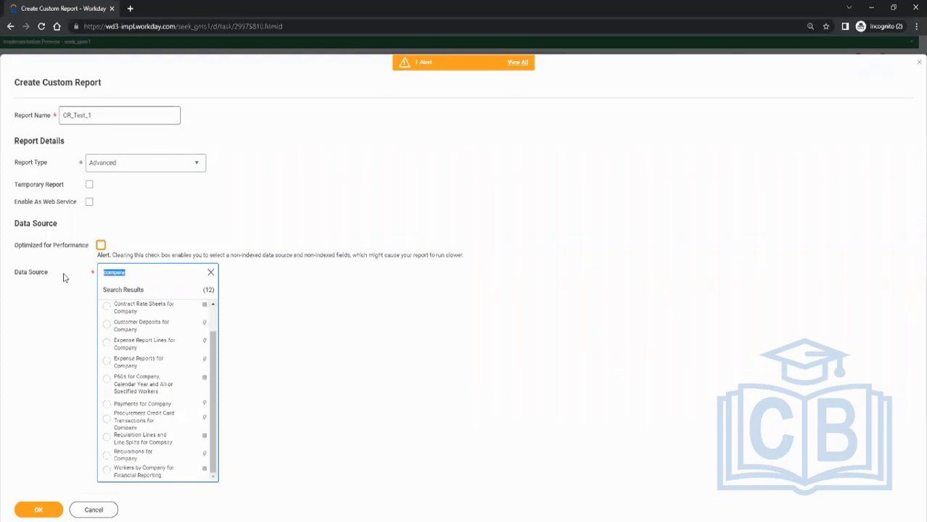
{"action": "key", "text": "BackSpace"}
{"action": "type", "text": "all act and term work"}
{"action": "key", "text": "Return"}
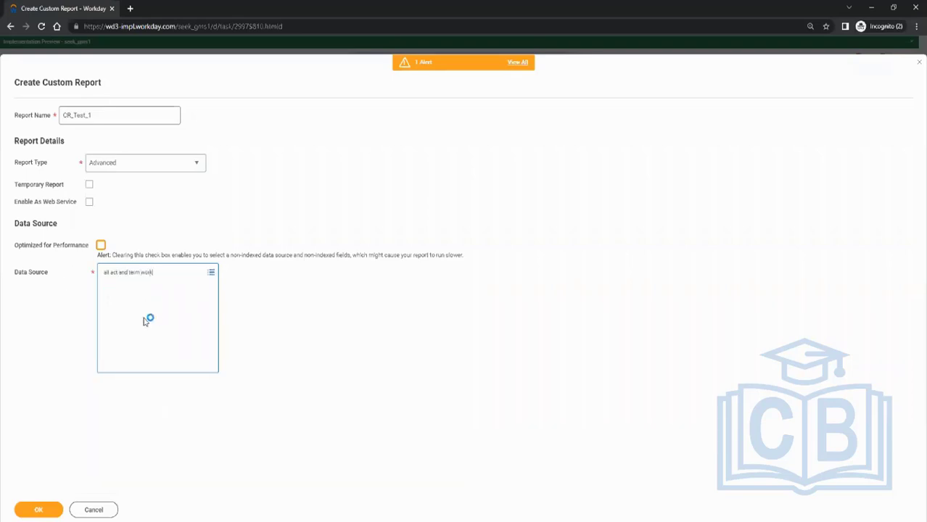
{"action": "left_click", "coordinate": [36, 509]}
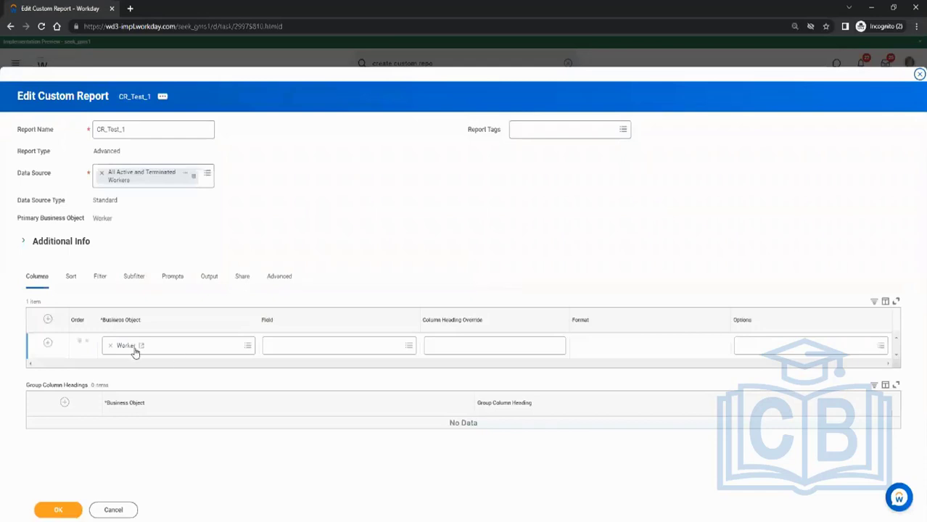
Set the first column's field to Employee ID.
{"action": "left_click", "coordinate": [344, 345]}
{"action": "type", "text": "empl"}
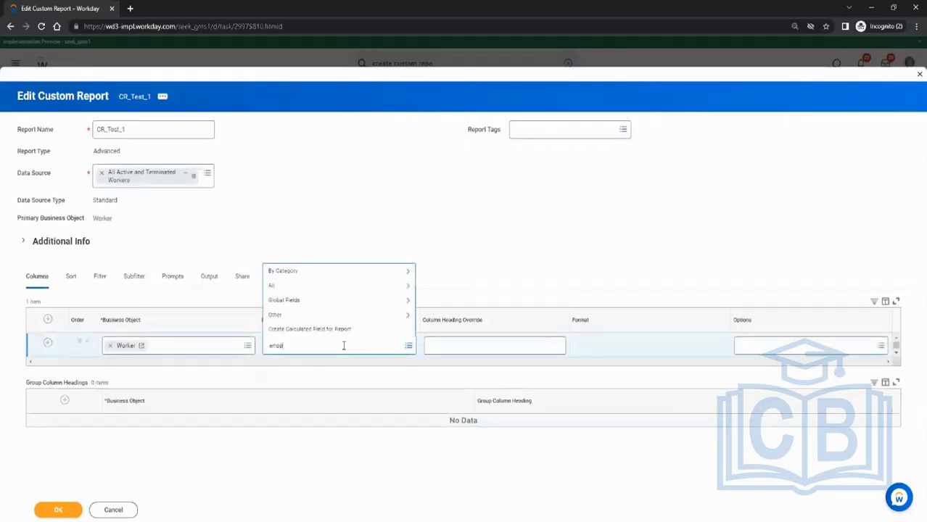
{"action": "type", "text": "oyee id"}
{"action": "key", "text": "Return"}
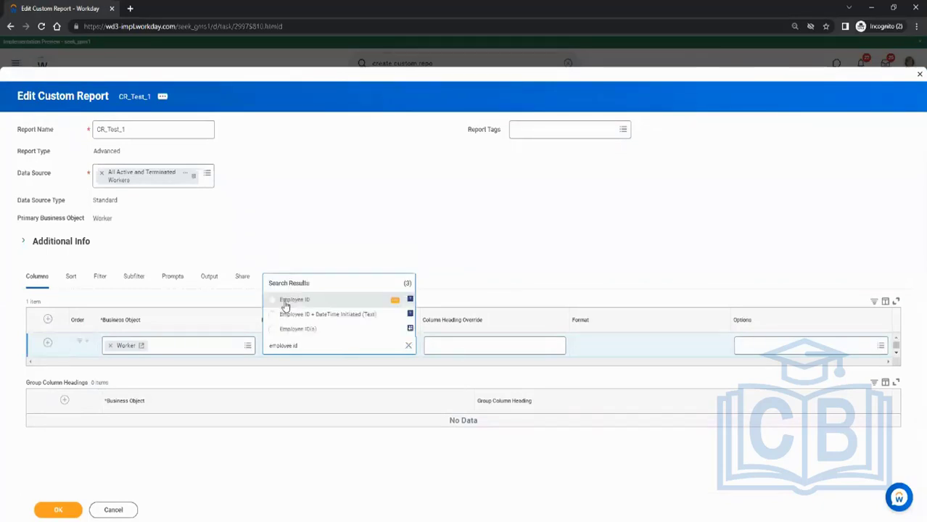
{"action": "left_click", "coordinate": [285, 300]}
Add a second column row with the field Legal Name.
{"action": "left_click", "coordinate": [48, 343]}
{"action": "left_click", "coordinate": [284, 372]}
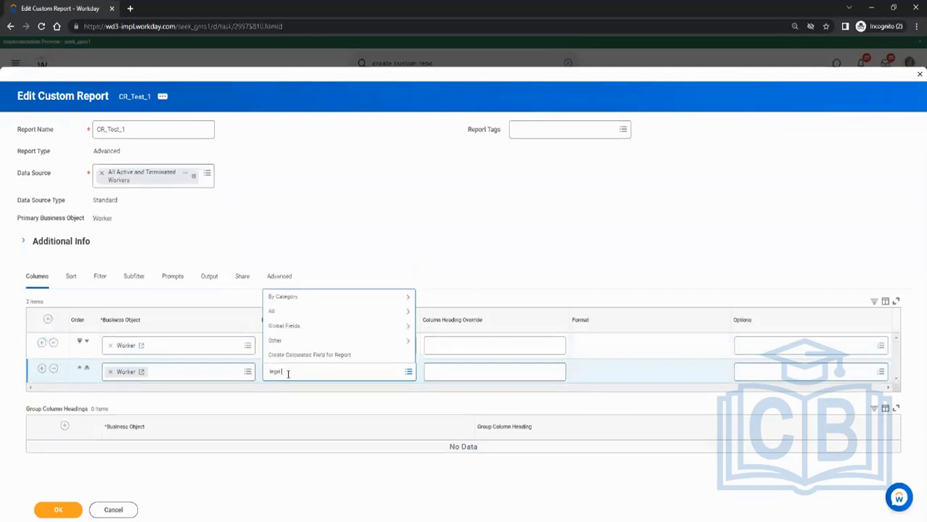
{"action": "type", "text": "legal name"}
{"action": "key", "text": "Return"}
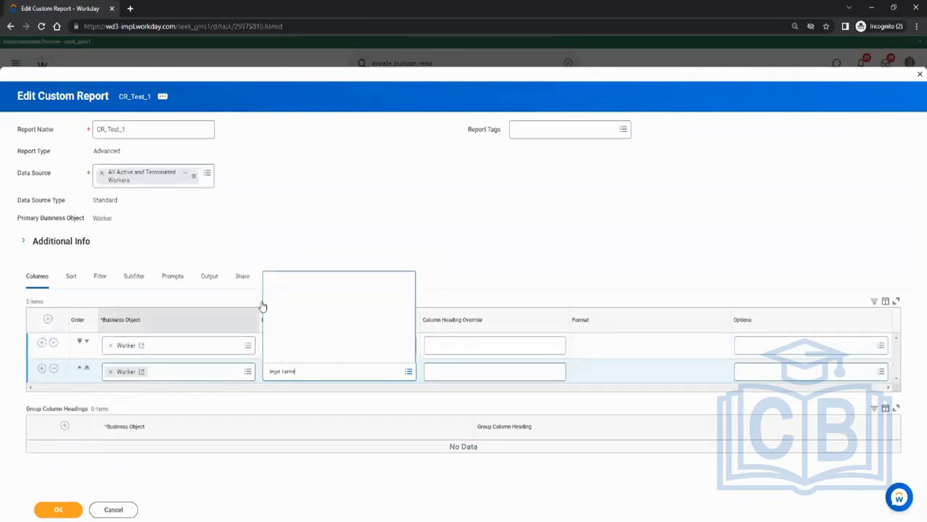
{"action": "left_click", "coordinate": [313, 190]}
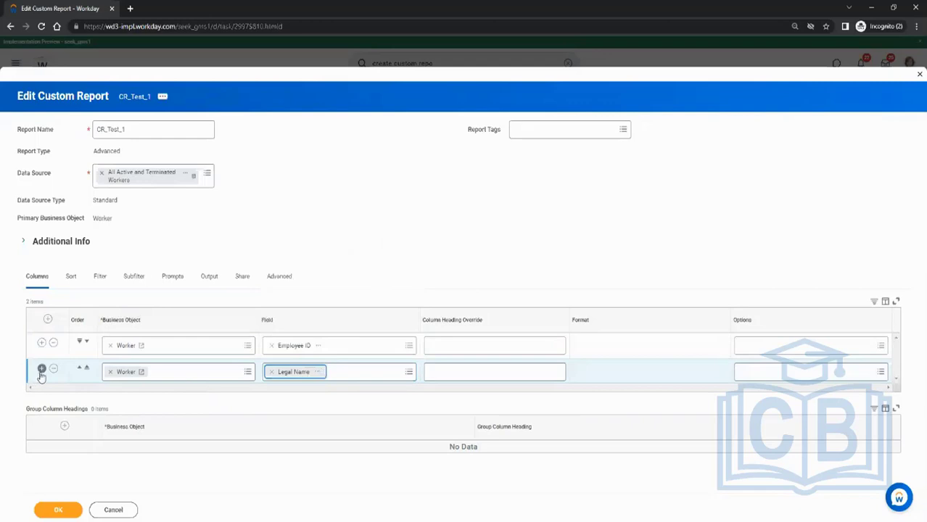
Add Date of Birth without Year as the third column and start a fourth row.
{"action": "left_click", "coordinate": [288, 399]}
{"action": "type", "text": "date"}
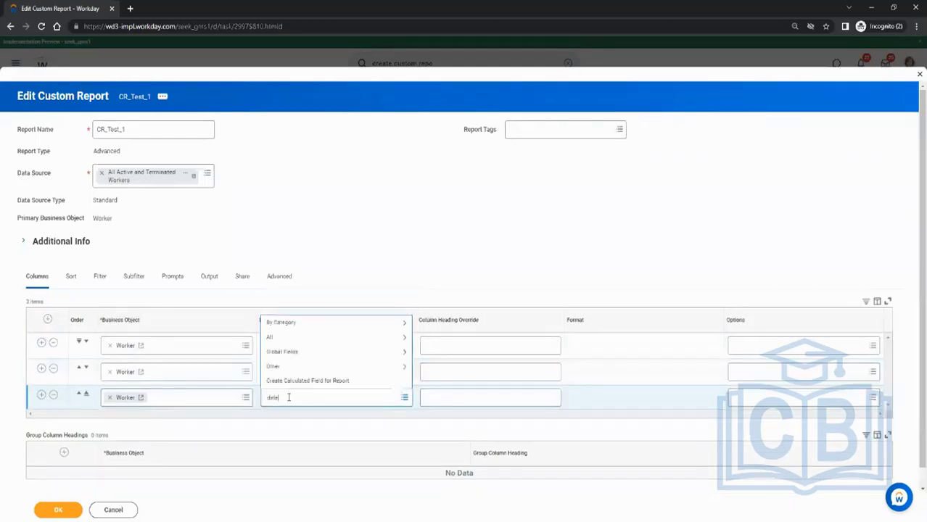
{"action": "type", "text": " of birth"}
{"action": "key", "text": "Return"}
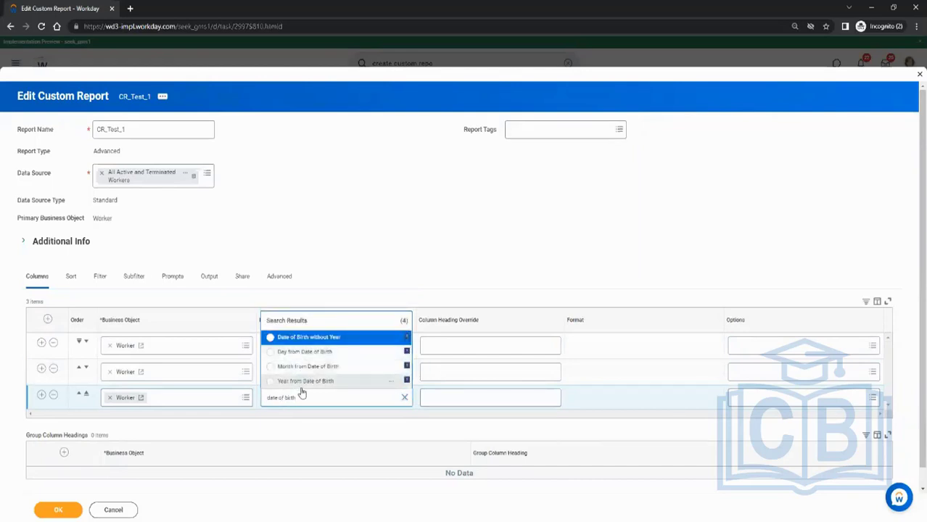
{"action": "left_click", "coordinate": [310, 338]}
{"action": "left_click", "coordinate": [41, 395]}
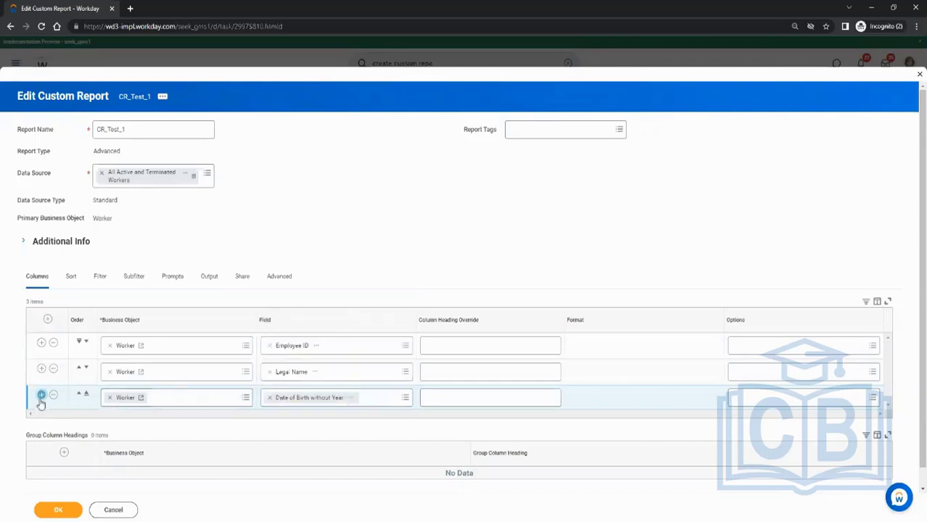
Pick Hire Date for the fourth row, then remove that misplaced row.
{"action": "left_click", "coordinate": [279, 425]}
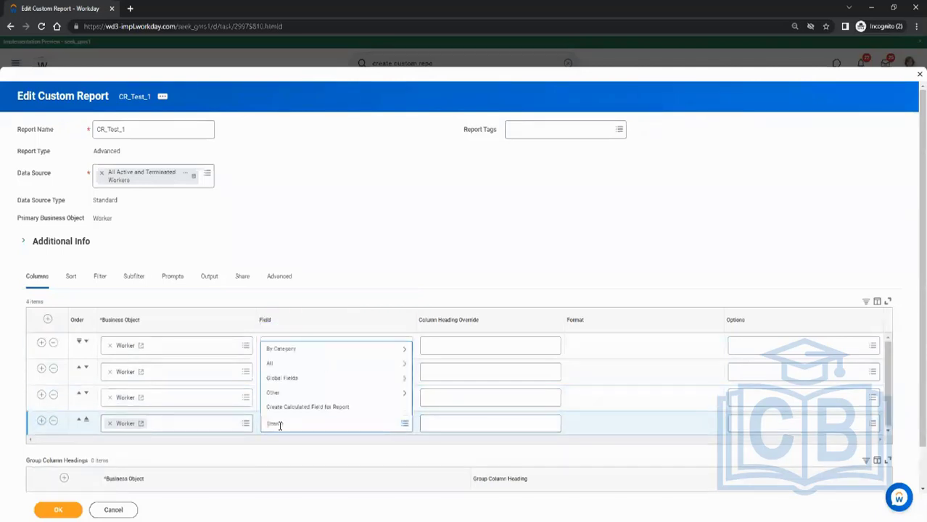
{"action": "type", "text": "hire date"}
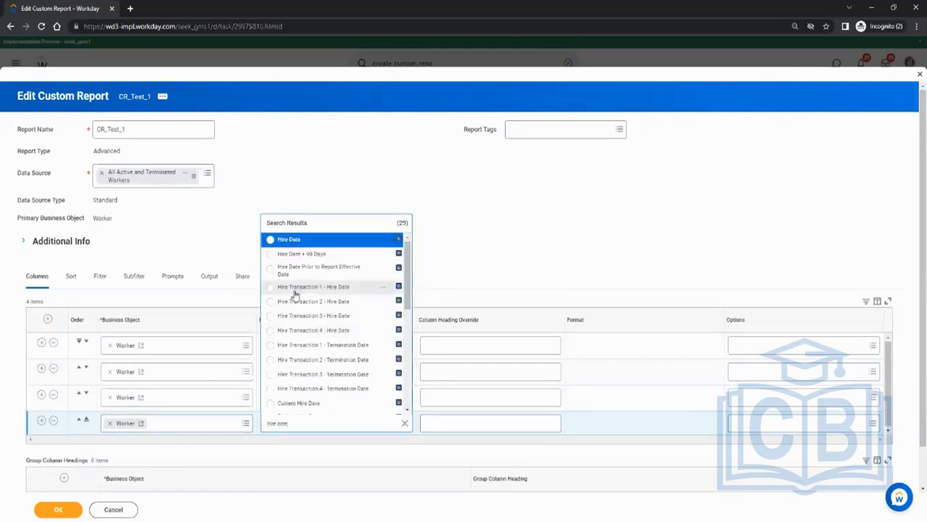
{"action": "left_click", "coordinate": [297, 240]}
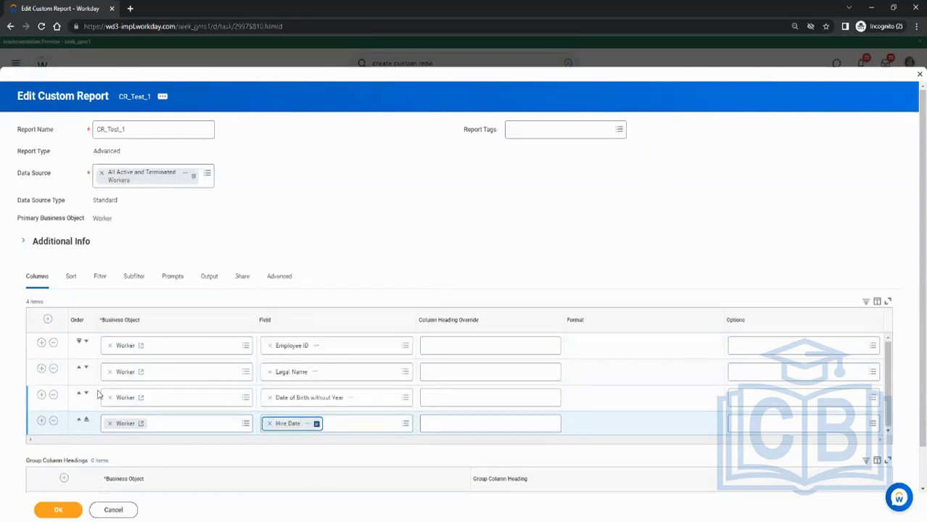
{"action": "left_click", "coordinate": [53, 420]}
Add a new fourth row and set its field to Location.
{"action": "left_click", "coordinate": [41, 396]}
{"action": "left_click", "coordinate": [300, 424]}
{"action": "type", "text": "location"}
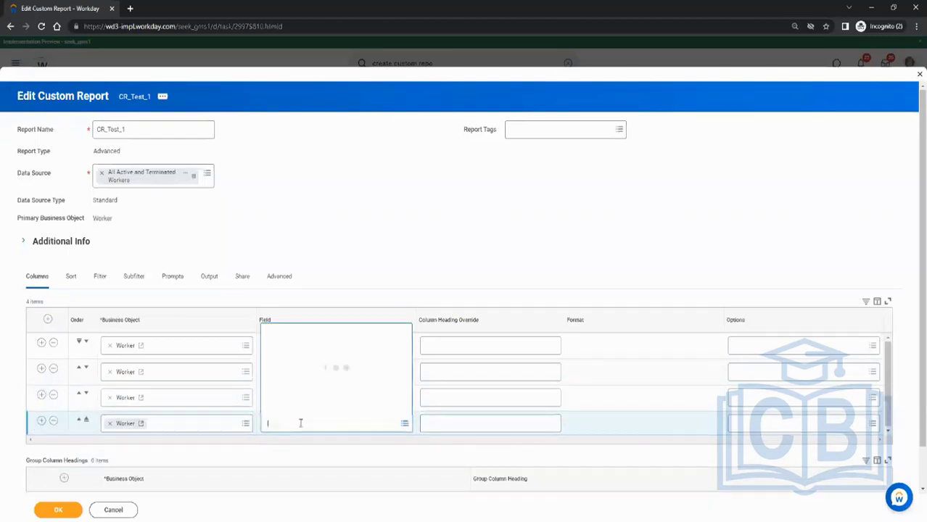
{"action": "key", "text": "Return"}
{"action": "left_click", "coordinate": [288, 239]}
Add Hire Date as the fifth column and start a sixth row.
{"action": "left_click", "coordinate": [41, 421]}
{"action": "left_click", "coordinate": [296, 449]}
{"action": "type", "text": "hire date"}
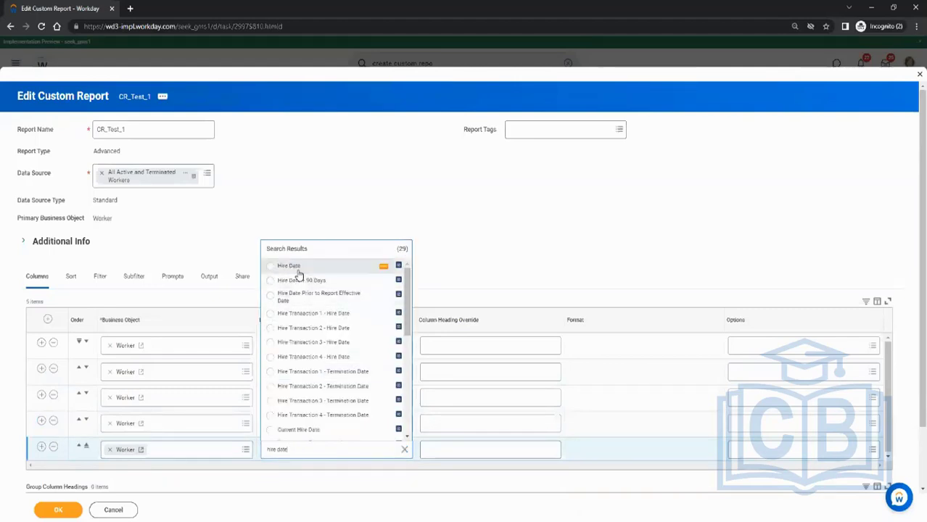
{"action": "left_click", "coordinate": [298, 273]}
{"action": "left_click", "coordinate": [38, 448]}
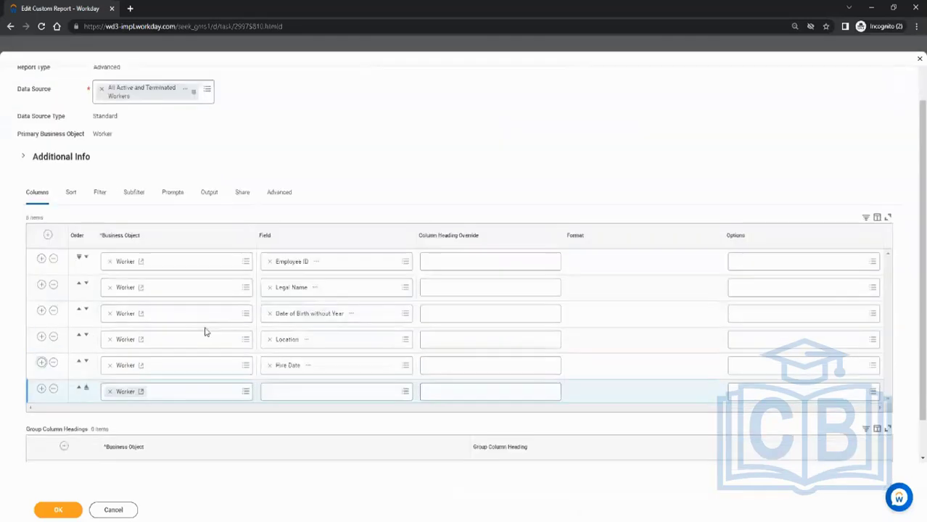
Make the sixth column Company's Reference ID field.
{"action": "left_click", "coordinate": [109, 348]}
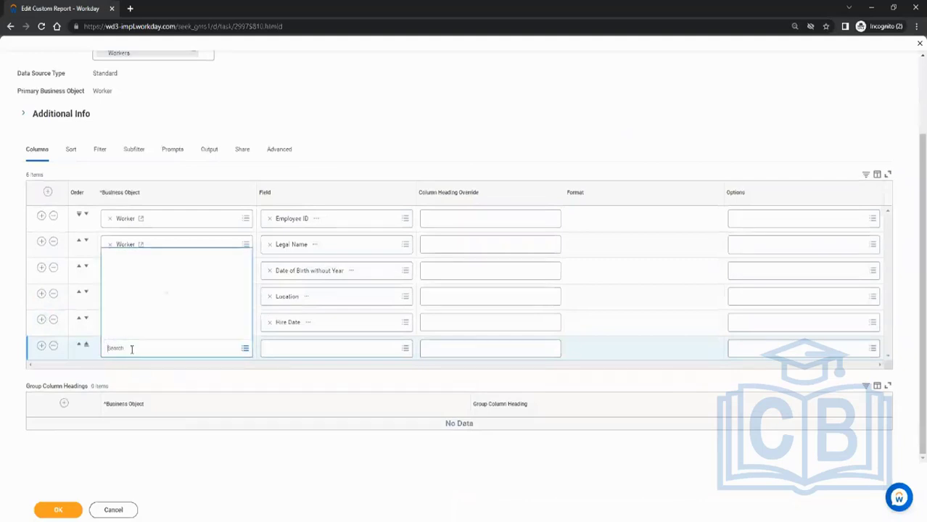
{"action": "type", "text": "company"}
{"action": "left_click", "coordinate": [117, 165]}
{"action": "left_click", "coordinate": [280, 352]}
{"action": "type", "text": "ref id"}
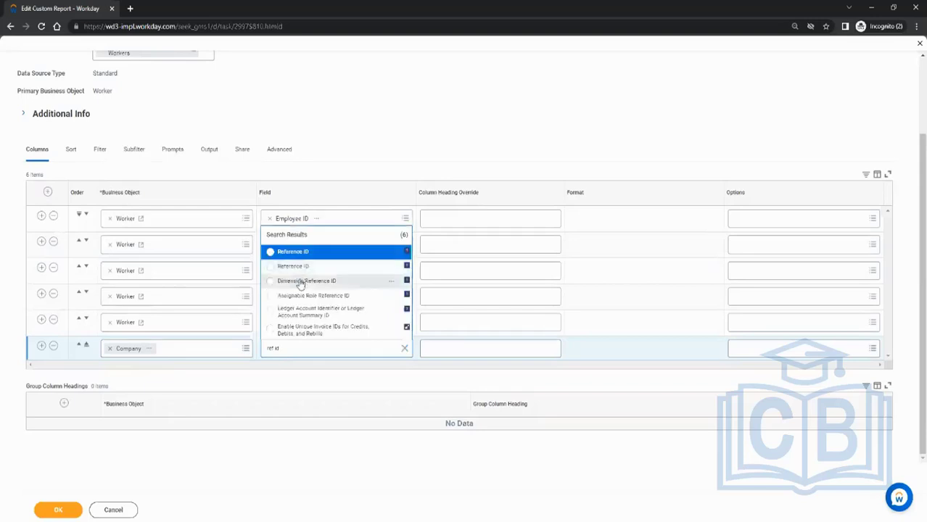
{"action": "left_click", "coordinate": [302, 277]}
Add a seventh row with Location as its business object.
{"action": "left_click", "coordinate": [41, 346]}
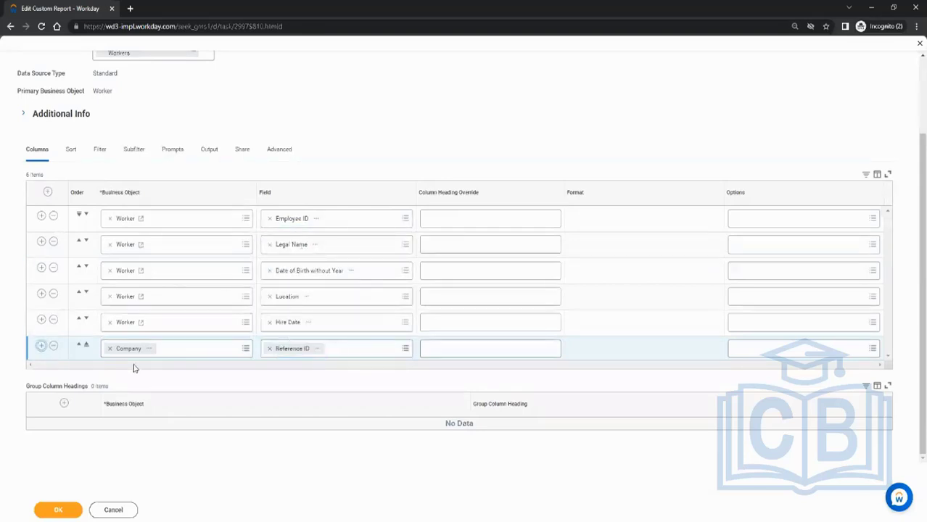
{"action": "left_click", "coordinate": [110, 380]}
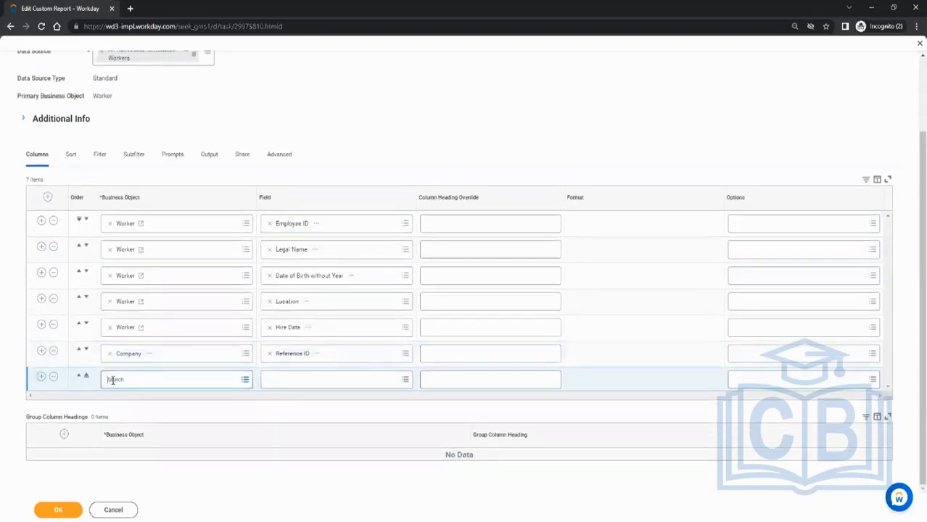
{"action": "type", "text": "location"}
{"action": "key", "text": "Return"}
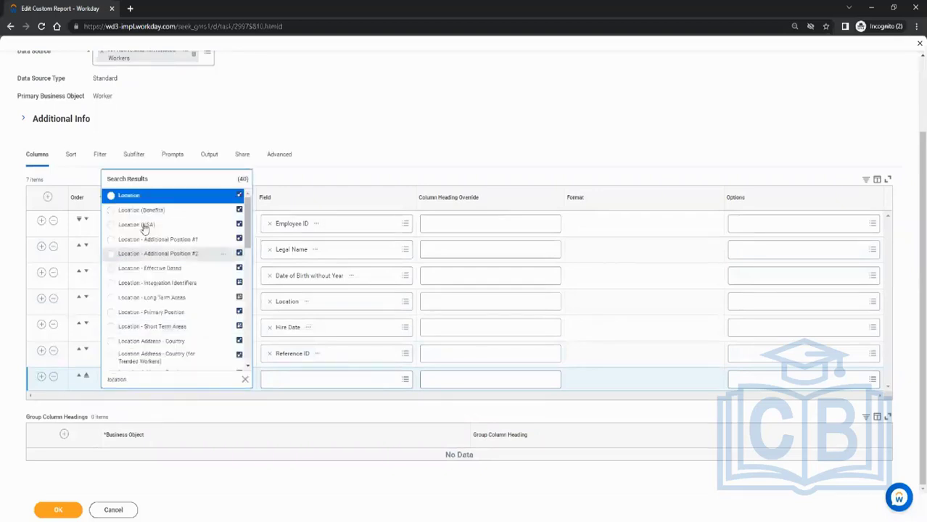
{"action": "left_click", "coordinate": [172, 196]}
Set the seventh column's field to Location Type.
{"action": "left_click", "coordinate": [284, 379]}
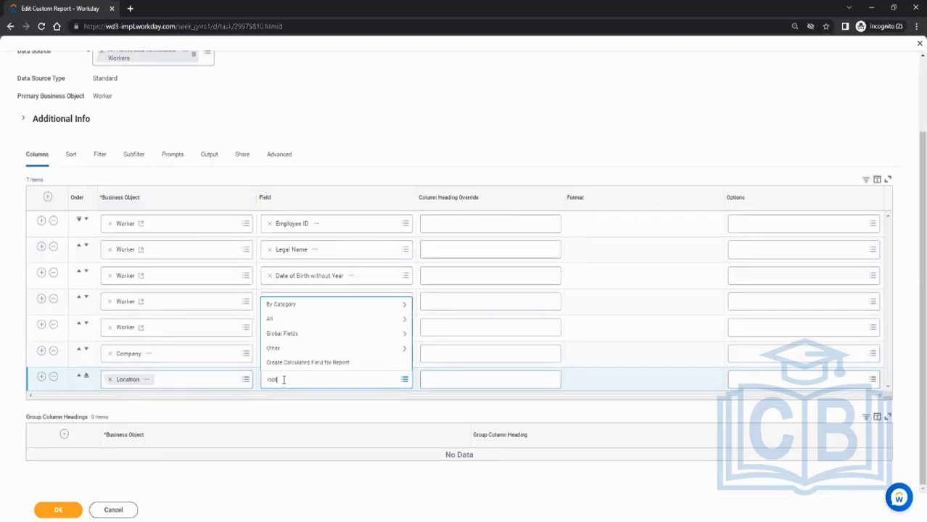
{"action": "type", "text": "location"}
{"action": "key", "text": "Return"}
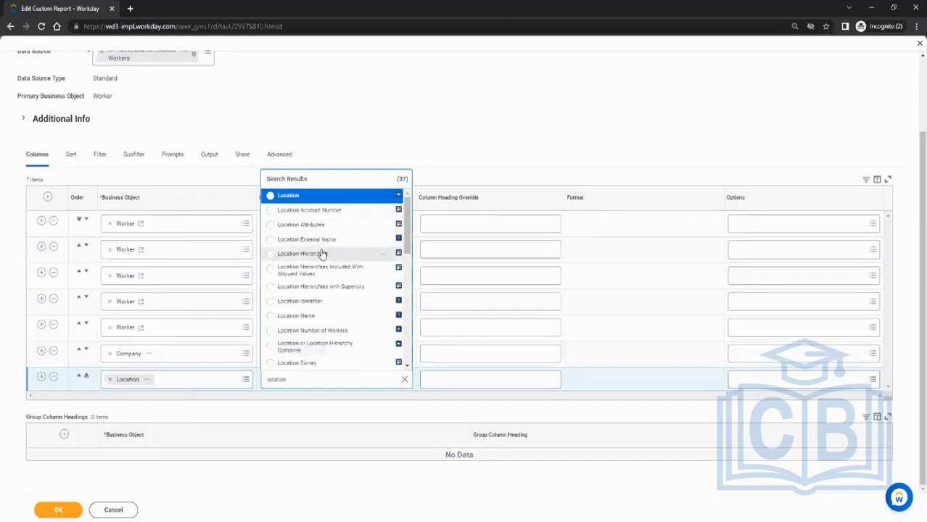
{"action": "scroll", "coordinate": [328, 270], "scroll_direction": "down", "scroll_amount": 1}
{"action": "scroll", "coordinate": [320, 288], "scroll_direction": "down", "scroll_amount": 5}
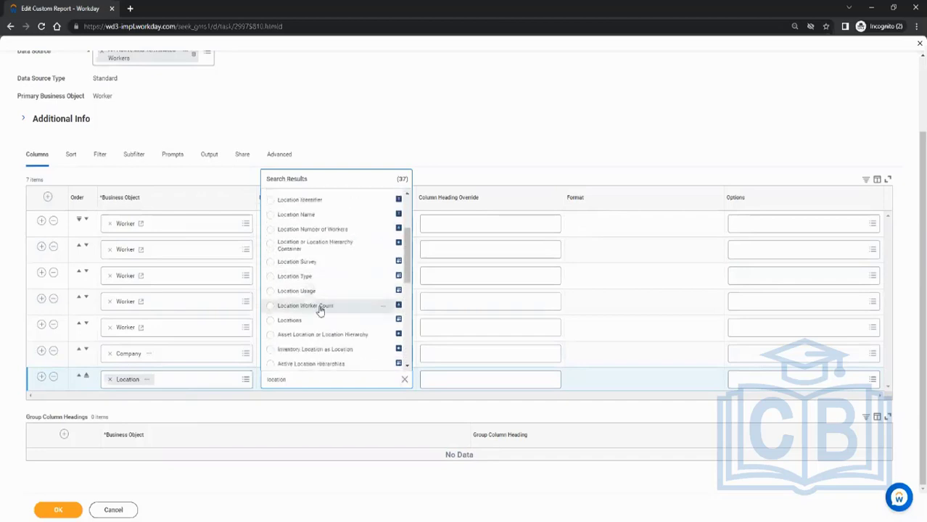
{"action": "scroll", "coordinate": [317, 320], "scroll_direction": "down", "scroll_amount": 3}
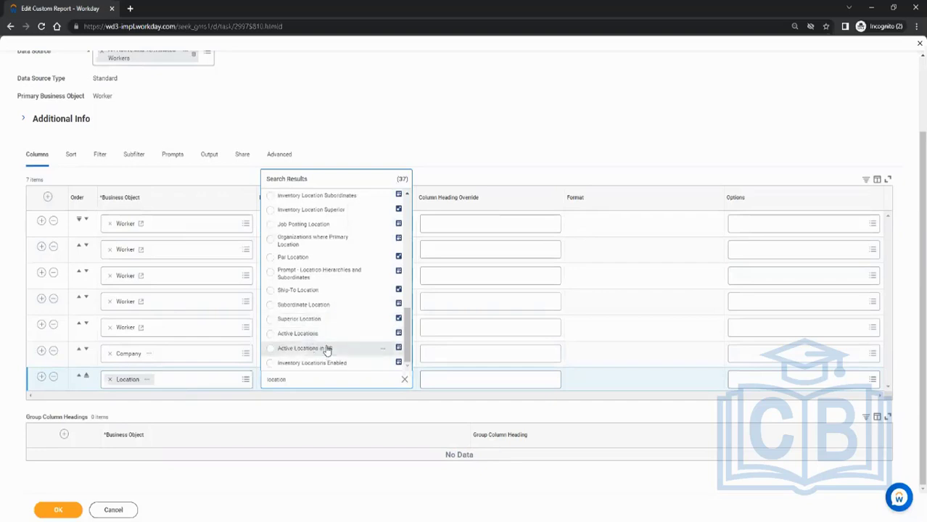
{"action": "scroll", "coordinate": [323, 351], "scroll_direction": "up", "scroll_amount": 5}
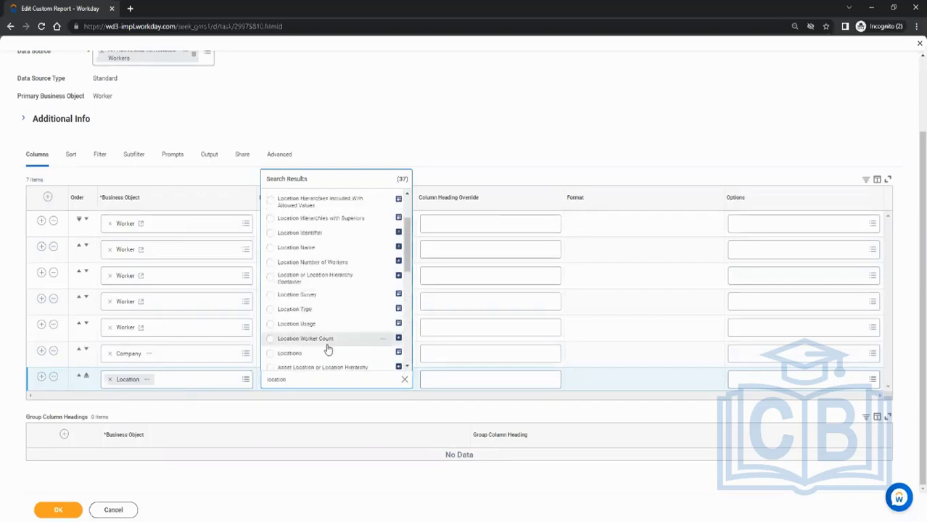
{"action": "left_click", "coordinate": [313, 310]}
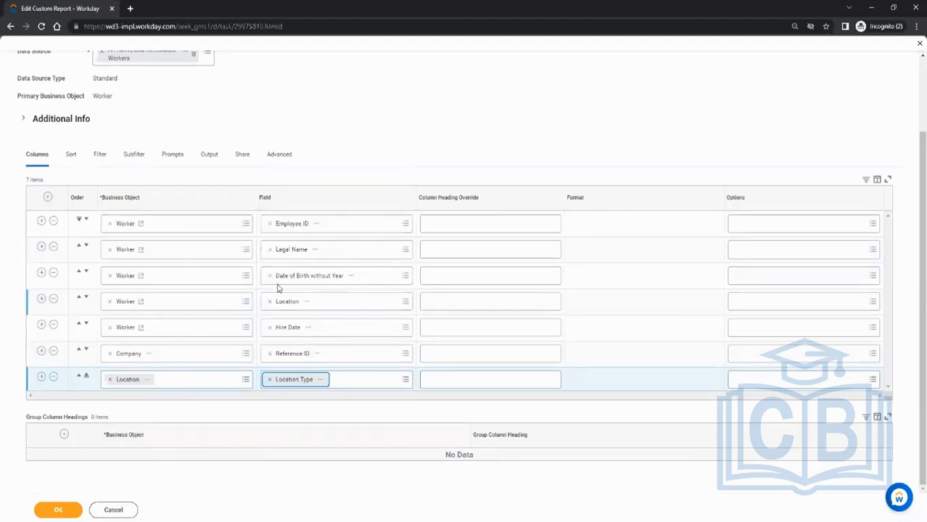
{"action": "scroll", "coordinate": [163, 388], "scroll_direction": "up", "scroll_amount": 2}
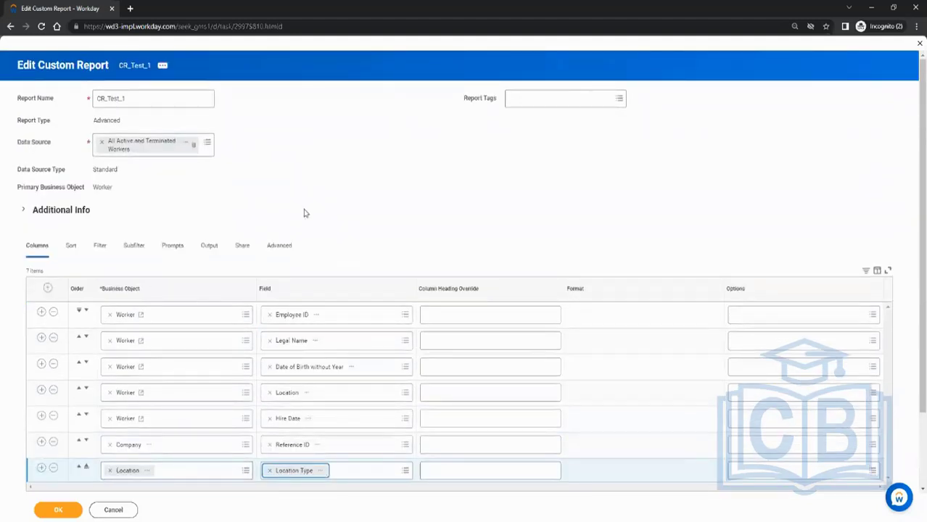
Review the Sort, Filter and Columns tabs, then add an empty instance filter row on Filter.
{"action": "left_click", "coordinate": [71, 247]}
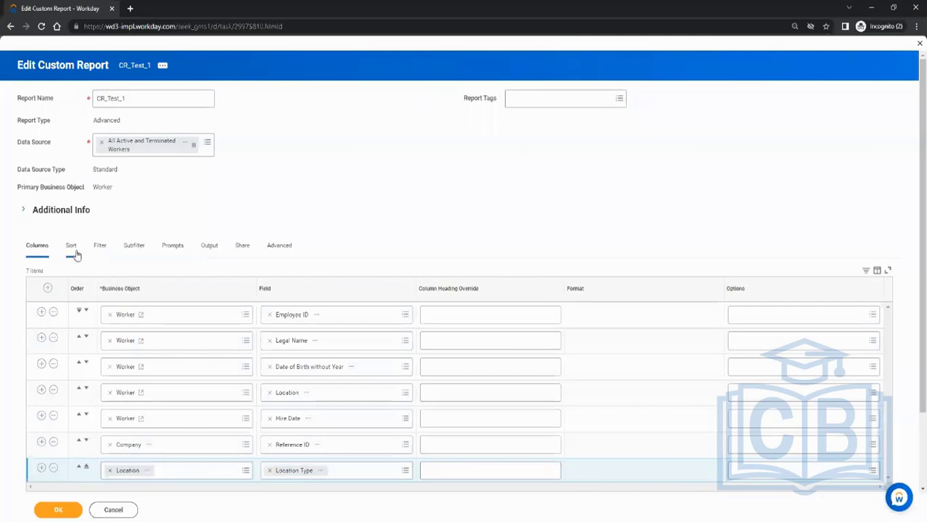
{"action": "left_click", "coordinate": [102, 251]}
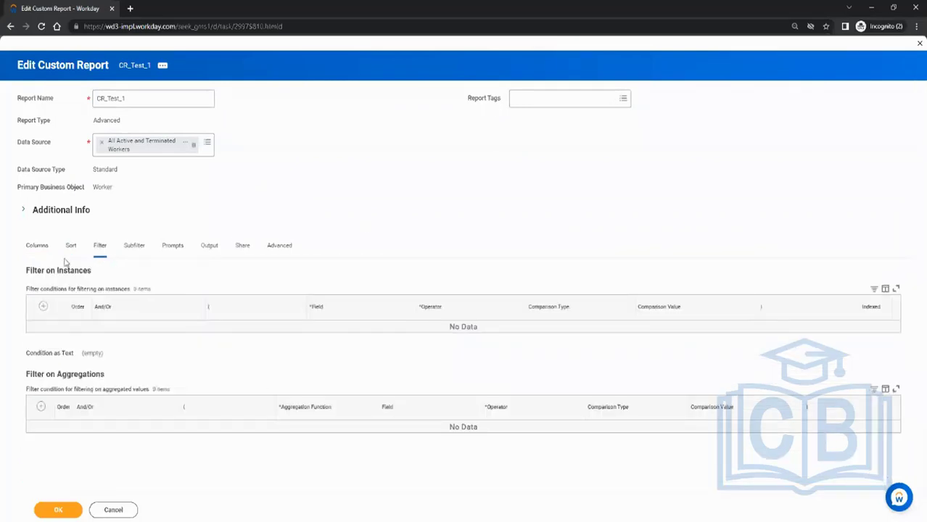
{"action": "left_click", "coordinate": [37, 246]}
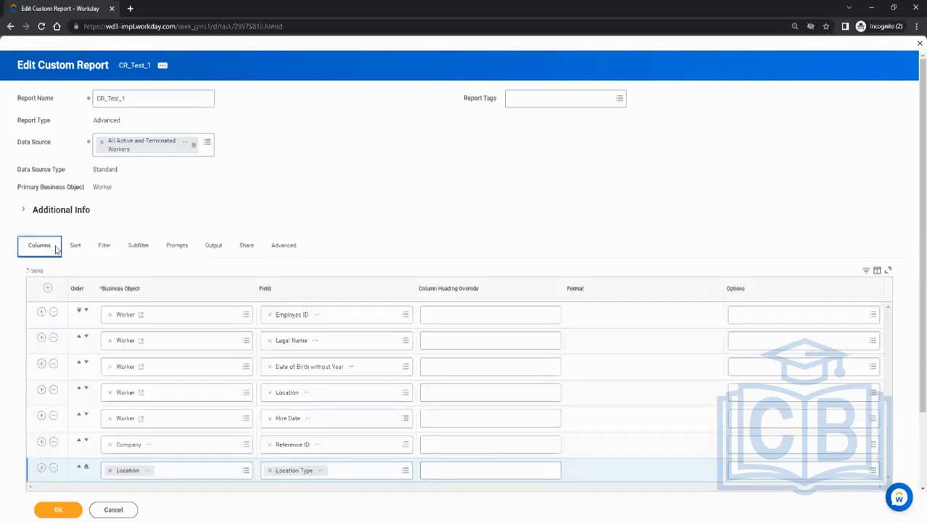
{"action": "scroll", "coordinate": [362, 270], "scroll_direction": "down", "scroll_amount": 2}
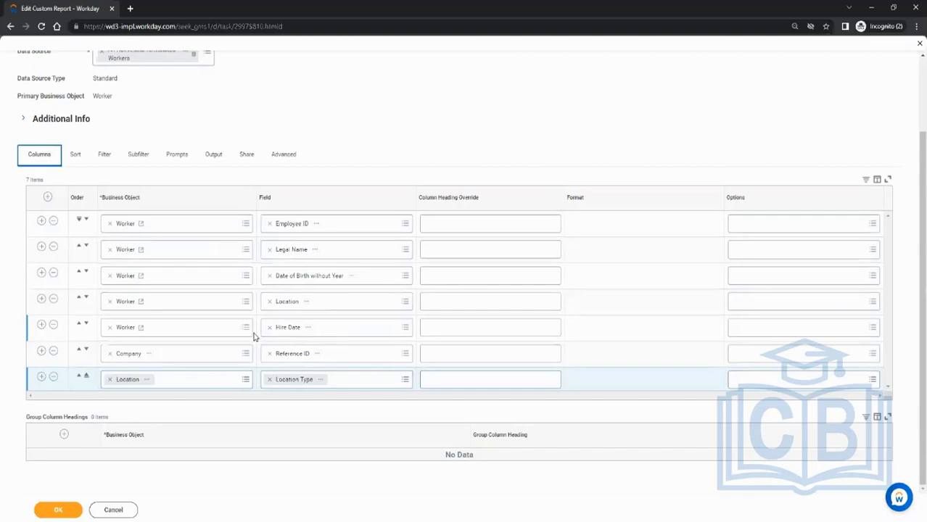
{"action": "left_click", "coordinate": [103, 154]}
{"action": "left_click", "coordinate": [43, 306]}
Filter instances on Hire Date greater than or equal to 01/01/2022, then save CR_Test_1.
{"action": "left_click", "coordinate": [327, 336]}
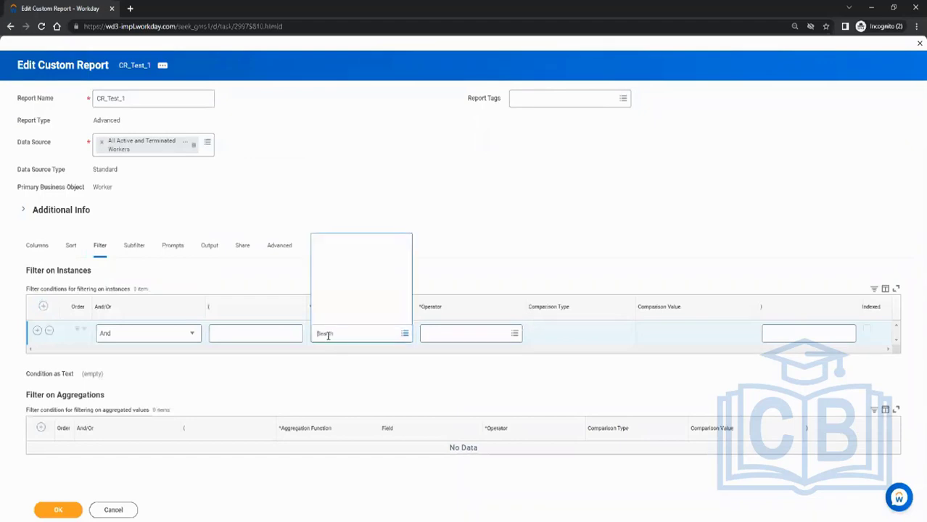
{"action": "left_click", "coordinate": [352, 245]}
{"action": "left_click", "coordinate": [342, 288]}
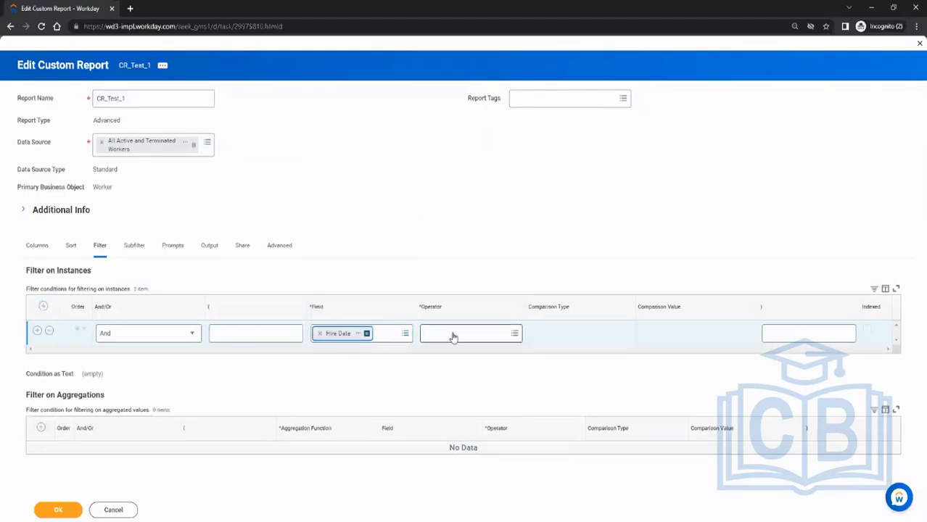
{"action": "left_click", "coordinate": [478, 313]}
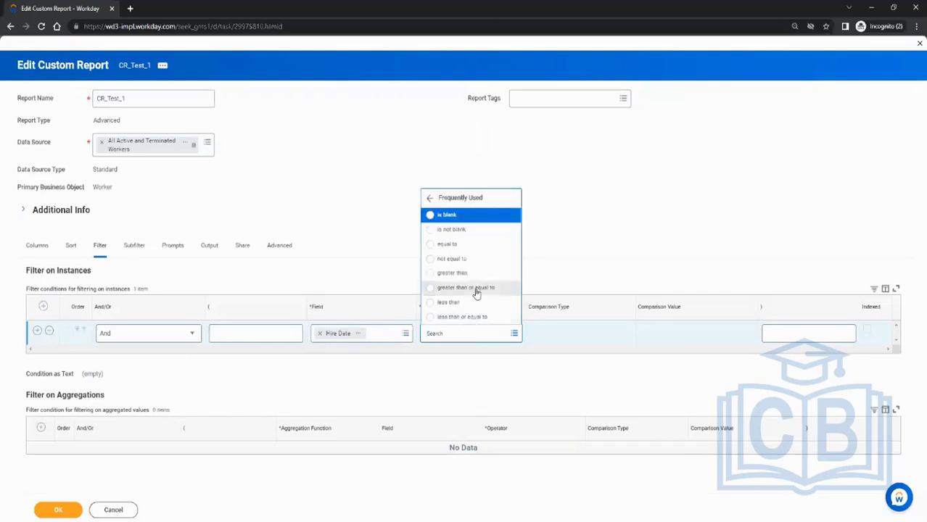
{"action": "left_click", "coordinate": [476, 288]}
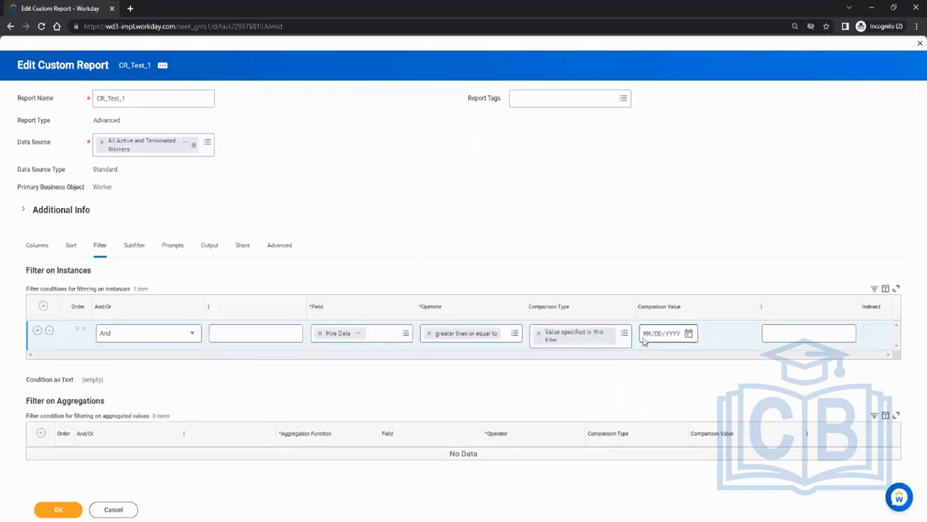
{"action": "left_click", "coordinate": [646, 339]}
{"action": "type", "text": "0101"}
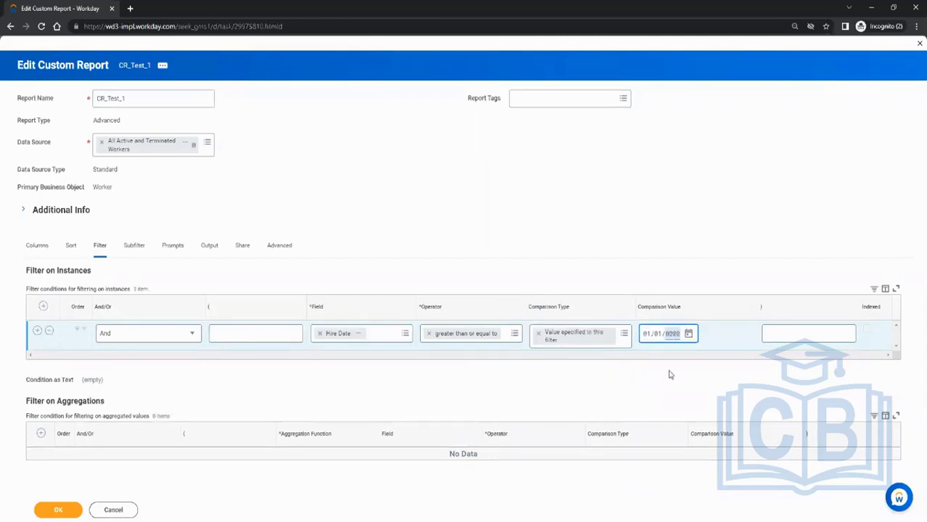
{"action": "left_click", "coordinate": [624, 261]}
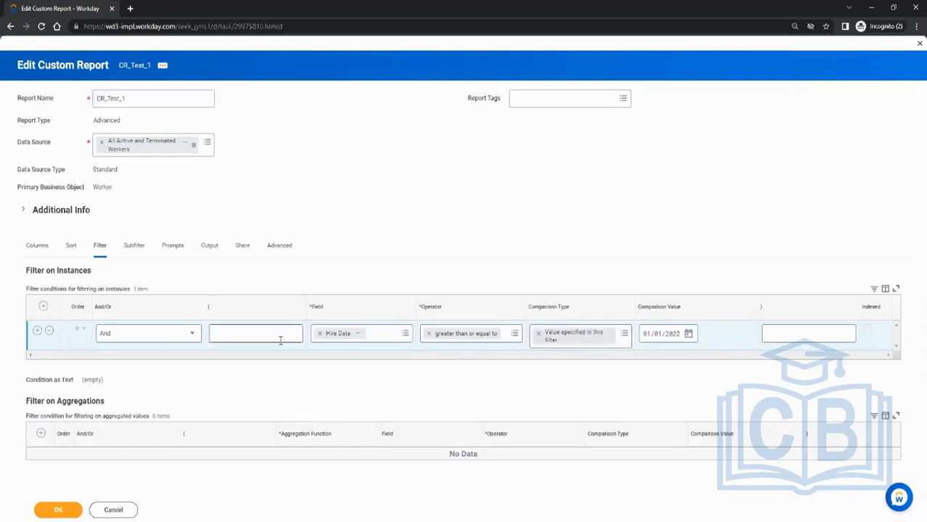
{"action": "left_click", "coordinate": [57, 509]}
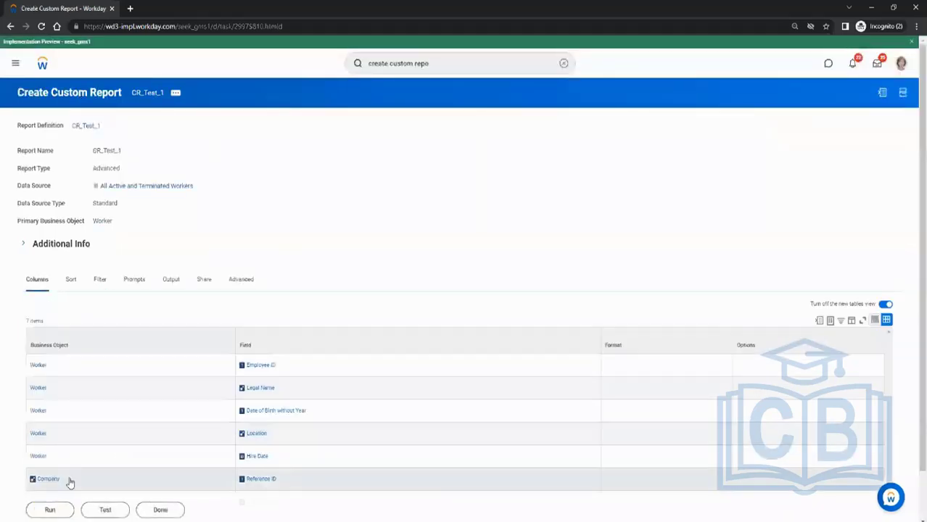
Test-run CR_Test_1 and scan the hire dates of the eight resulting workers.
{"action": "left_click", "coordinate": [106, 511]}
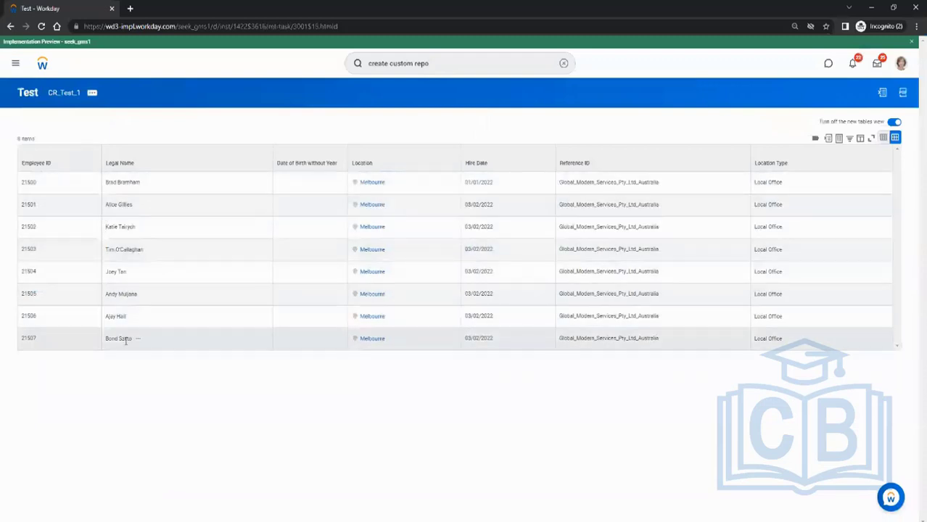
{"action": "left_click_drag", "start_coordinate": [479, 182], "coordinate": [485, 346]}
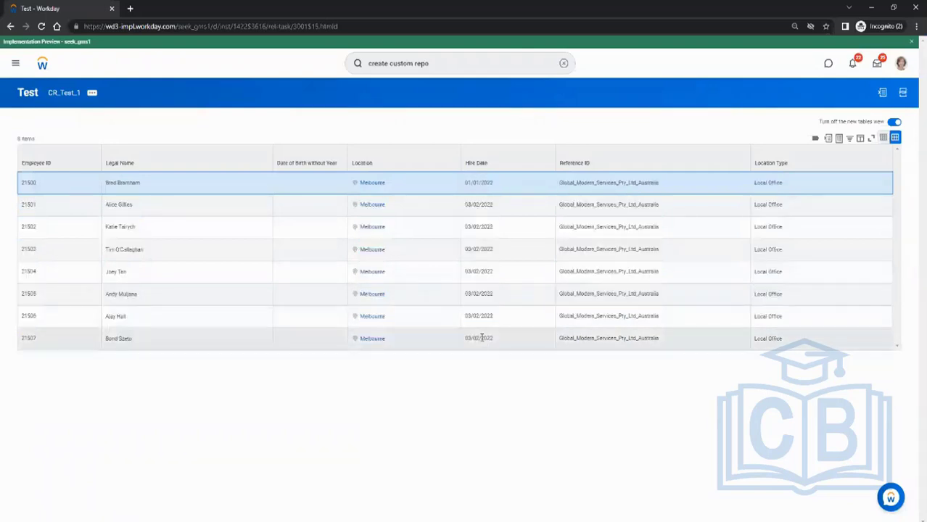
{"action": "left_click", "coordinate": [489, 339]}
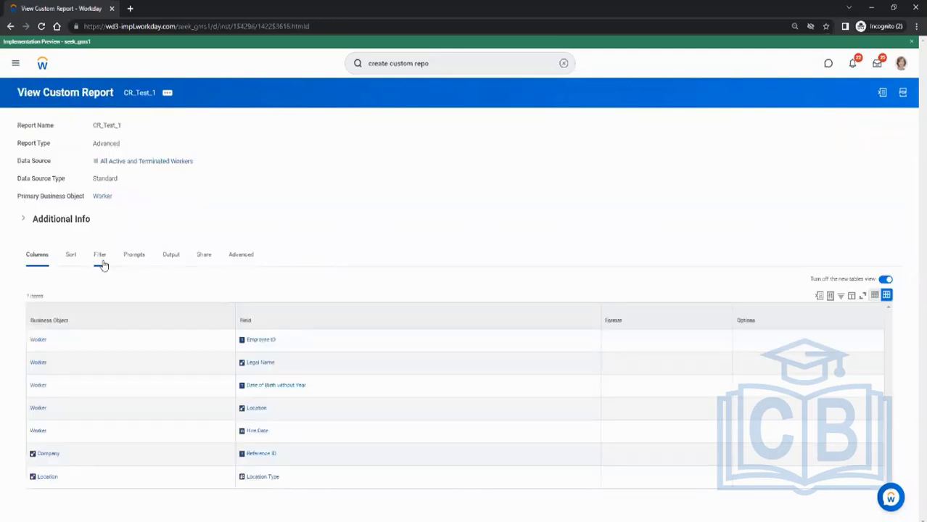
Check the saved Hire Date filter, then reopen CR_Test_1 for editing via its related actions.
{"action": "left_click", "coordinate": [100, 260]}
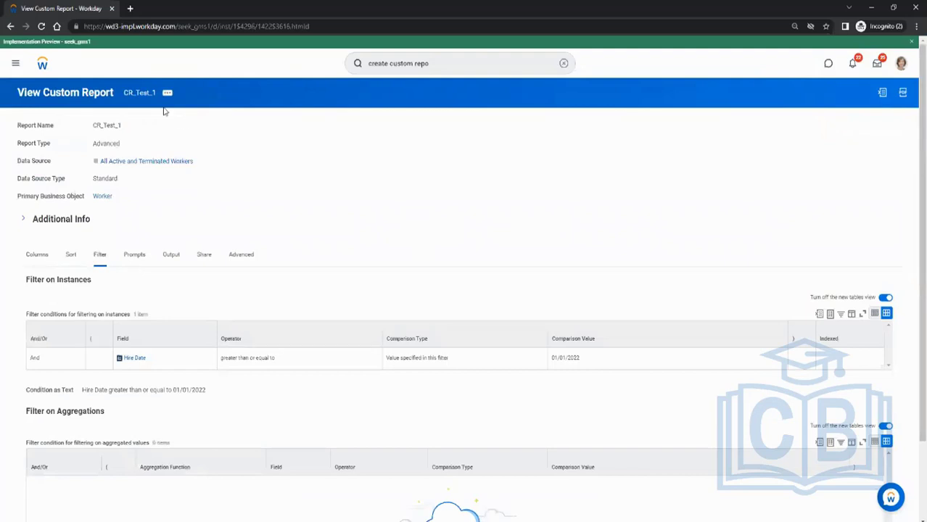
{"action": "left_click", "coordinate": [166, 92]}
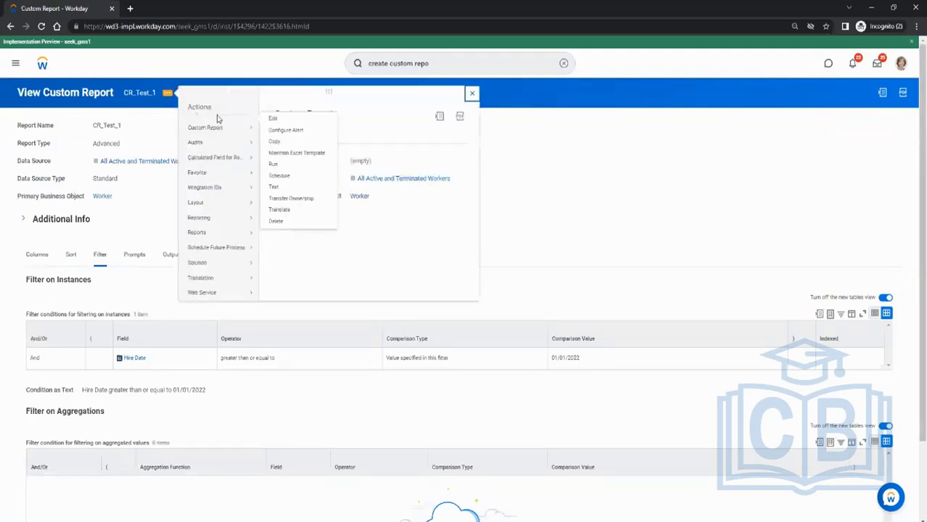
{"action": "left_click", "coordinate": [273, 130]}
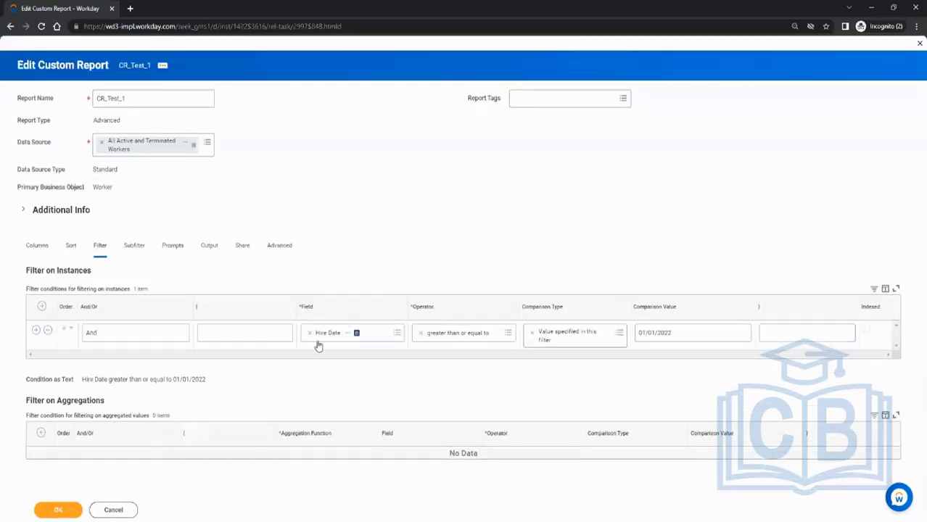
Add a second filter row on Location with the operator 'in the selection list'.
{"action": "left_click", "coordinate": [36, 330]}
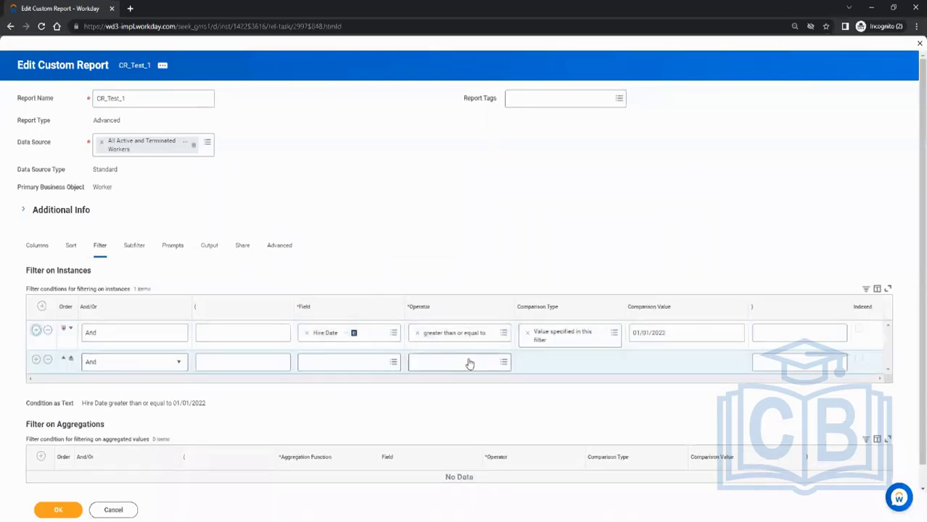
{"action": "left_click", "coordinate": [348, 366]}
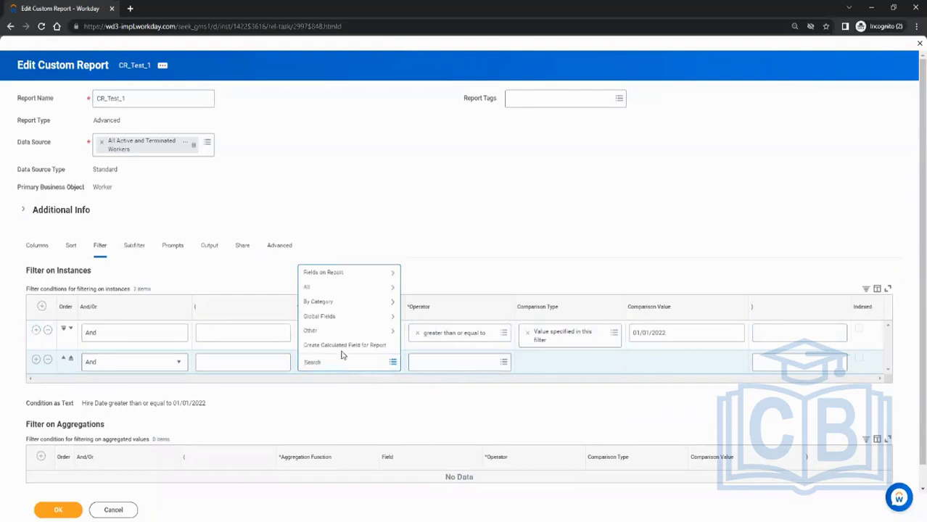
{"action": "left_click", "coordinate": [349, 277]}
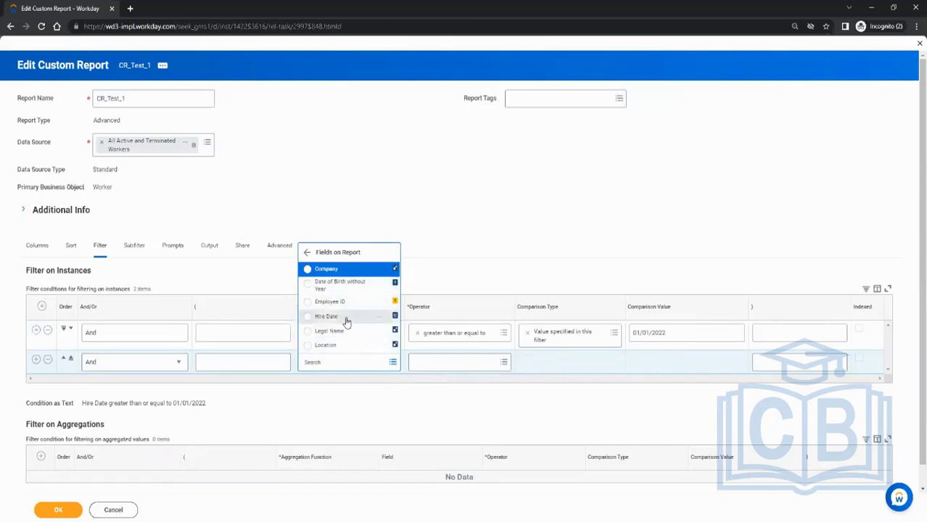
{"action": "left_click", "coordinate": [339, 350]}
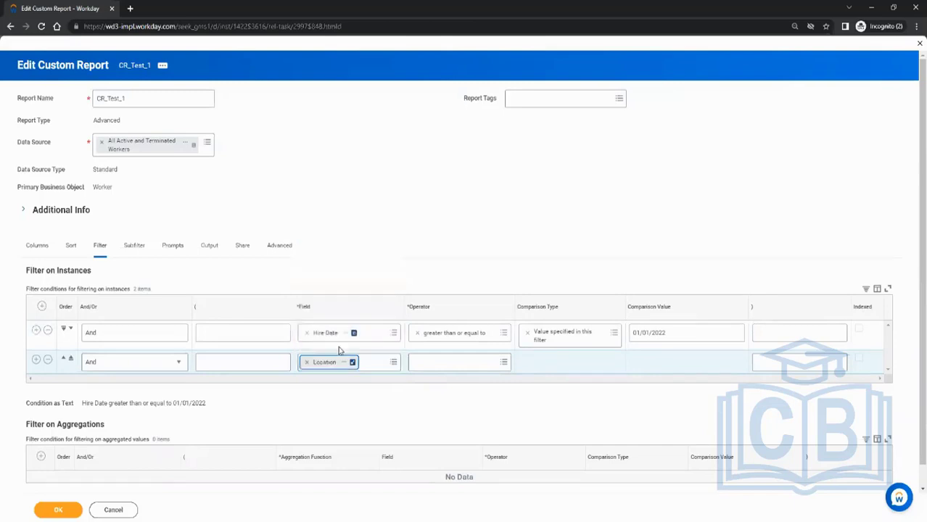
{"action": "left_click", "coordinate": [457, 362]}
{"action": "left_click", "coordinate": [452, 340]}
{"action": "left_click", "coordinate": [456, 302]}
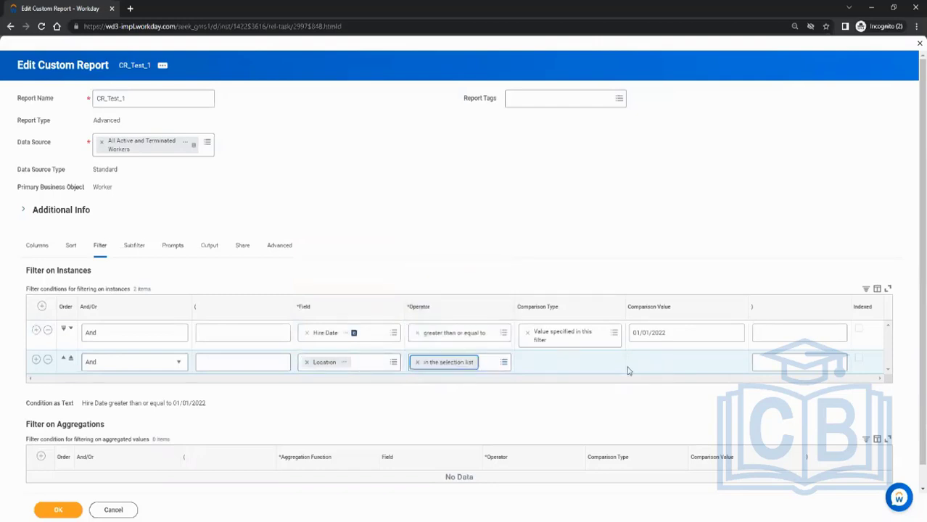
Pick Adelaide, Atlanta, Auckland, Baltimore, Bangkok and Barre as comparison values, then save.
{"action": "left_click", "coordinate": [650, 370]}
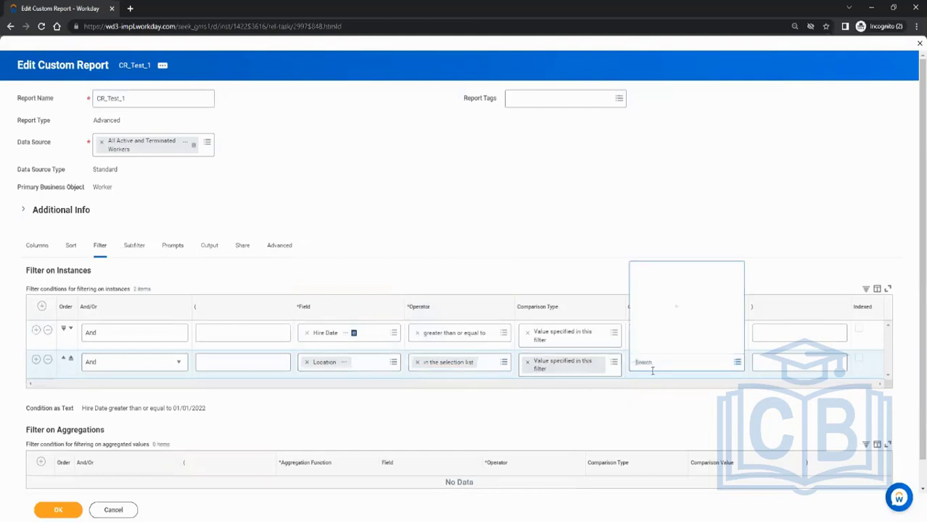
{"action": "left_click", "coordinate": [660, 182]}
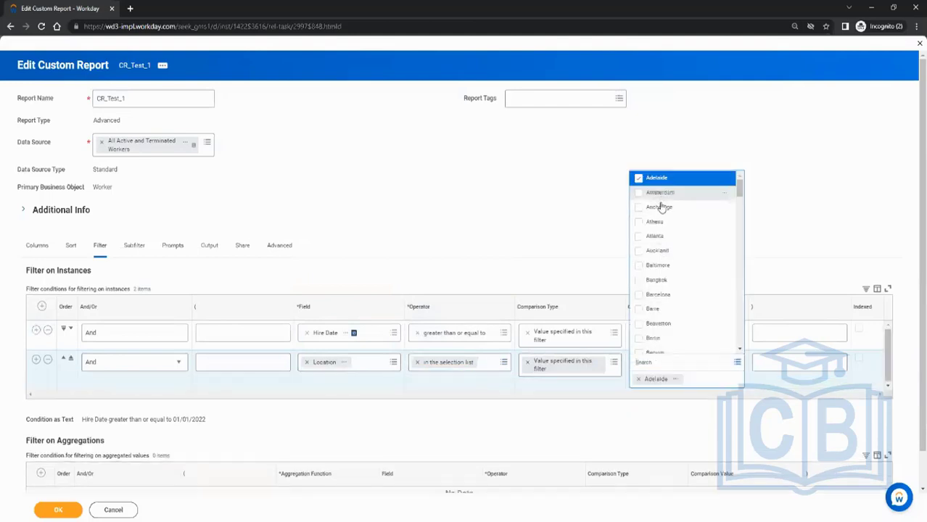
{"action": "left_click", "coordinate": [655, 235]}
{"action": "left_click", "coordinate": [657, 250]}
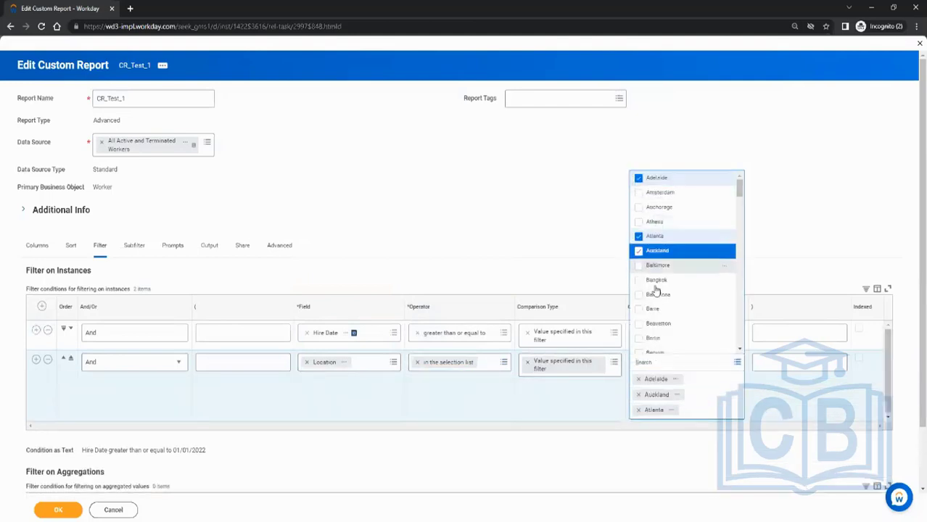
{"action": "left_click", "coordinate": [657, 265]}
{"action": "left_click", "coordinate": [657, 280]}
{"action": "left_click", "coordinate": [653, 309]}
{"action": "left_click", "coordinate": [513, 233]}
{"action": "scroll", "coordinate": [511, 234], "scroll_direction": "down", "scroll_amount": 1}
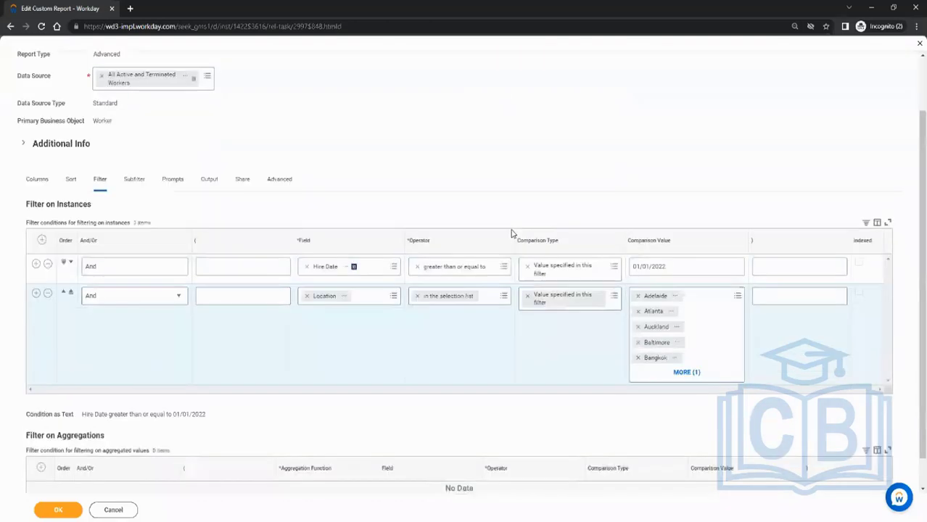
{"action": "scroll", "coordinate": [494, 247], "scroll_direction": "down", "scroll_amount": 1}
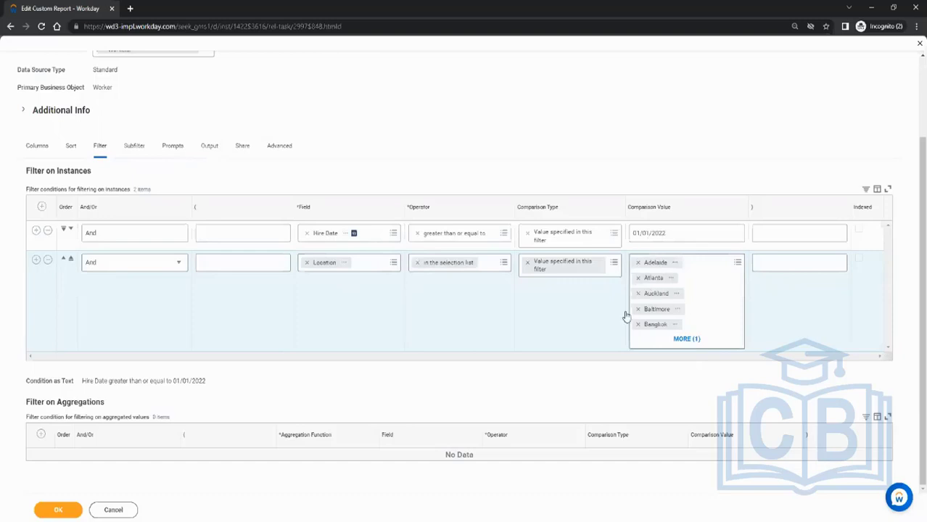
{"action": "left_click", "coordinate": [67, 509]}
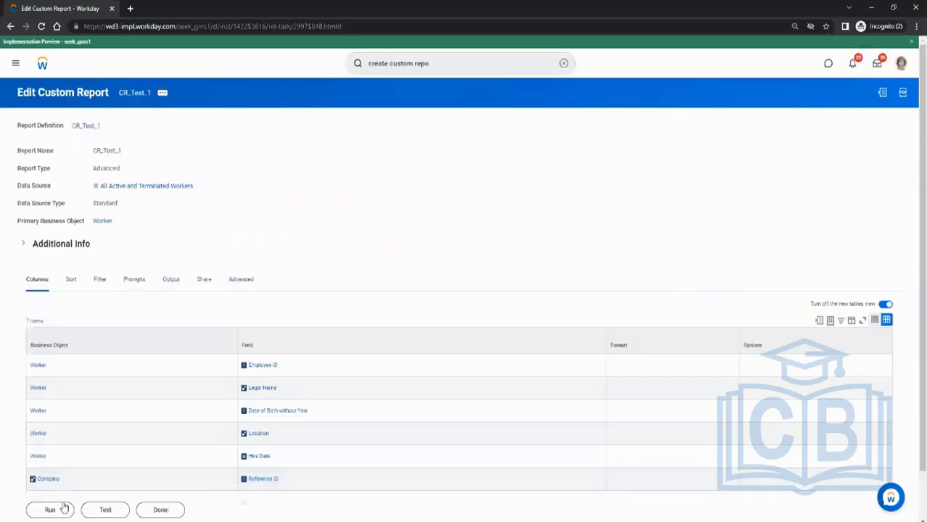
Run CR_Test_1, find it returns no items, and return to its report definition.
{"action": "left_click", "coordinate": [63, 509]}
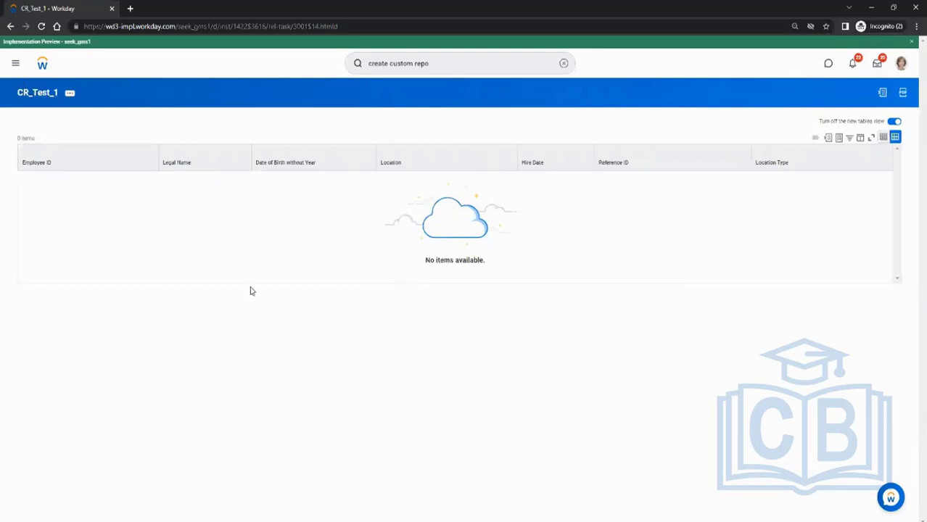
{"action": "left_click", "coordinate": [37, 94]}
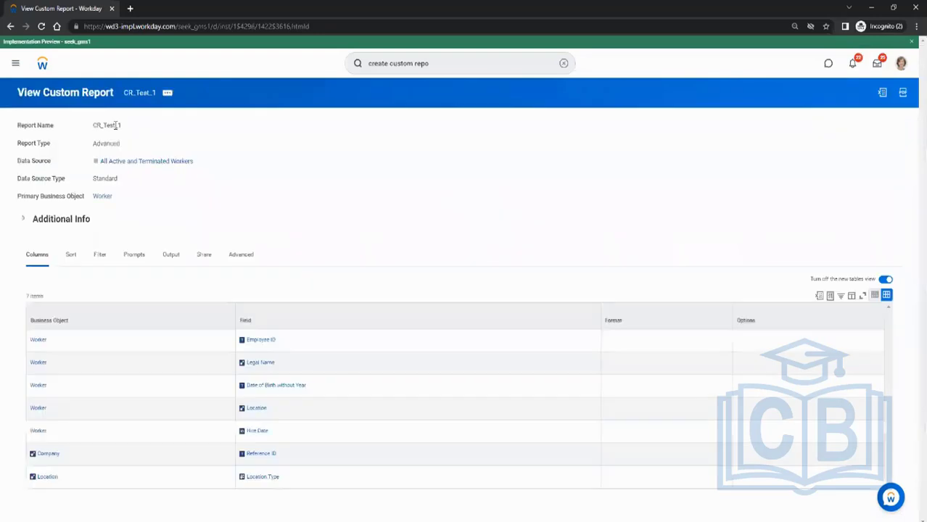
{"action": "left_click", "coordinate": [167, 93]}
Join the Location condition to Hire Date with Or instead of And, and save CR_Test_1.
{"action": "scroll", "coordinate": [360, 203], "scroll_direction": "down", "scroll_amount": 2}
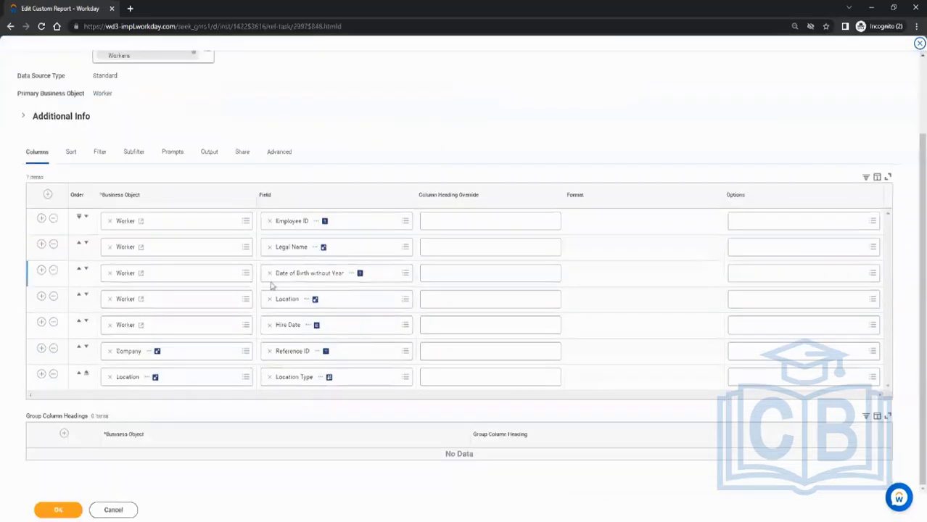
{"action": "left_click", "coordinate": [71, 152]}
{"action": "left_click", "coordinate": [102, 178]}
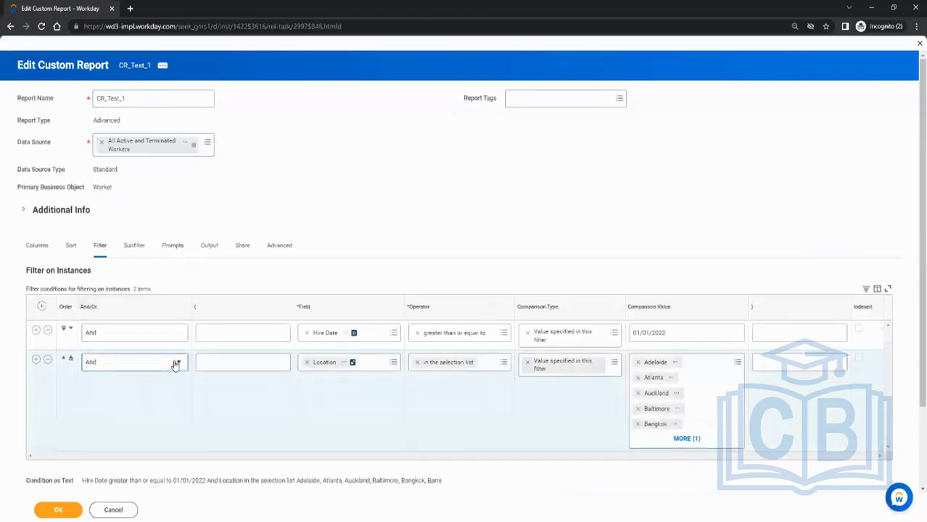
{"action": "left_click", "coordinate": [174, 364]}
{"action": "left_click", "coordinate": [109, 407]}
{"action": "left_click", "coordinate": [69, 508]}
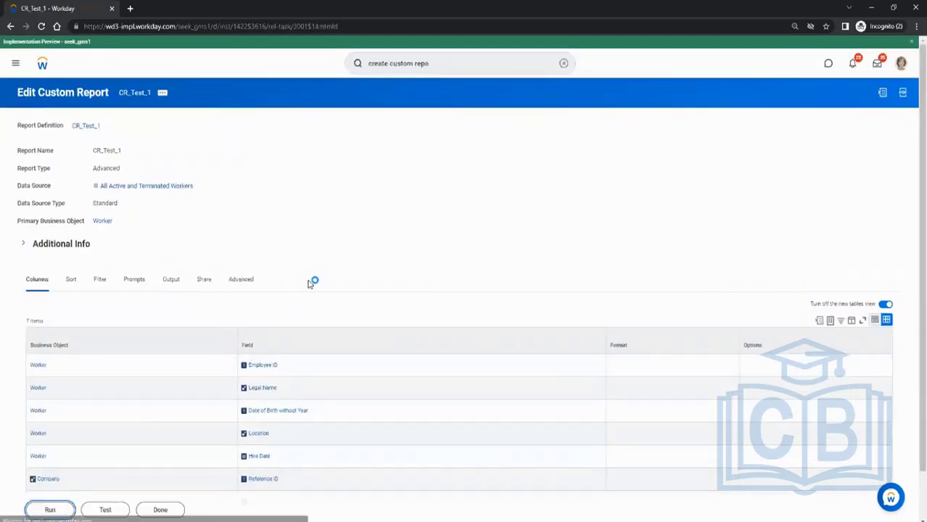
Scroll through the 31 workers returned by the Or-filtered run of CR_Test_1.
{"action": "scroll", "coordinate": [395, 251], "scroll_direction": "down", "scroll_amount": 5}
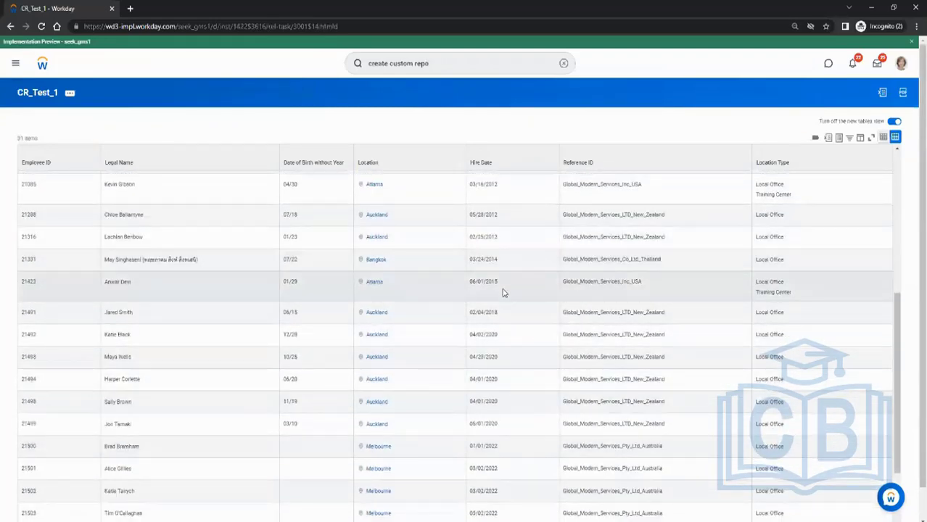
{"action": "scroll", "coordinate": [504, 292], "scroll_direction": "down", "scroll_amount": 1}
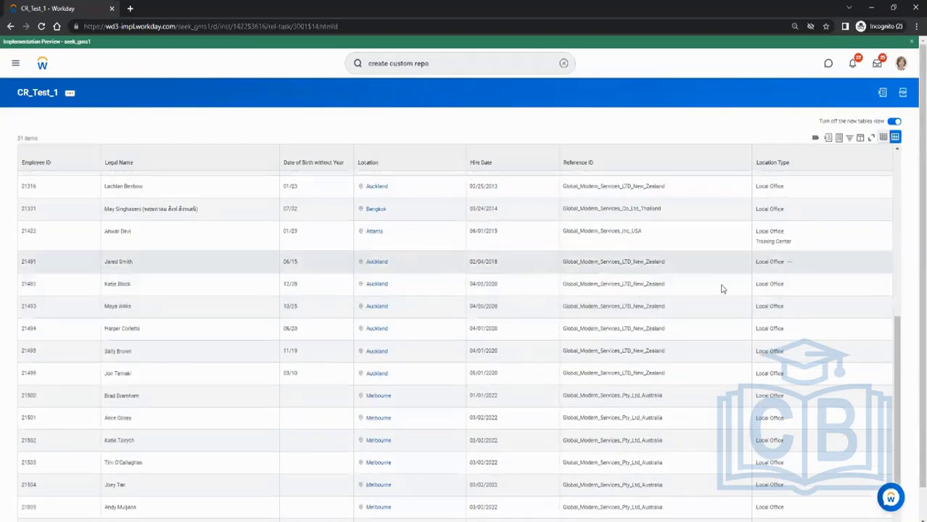
{"action": "scroll", "coordinate": [600, 326], "scroll_direction": "down", "scroll_amount": 1}
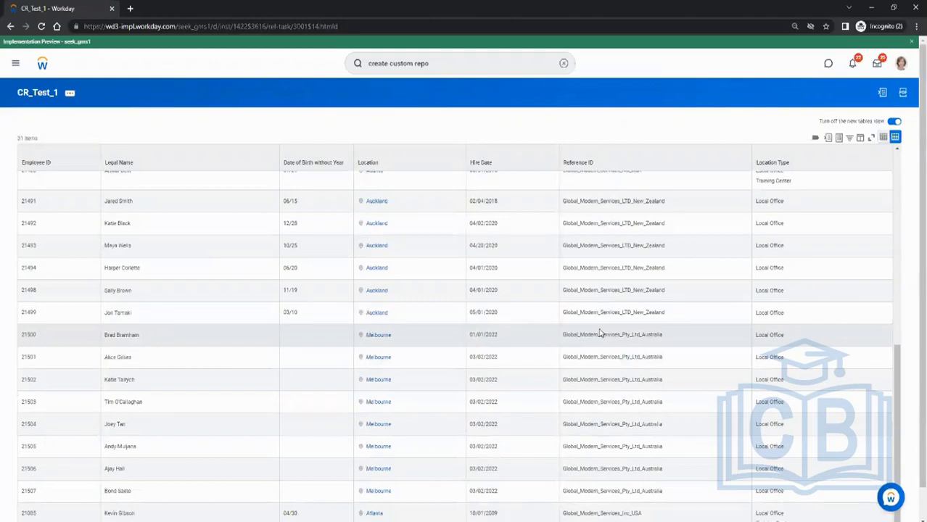
{"action": "scroll", "coordinate": [601, 333], "scroll_direction": "up", "scroll_amount": 3}
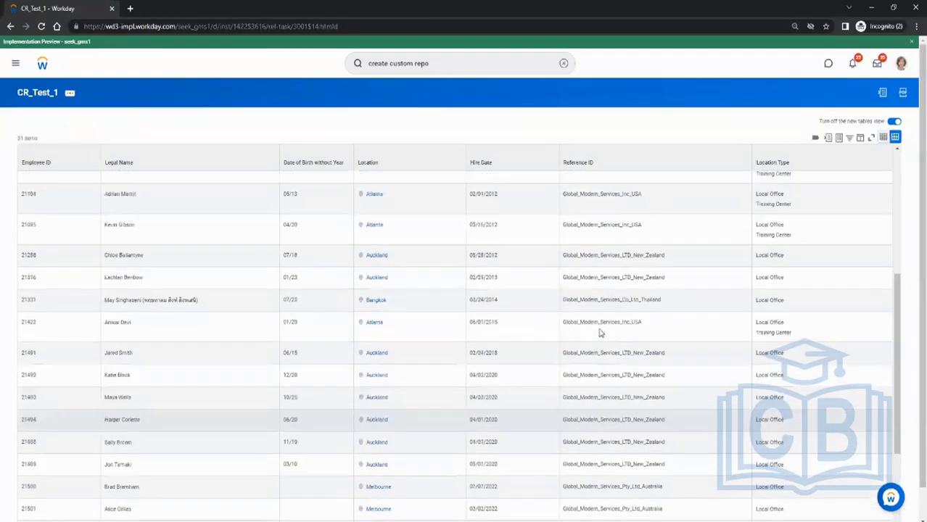
{"action": "scroll", "coordinate": [356, 262], "scroll_direction": "up", "scroll_amount": 2}
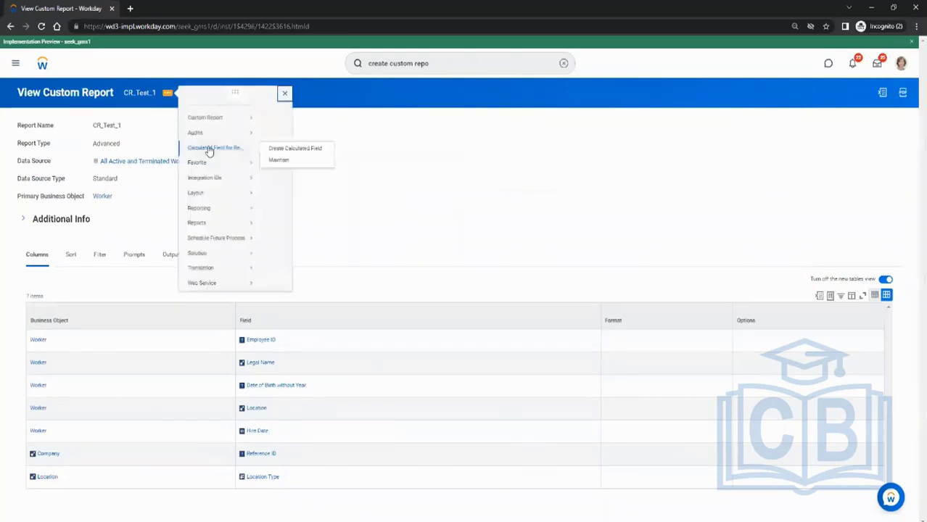
Edit CR_Test_1 and show its Hire Date ≥ 01/01/2022 Or Location filter conditions.
{"action": "mouse_move", "coordinate": [221, 127]}
{"action": "left_click", "coordinate": [270, 128]}
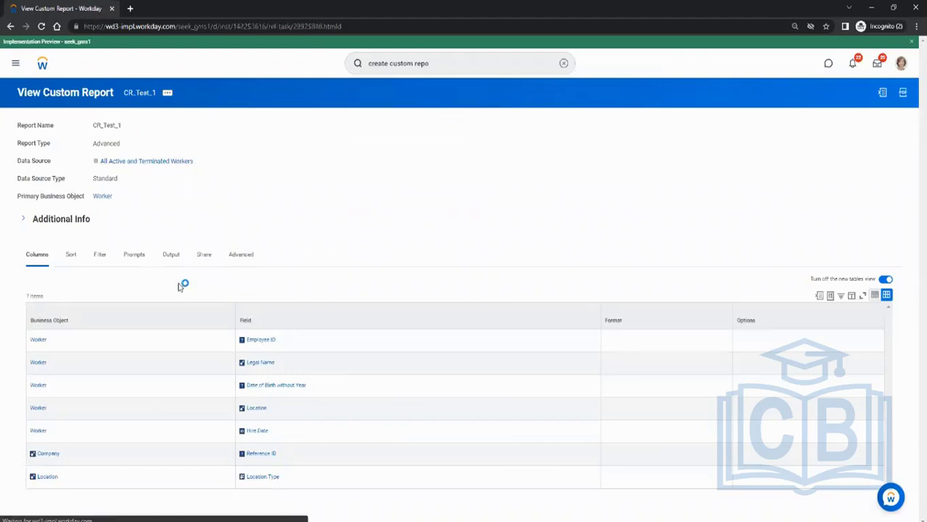
{"action": "scroll", "coordinate": [311, 218], "scroll_direction": "down", "scroll_amount": 3}
{"action": "left_click", "coordinate": [101, 161]}
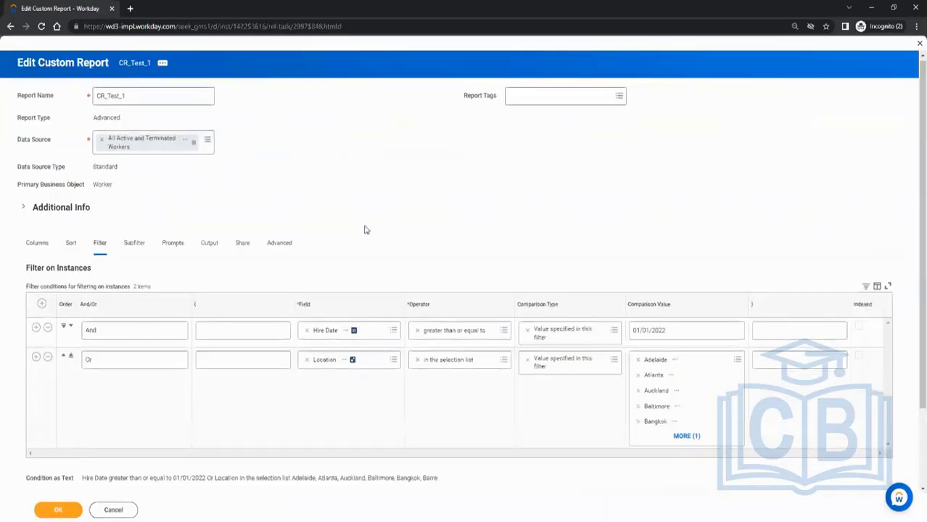
{"action": "scroll", "coordinate": [367, 233], "scroll_direction": "down", "scroll_amount": 2}
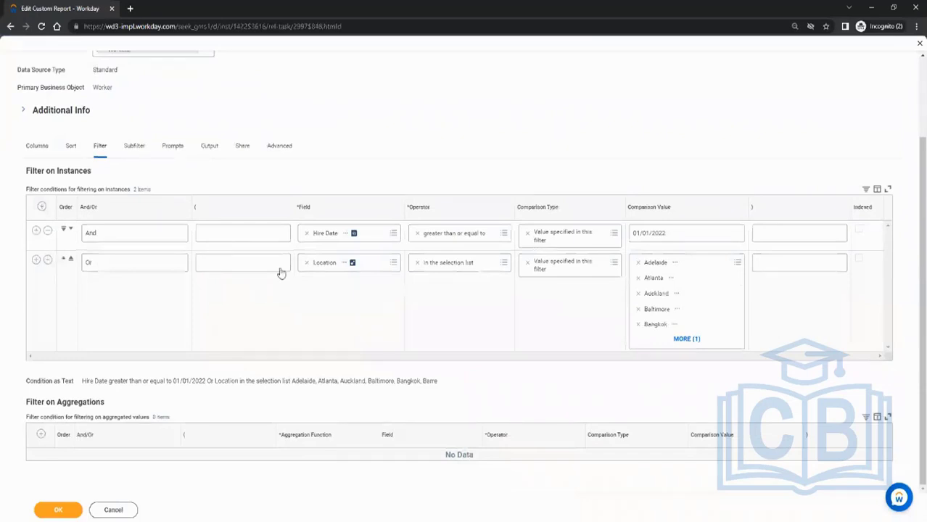
{"action": "scroll", "coordinate": [179, 303], "scroll_direction": "up", "scroll_amount": 1}
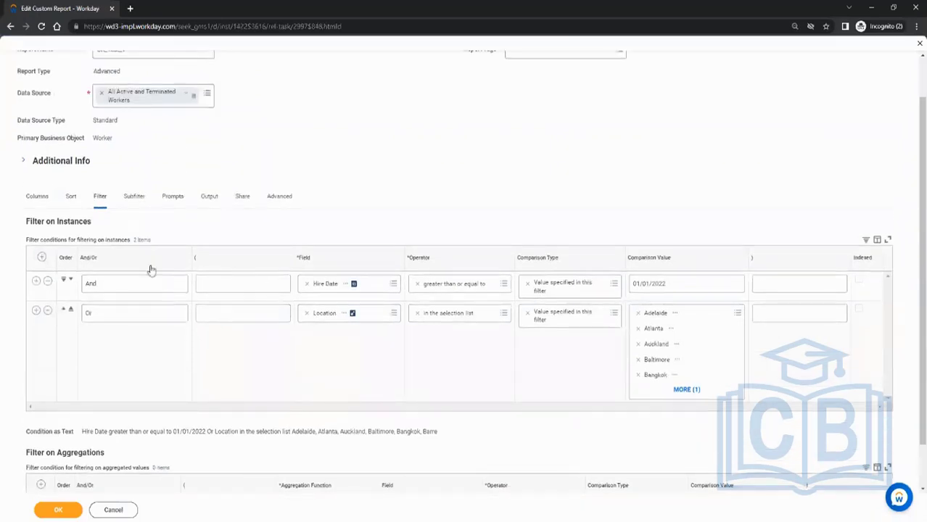
{"action": "left_click", "coordinate": [135, 202]}
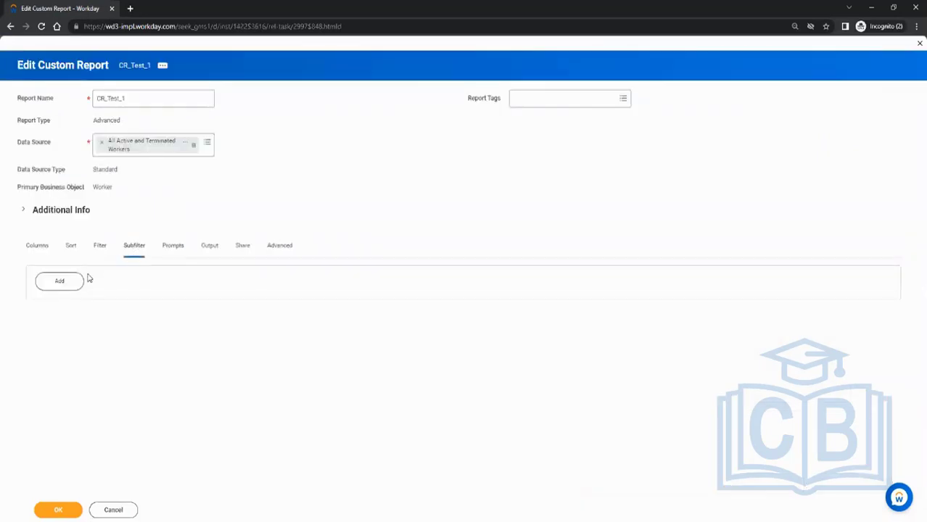
{"action": "left_click", "coordinate": [102, 256]}
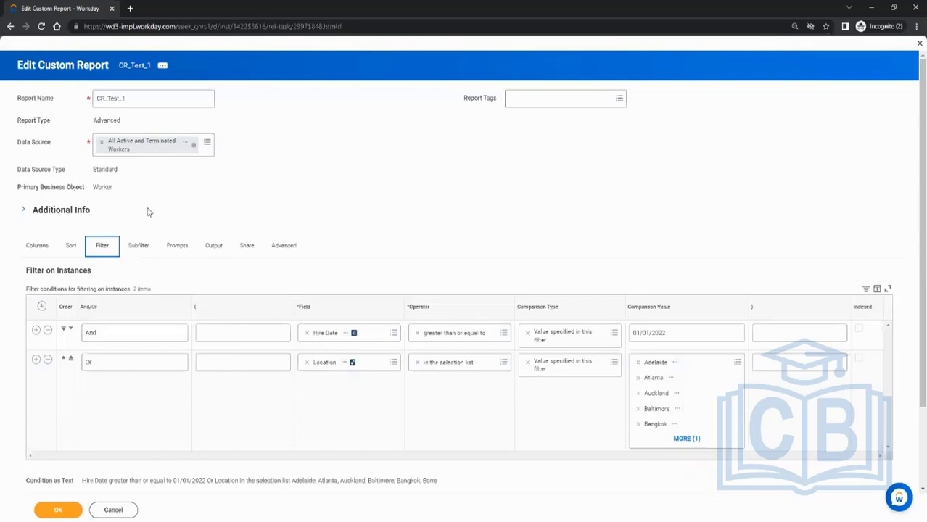
{"action": "double_click", "coordinate": [103, 187]}
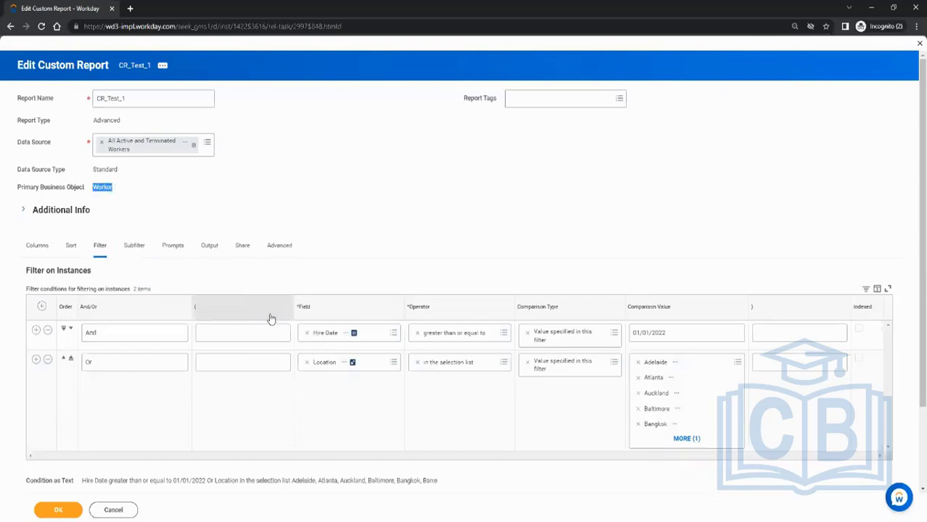
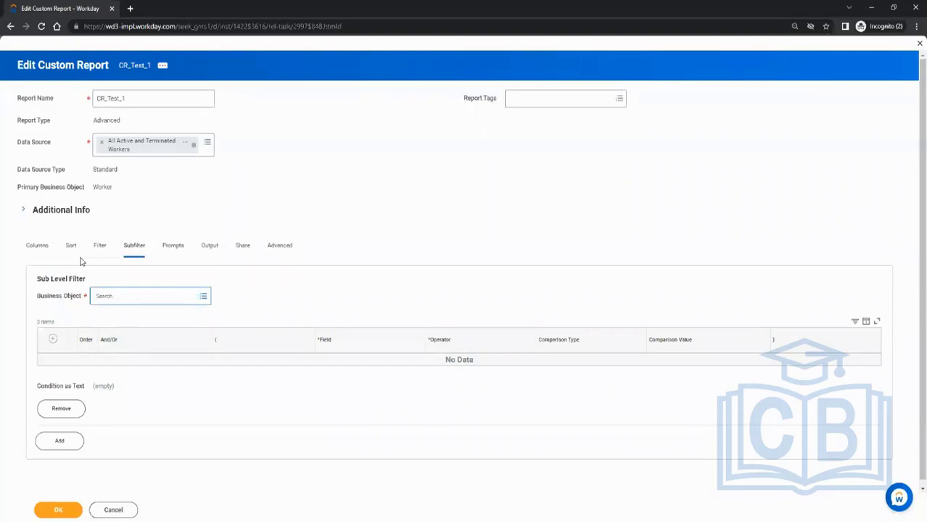
Review the report's column list, then set the subfilter's business object to Company.
{"action": "left_click", "coordinate": [51, 249]}
{"action": "scroll", "coordinate": [150, 242], "scroll_direction": "down", "scroll_amount": 1}
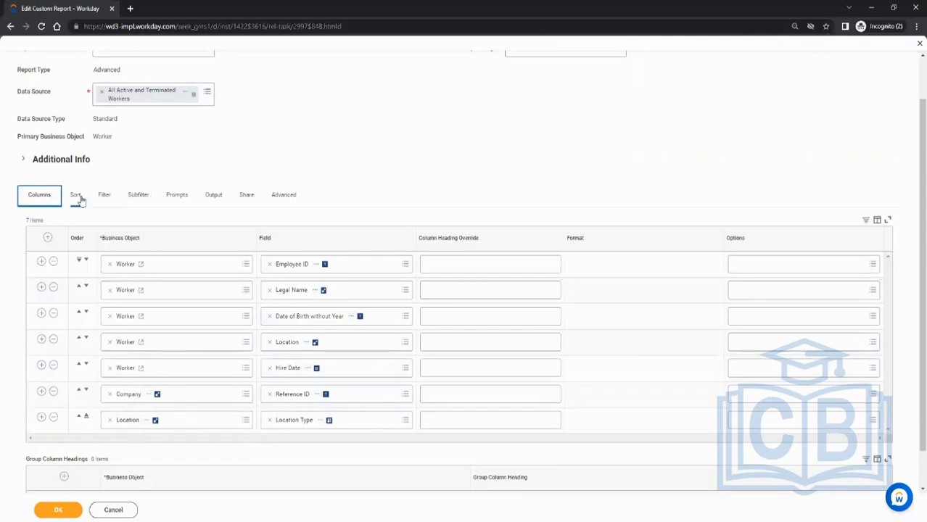
{"action": "left_click", "coordinate": [138, 196]}
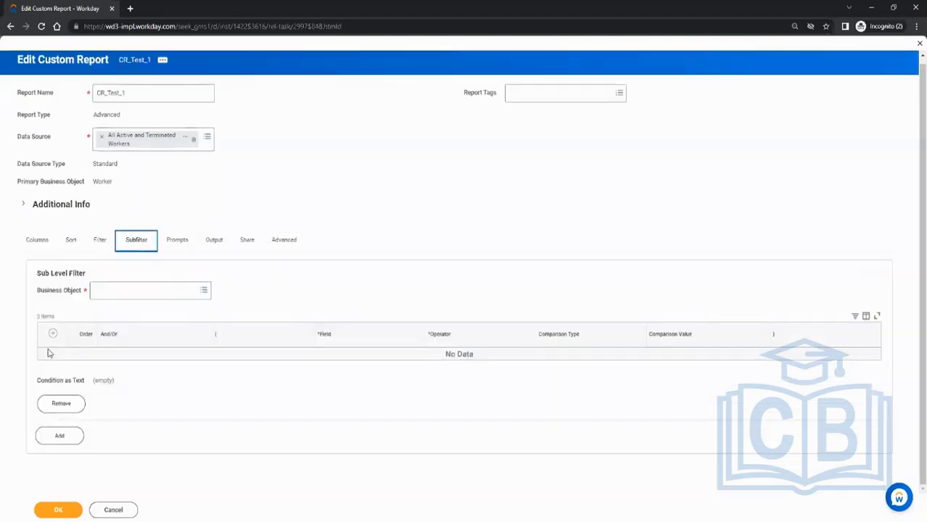
{"action": "left_click", "coordinate": [129, 290]}
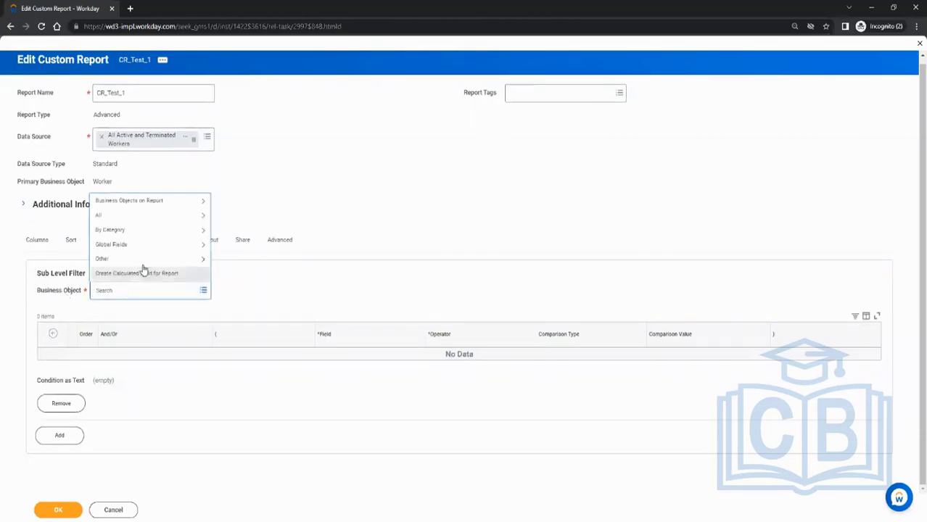
{"action": "left_click", "coordinate": [147, 203]}
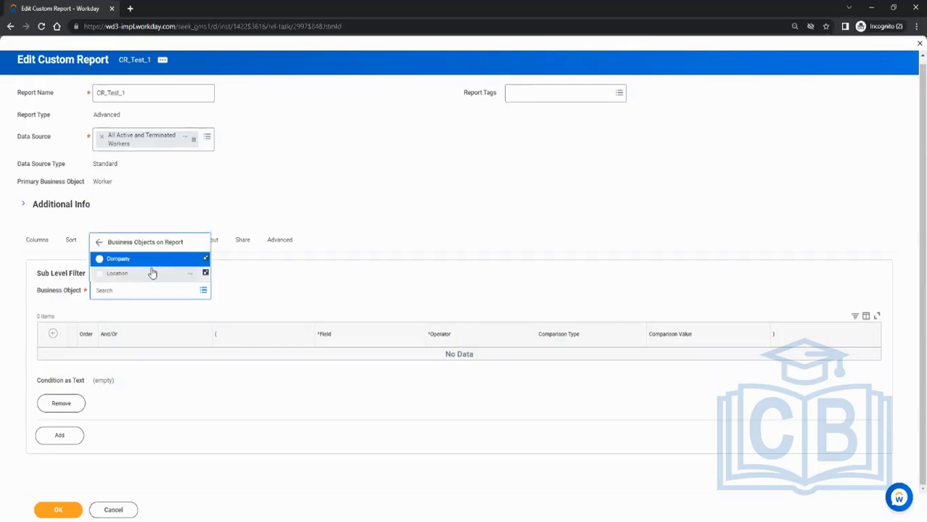
{"action": "left_click", "coordinate": [138, 260]}
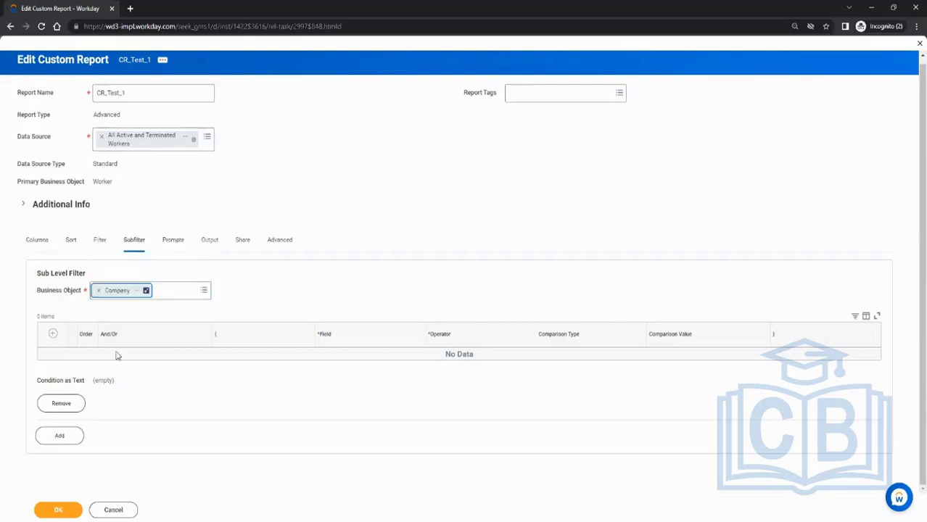
Add a subfilter condition Reference ID equal to 123123 and save the report.
{"action": "left_click", "coordinate": [52, 334]}
{"action": "left_click", "coordinate": [260, 371]}
{"action": "left_click", "coordinate": [392, 364]}
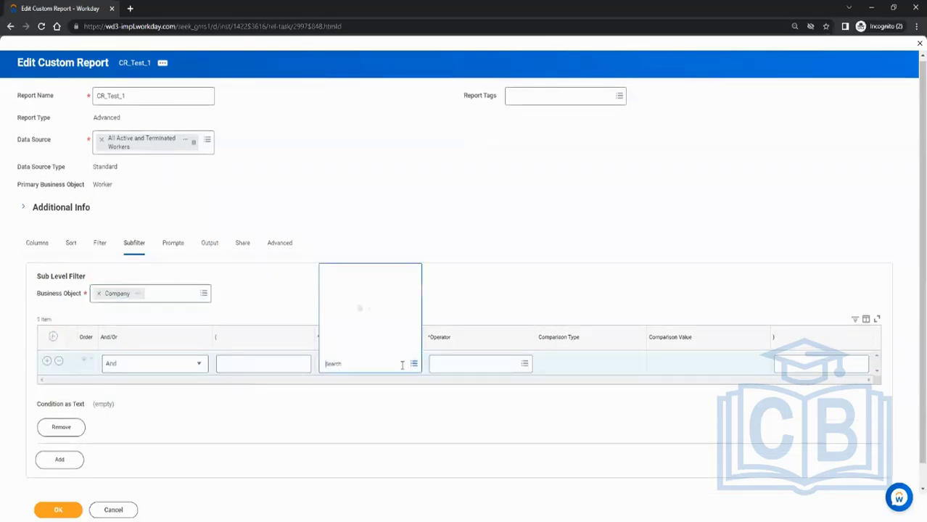
{"action": "left_click", "coordinate": [383, 289]}
{"action": "left_click", "coordinate": [348, 274]}
{"action": "left_click", "coordinate": [366, 347]}
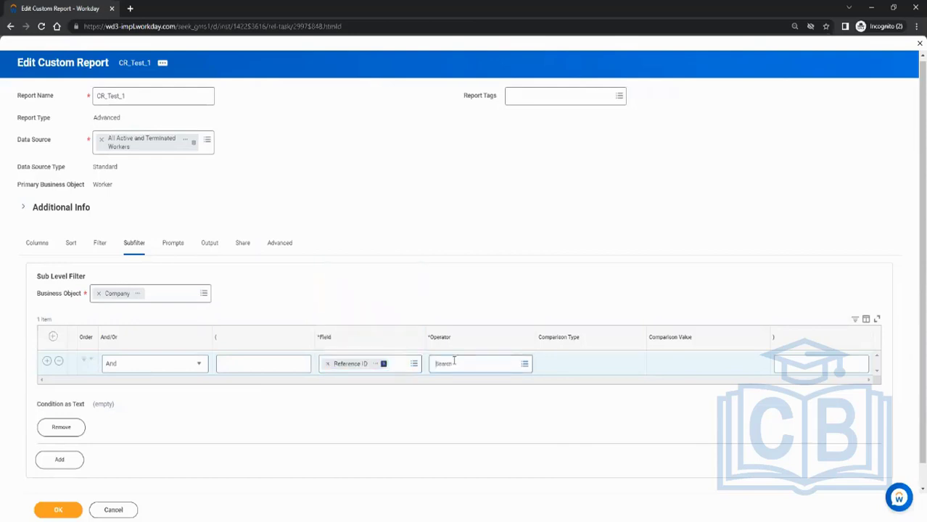
{"action": "left_click", "coordinate": [491, 365]}
{"action": "left_click", "coordinate": [478, 339]}
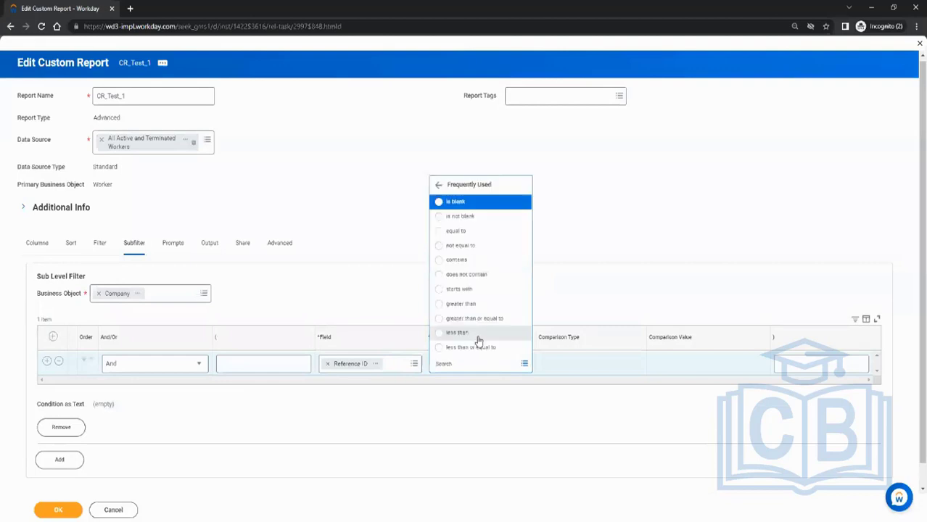
{"action": "left_click", "coordinate": [466, 231]}
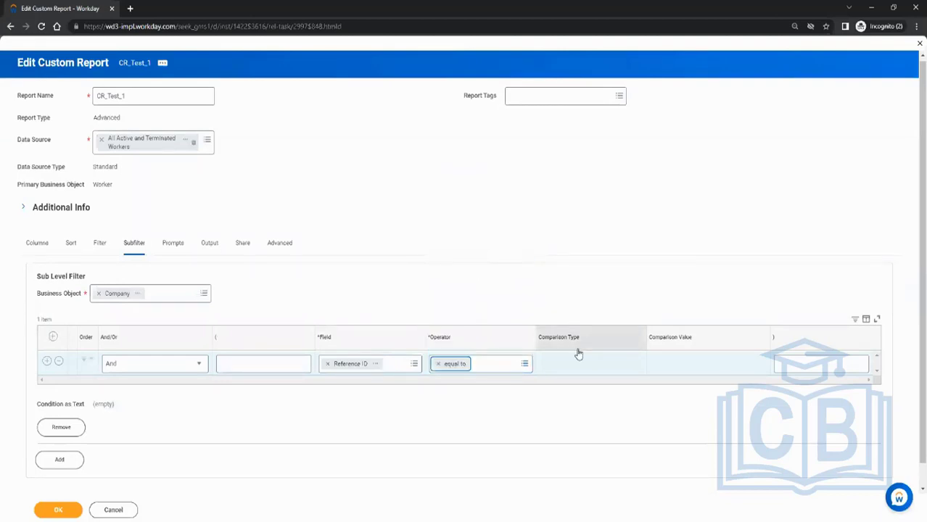
{"action": "left_click", "coordinate": [664, 365]}
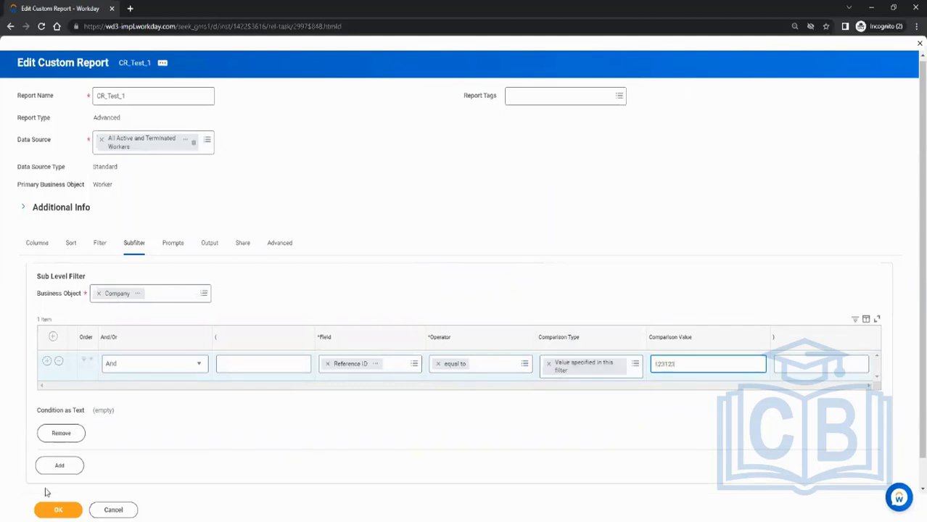
{"action": "left_click", "coordinate": [58, 510]}
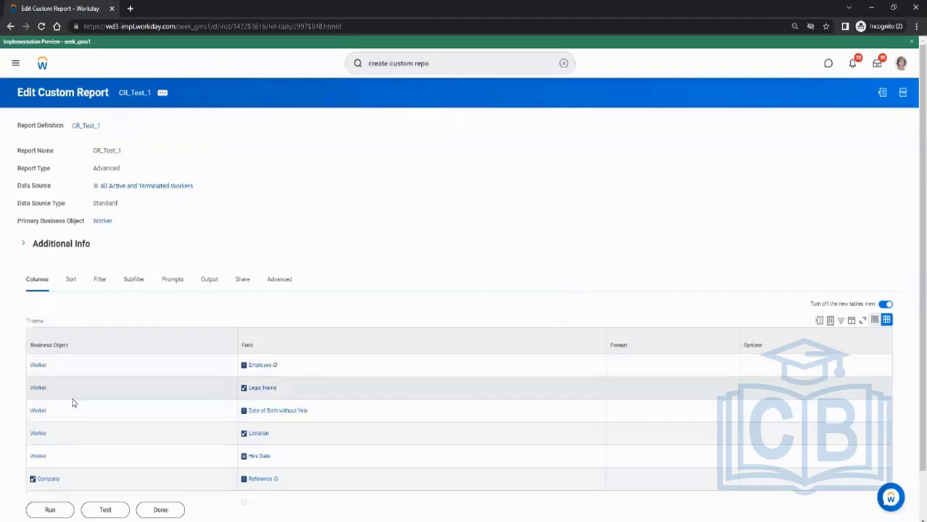
Run CR_Test_1, then reopen its definition through the related actions' Custom Report > Edit.
{"action": "left_click", "coordinate": [52, 510]}
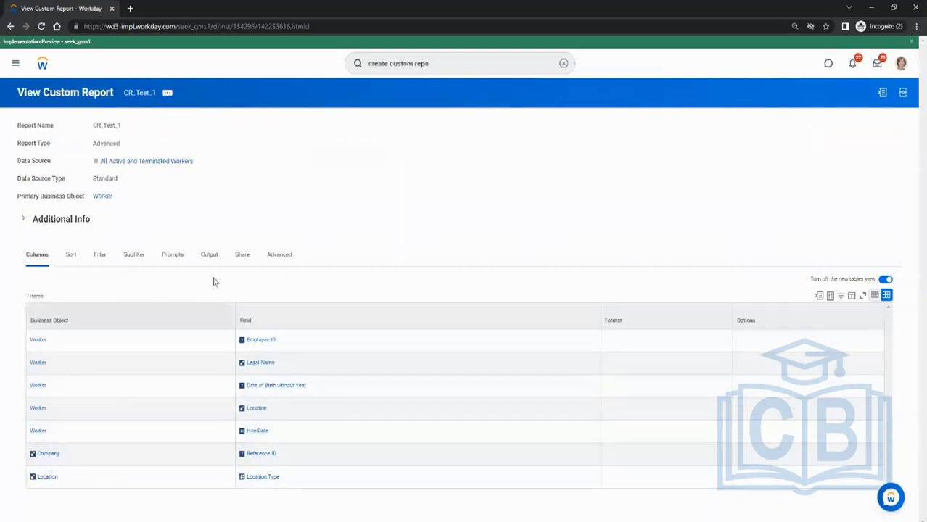
{"action": "left_click", "coordinate": [168, 93]}
{"action": "mouse_move", "coordinate": [219, 129]}
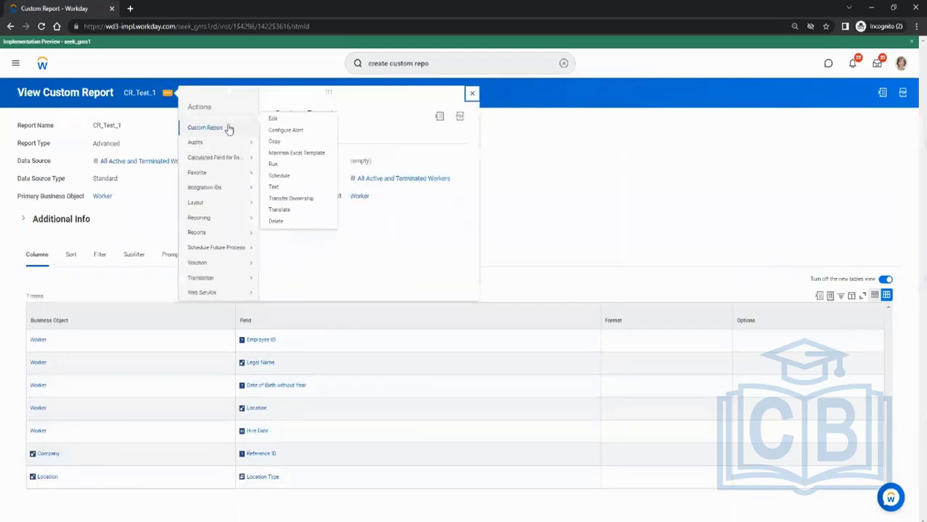
{"action": "left_click", "coordinate": [276, 121]}
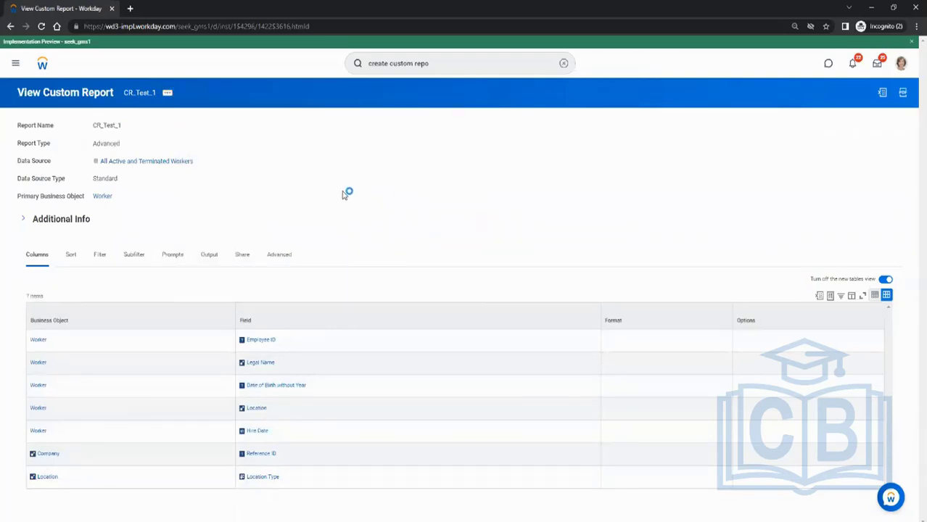
{"action": "scroll", "coordinate": [344, 194], "scroll_direction": "down", "scroll_amount": 2}
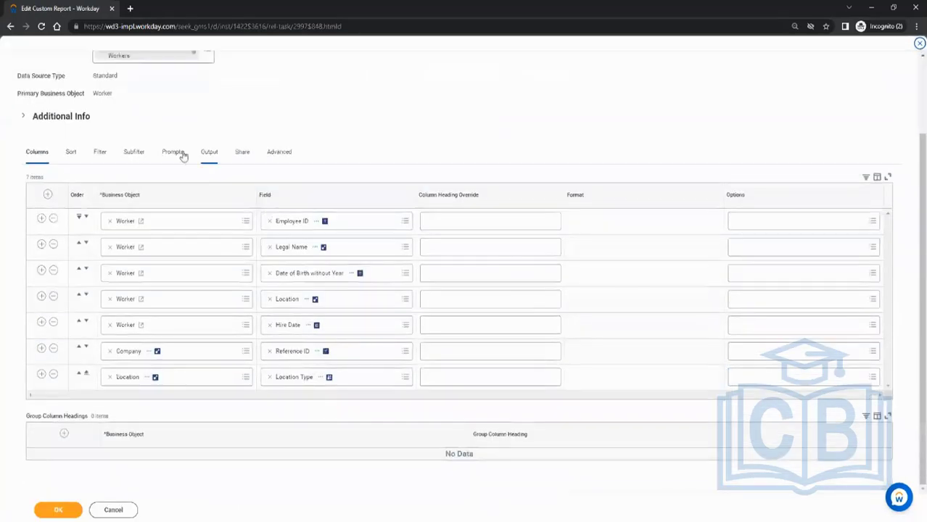
Add a Location sub-level filter, then remove it and the Company Reference ID filter.
{"action": "left_click", "coordinate": [134, 153]}
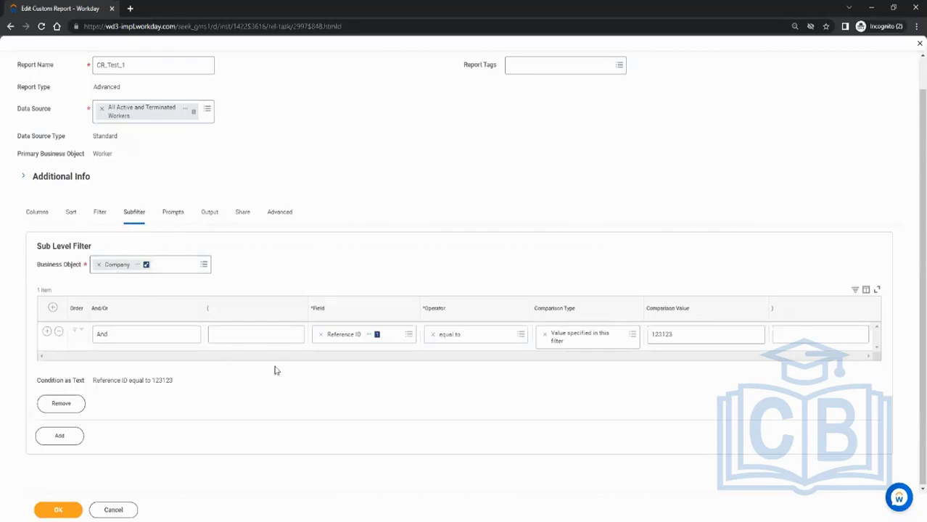
{"action": "left_click", "coordinate": [61, 437]}
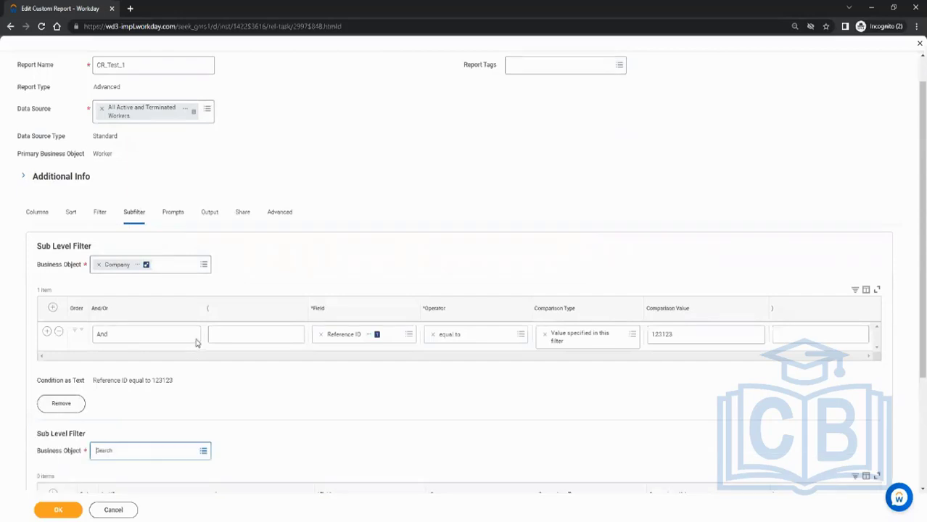
{"action": "scroll", "coordinate": [182, 348], "scroll_direction": "down", "scroll_amount": 2}
{"action": "left_click", "coordinate": [175, 299]}
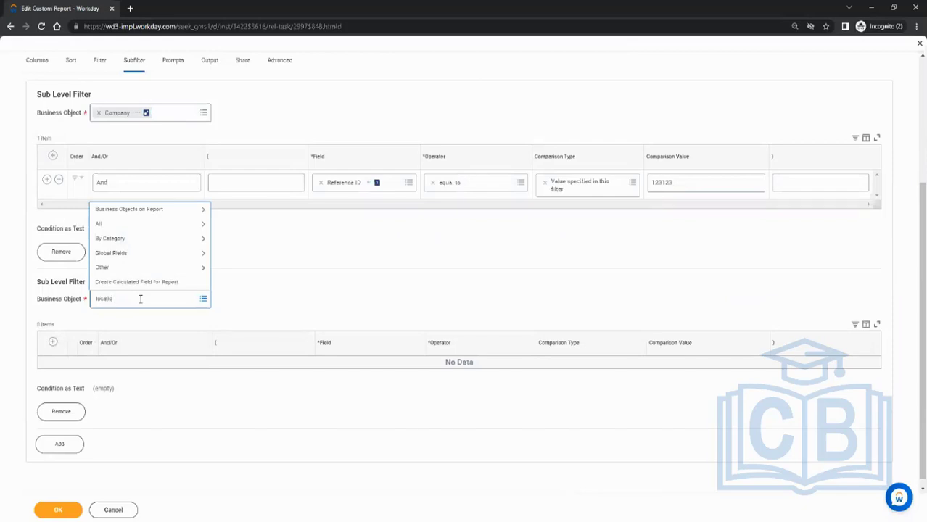
{"action": "key", "text": "Return"}
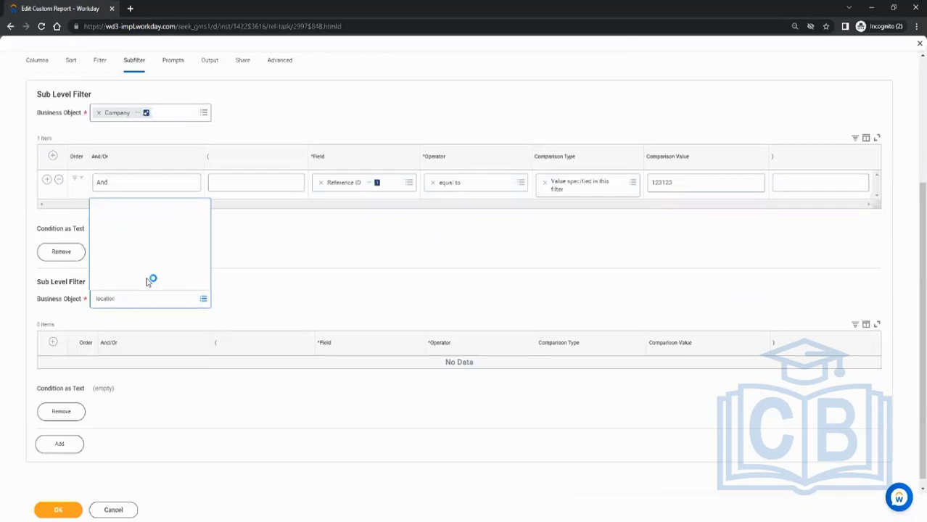
{"action": "left_click", "coordinate": [146, 120]}
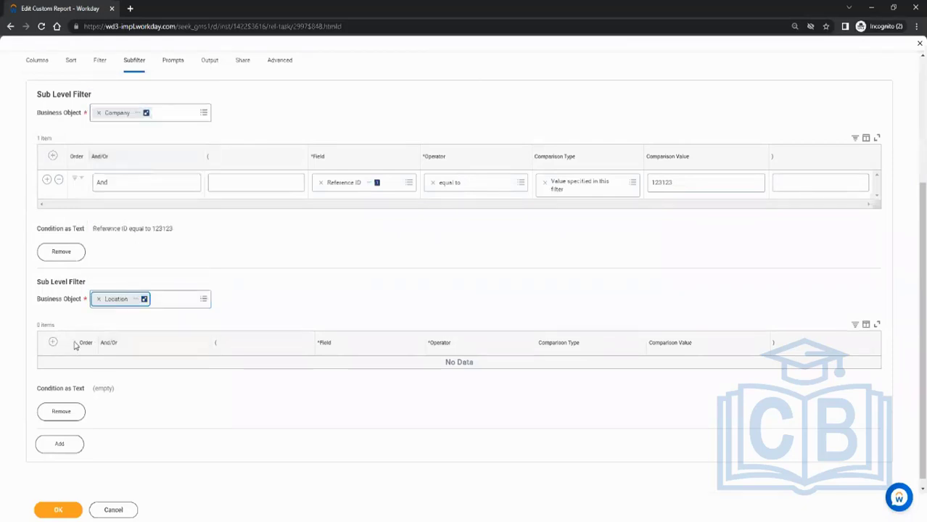
{"action": "left_click", "coordinate": [65, 412]}
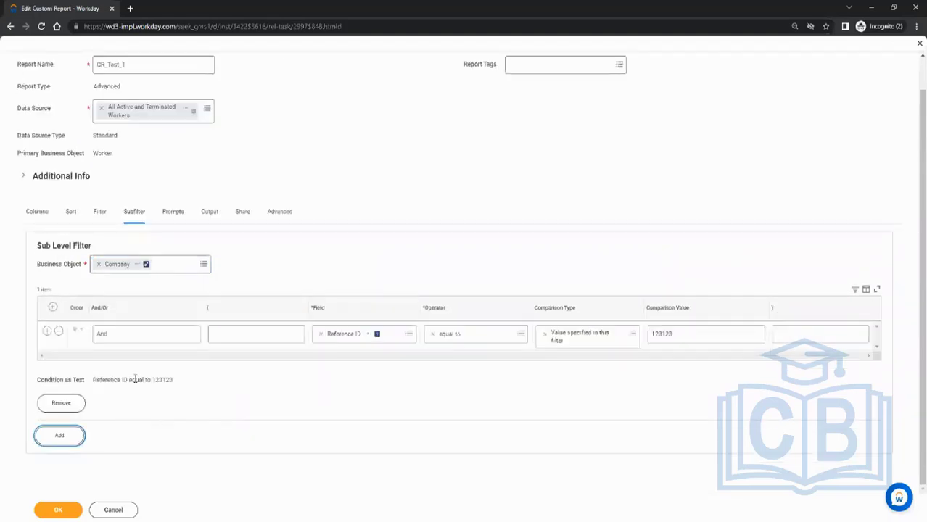
{"action": "left_click", "coordinate": [67, 404]}
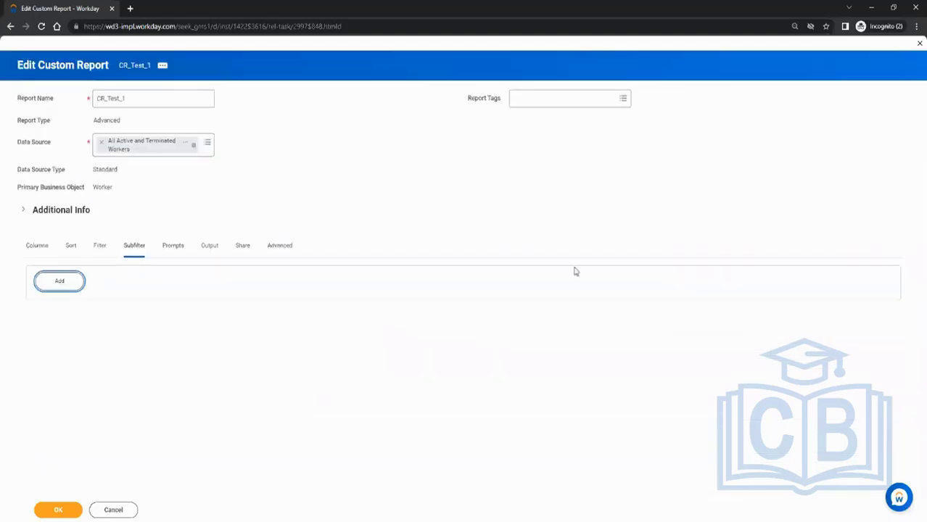
Check the Filter and Output (Table) tabs, then view sharing, set to Don't share report definition.
{"action": "left_click", "coordinate": [102, 246]}
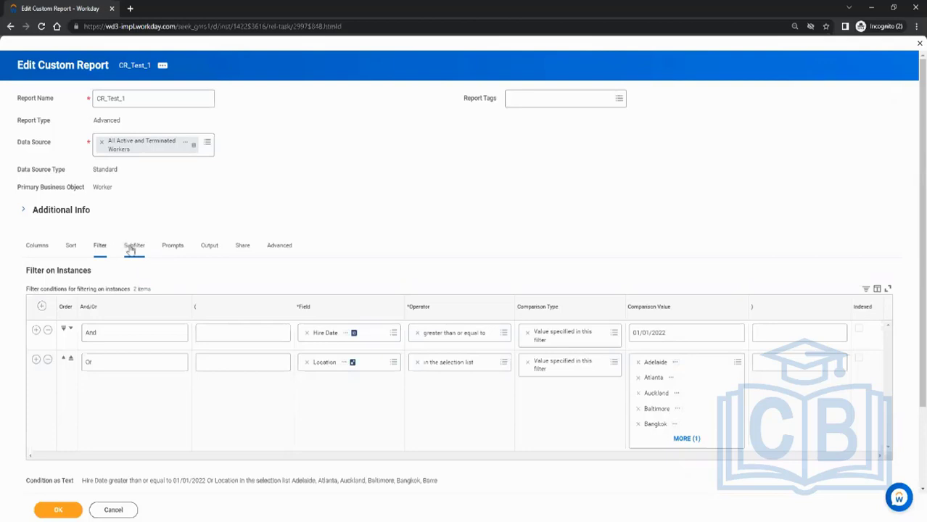
{"action": "left_click", "coordinate": [210, 248]}
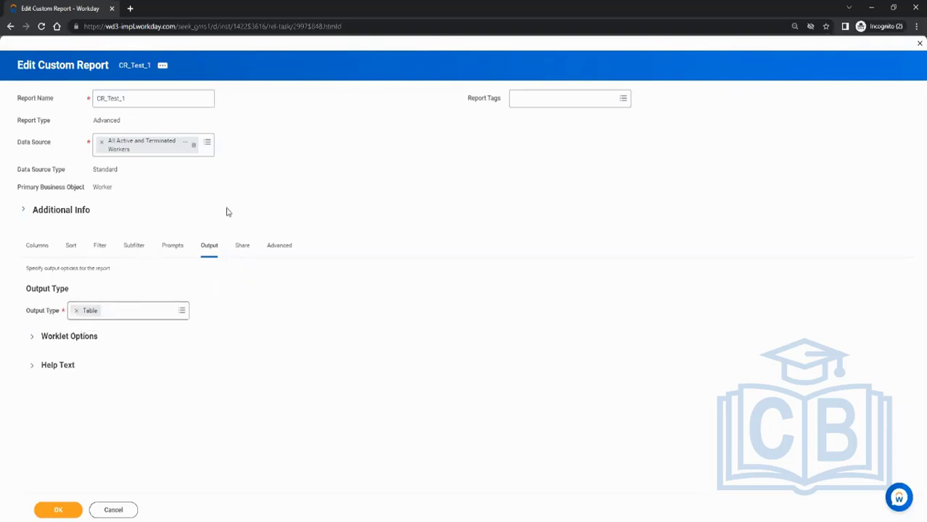
{"action": "left_click", "coordinate": [244, 254]}
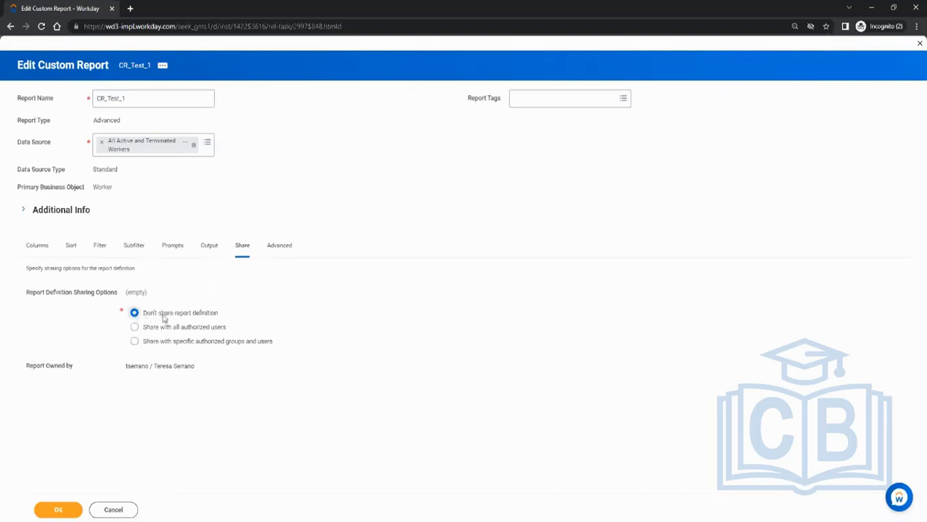
Switch sharing to Share with all authorized users and go back to the seven-column list.
{"action": "left_click_drag", "start_coordinate": [218, 317], "coordinate": [150, 317]}
{"action": "left_click", "coordinate": [232, 317]}
{"action": "left_click_drag", "start_coordinate": [131, 366], "coordinate": [234, 374]}
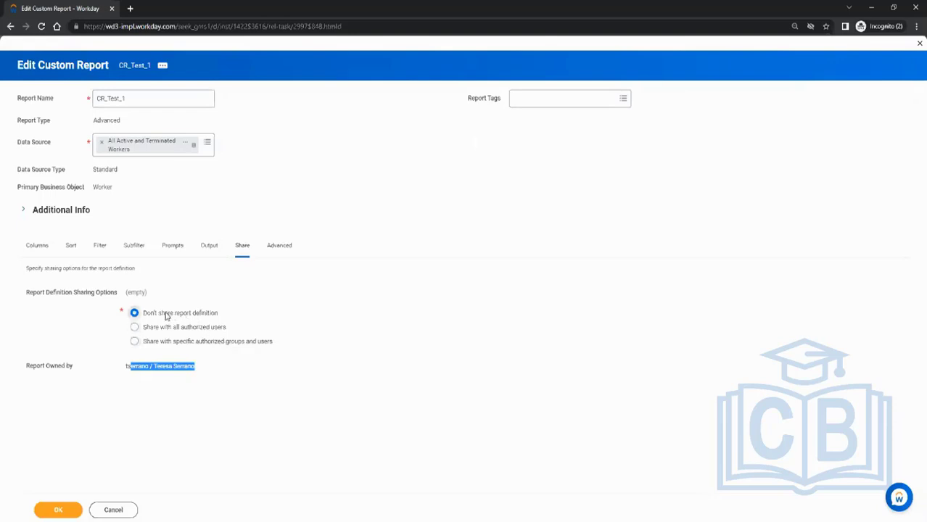
{"action": "left_click_drag", "start_coordinate": [165, 312], "coordinate": [246, 314]}
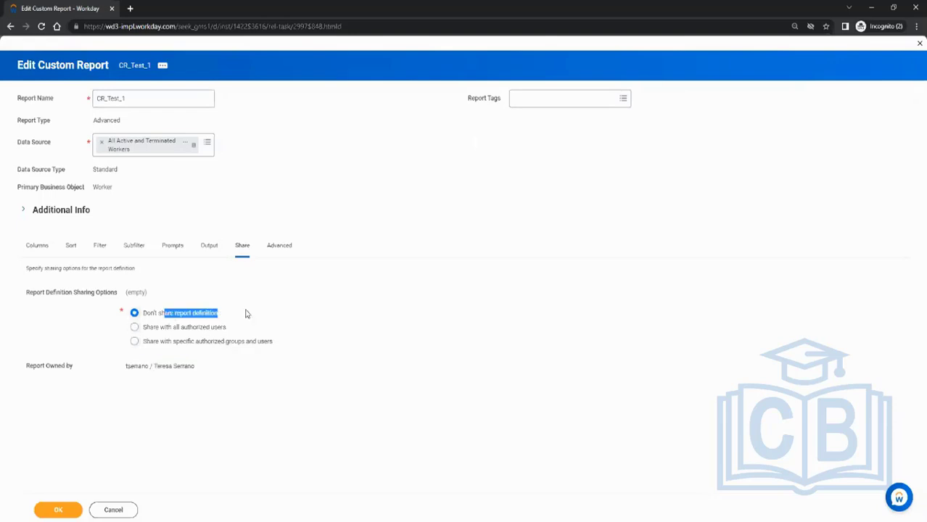
{"action": "left_click", "coordinate": [289, 314]}
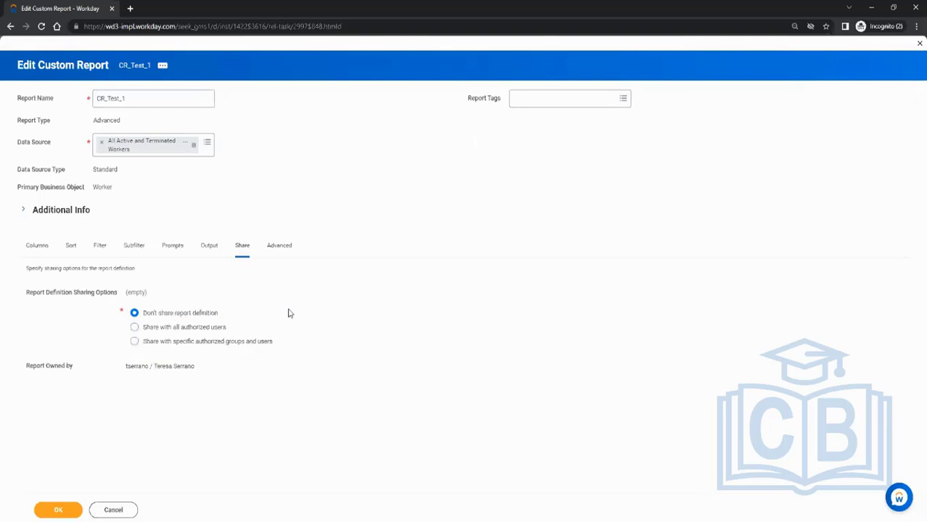
{"action": "left_click", "coordinate": [134, 327]}
{"action": "left_click", "coordinate": [38, 247]}
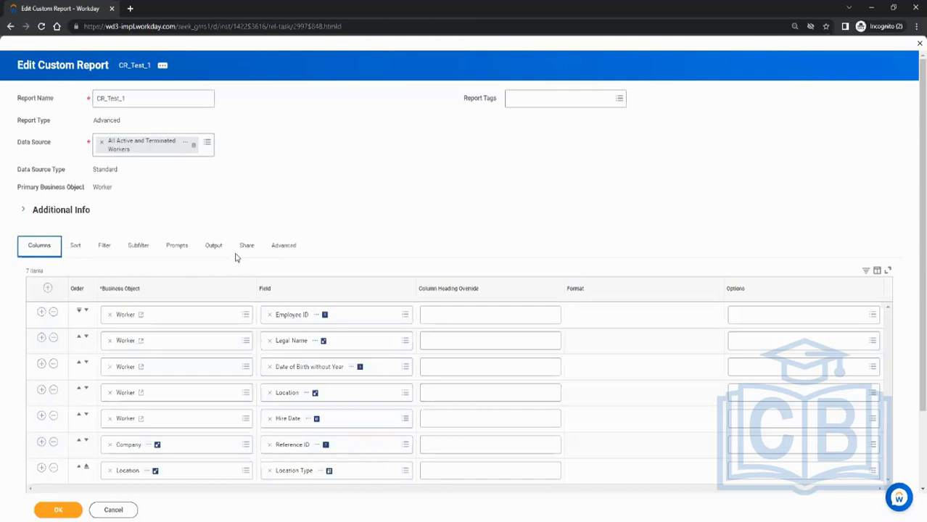
Return to the Share tab showing Share with all authorized users in force.
{"action": "left_click", "coordinate": [246, 247]}
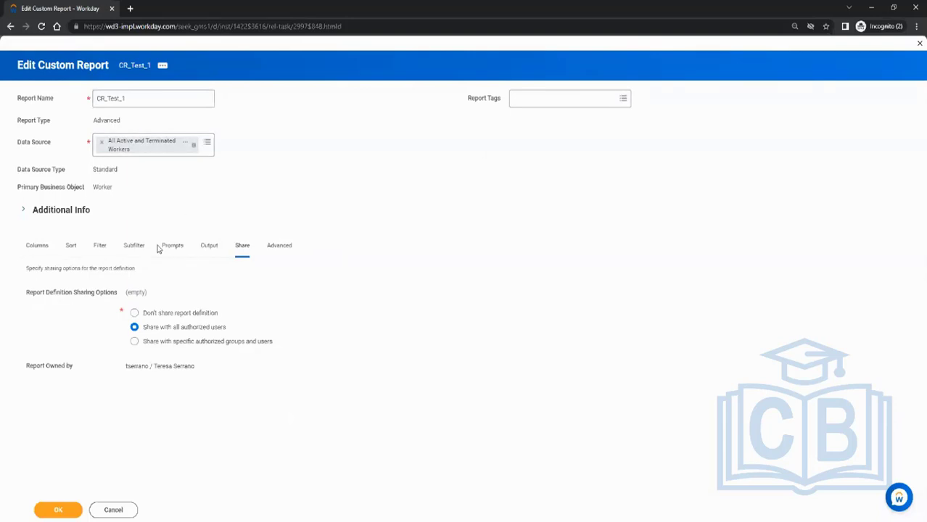
Try the specific groups and users prompts, then settle on Share with all authorized users.
{"action": "left_click", "coordinate": [163, 344]}
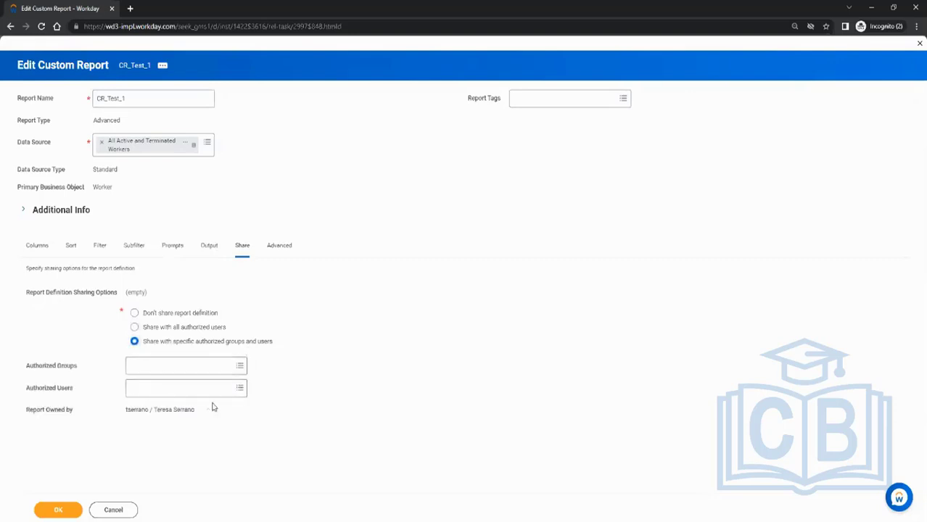
{"action": "left_click", "coordinate": [140, 371]}
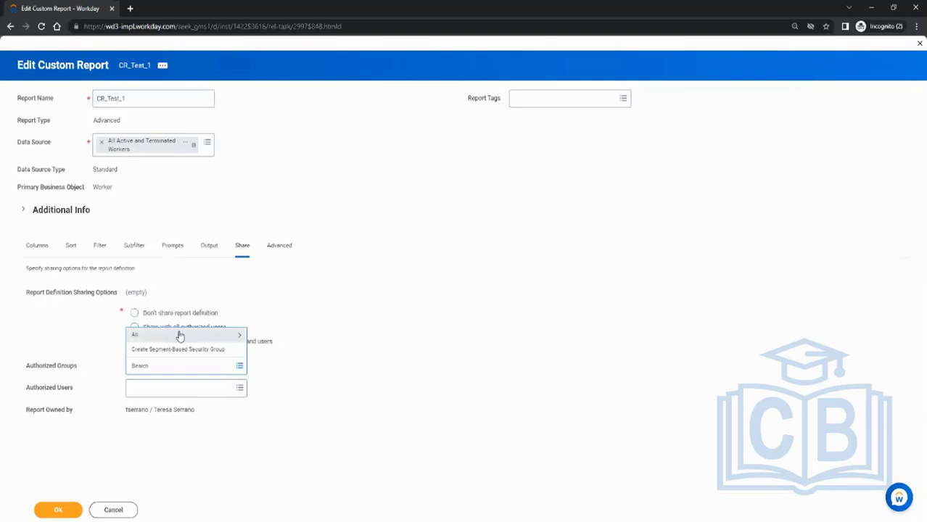
{"action": "left_click", "coordinate": [87, 356]}
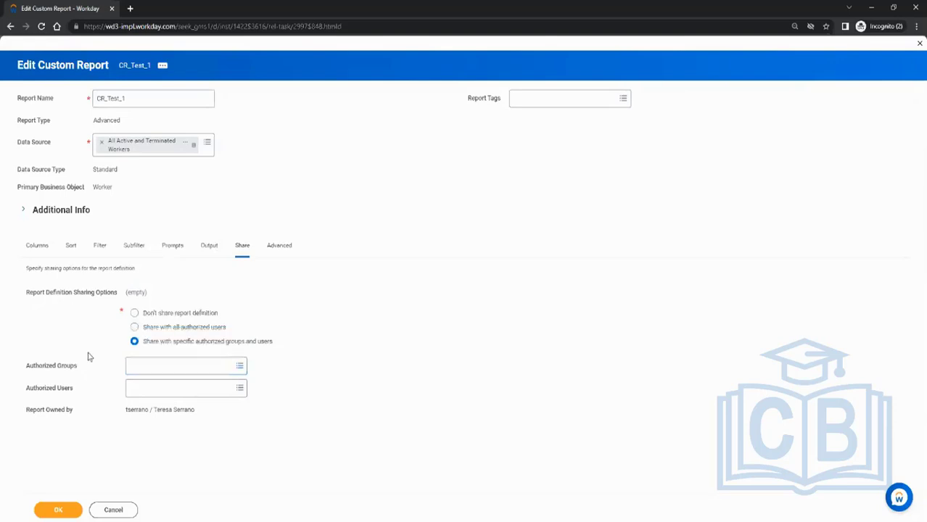
{"action": "left_click", "coordinate": [149, 389]}
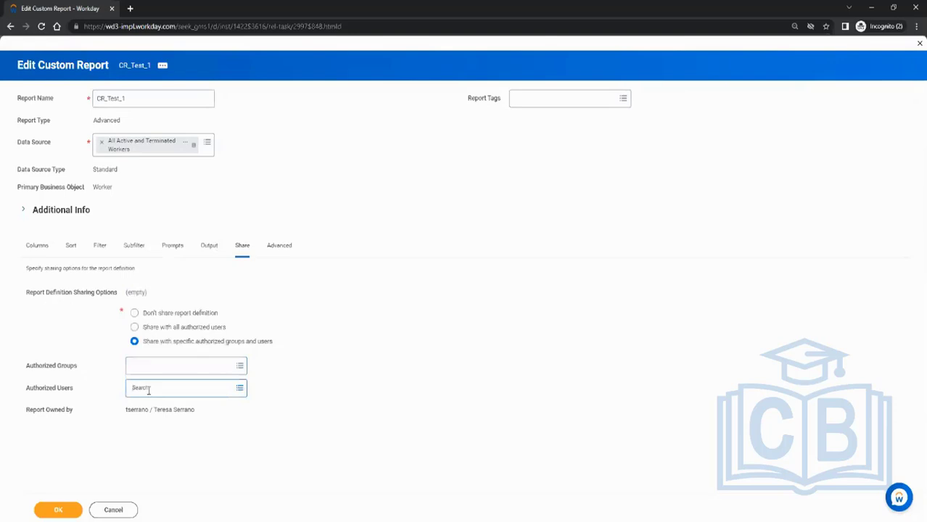
{"action": "left_click", "coordinate": [68, 346]}
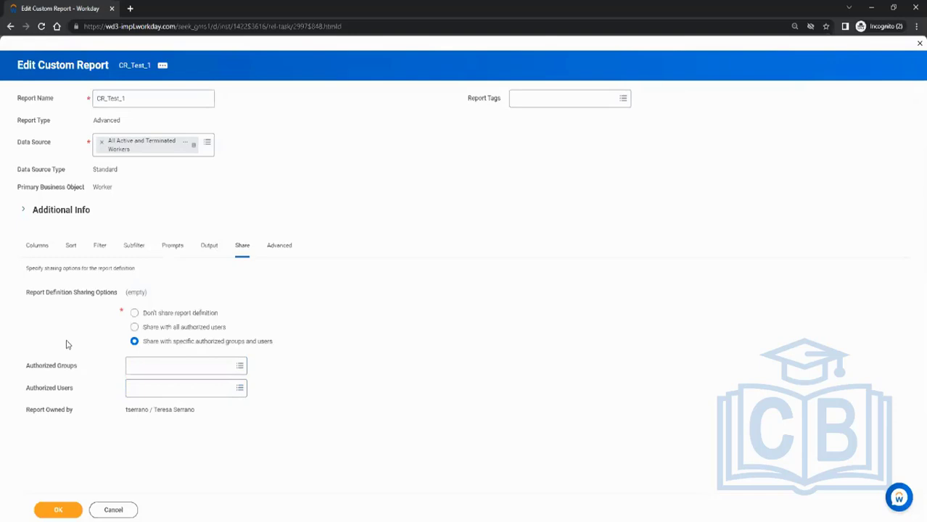
{"action": "left_click", "coordinate": [183, 327]}
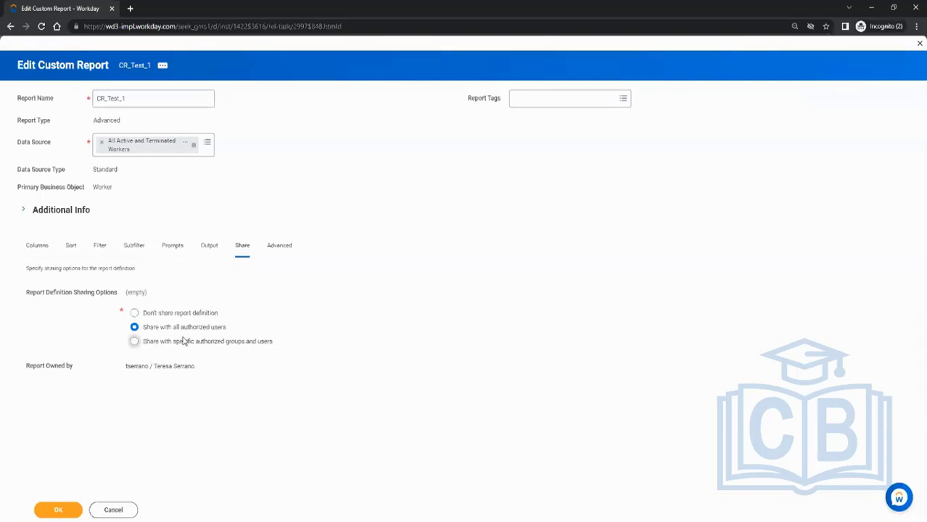
Share the definition with one searched-for authorized user, then view the Advanced options.
{"action": "left_click", "coordinate": [185, 341]}
{"action": "left_click", "coordinate": [161, 388]}
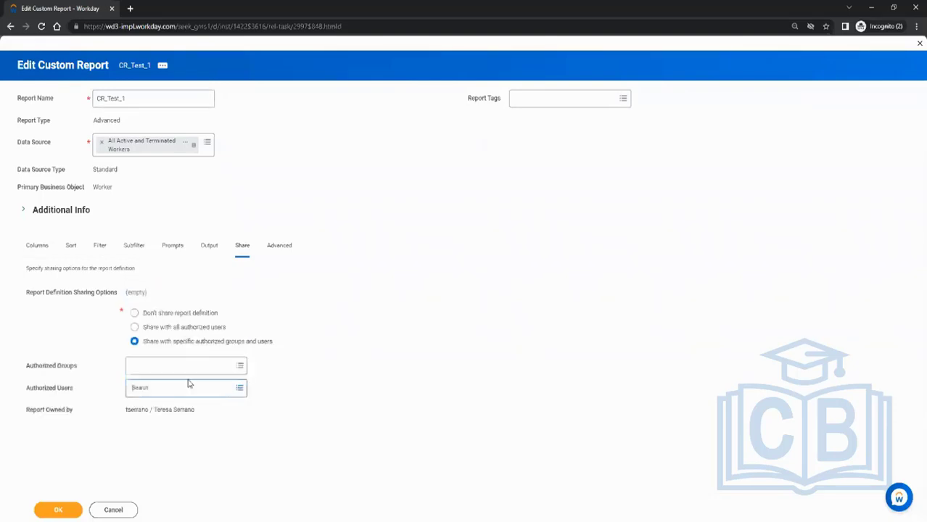
{"action": "type", "text": "logan"}
{"action": "key", "text": "Return"}
{"action": "left_click", "coordinate": [174, 404]}
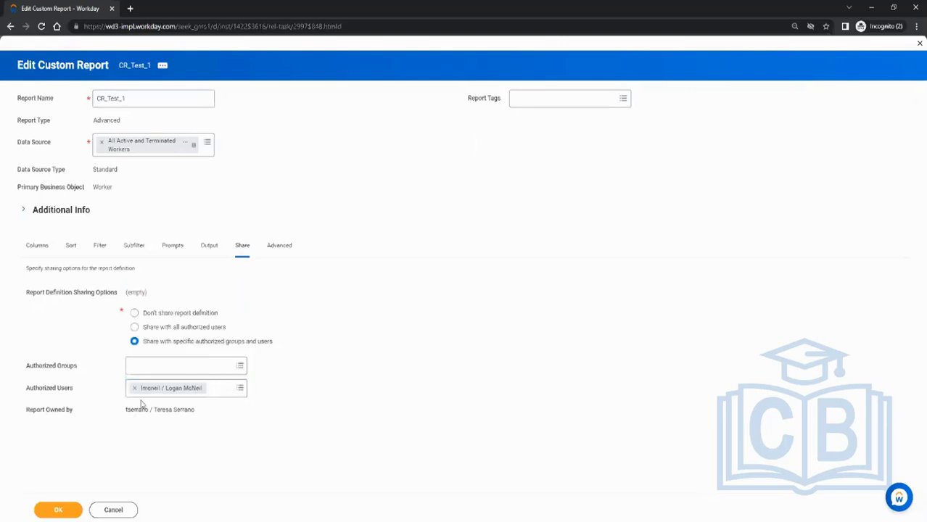
{"action": "left_click_drag", "start_coordinate": [201, 412], "coordinate": [126, 409]}
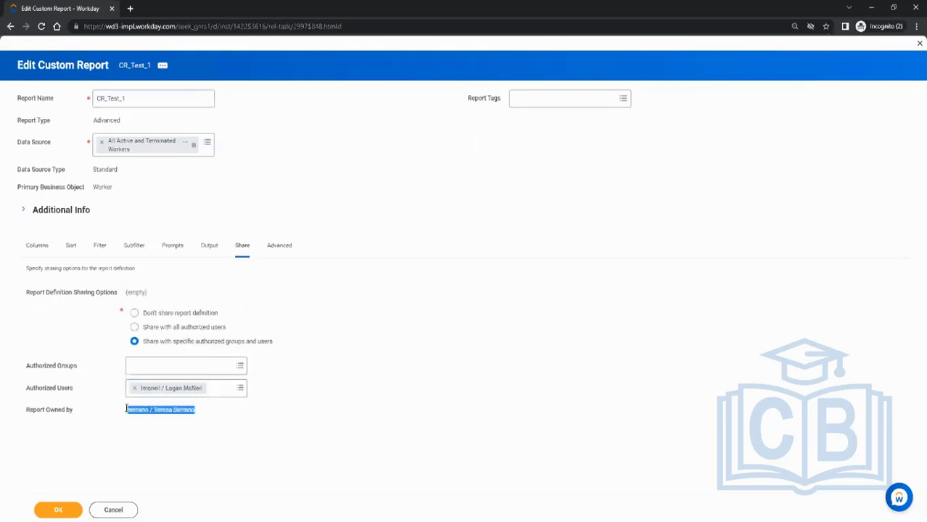
{"action": "left_click", "coordinate": [157, 389]}
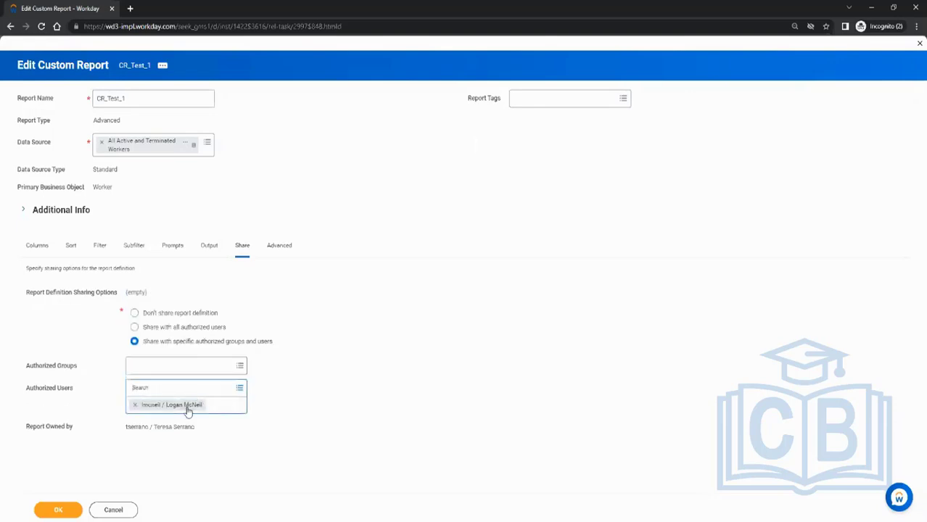
{"action": "left_click", "coordinate": [424, 381]}
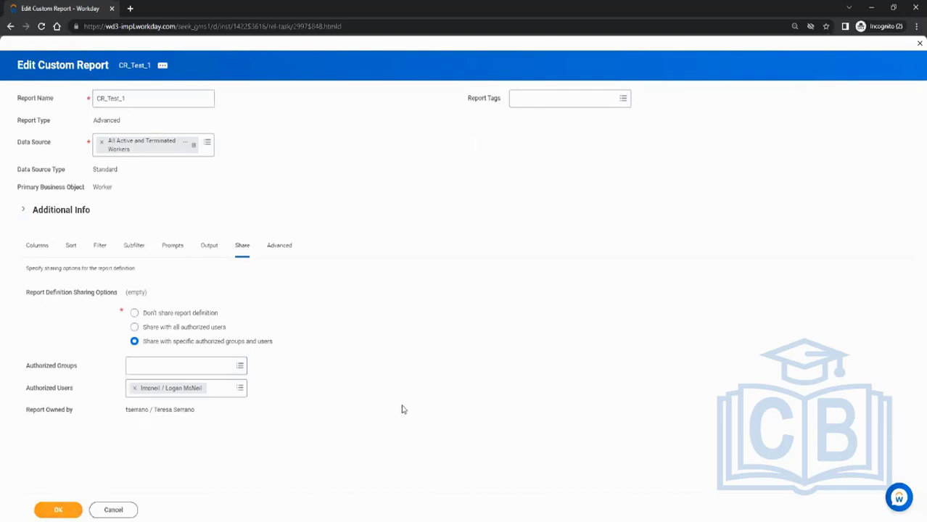
{"action": "left_click", "coordinate": [285, 256]}
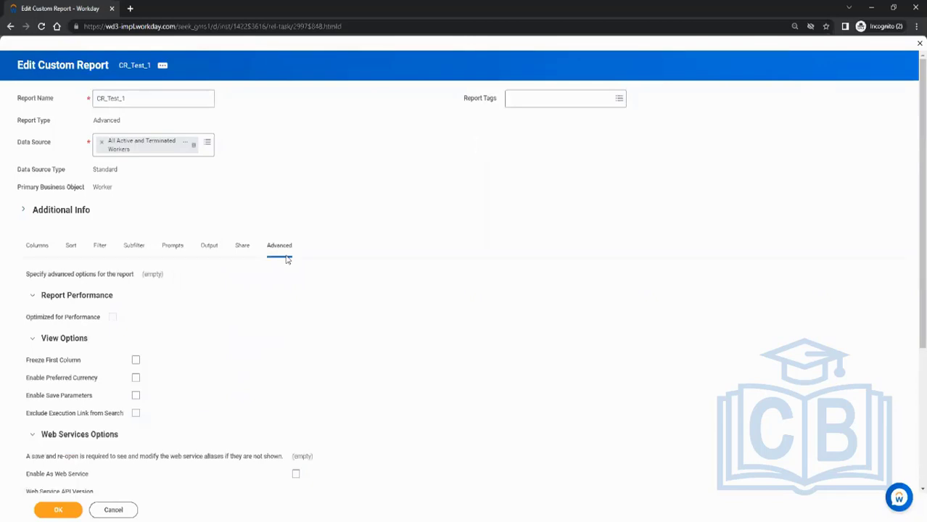
{"action": "scroll", "coordinate": [260, 267], "scroll_direction": "down", "scroll_amount": 2}
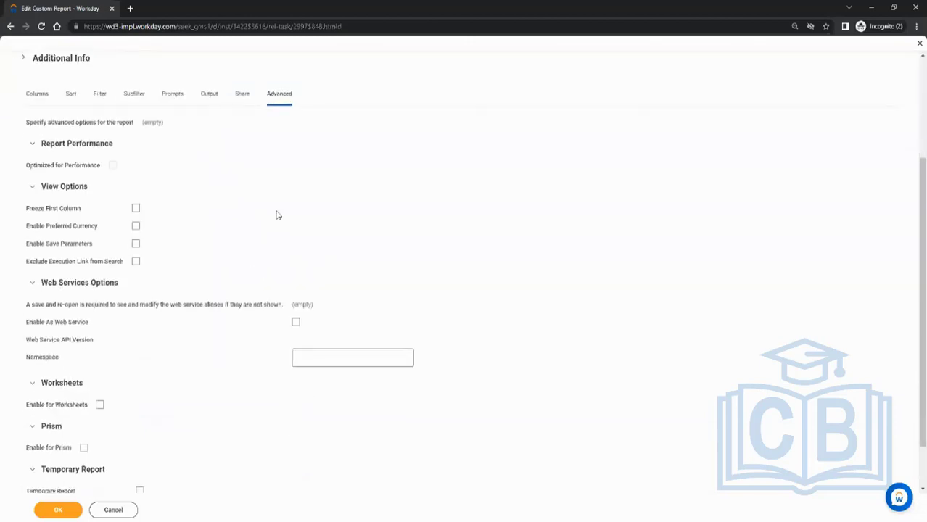
{"action": "left_click_drag", "start_coordinate": [26, 322], "coordinate": [90, 324]}
{"action": "left_click", "coordinate": [186, 340]}
{"action": "scroll", "coordinate": [147, 337], "scroll_direction": "down", "scroll_amount": 1}
{"action": "scroll", "coordinate": [148, 338], "scroll_direction": "up", "scroll_amount": 3}
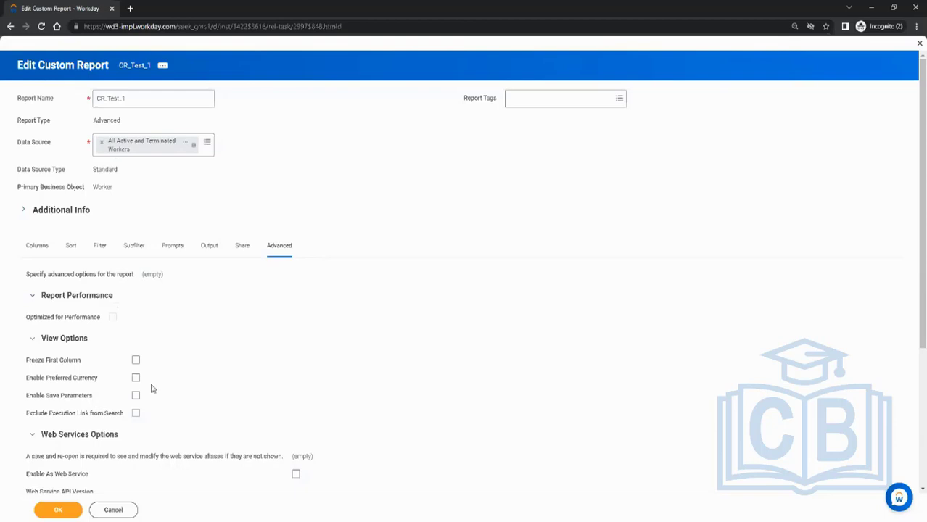
Enable CR_Test_1 as a web service on API v39.0 and save, yielding 1 error and 1 alert.
{"action": "left_click", "coordinate": [295, 476]}
{"action": "scroll", "coordinate": [348, 380], "scroll_direction": "down", "scroll_amount": 3}
{"action": "scroll", "coordinate": [346, 380], "scroll_direction": "down", "scroll_amount": 1}
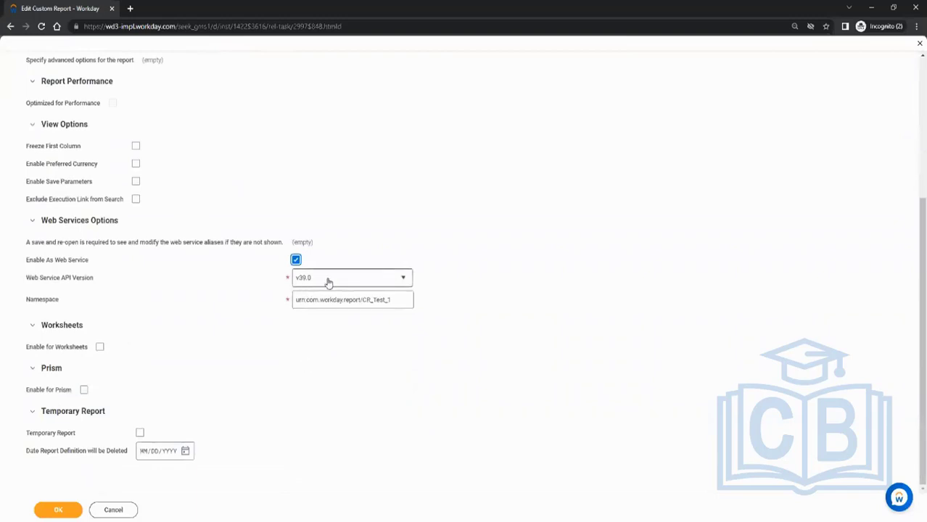
{"action": "mouse_move", "coordinate": [328, 283]}
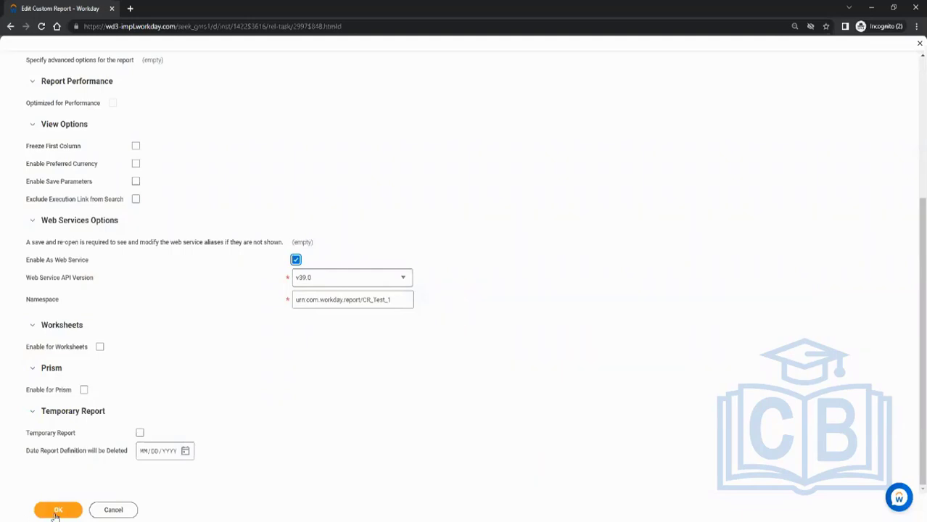
{"action": "left_click", "coordinate": [59, 512]}
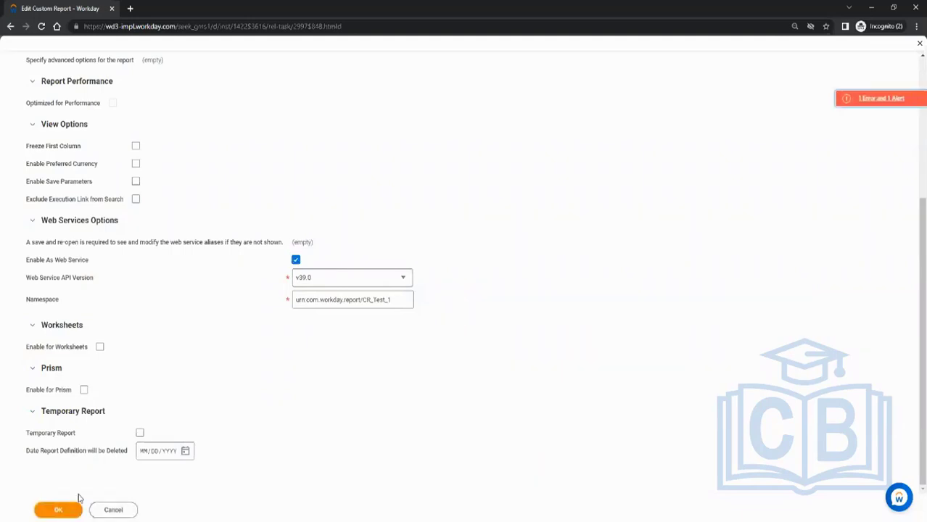
Review and dismiss the error and alert details, returning to the Columns tab.
{"action": "left_click", "coordinate": [855, 102]}
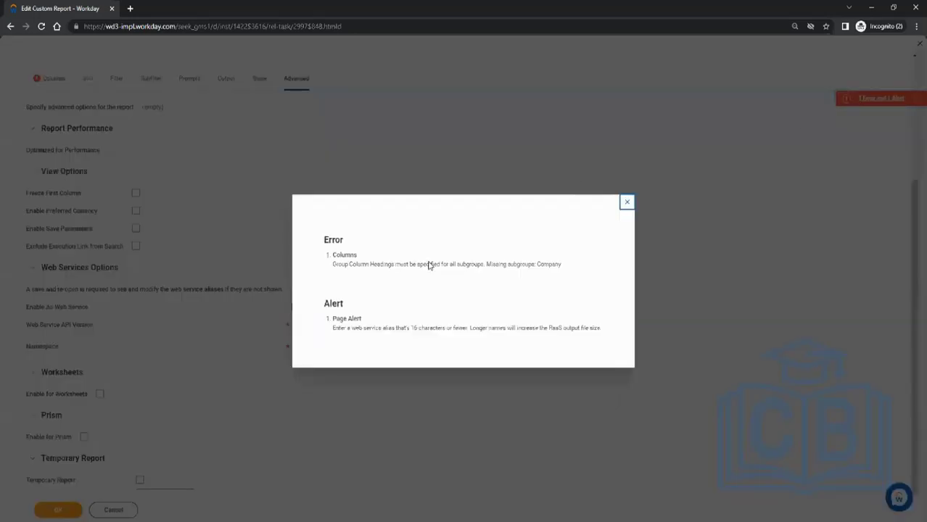
{"action": "left_click", "coordinate": [627, 202]}
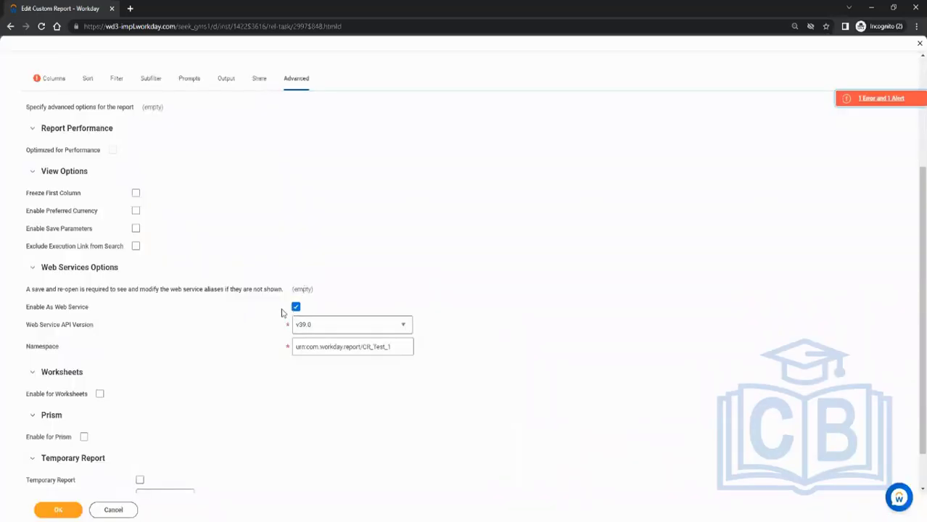
{"action": "left_click", "coordinate": [45, 79]}
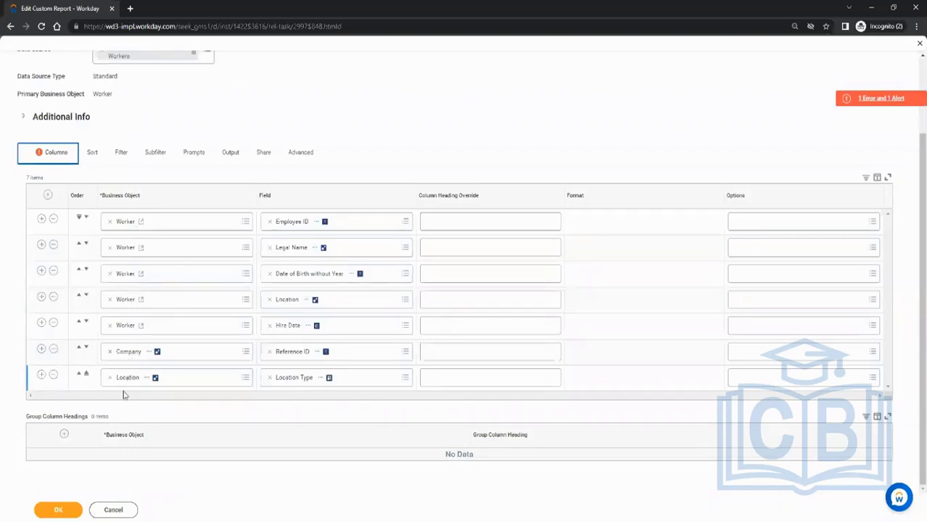
Add Company and Location group column headings and save the report.
{"action": "left_click", "coordinate": [64, 434]}
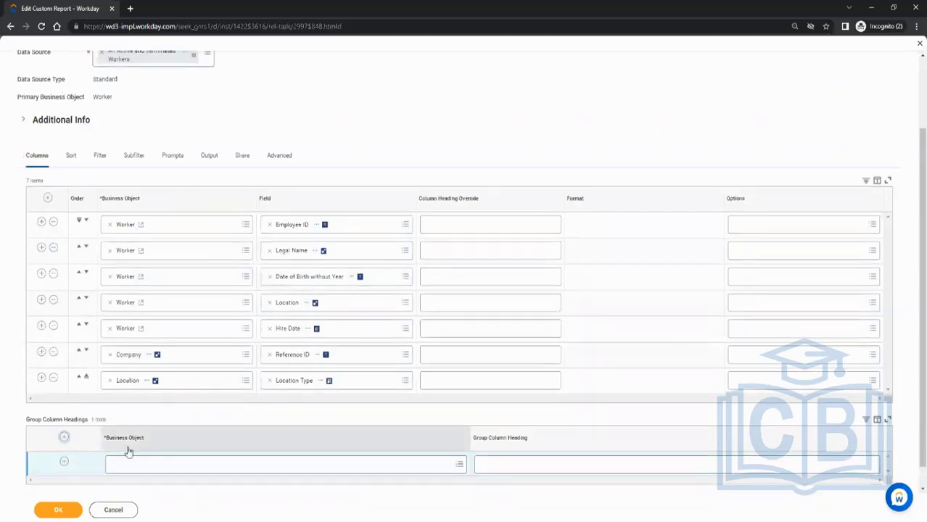
{"action": "left_click", "coordinate": [144, 465]}
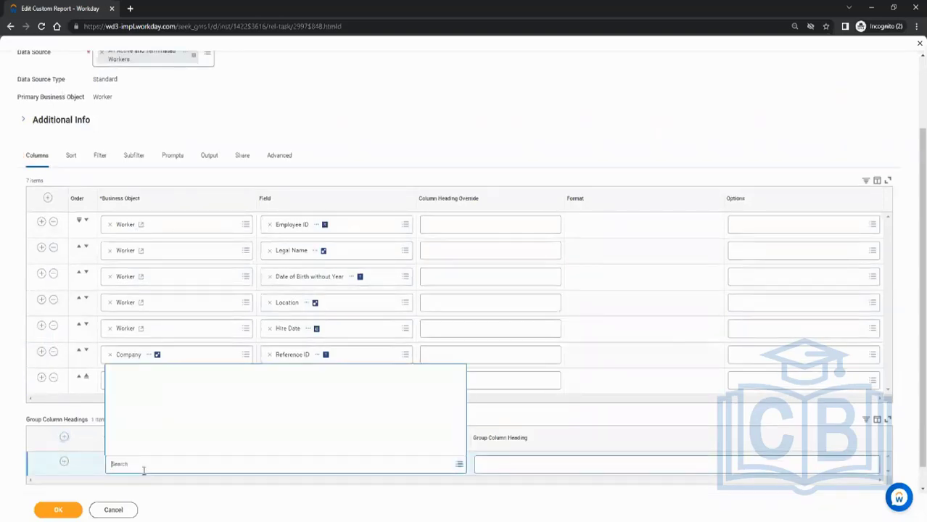
{"action": "left_click", "coordinate": [137, 434]}
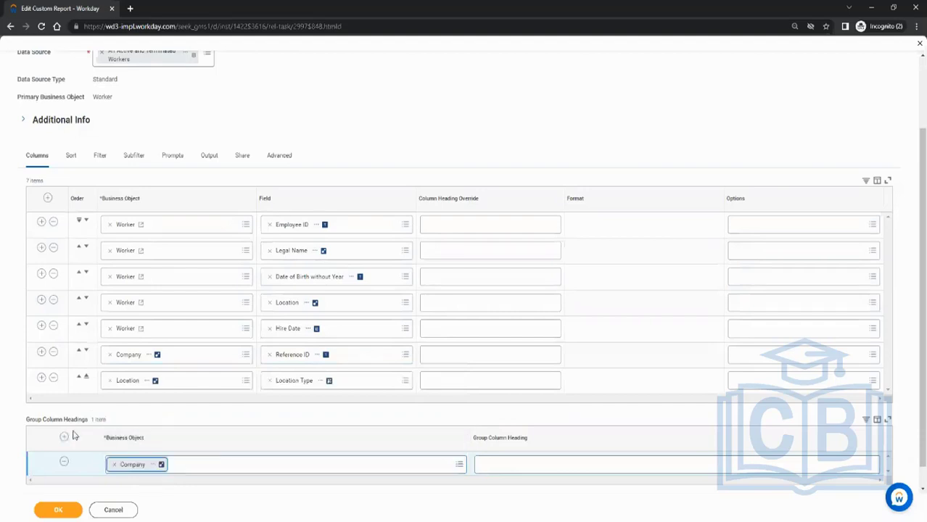
{"action": "left_click", "coordinate": [63, 438]}
{"action": "left_click", "coordinate": [168, 465]}
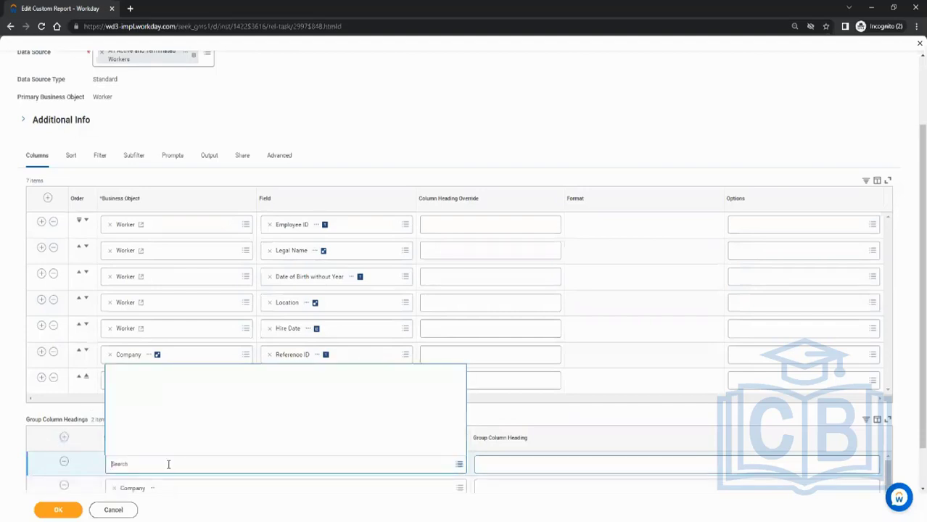
{"action": "left_click", "coordinate": [131, 447]}
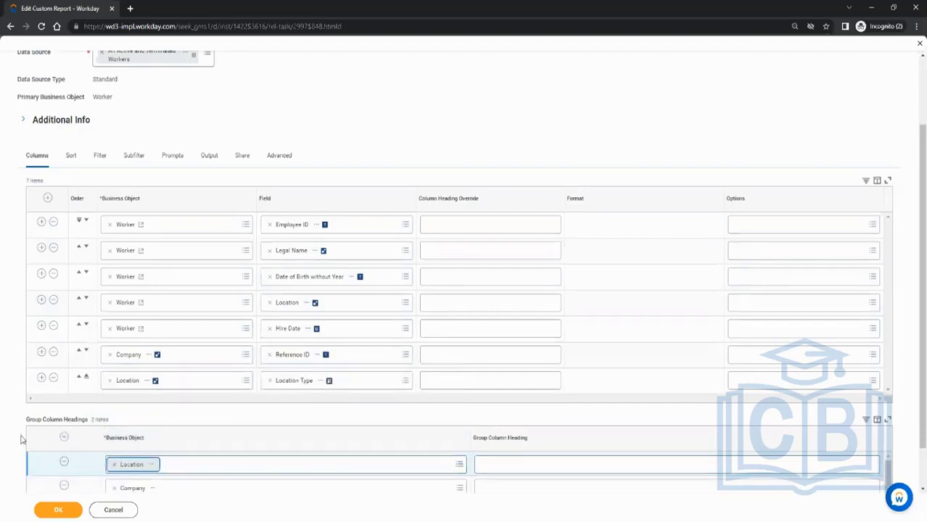
{"action": "left_click", "coordinate": [58, 510]}
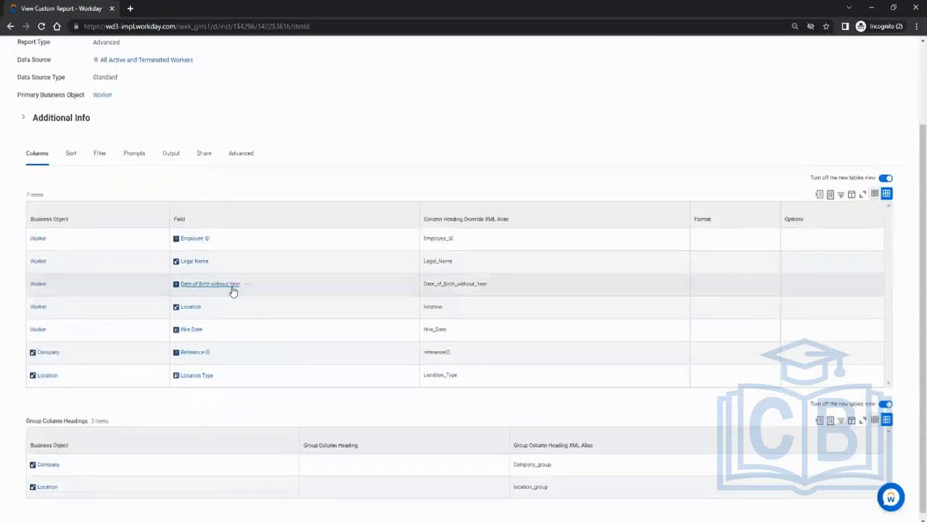
Open CR_Test_1 in Edit Custom Report from its related actions and scroll to the Columns grid.
{"action": "scroll", "coordinate": [203, 159], "scroll_direction": "up", "scroll_amount": 2}
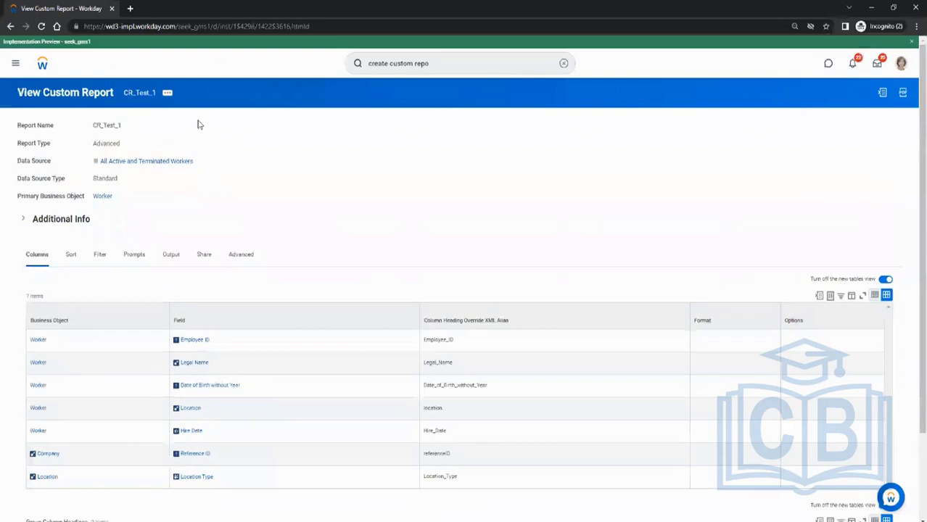
{"action": "left_click", "coordinate": [168, 97]}
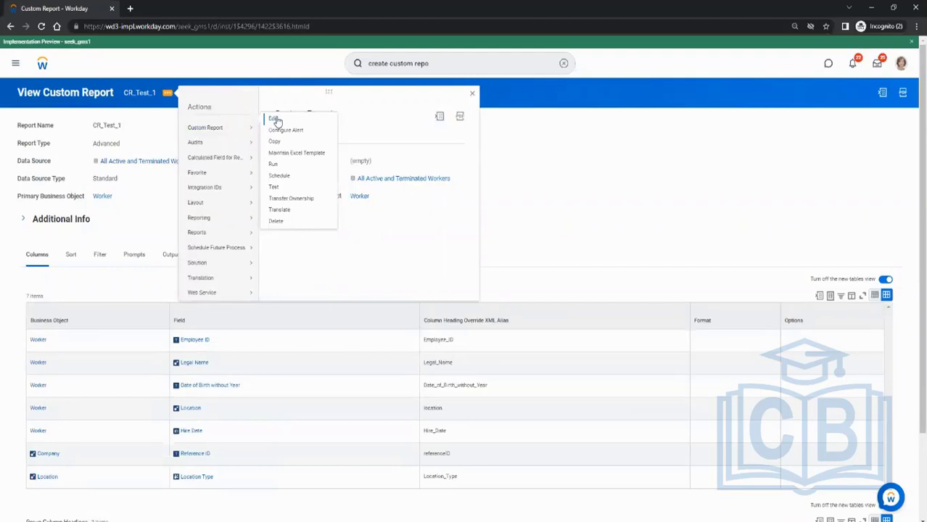
{"action": "left_click", "coordinate": [275, 120]}
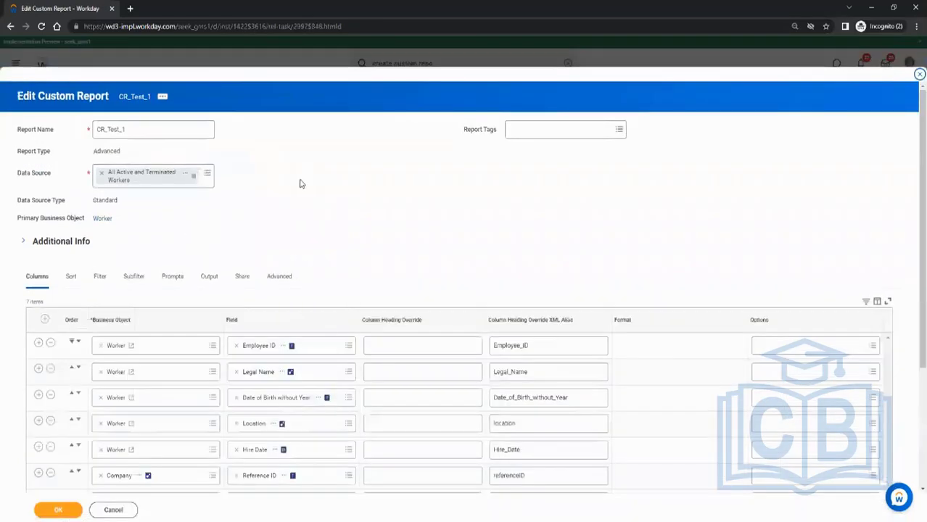
{"action": "scroll", "coordinate": [301, 184], "scroll_direction": "down", "scroll_amount": 2}
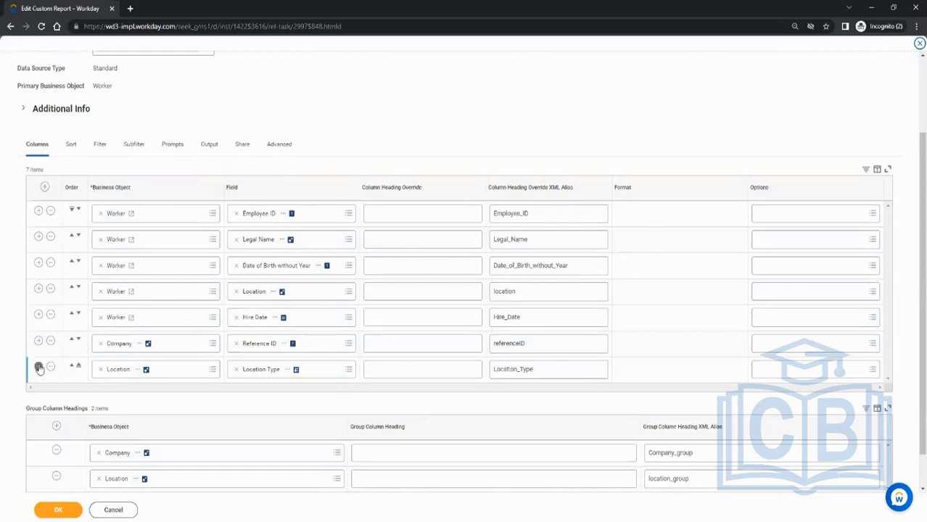
Insert a new Worker column below Hire Date set to the Dependents field.
{"action": "left_click", "coordinate": [38, 314]}
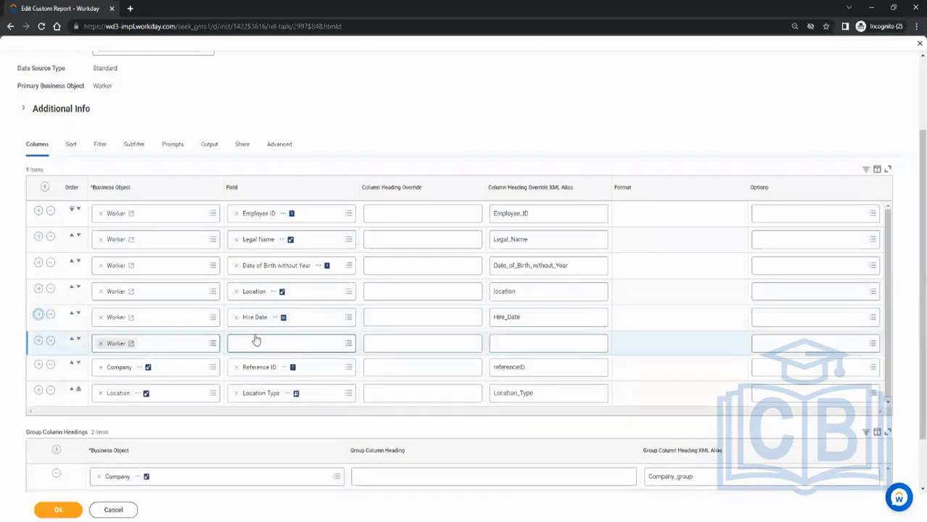
{"action": "left_click", "coordinate": [261, 344]}
{"action": "type", "text": "dependent"}
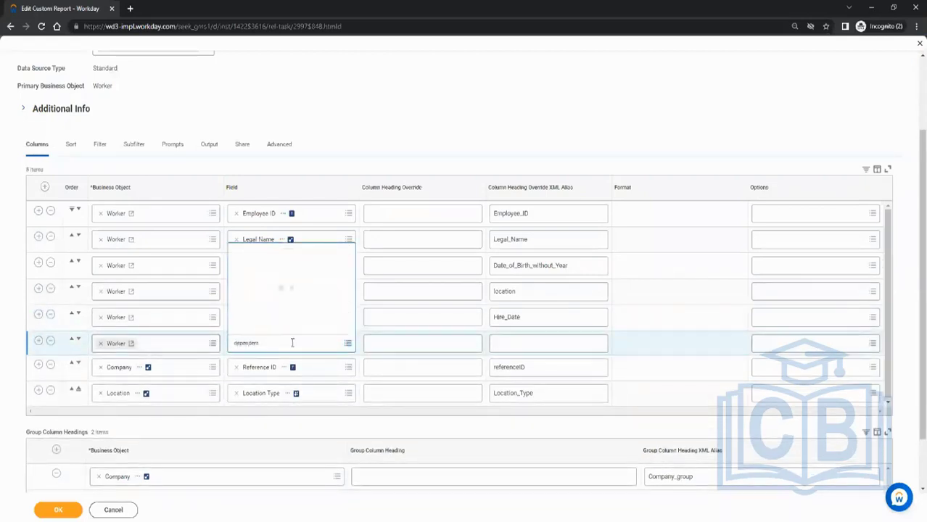
{"action": "left_click", "coordinate": [279, 249]}
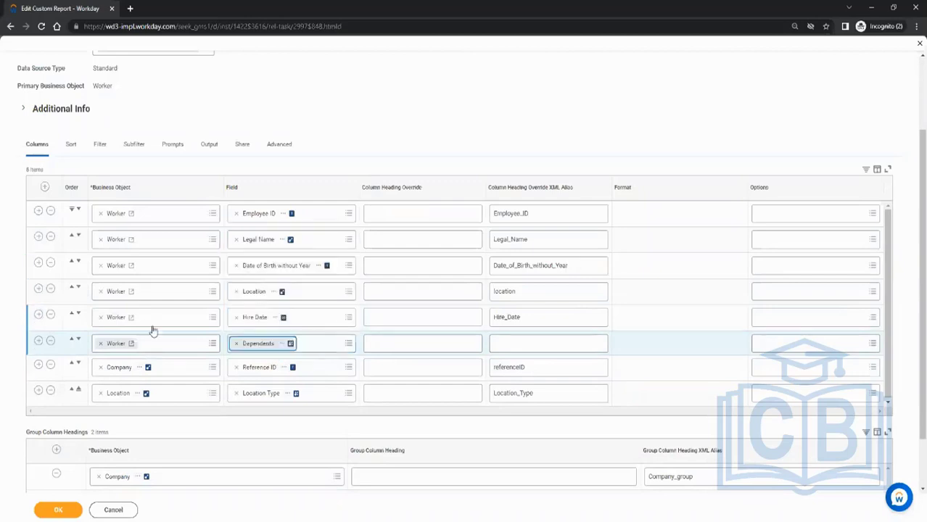
Add another column for the All Locations field, chosen from a 'locations' search, and click OK.
{"action": "left_click", "coordinate": [39, 341]}
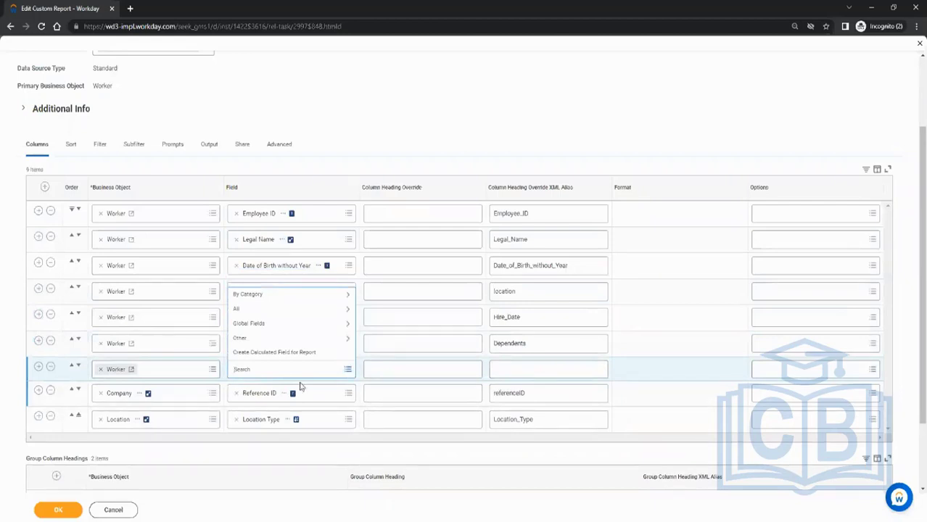
{"action": "type", "text": "locations"}
{"action": "key", "text": "Return"}
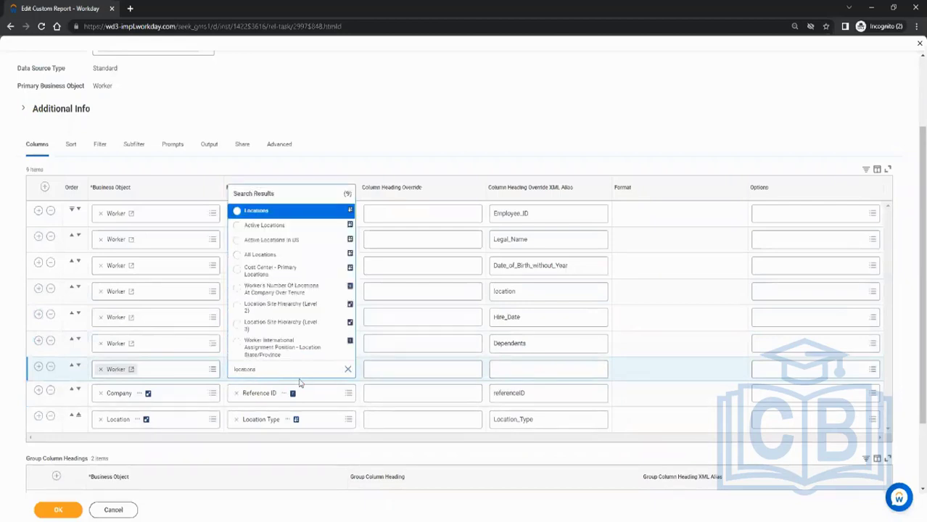
{"action": "left_click", "coordinate": [335, 212]}
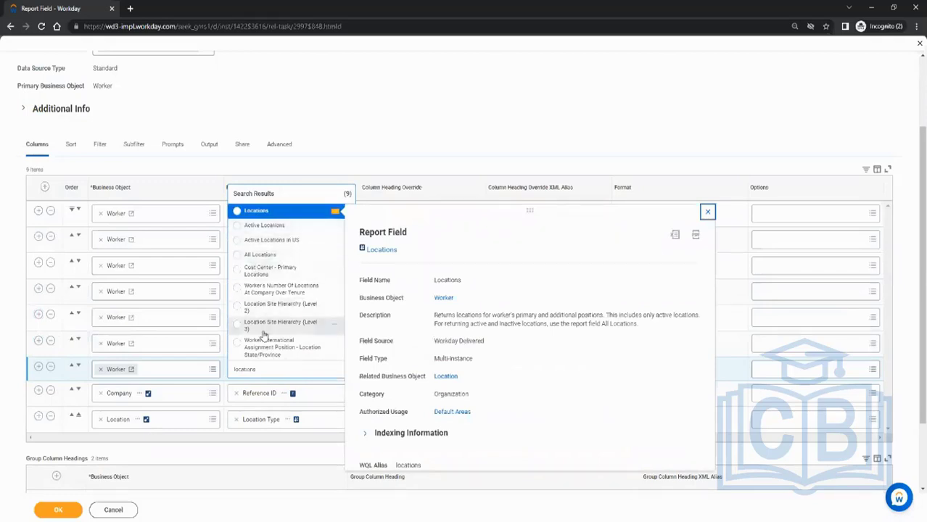
{"action": "left_click", "coordinate": [278, 370]}
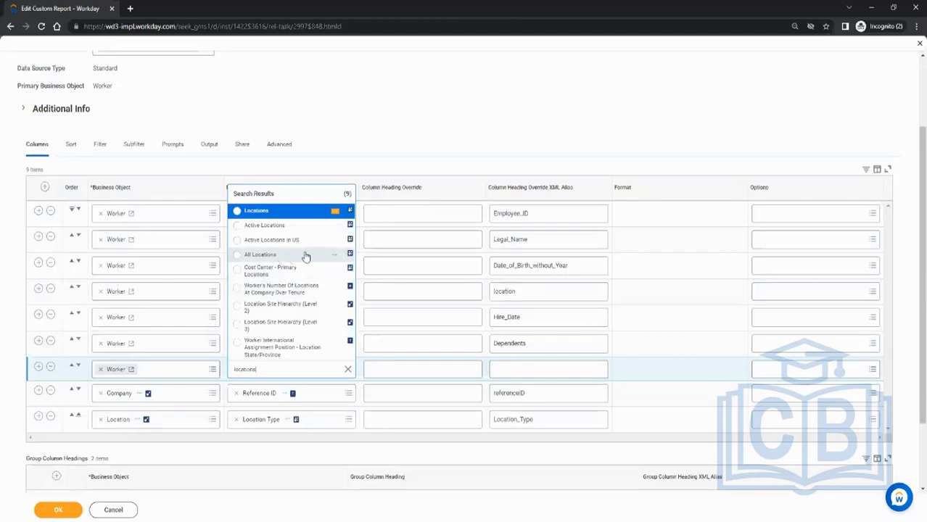
{"action": "left_click", "coordinate": [335, 255]}
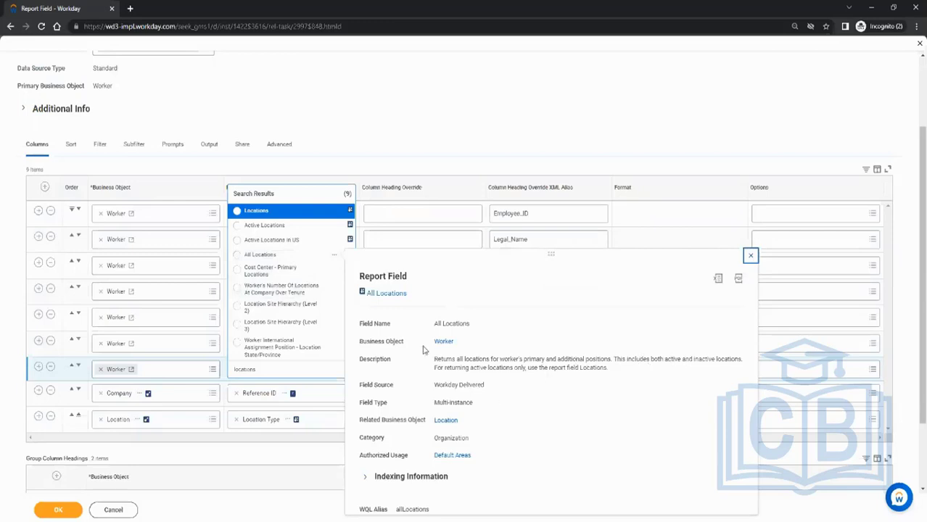
{"action": "left_click", "coordinate": [269, 254]}
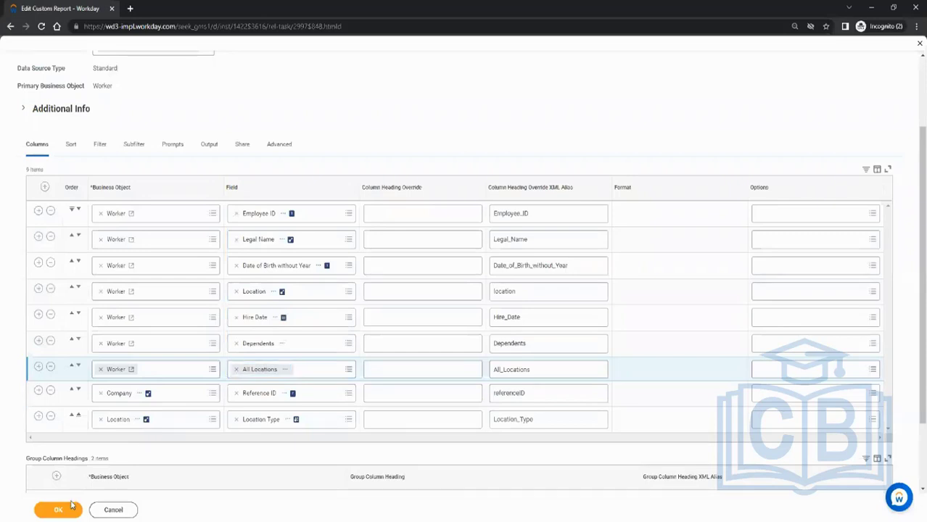
{"action": "left_click", "coordinate": [58, 510]}
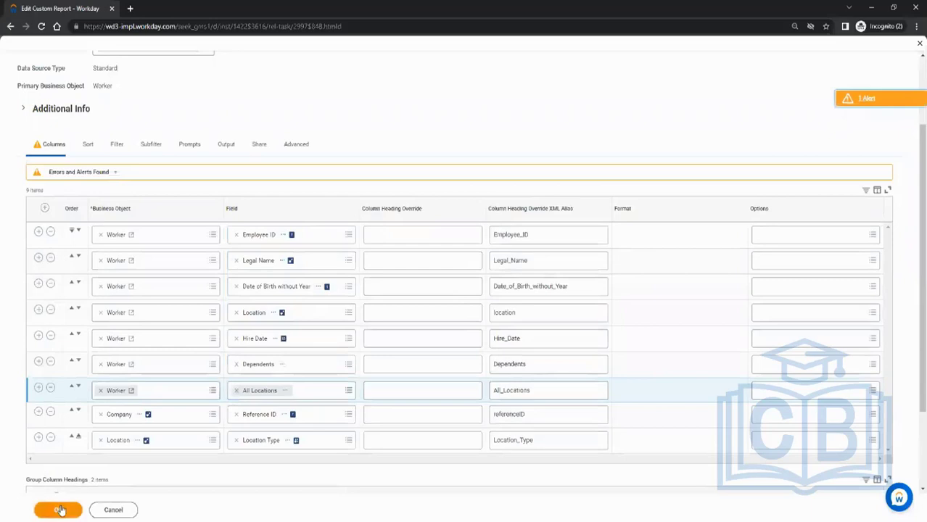
Confirm the save despite the alert and run CR_Test_1.
{"action": "left_click", "coordinate": [60, 510]}
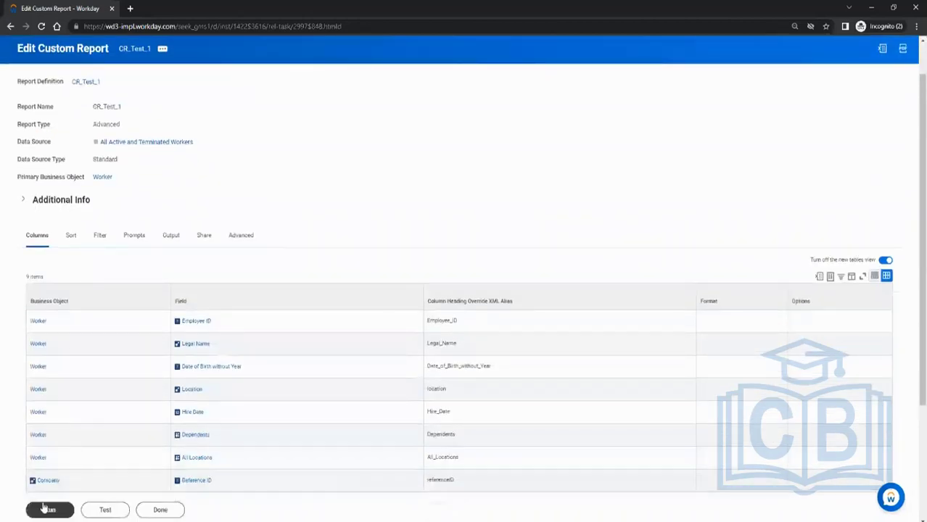
{"action": "left_click", "coordinate": [45, 509]}
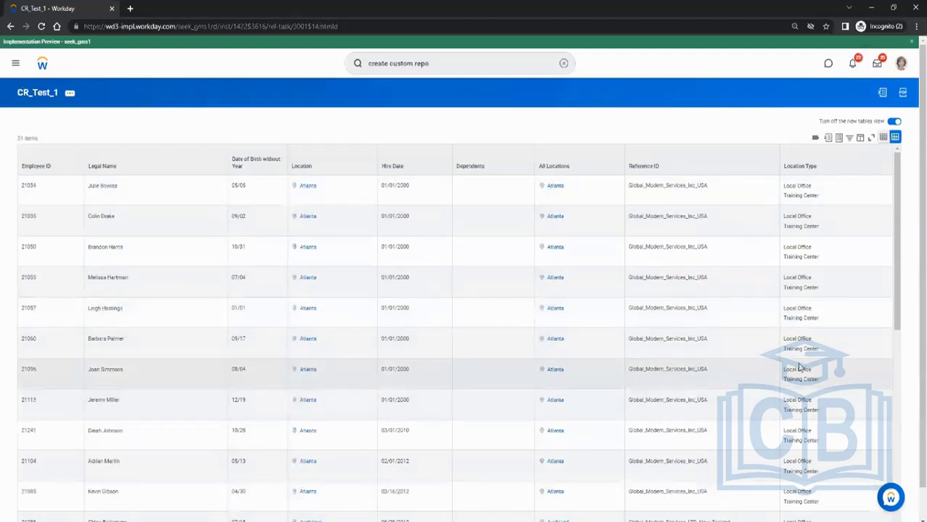
{"action": "scroll", "coordinate": [570, 368], "scroll_direction": "down", "scroll_amount": 5}
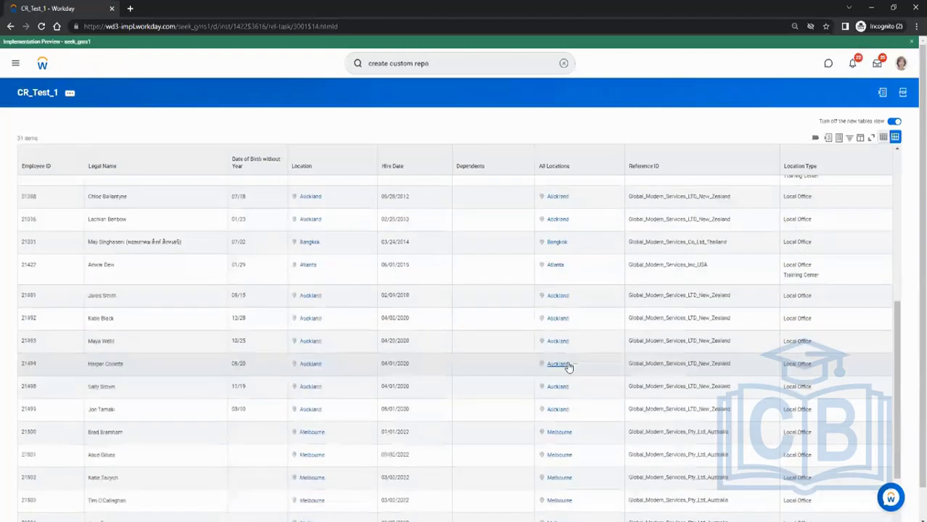
{"action": "scroll", "coordinate": [569, 368], "scroll_direction": "up", "scroll_amount": 5}
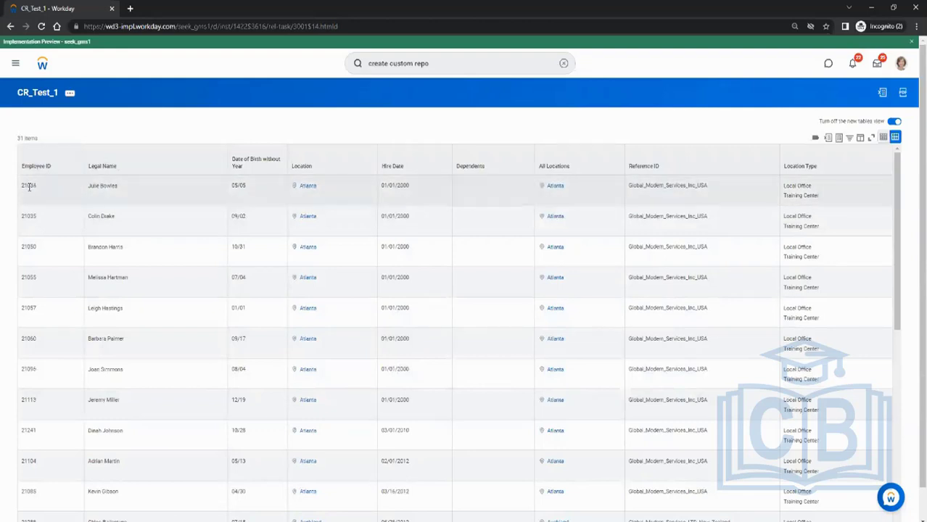
Review the 31-worker results with the Dependents and Location Type columns, then return to the report definition.
{"action": "double_click", "coordinate": [28, 186]}
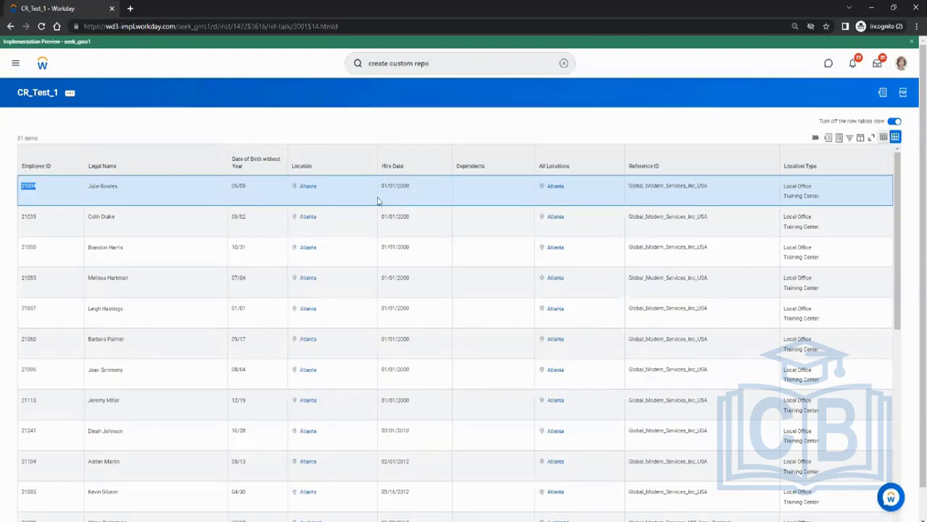
{"action": "double_click", "coordinate": [475, 168]}
{"action": "left_click_drag", "start_coordinate": [835, 201], "coordinate": [786, 186]}
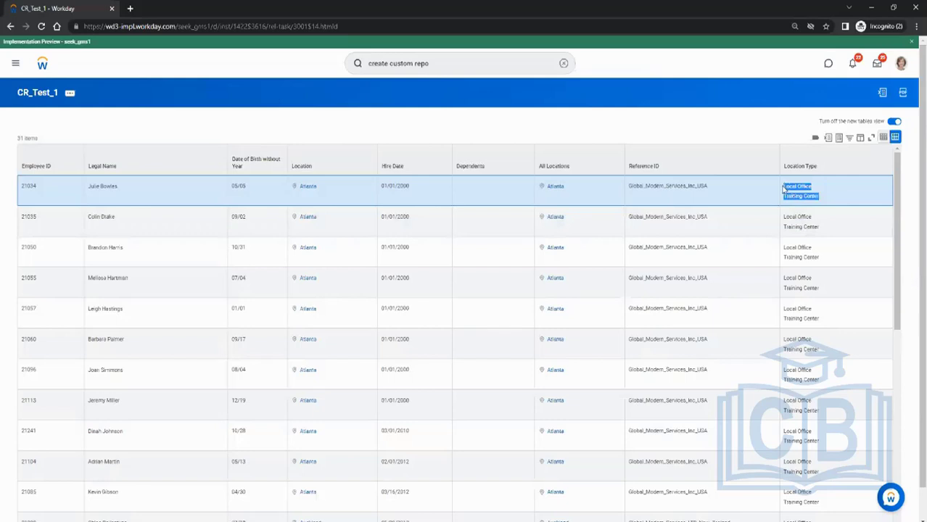
{"action": "left_click", "coordinate": [844, 203]}
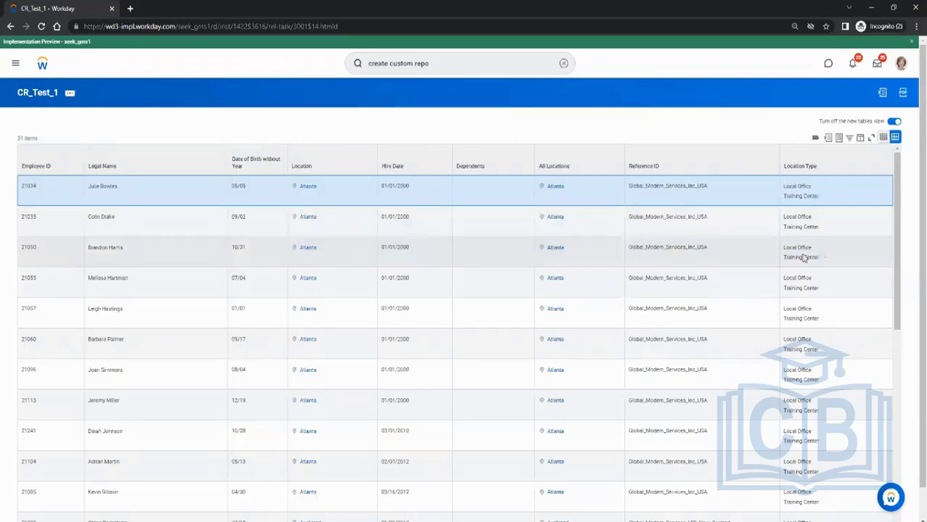
{"action": "scroll", "coordinate": [803, 254], "scroll_direction": "down", "scroll_amount": 3}
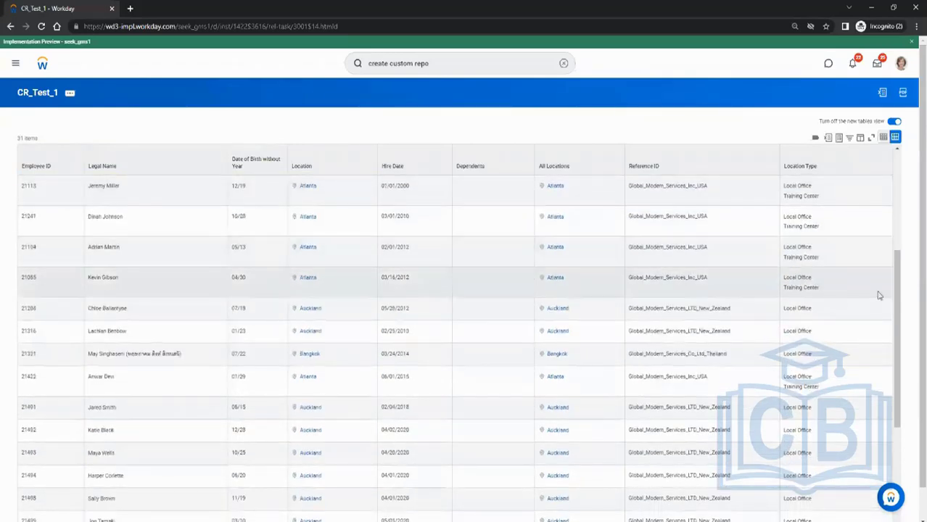
{"action": "scroll", "coordinate": [270, 320], "scroll_direction": "up", "scroll_amount": 2}
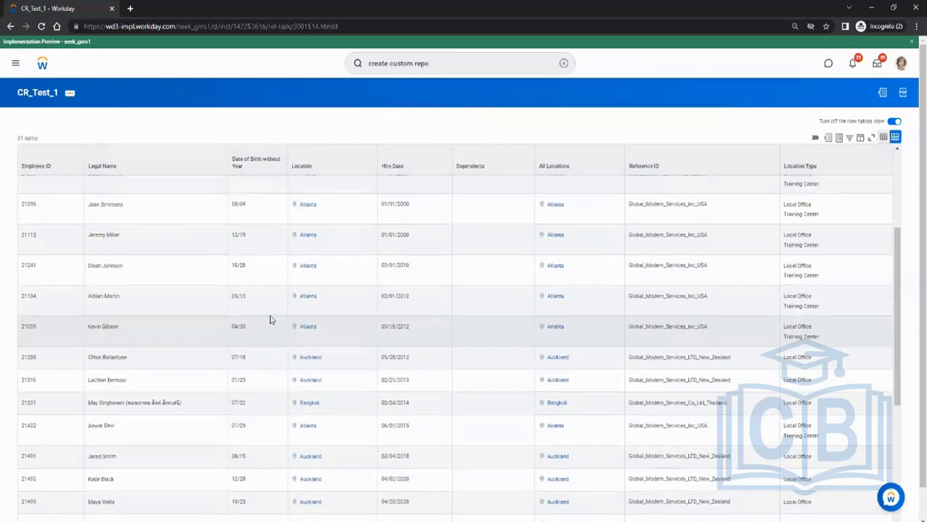
{"action": "scroll", "coordinate": [270, 320], "scroll_direction": "up", "scroll_amount": 2}
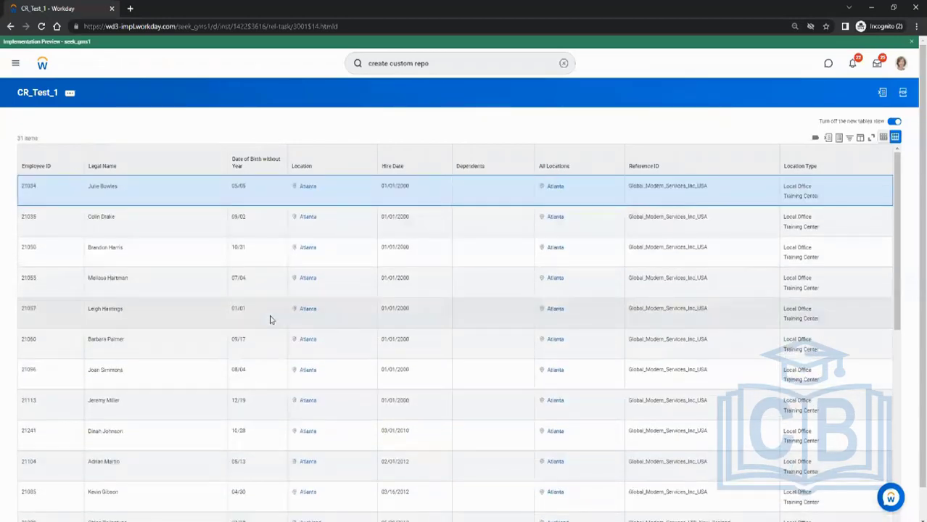
{"action": "left_click", "coordinate": [36, 94]}
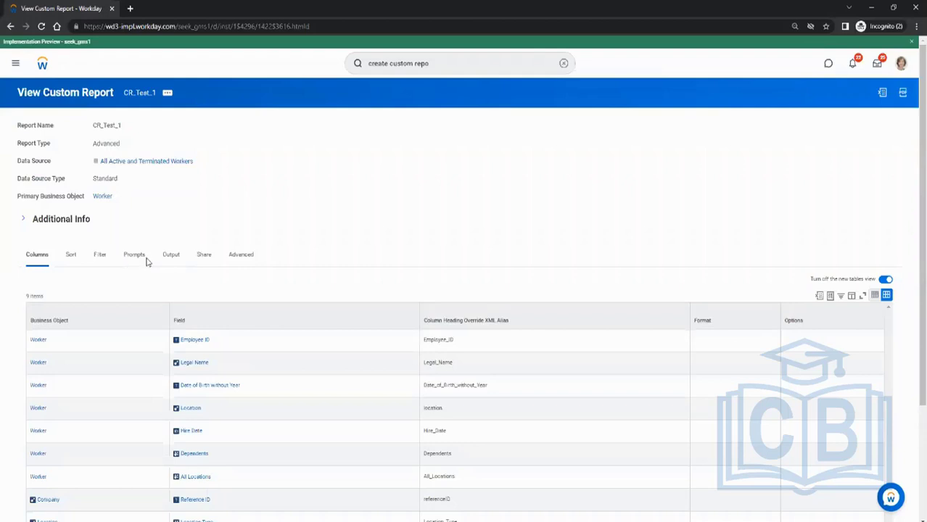
Check CR_Test_1's Prompts and Columns tabs, then bring up its related actions menu.
{"action": "left_click", "coordinate": [135, 256]}
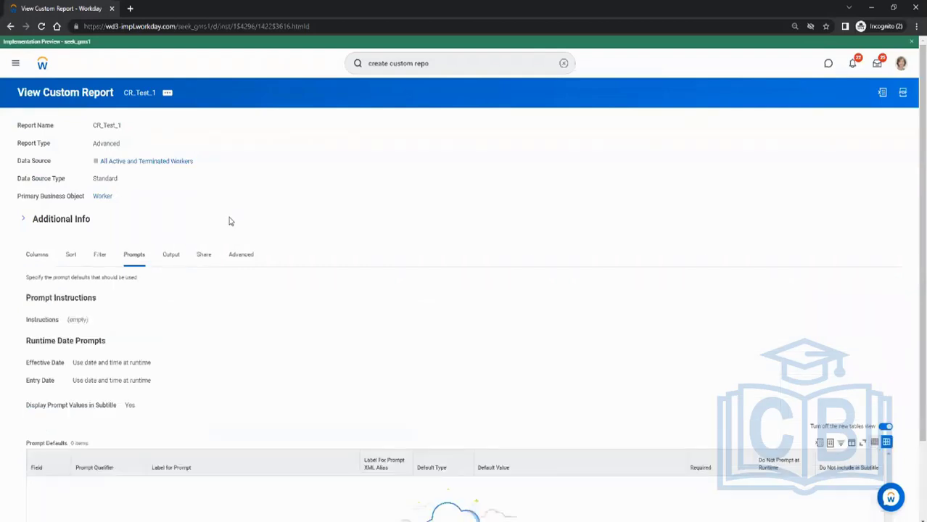
{"action": "scroll", "coordinate": [229, 221], "scroll_direction": "down", "scroll_amount": 1}
{"action": "left_click", "coordinate": [39, 213]}
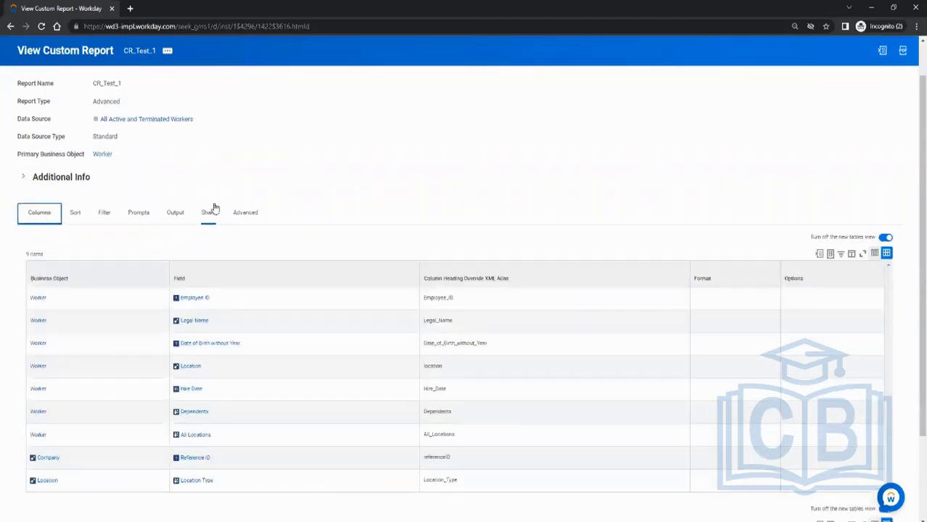
{"action": "scroll", "coordinate": [252, 190], "scroll_direction": "up", "scroll_amount": 1}
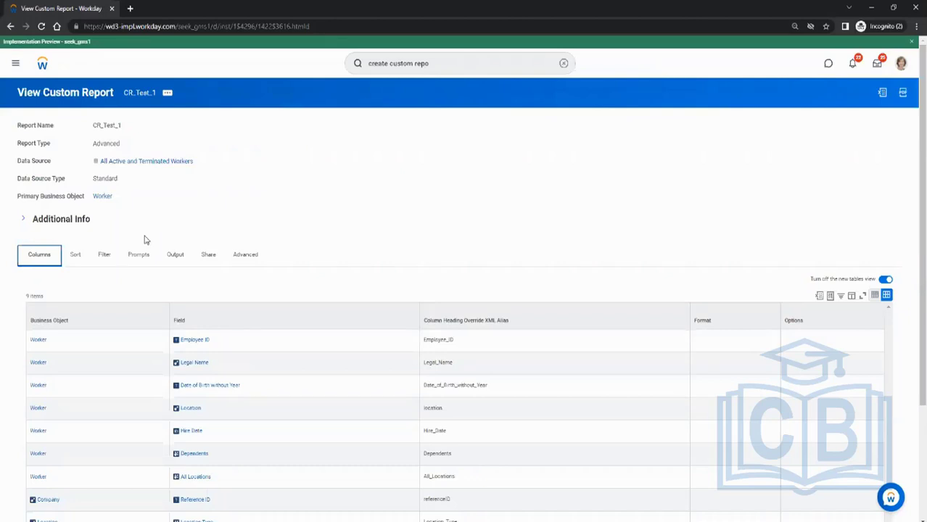
{"action": "left_click", "coordinate": [167, 94]}
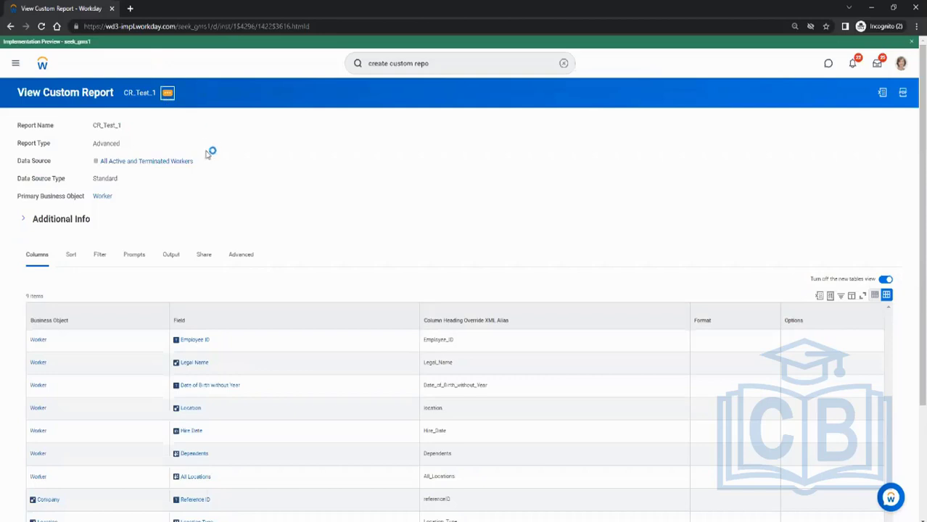
Edit CR_Test_1 and delete the Or/Location row on the Filter tab, keeping Hire Date ≥ 01/01/2022.
{"action": "mouse_move", "coordinate": [234, 147]}
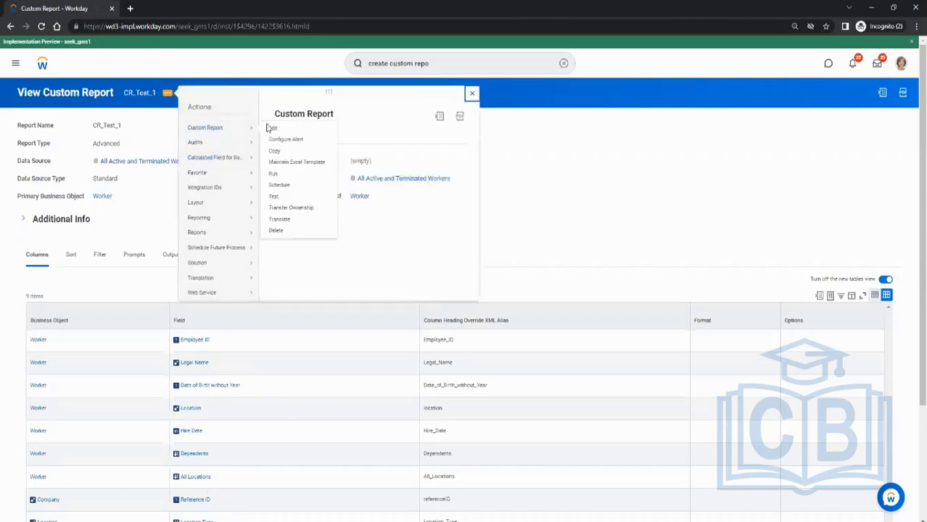
{"action": "left_click", "coordinate": [274, 130]}
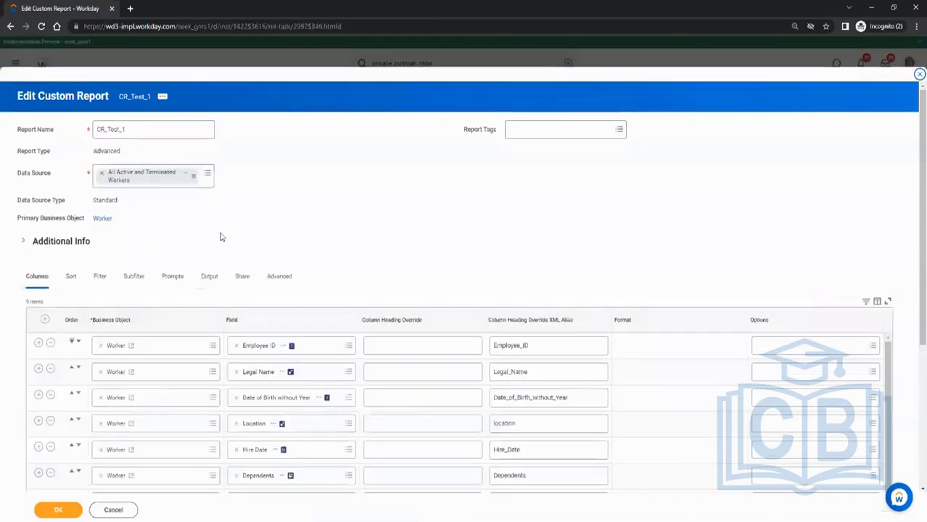
{"action": "left_click", "coordinate": [173, 277]}
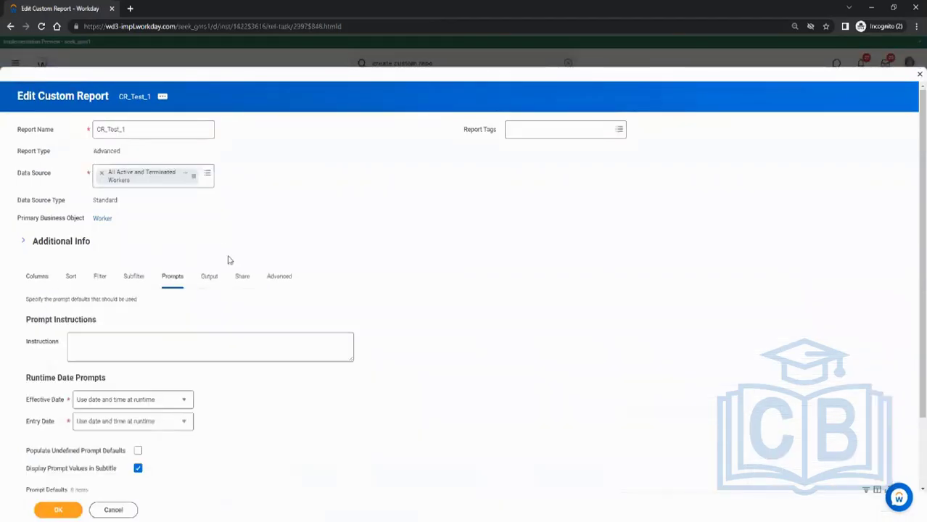
{"action": "left_click", "coordinate": [135, 279]}
{"action": "left_click", "coordinate": [102, 283]}
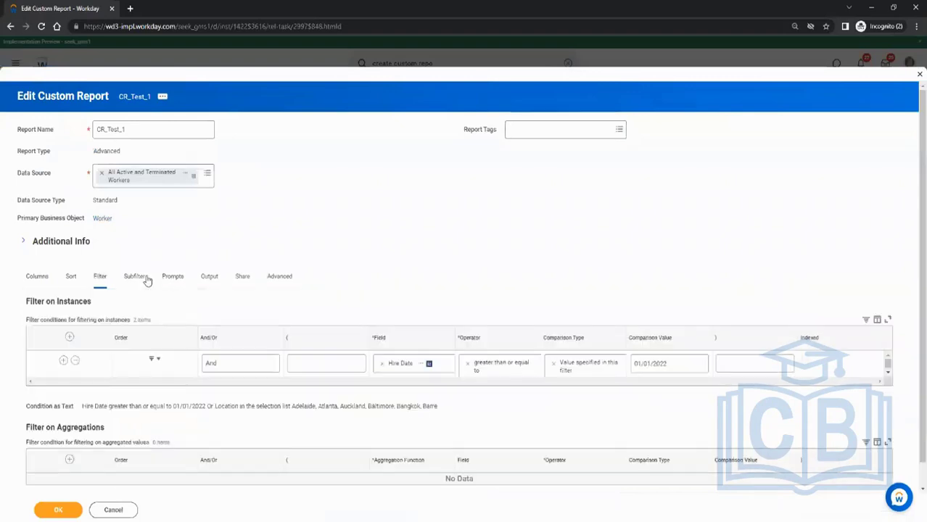
{"action": "scroll", "coordinate": [332, 212], "scroll_direction": "down", "scroll_amount": 3}
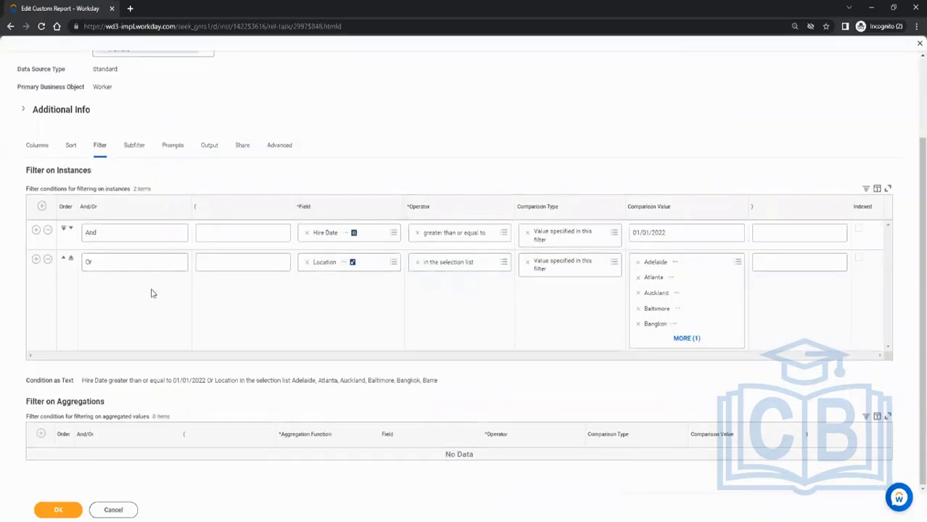
{"action": "left_click", "coordinate": [47, 260]}
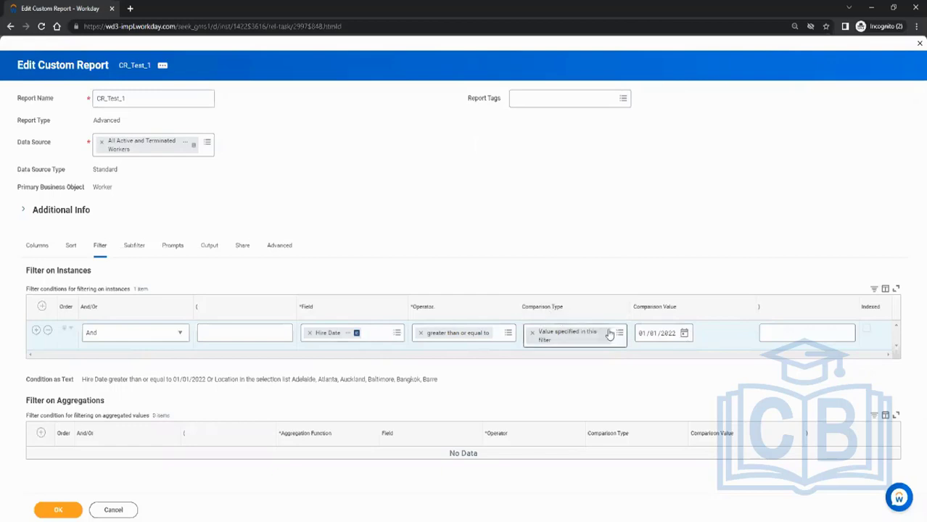
Set the Hire Date filter's comparison type to 'Prompt the user for the value'.
{"action": "left_click", "coordinate": [610, 333]}
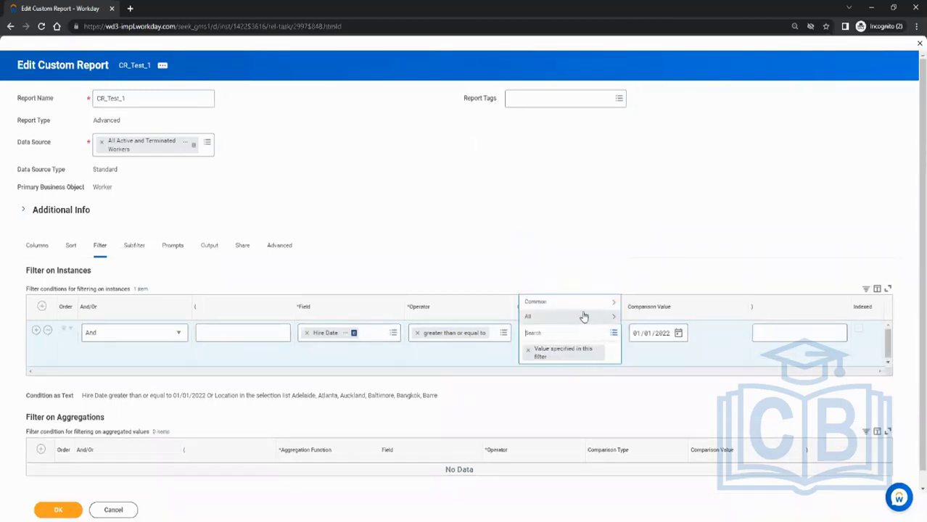
{"action": "left_click", "coordinate": [584, 317]}
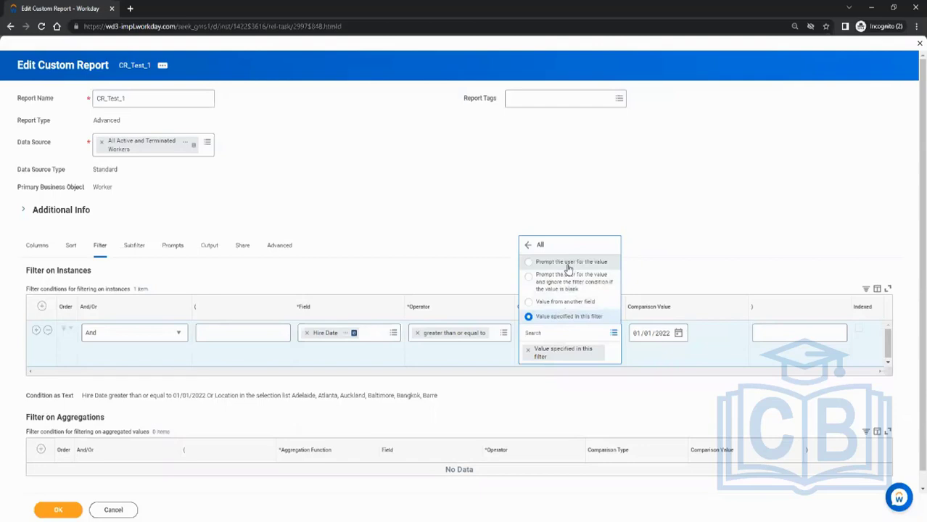
{"action": "left_click", "coordinate": [569, 265]}
{"action": "left_click", "coordinate": [565, 264]}
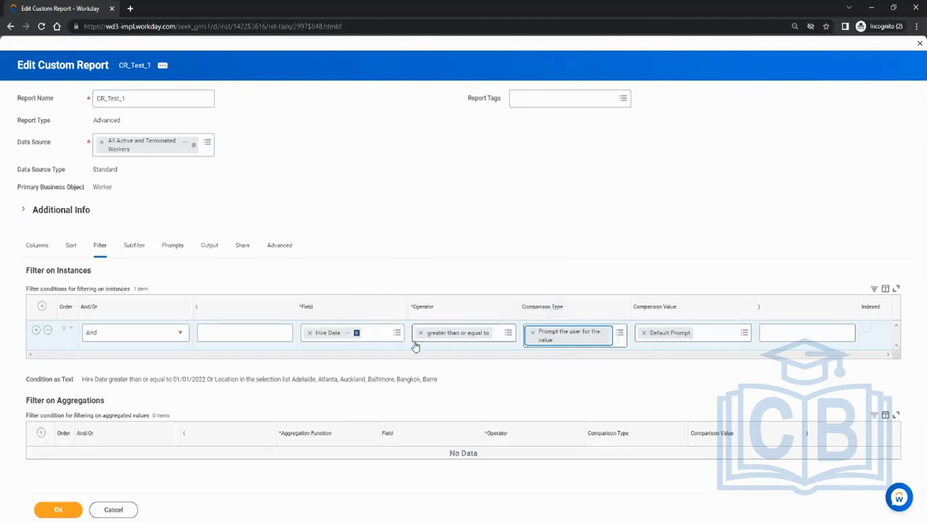
On the Prompts tab, populate undefined prompt defaults to add a Hire Date prompt default.
{"action": "left_click", "coordinate": [174, 250]}
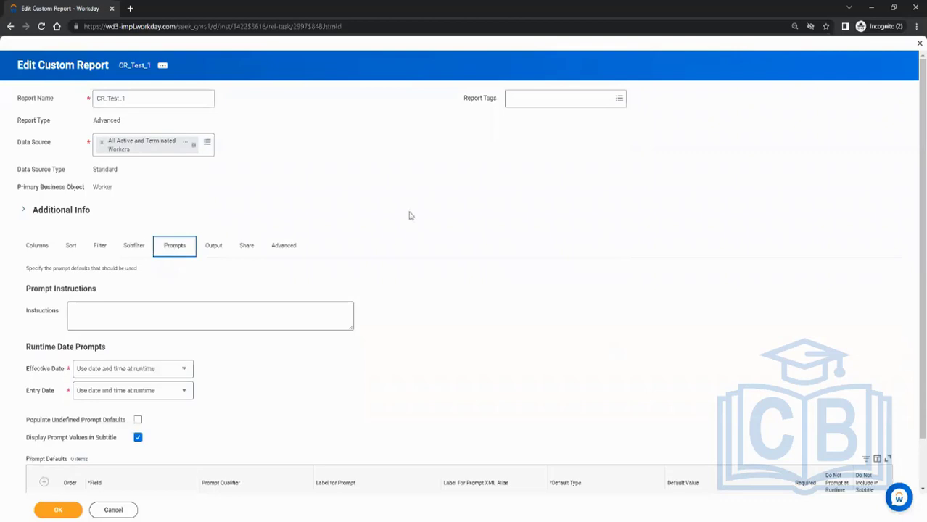
{"action": "scroll", "coordinate": [410, 216], "scroll_direction": "down", "scroll_amount": 2}
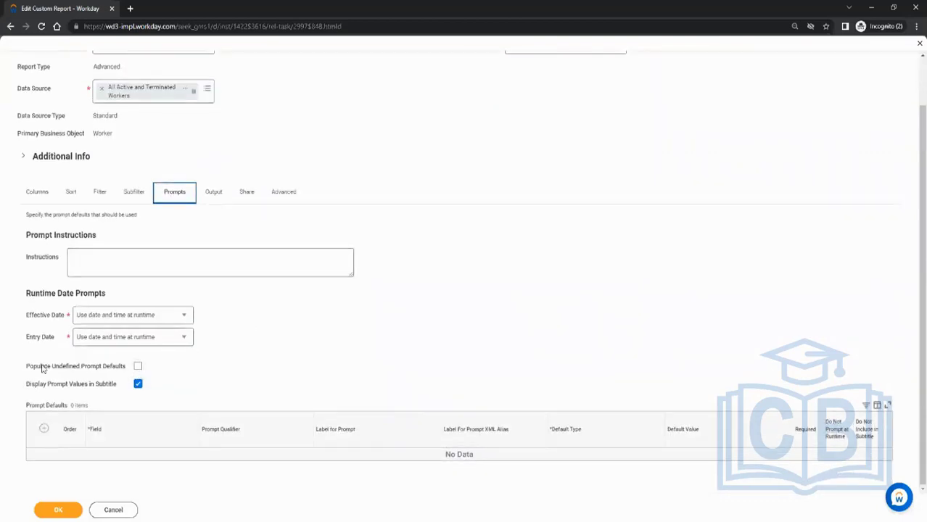
{"action": "left_click_drag", "start_coordinate": [23, 368], "coordinate": [119, 370]}
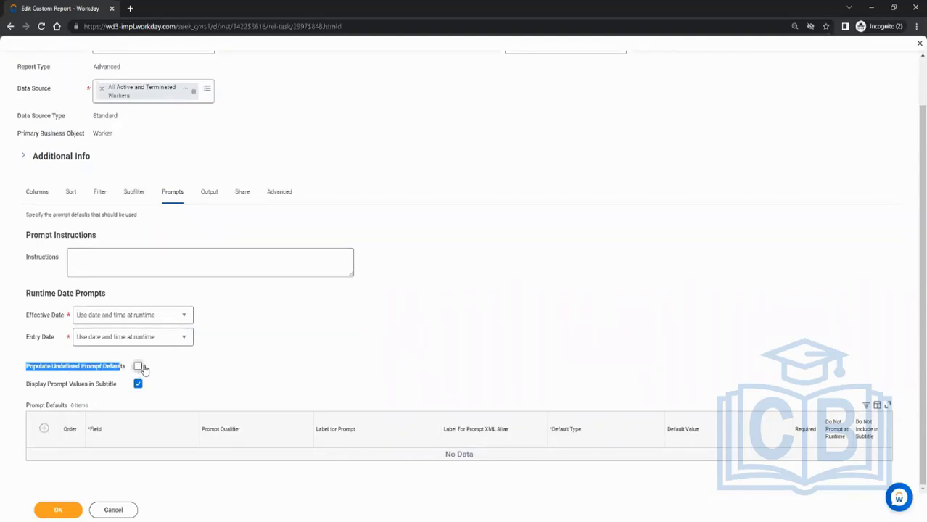
{"action": "left_click", "coordinate": [137, 366]}
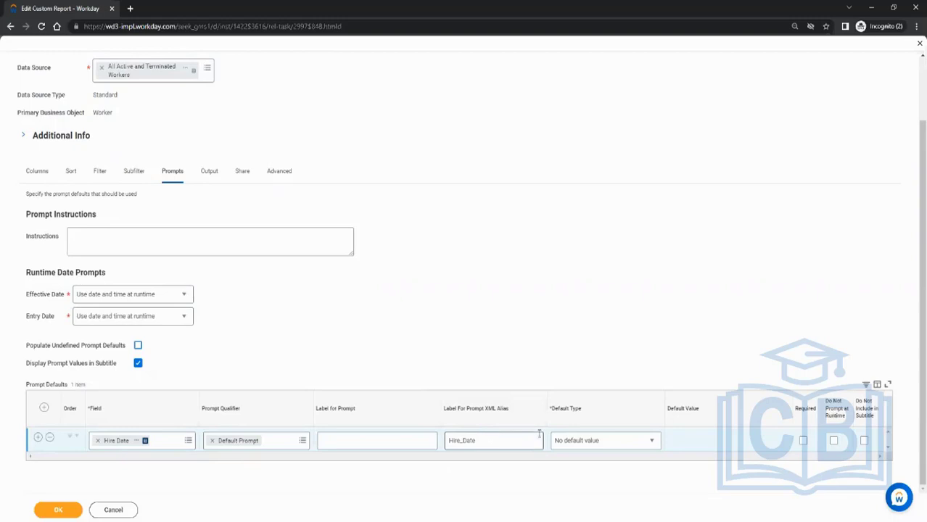
Keep the Hire Date default type as 'No default value' and save the definition past the alert.
{"action": "left_click", "coordinate": [584, 444]}
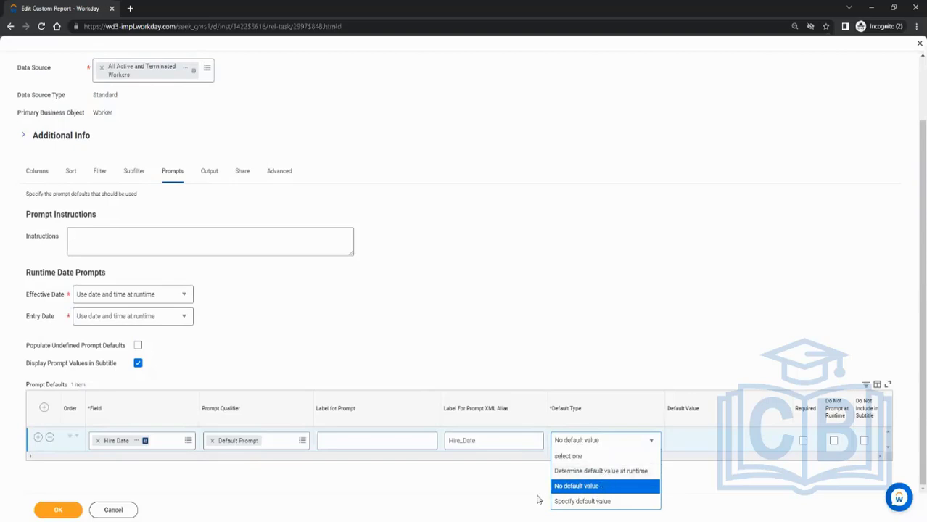
{"action": "left_click", "coordinate": [488, 462]}
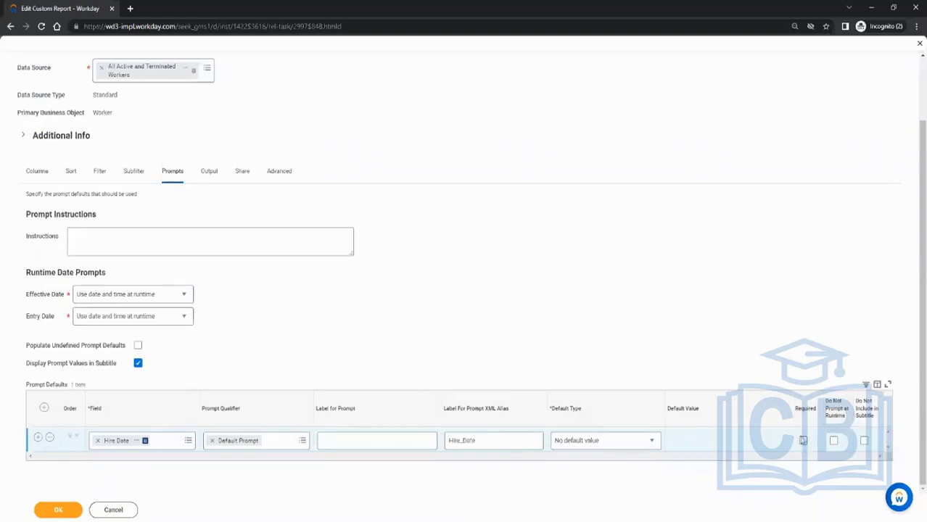
{"action": "left_click", "coordinate": [615, 446]}
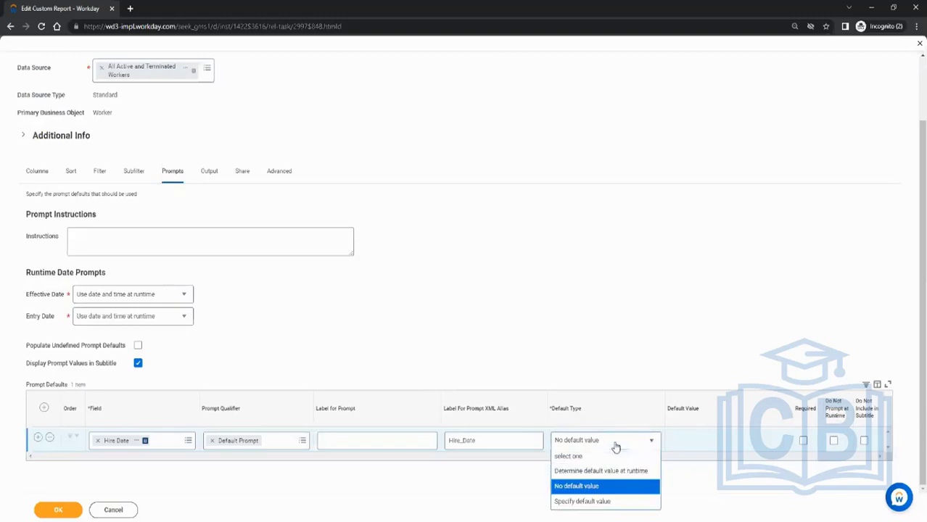
{"action": "left_click", "coordinate": [590, 506]}
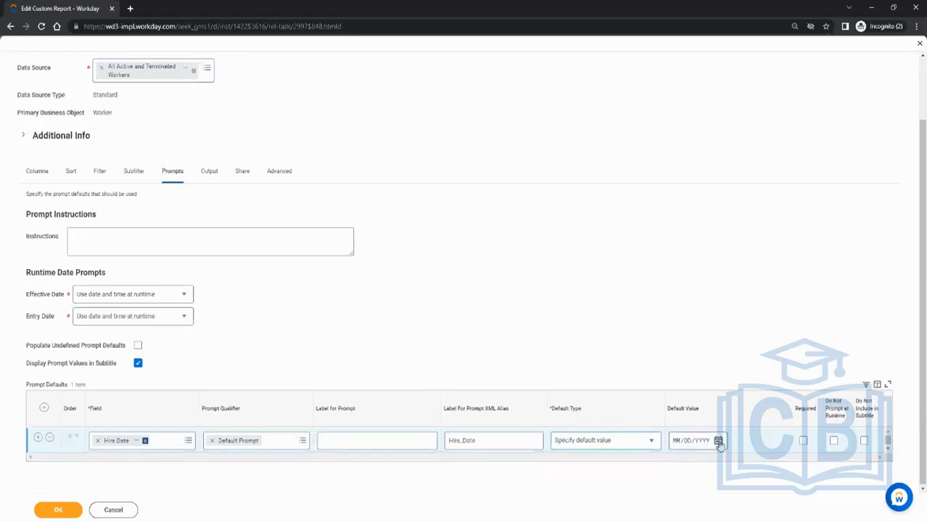
{"action": "left_click", "coordinate": [677, 441]}
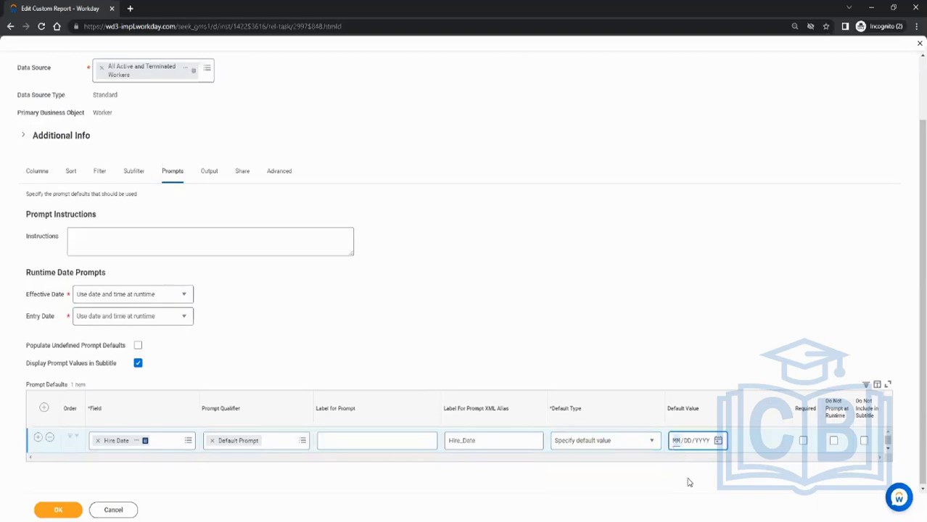
{"action": "left_click", "coordinate": [601, 444]}
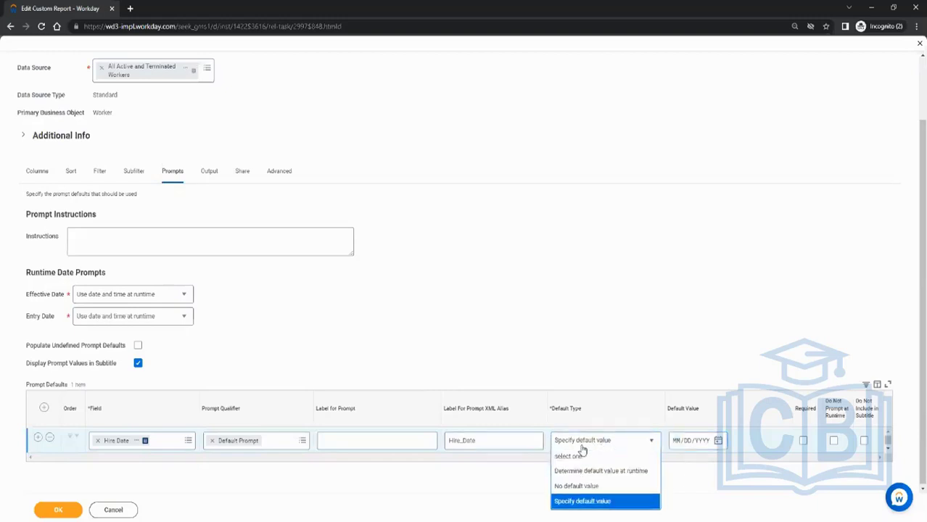
{"action": "left_click", "coordinate": [585, 488]}
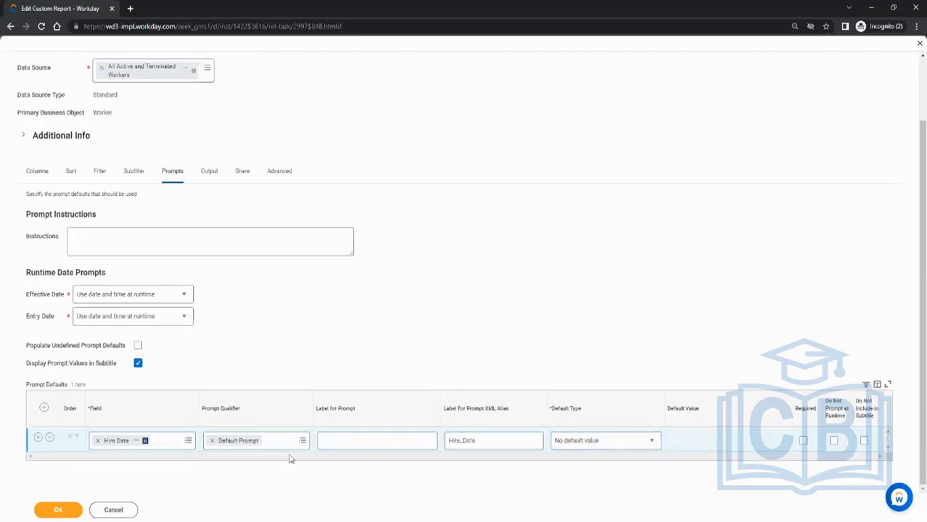
{"action": "left_click", "coordinate": [59, 510]}
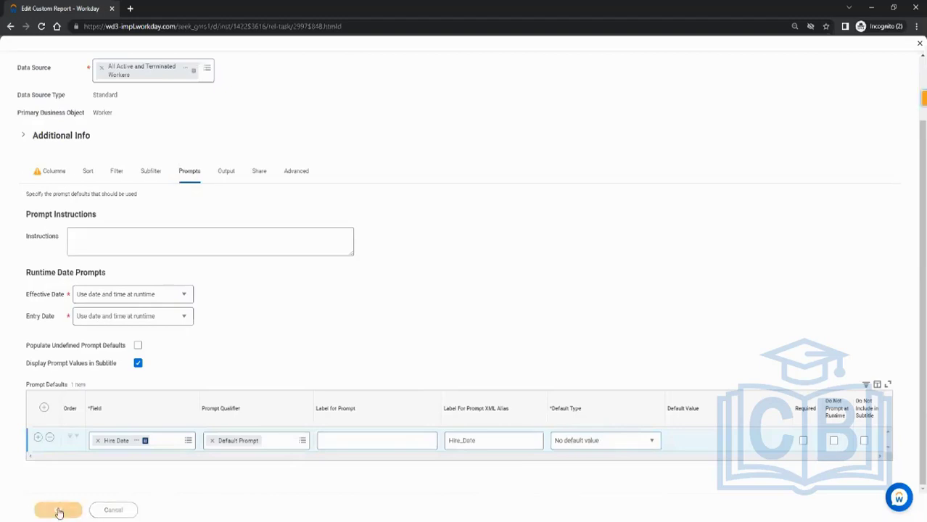
{"action": "left_click", "coordinate": [60, 512]}
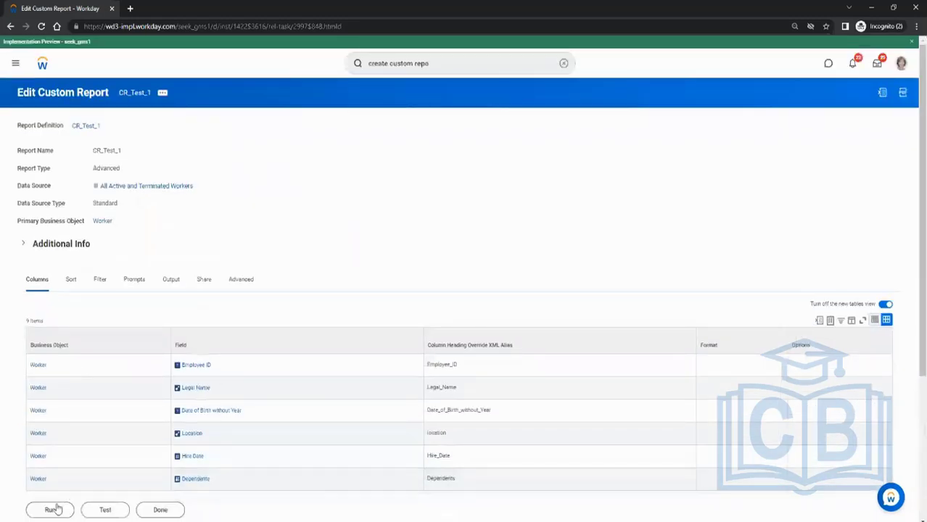
Run CR_Test_1 with Hire Date 01/01/2022 and inspect a worker's 03/02/2022 hire date.
{"action": "left_click", "coordinate": [54, 510]}
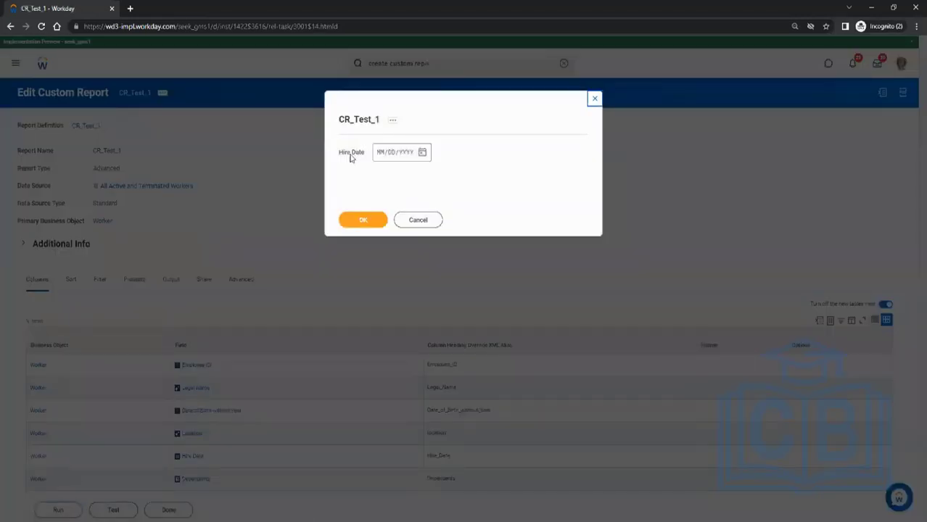
{"action": "left_click", "coordinate": [422, 151]}
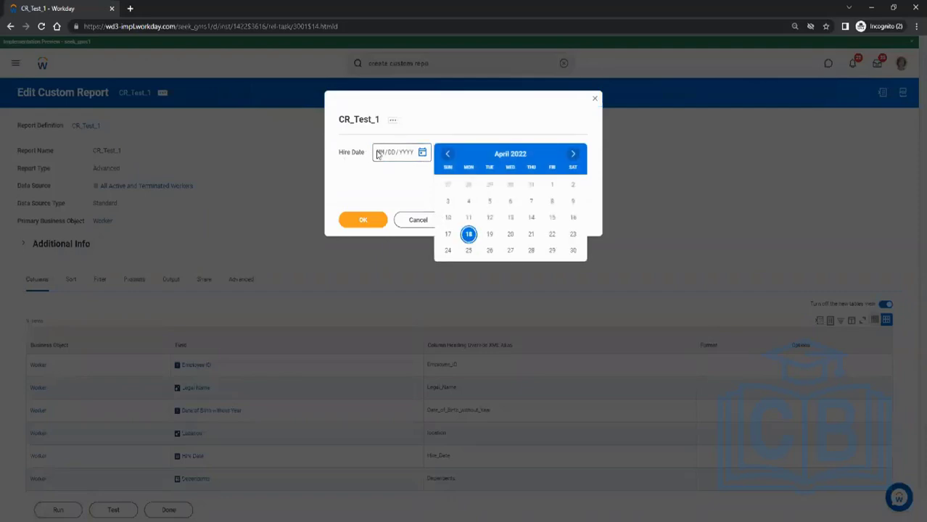
{"action": "left_click", "coordinate": [410, 202]}
{"action": "type", "text": "0101"}
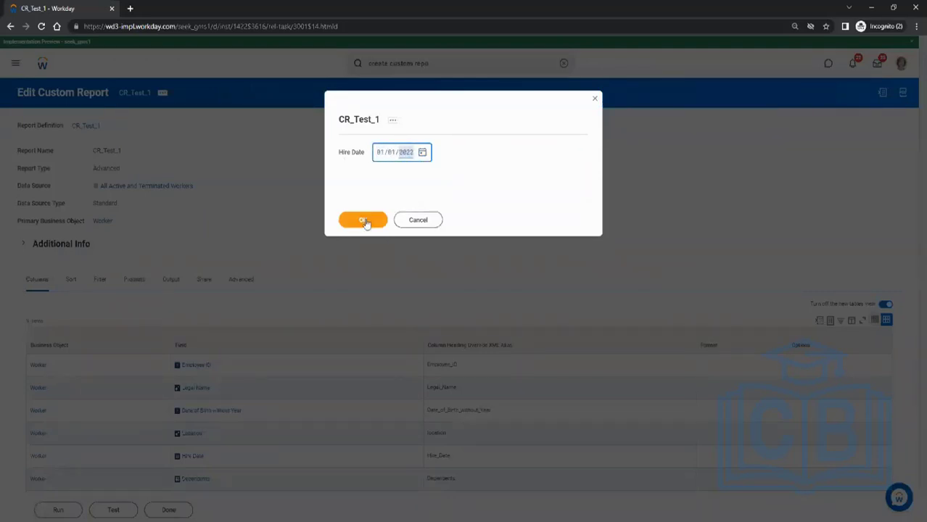
{"action": "left_click", "coordinate": [365, 221]}
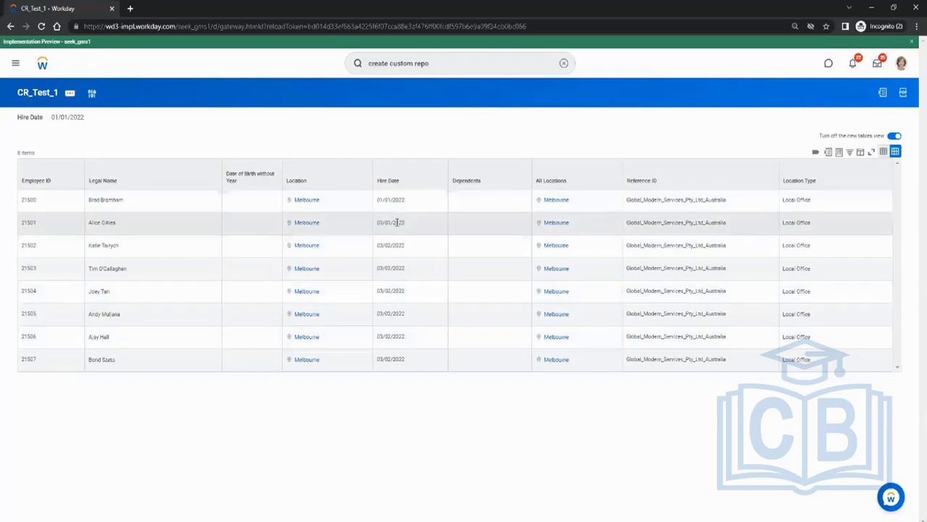
{"action": "left_click_drag", "start_coordinate": [410, 340], "coordinate": [372, 338]}
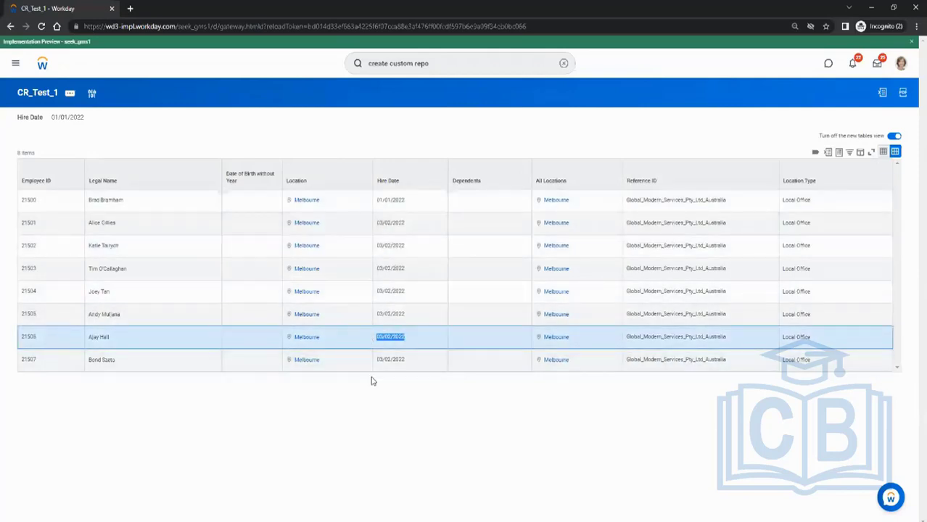
{"action": "left_click", "coordinate": [378, 336]}
{"action": "double_click", "coordinate": [395, 338]}
Rerun the report with the Hire Date prompt changed to 03/02/2022.
{"action": "left_click", "coordinate": [92, 95]}
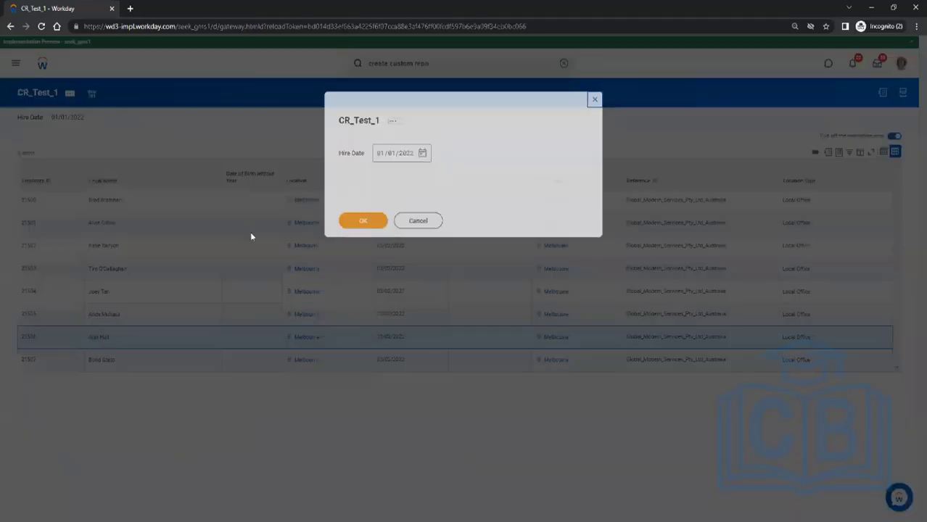
{"action": "left_click", "coordinate": [382, 155]}
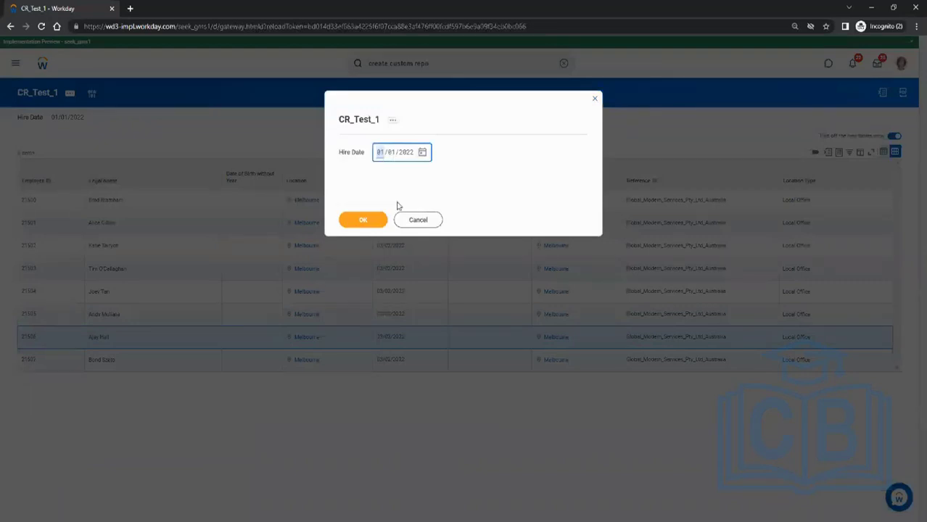
{"action": "type", "text": "3/02"}
{"action": "left_click", "coordinate": [375, 219]}
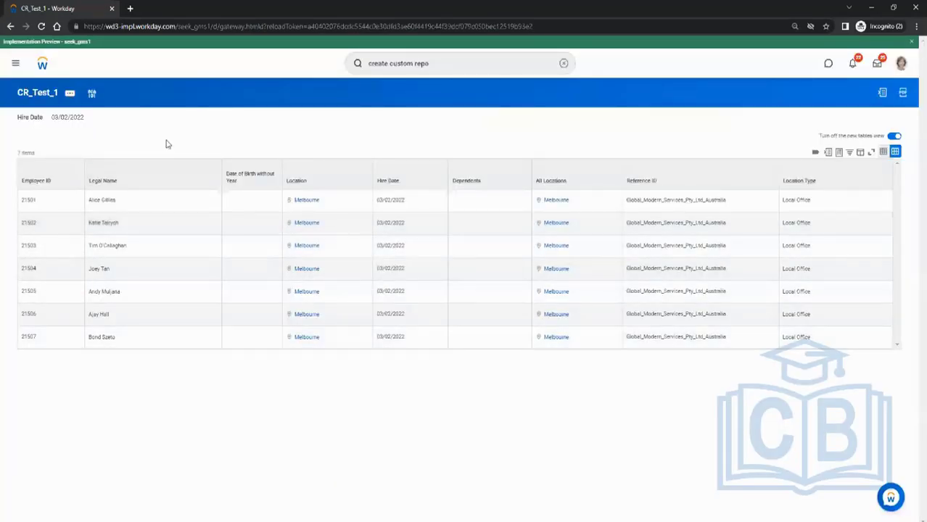
Start and cancel a run from CR_Test_1's related actions, then reopen them at Custom Report > Edit.
{"action": "left_click", "coordinate": [68, 95]}
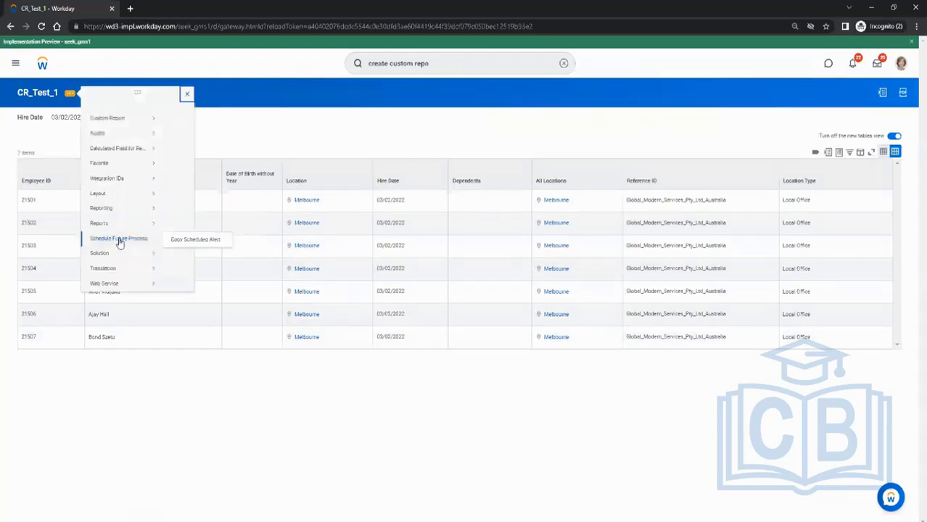
{"action": "mouse_move", "coordinate": [138, 130]}
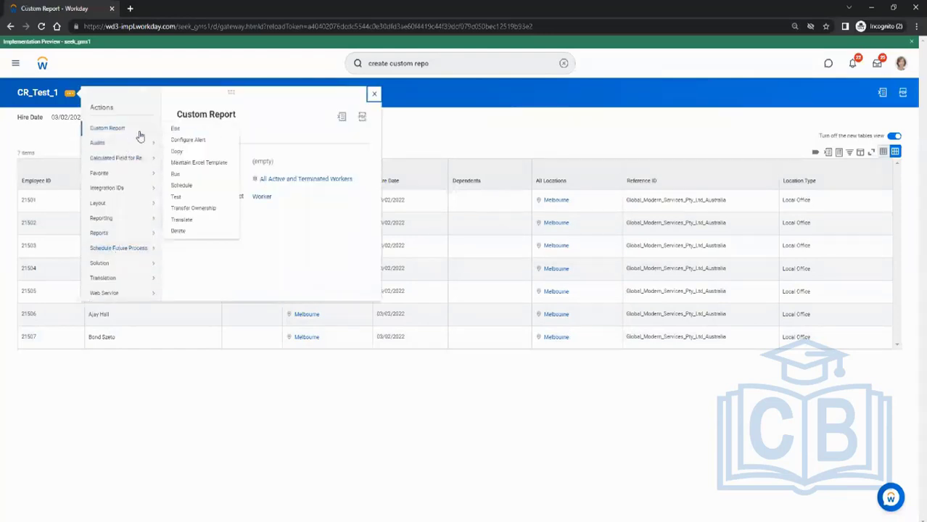
{"action": "left_click", "coordinate": [178, 176]}
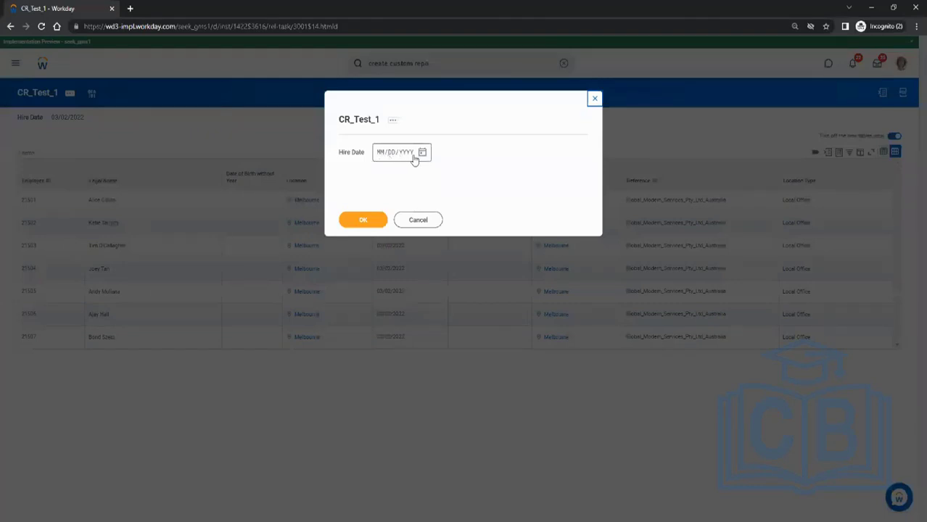
{"action": "left_click", "coordinate": [424, 221]}
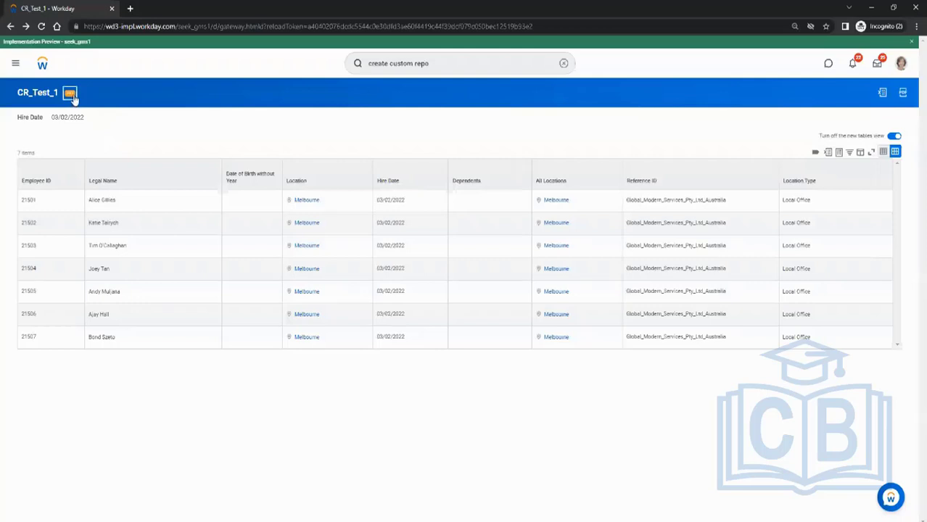
{"action": "left_click", "coordinate": [71, 95]}
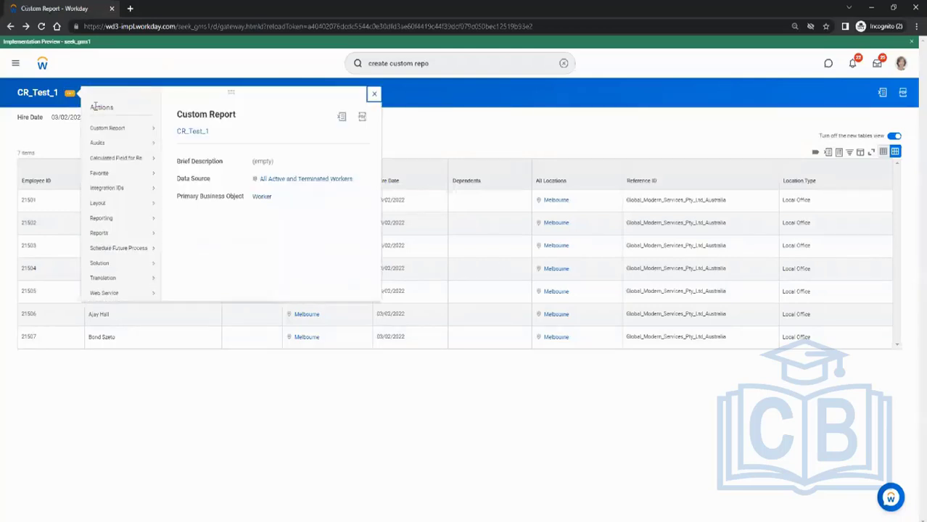
{"action": "mouse_move", "coordinate": [116, 128]}
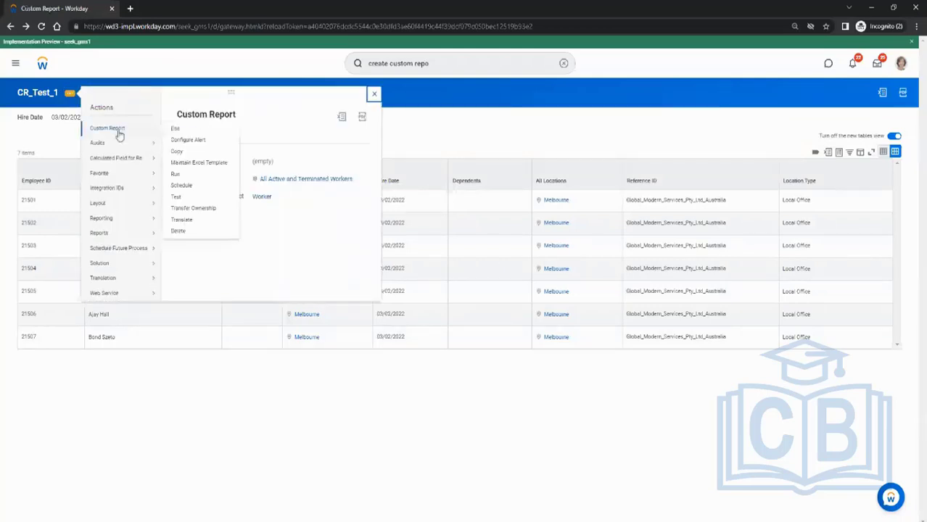
Edit CR_Test_1 and set the Hire Date prompt default to 'Specify default value' with 01/01/2022.
{"action": "left_click", "coordinate": [172, 129]}
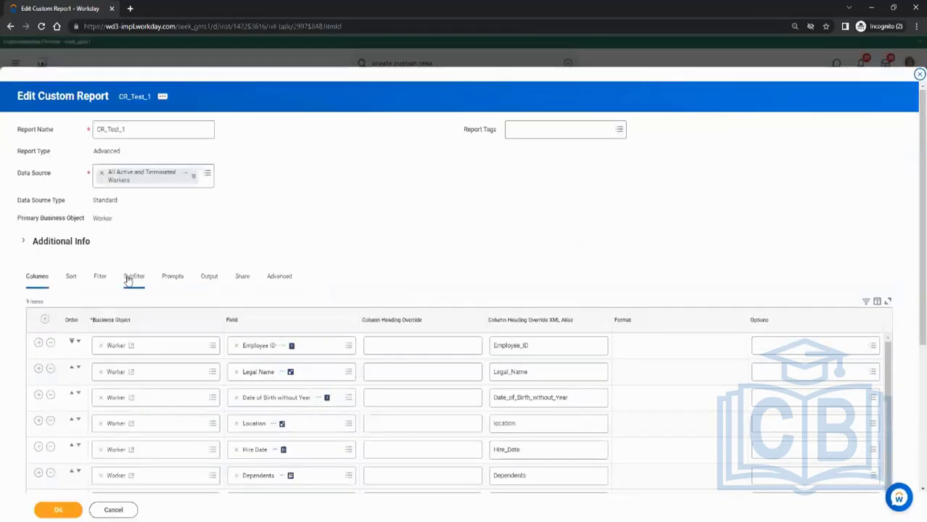
{"action": "left_click", "coordinate": [169, 282]}
{"action": "scroll", "coordinate": [471, 240], "scroll_direction": "down", "scroll_amount": 2}
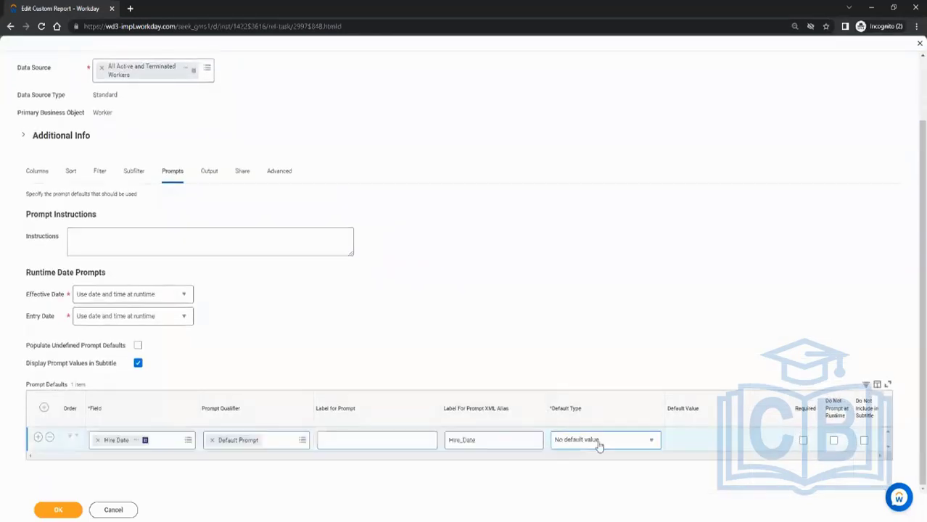
{"action": "left_click", "coordinate": [597, 441]}
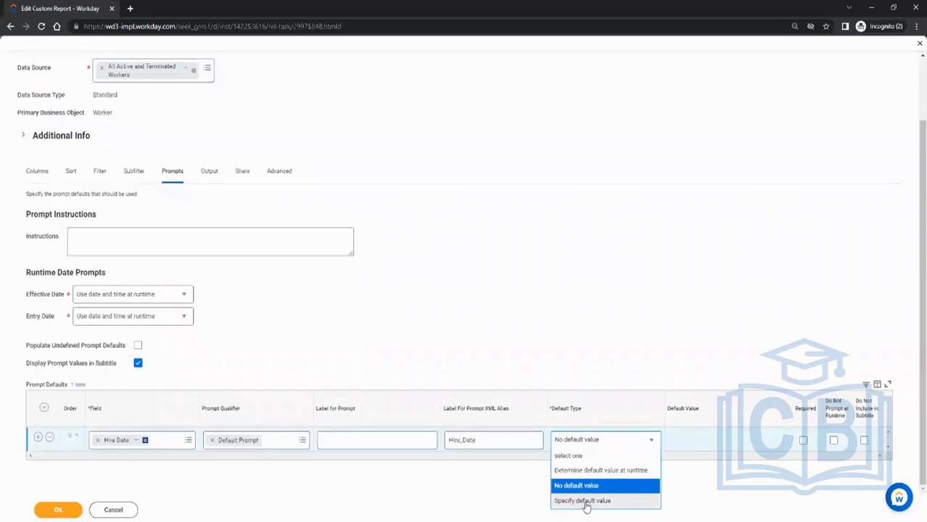
{"action": "left_click", "coordinate": [585, 502]}
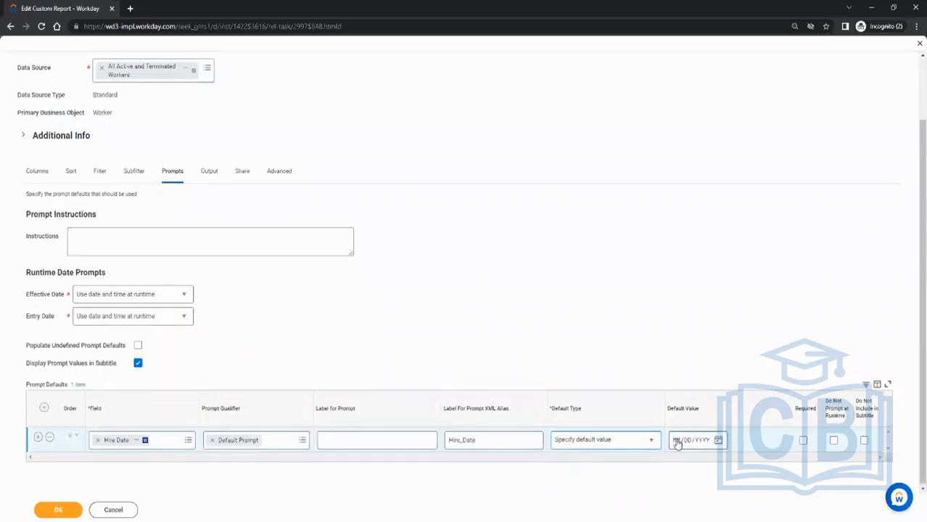
{"action": "left_click", "coordinate": [676, 443]}
{"action": "type", "text": "0101"}
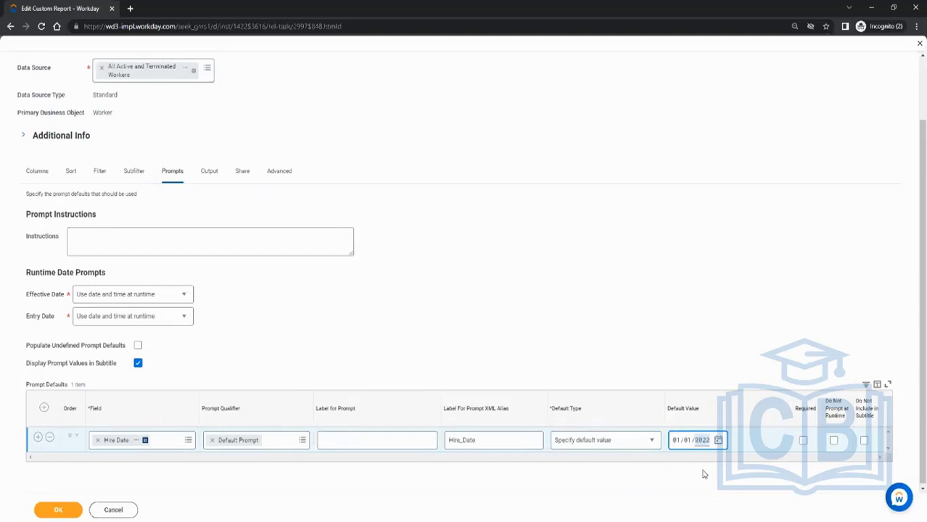
Save CR_Test_1, run it for Hire Date 01/01/2022, then rerun it for 03/01/2022 showing seven Melbourne workers.
{"action": "left_click", "coordinate": [58, 510]}
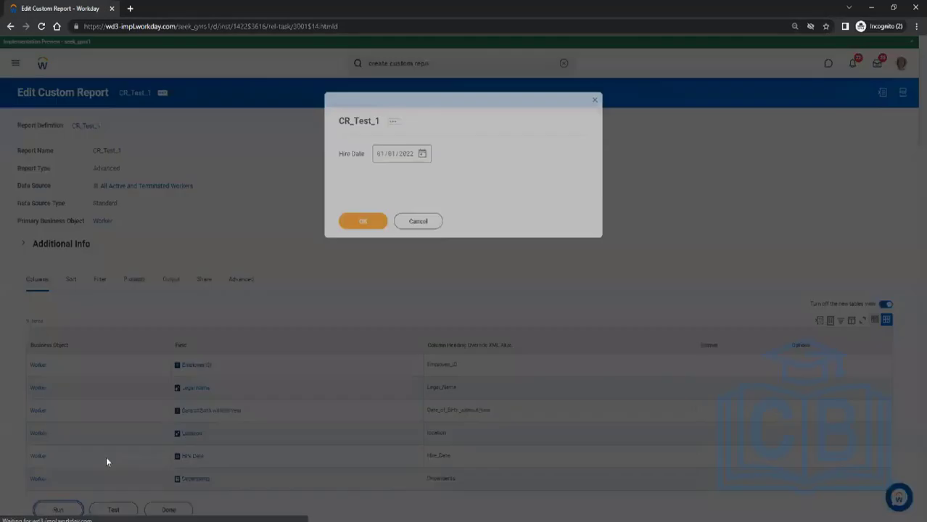
{"action": "left_click", "coordinate": [362, 221]}
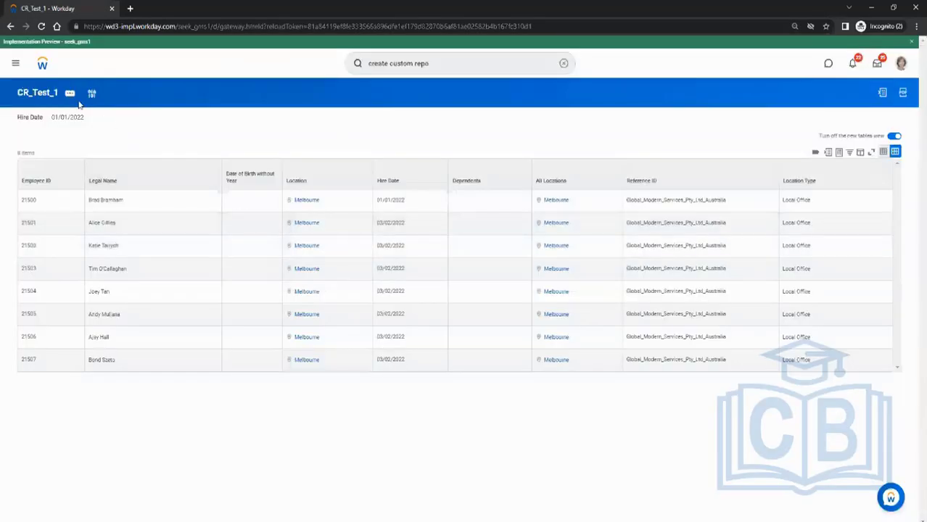
{"action": "left_click", "coordinate": [70, 92]}
{"action": "mouse_move", "coordinate": [134, 130]}
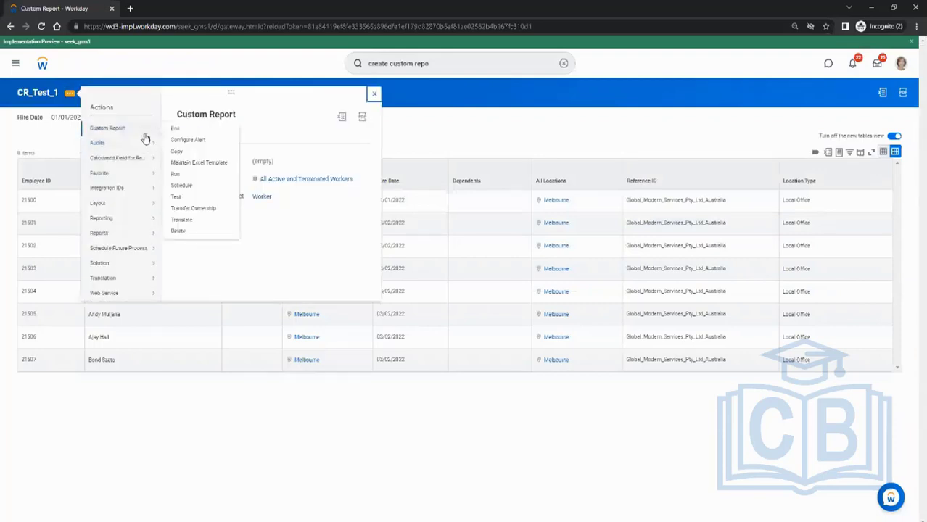
{"action": "left_click", "coordinate": [175, 174]}
{"action": "left_click", "coordinate": [379, 154]}
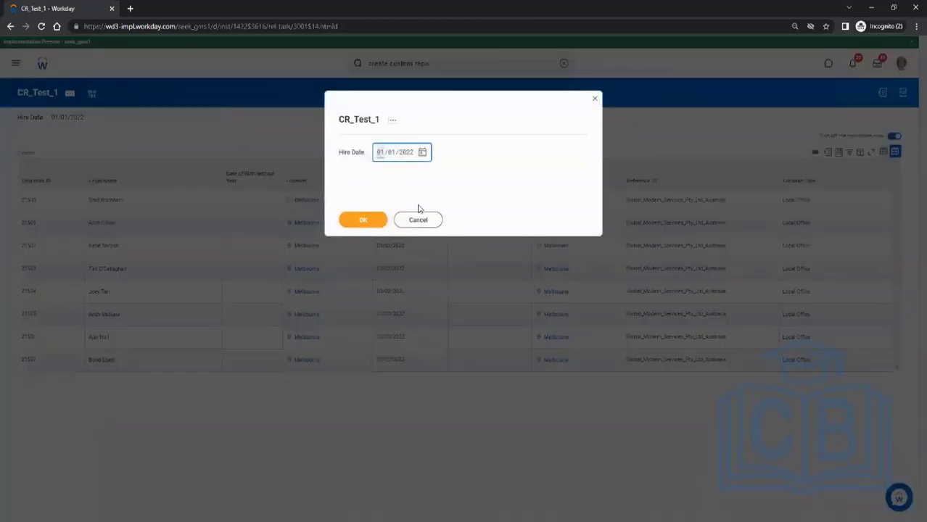
{"action": "type", "text": "3"}
{"action": "left_click", "coordinate": [349, 224]}
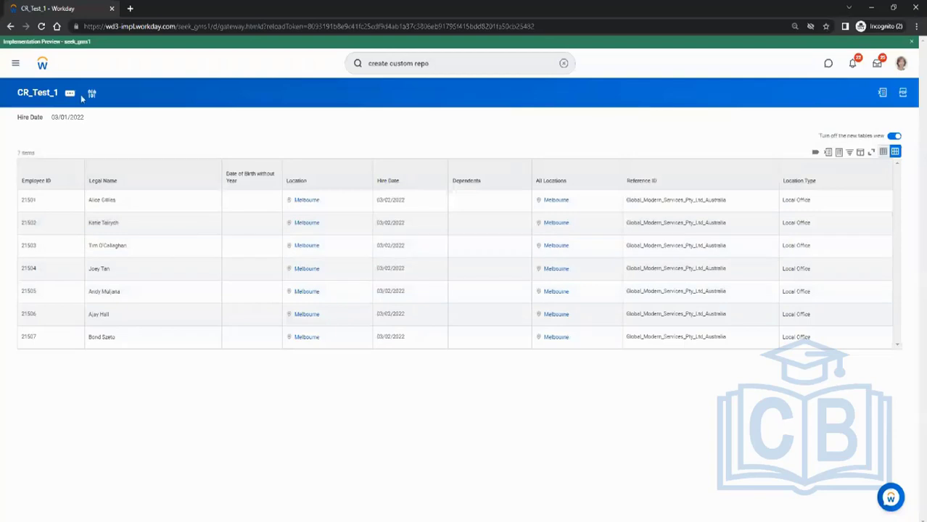
{"action": "left_click", "coordinate": [72, 95]}
{"action": "mouse_move", "coordinate": [138, 185]}
{"action": "mouse_move", "coordinate": [125, 132]}
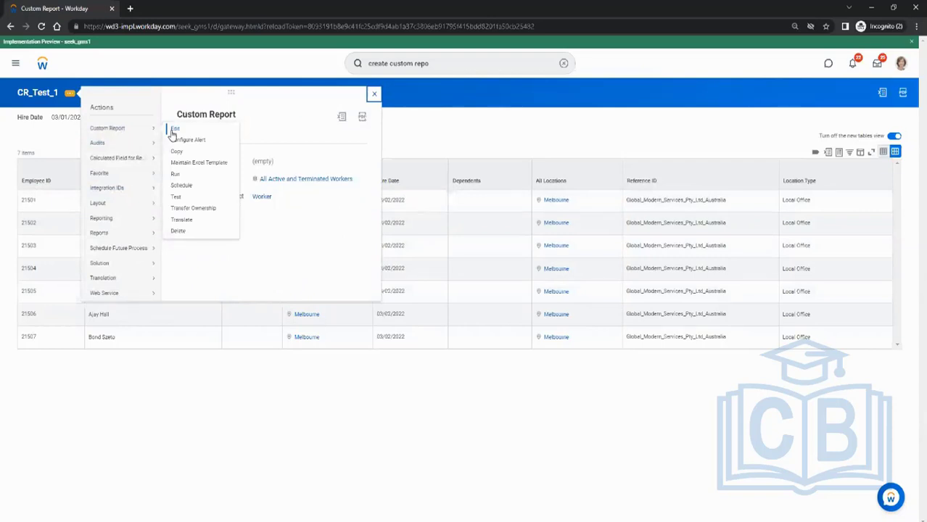
Set the Hire Date prompt's default type to 'Determine default value at runtime' with value Today, and save.
{"action": "left_click", "coordinate": [174, 131]}
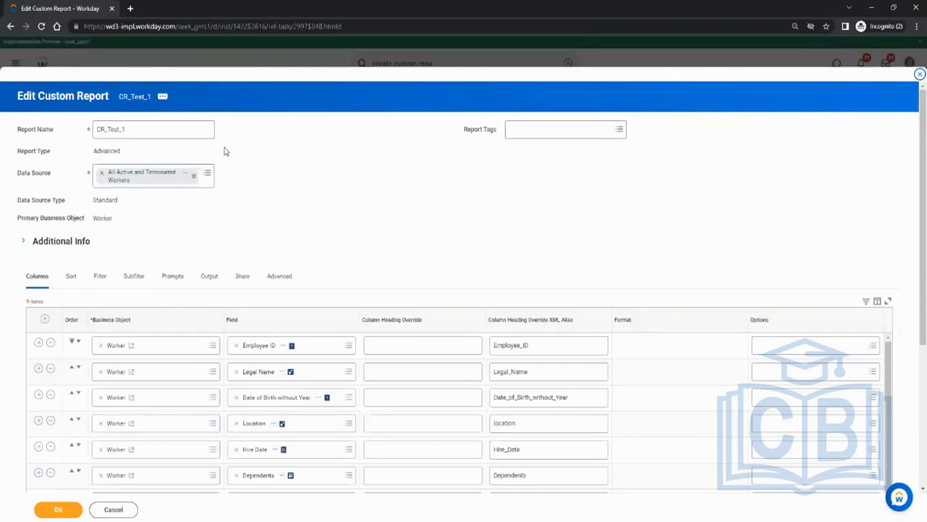
{"action": "left_click", "coordinate": [161, 281]}
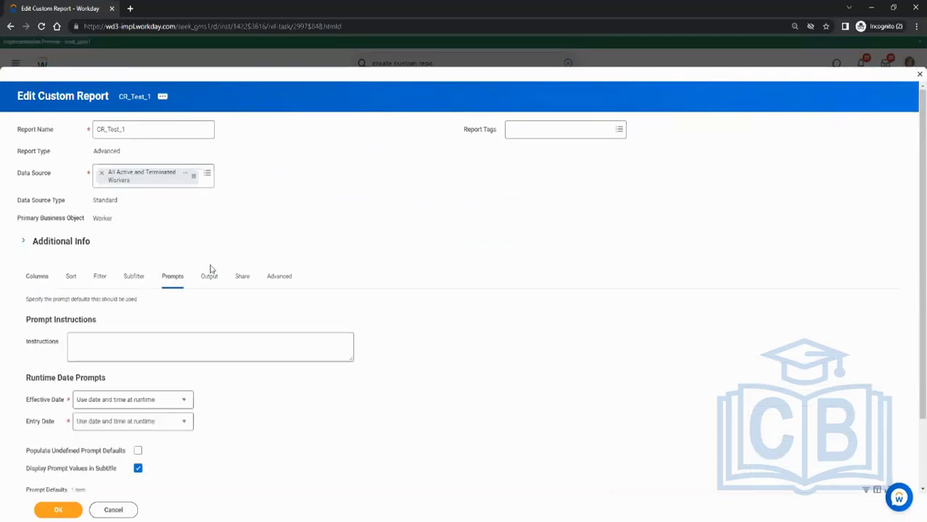
{"action": "scroll", "coordinate": [285, 216], "scroll_direction": "down", "scroll_amount": 2}
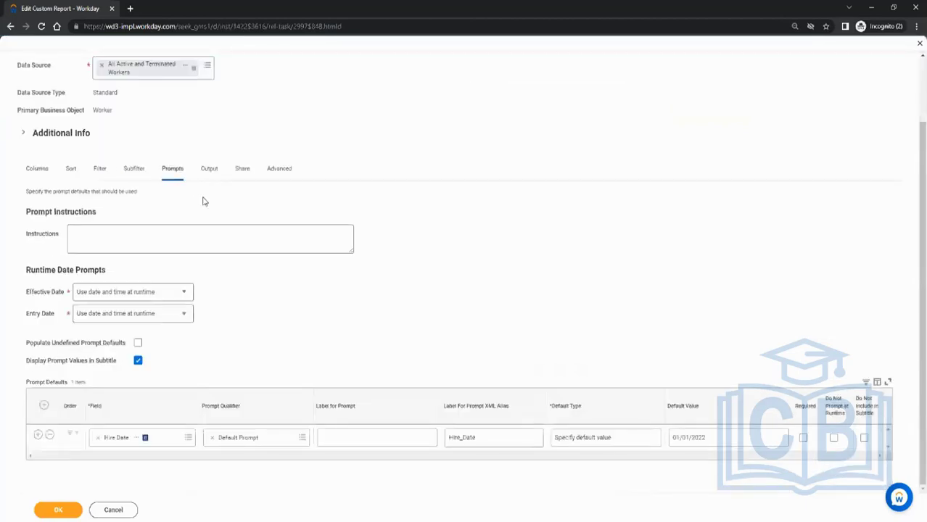
{"action": "left_click", "coordinate": [599, 441]}
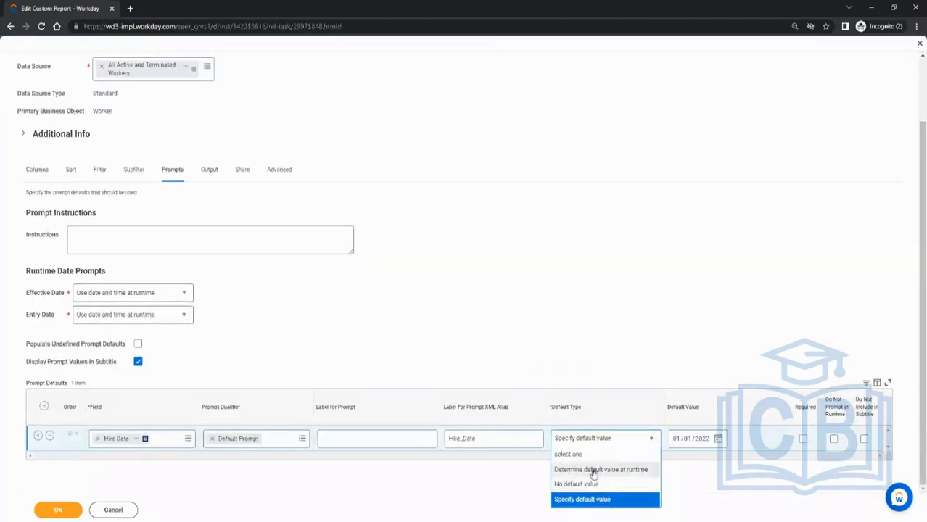
{"action": "left_click", "coordinate": [589, 470]}
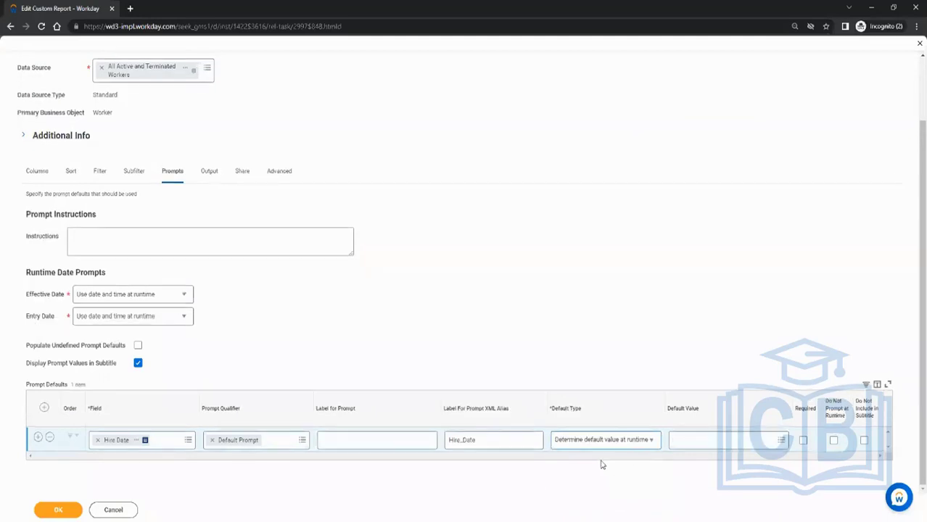
{"action": "left_click", "coordinate": [692, 441]}
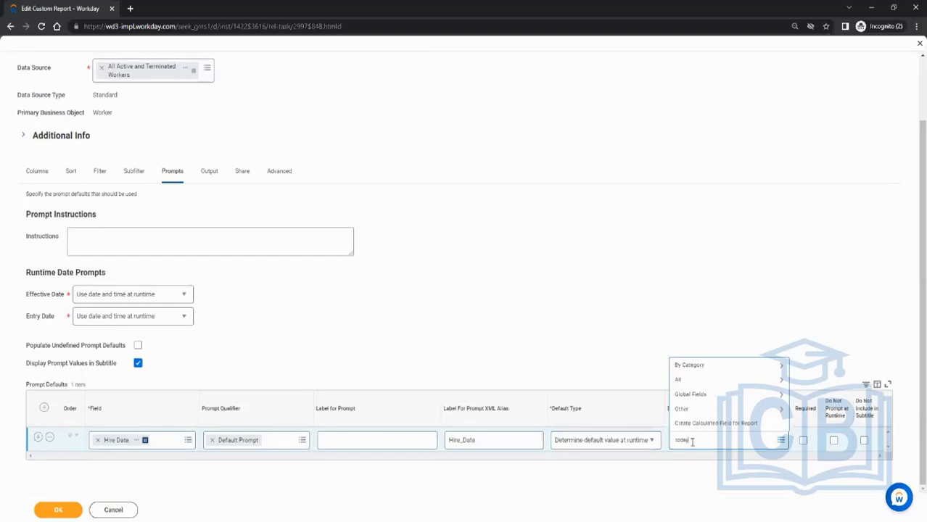
{"action": "type", "text": "today"}
{"action": "key", "text": "Return"}
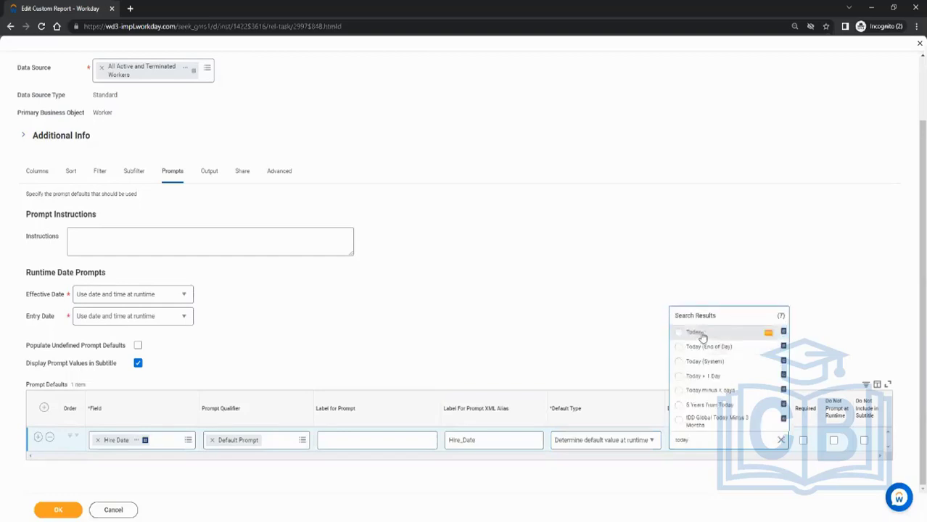
{"action": "left_click", "coordinate": [695, 333]}
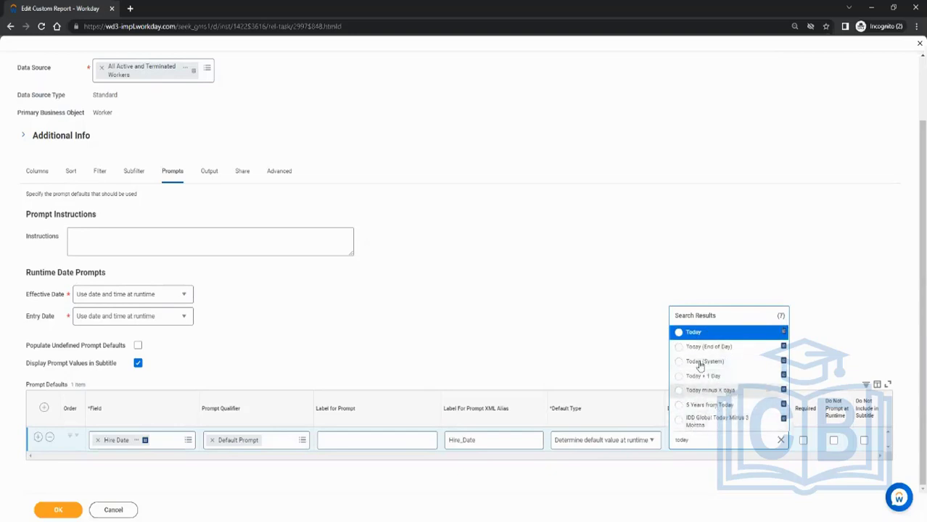
{"action": "left_click", "coordinate": [698, 334]}
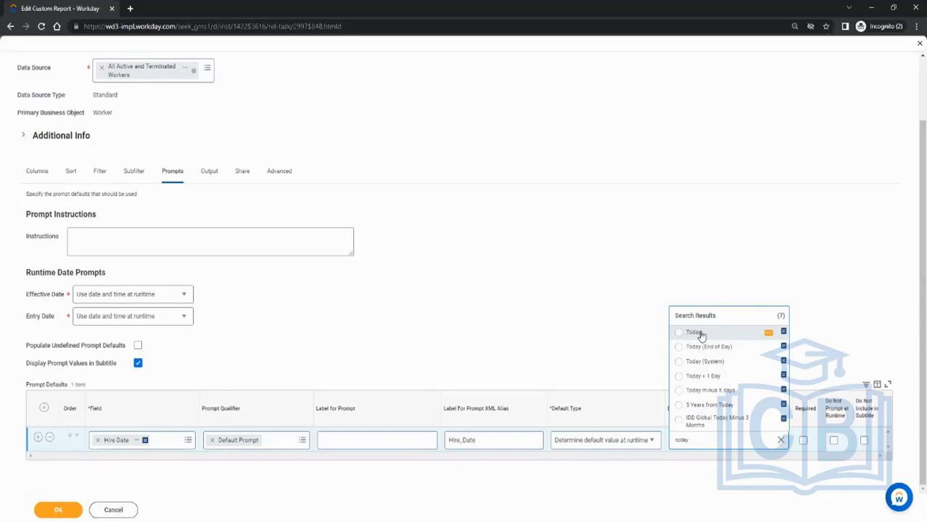
{"action": "left_click", "coordinate": [698, 333]}
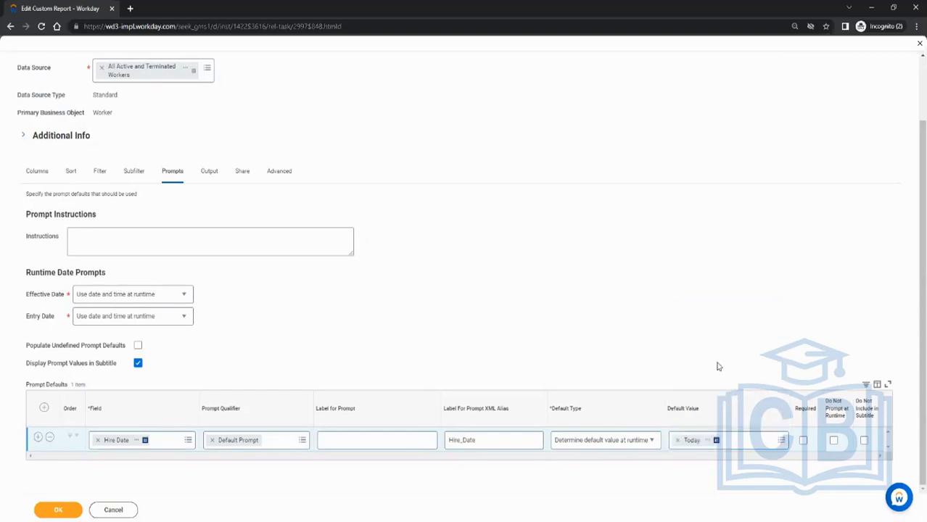
{"action": "left_click", "coordinate": [61, 510]}
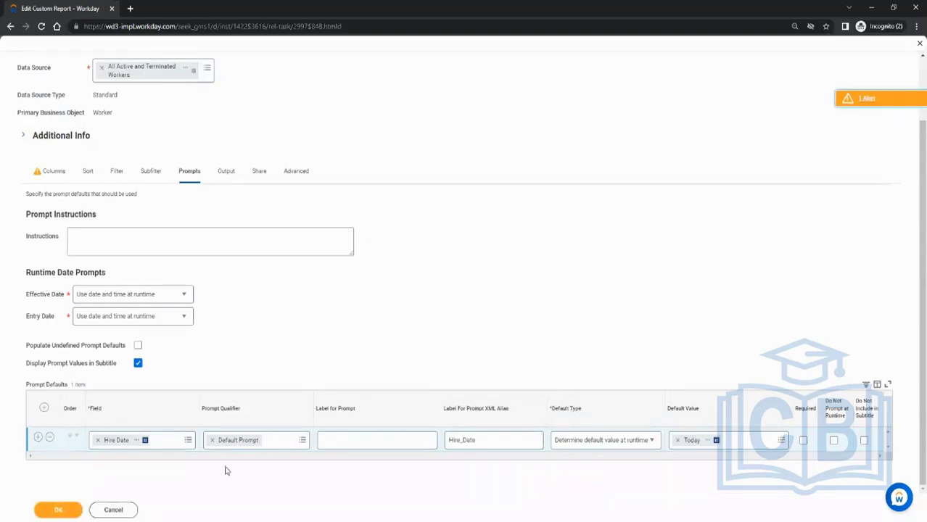
Save CR_Test_1 and run it with the default Hire Date 04/18/2022, which returns no items.
{"action": "left_click", "coordinate": [61, 510]}
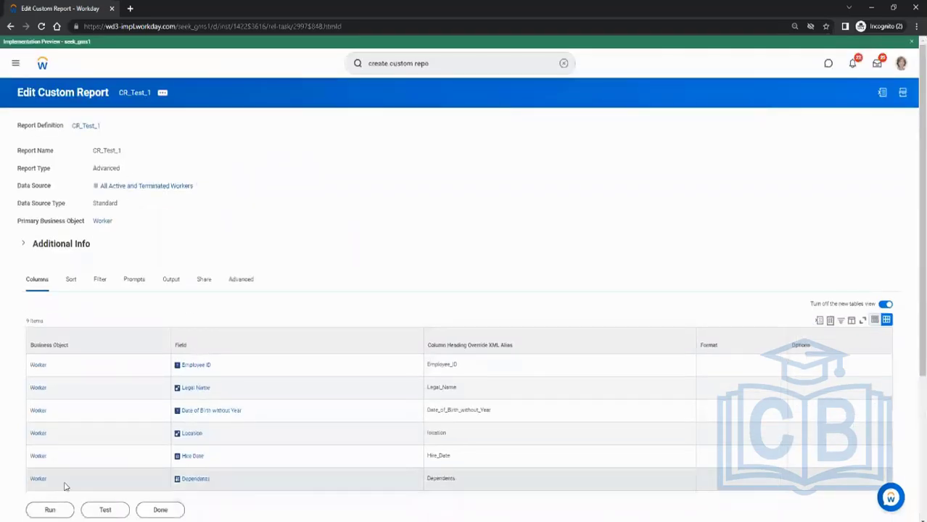
{"action": "left_click", "coordinate": [49, 510]}
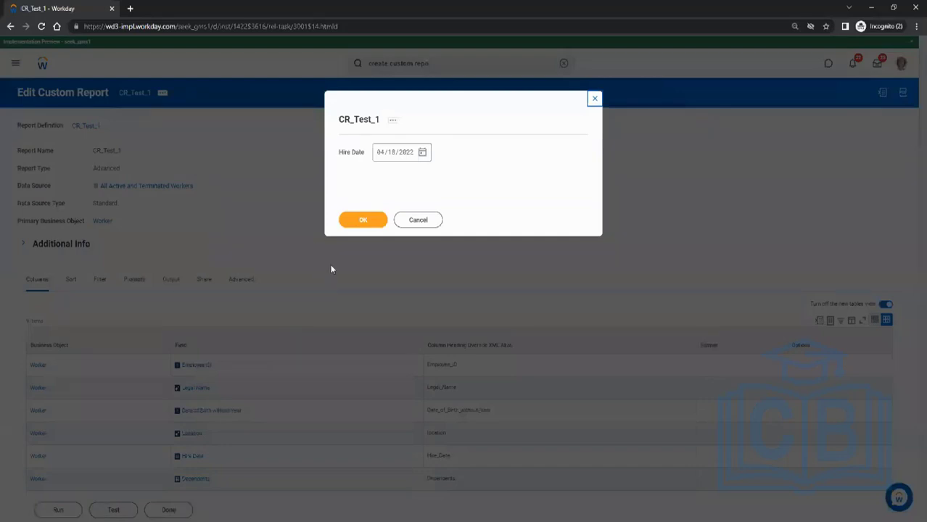
{"action": "left_click", "coordinate": [364, 222]}
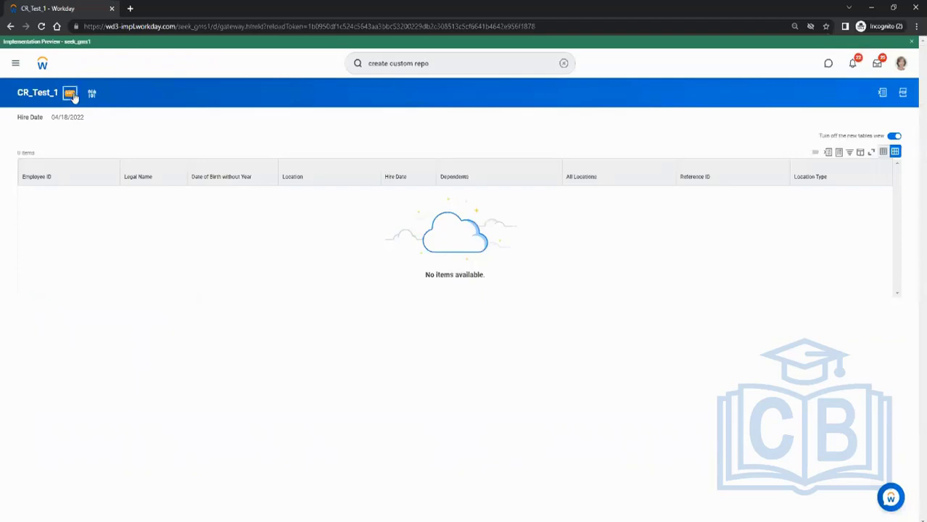
{"action": "left_click", "coordinate": [73, 98]}
Reopen CR_Test_1's prompts and try a Current Moment Minus 7 Days default, then remove it.
{"action": "mouse_move", "coordinate": [128, 128]}
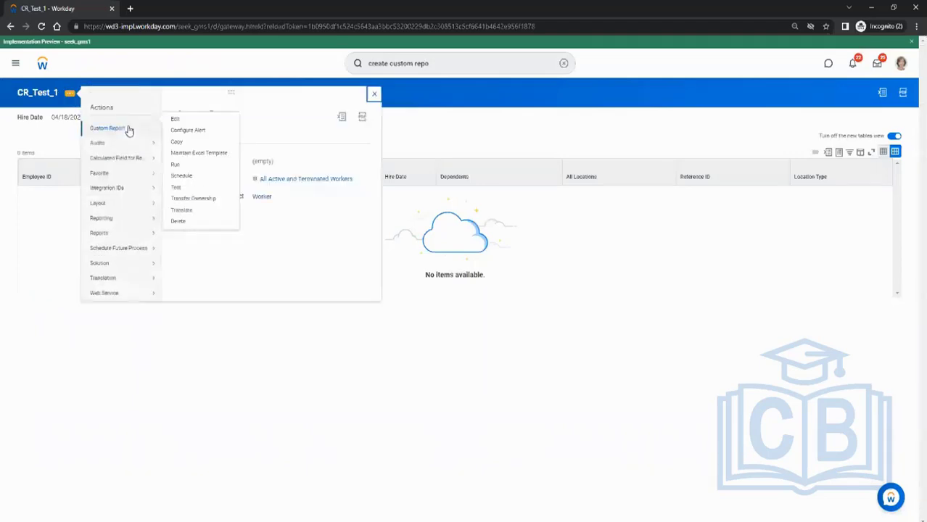
{"action": "left_click", "coordinate": [185, 121]}
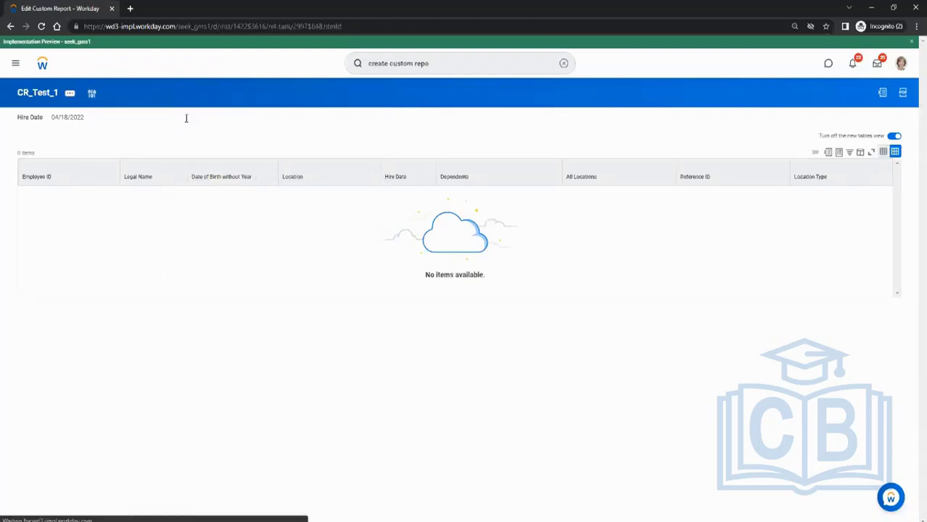
{"action": "scroll", "coordinate": [323, 296], "scroll_direction": "down", "scroll_amount": 2}
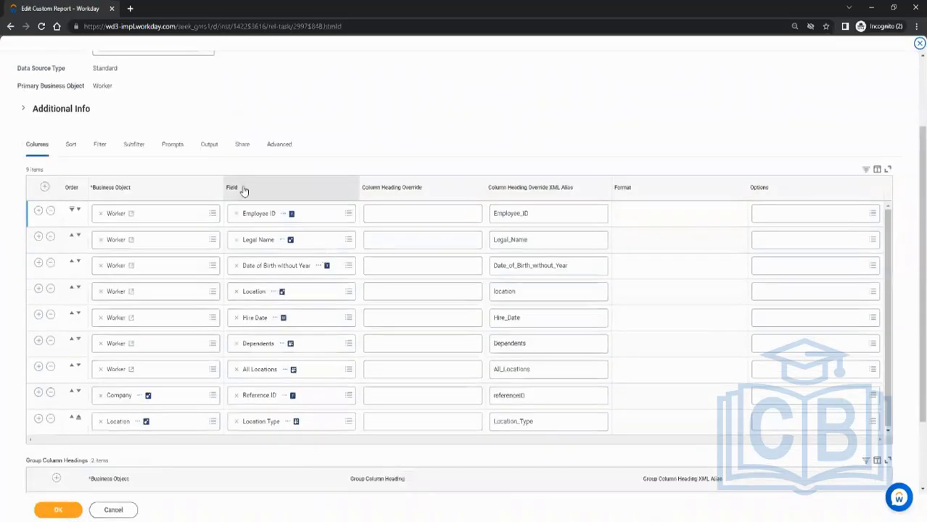
{"action": "left_click", "coordinate": [173, 144]}
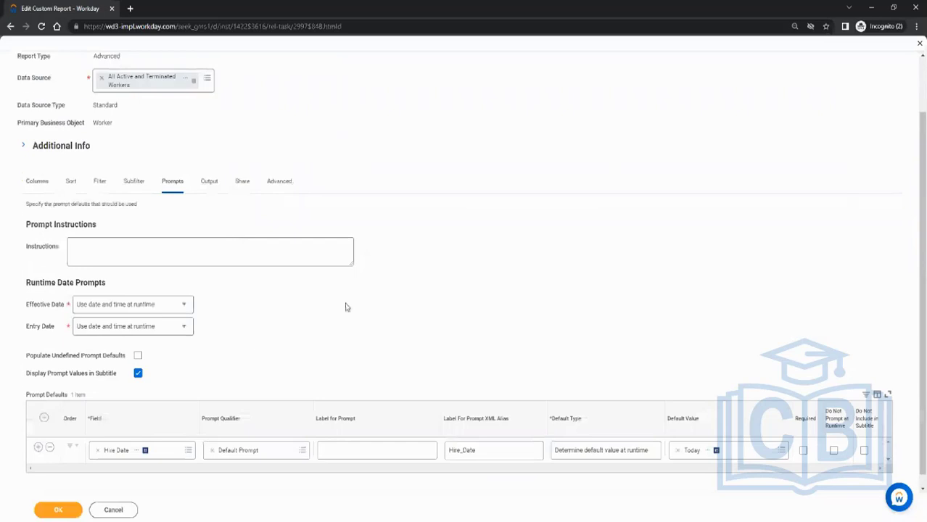
{"action": "scroll", "coordinate": [345, 307], "scroll_direction": "down", "scroll_amount": 1}
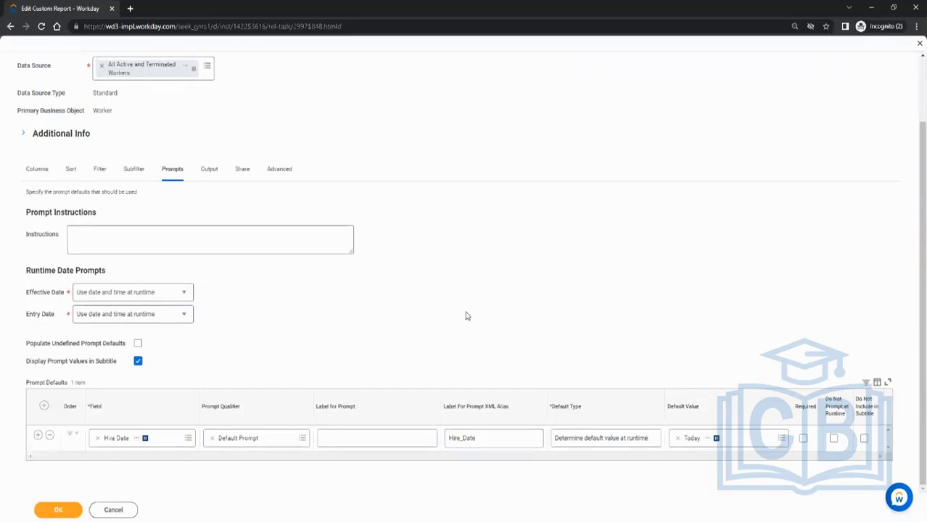
{"action": "left_click", "coordinate": [753, 441]}
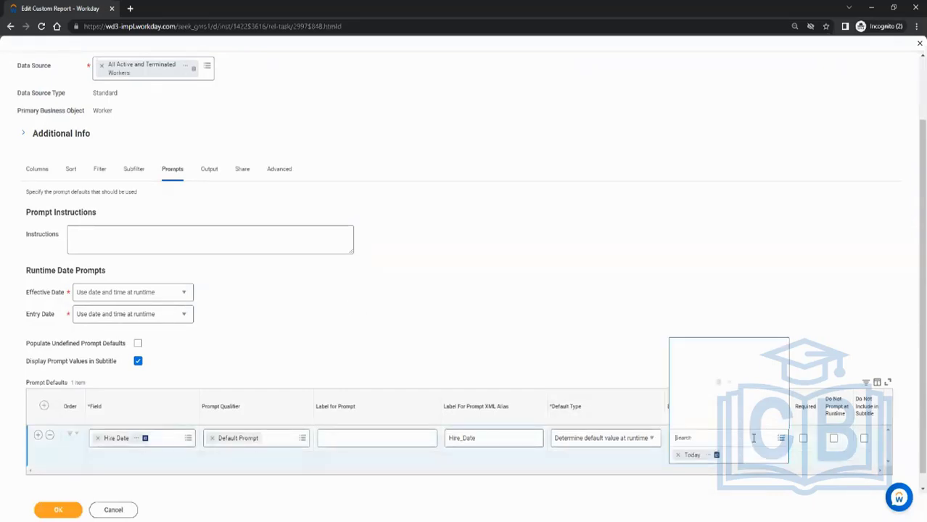
{"action": "type", "text": "t"}
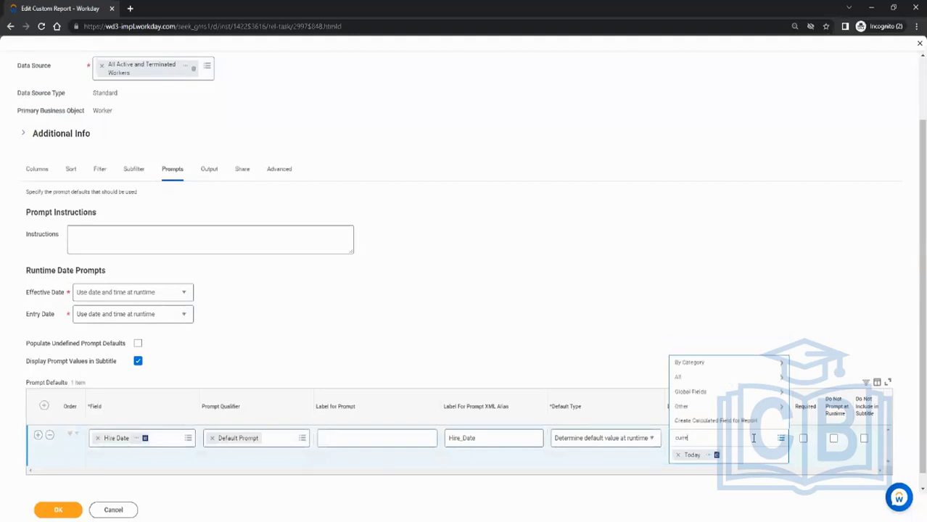
{"action": "type", "text": "urrent moment"}
{"action": "key", "text": "Return"}
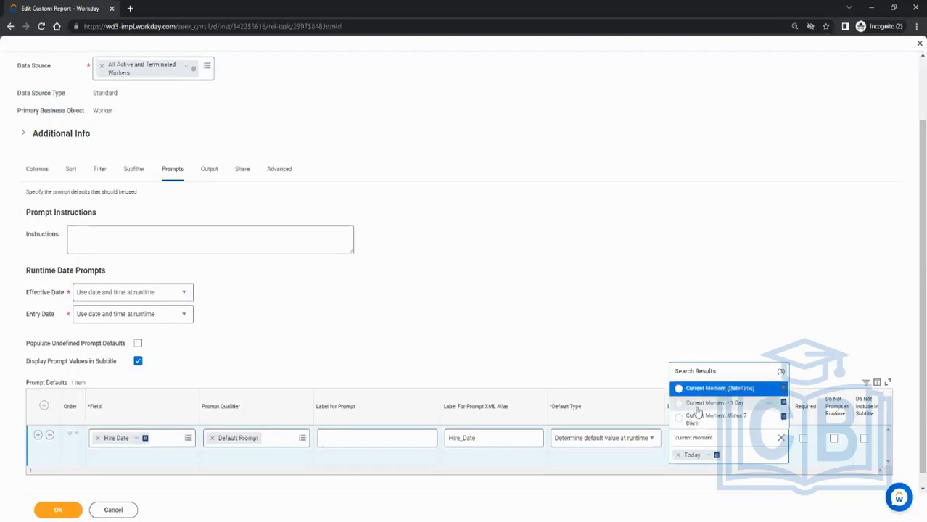
{"action": "left_click", "coordinate": [731, 426]}
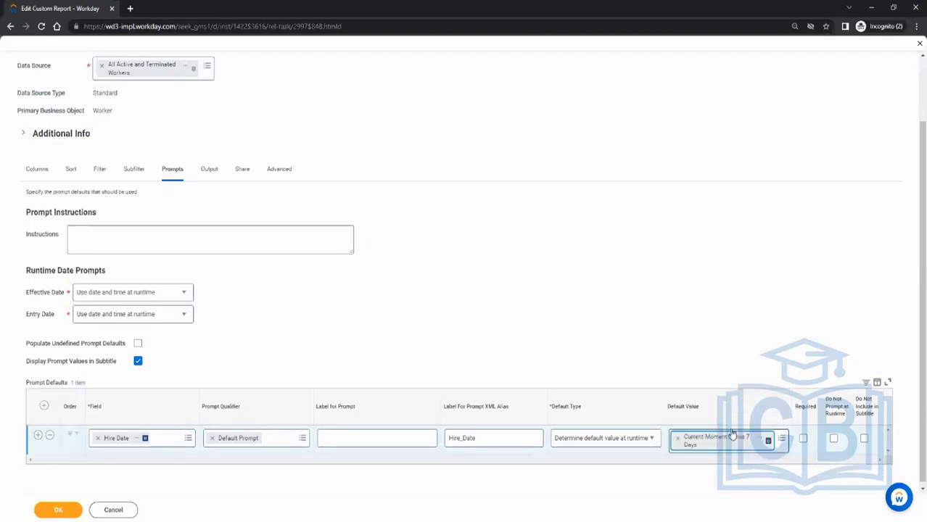
{"action": "left_click", "coordinate": [678, 438]}
Search yesterday and today defaults, pick Today + 1 Day, then clear it to leave the value empty.
{"action": "left_click", "coordinate": [688, 440]}
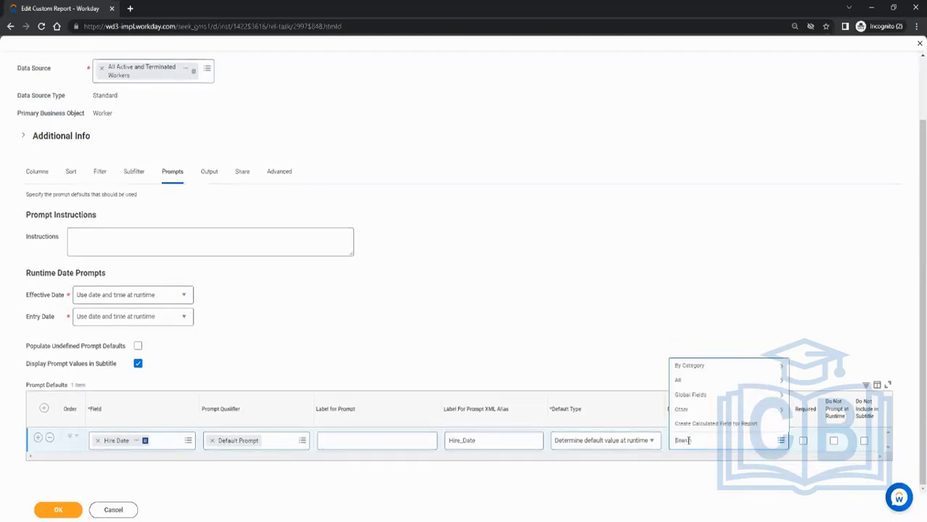
{"action": "type", "text": "yesterday"}
{"action": "key", "text": "Return"}
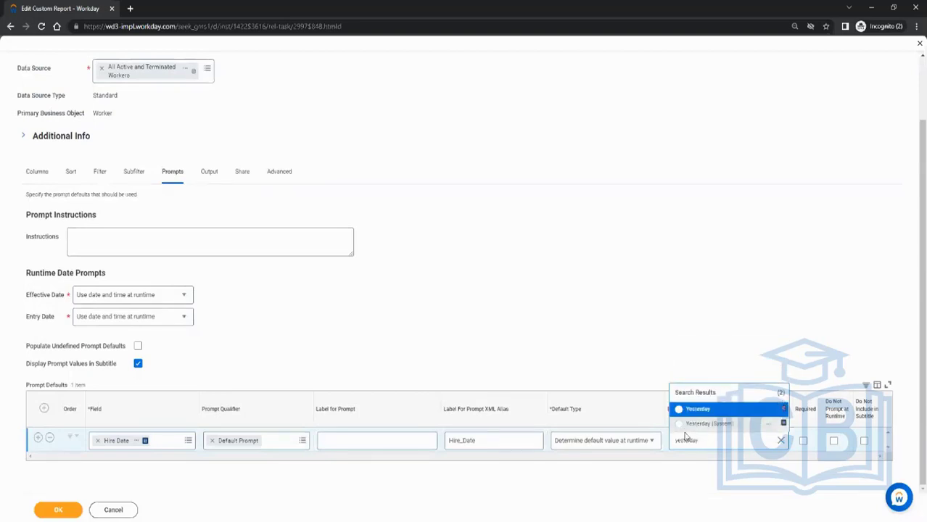
{"action": "left_click_drag", "start_coordinate": [703, 441], "coordinate": [670, 446]}
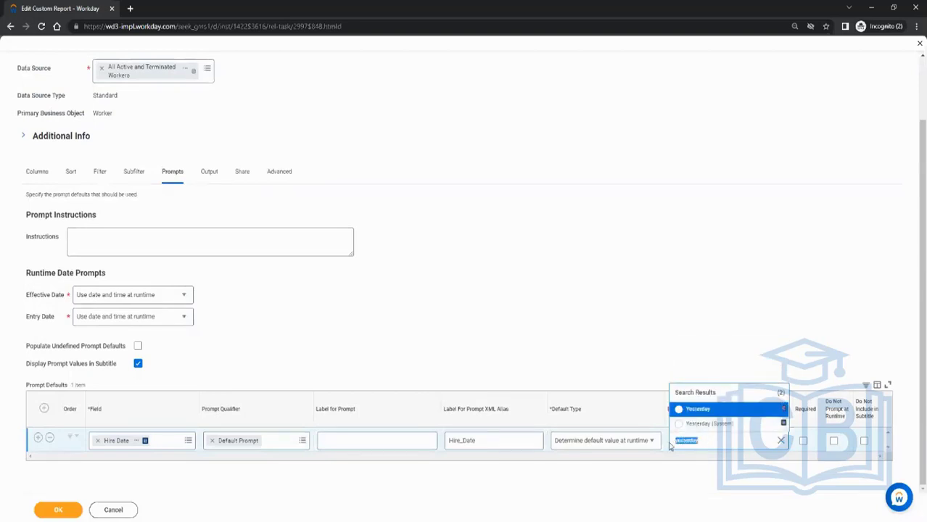
{"action": "type", "text": "today"}
{"action": "key", "text": "Return"}
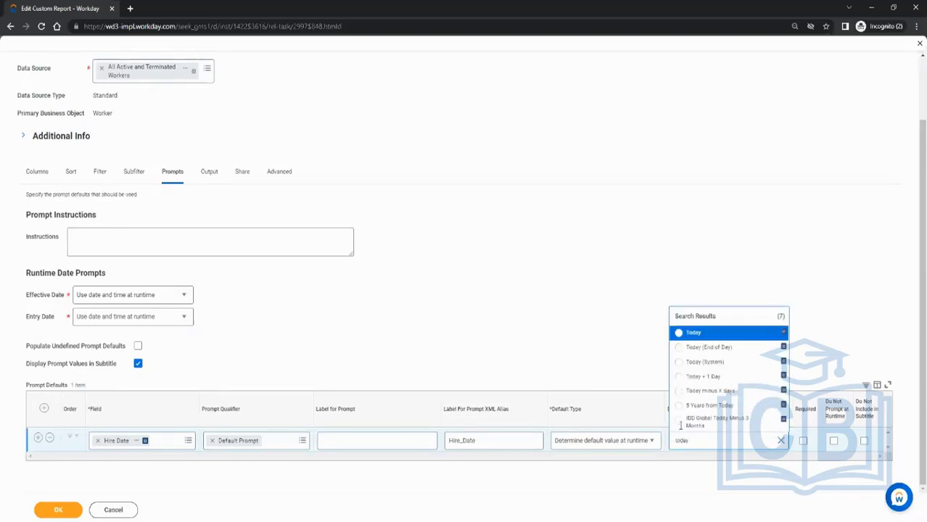
{"action": "left_click", "coordinate": [702, 383]}
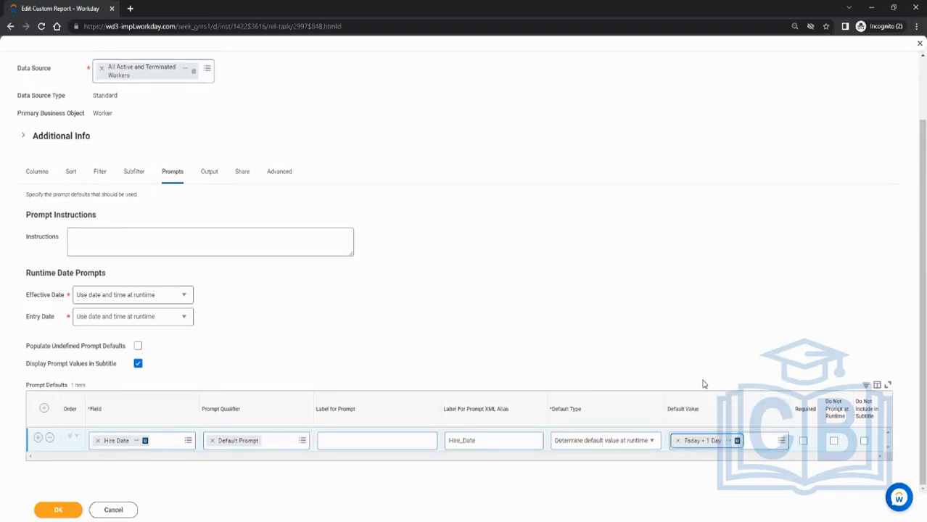
{"action": "left_click", "coordinate": [679, 442]}
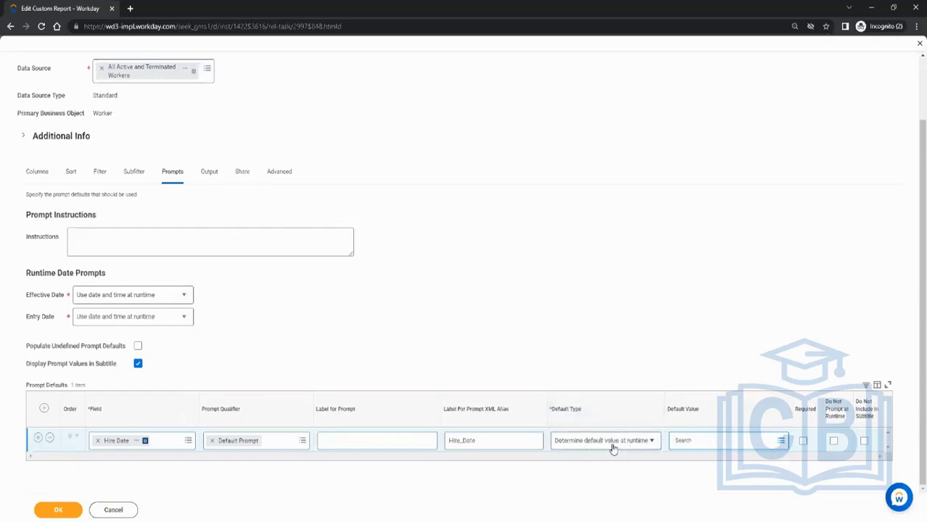
Set the Hire Date prompt's default value to Today.
{"action": "left_click", "coordinate": [697, 443]}
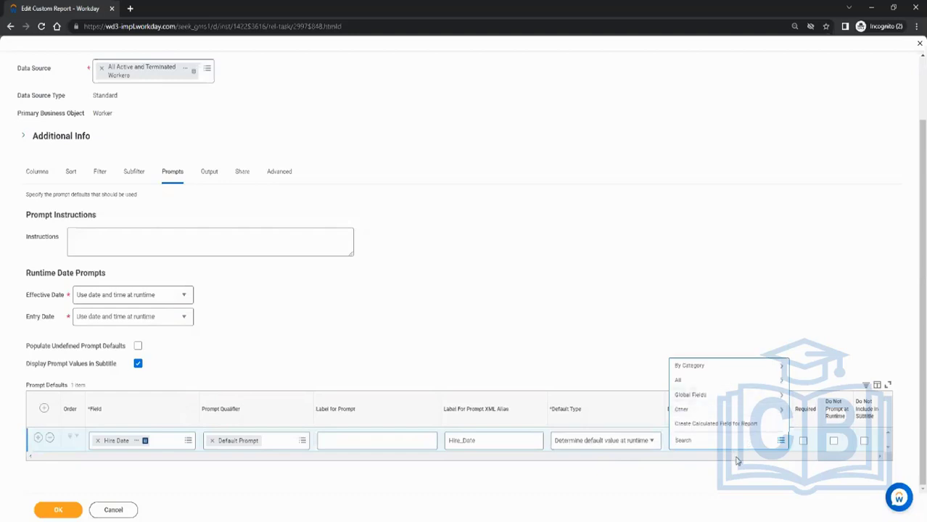
{"action": "type", "text": "today"}
{"action": "key", "text": "Return"}
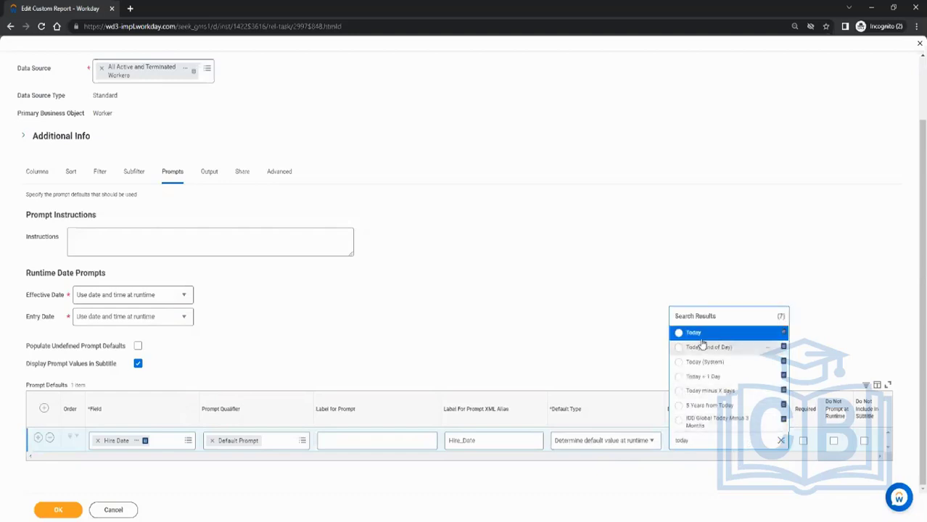
{"action": "left_click", "coordinate": [695, 335]}
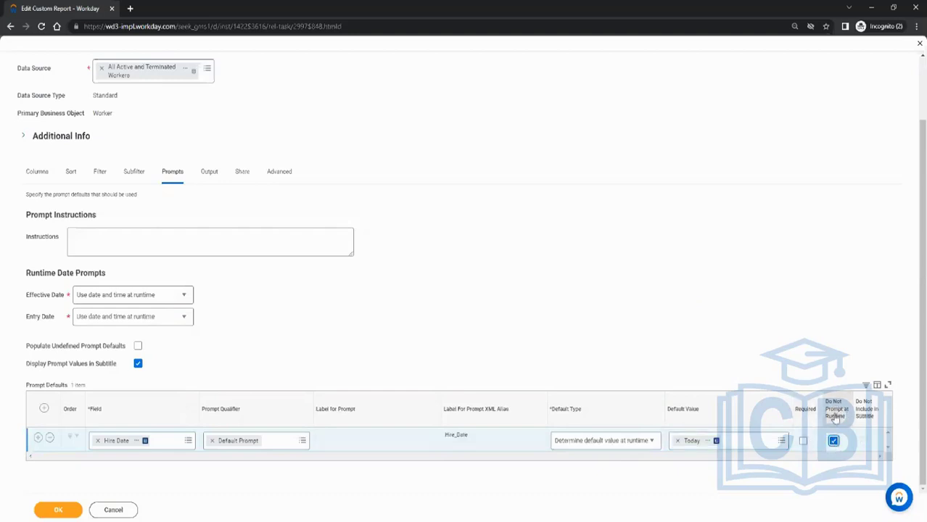
Save CR_Test_1 past the alert and run it, which returns no items.
{"action": "left_click", "coordinate": [50, 512]}
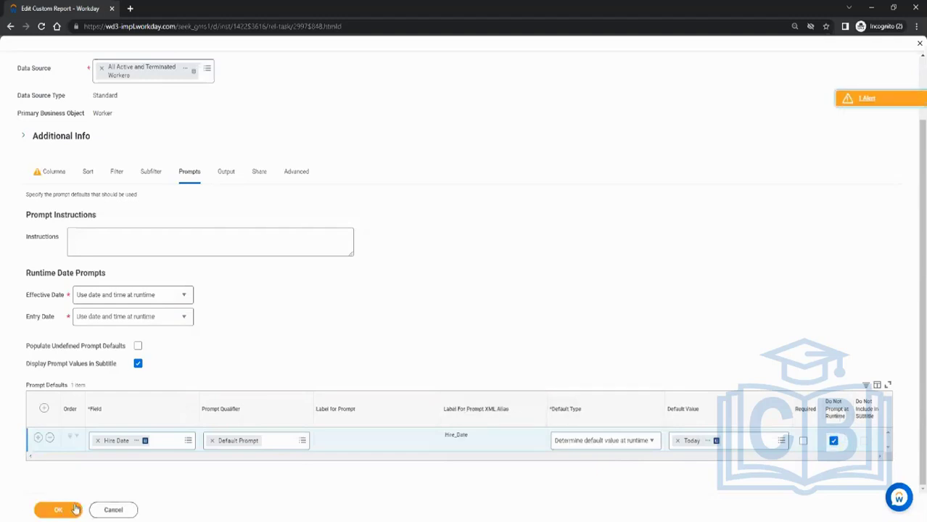
{"action": "left_click", "coordinate": [59, 511]}
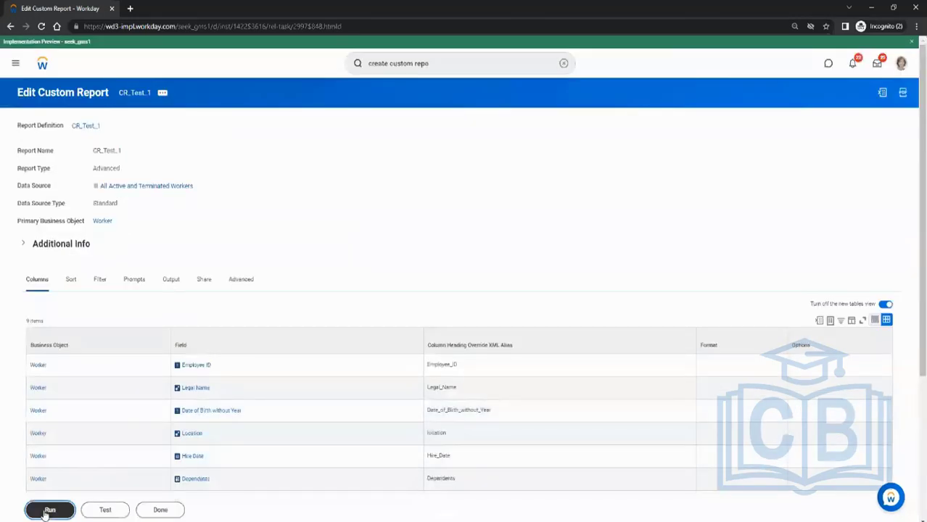
{"action": "left_click", "coordinate": [48, 512]}
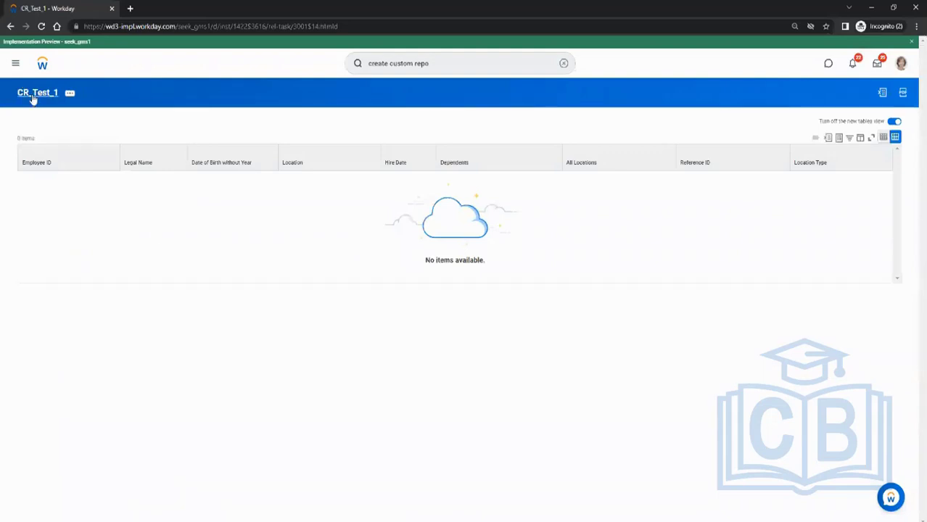
{"action": "left_click", "coordinate": [70, 94]}
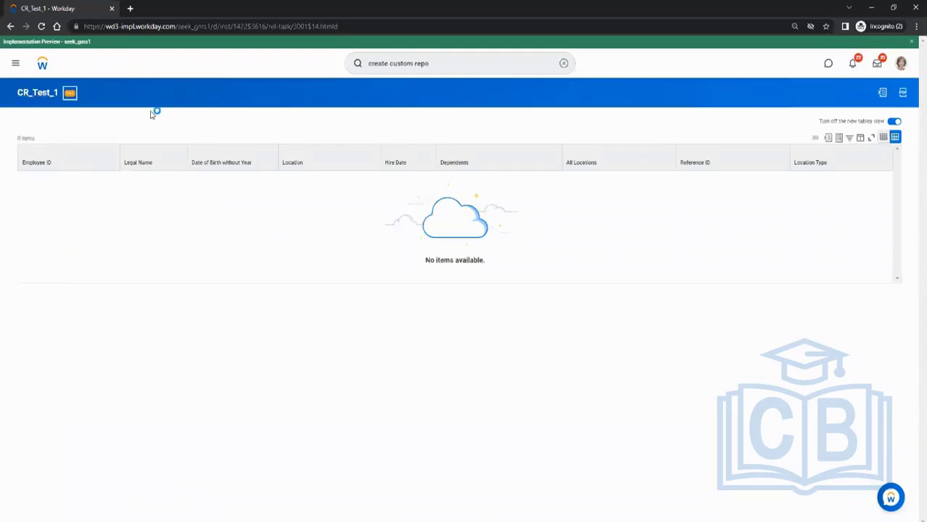
Reopen CR_Test_1's Prompts tab and untick Do Not Prompt at Runtime for Hire Date.
{"action": "mouse_move", "coordinate": [148, 125]}
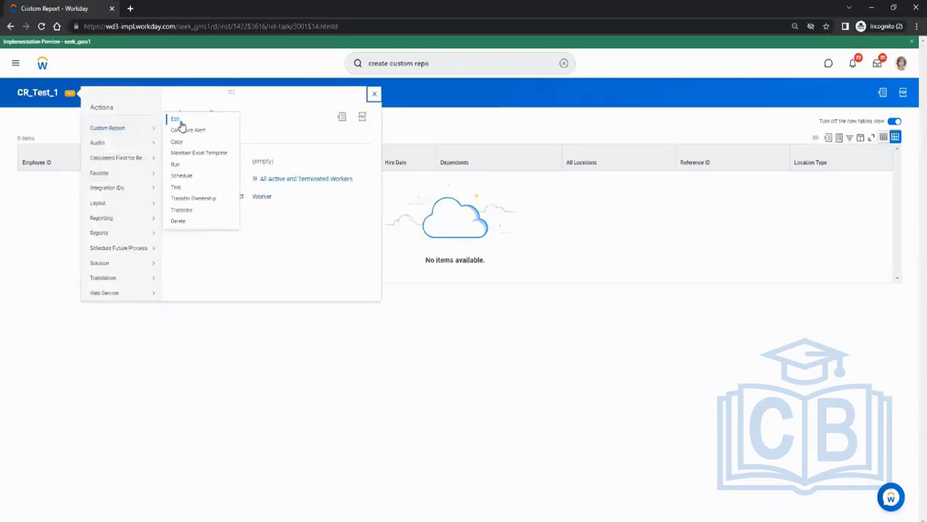
{"action": "mouse_move", "coordinate": [111, 126]}
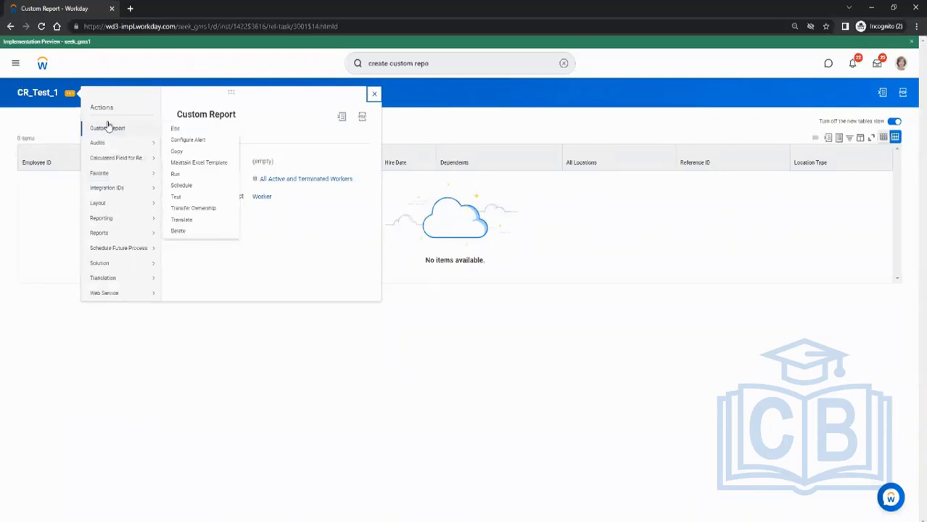
{"action": "left_click", "coordinate": [170, 129]}
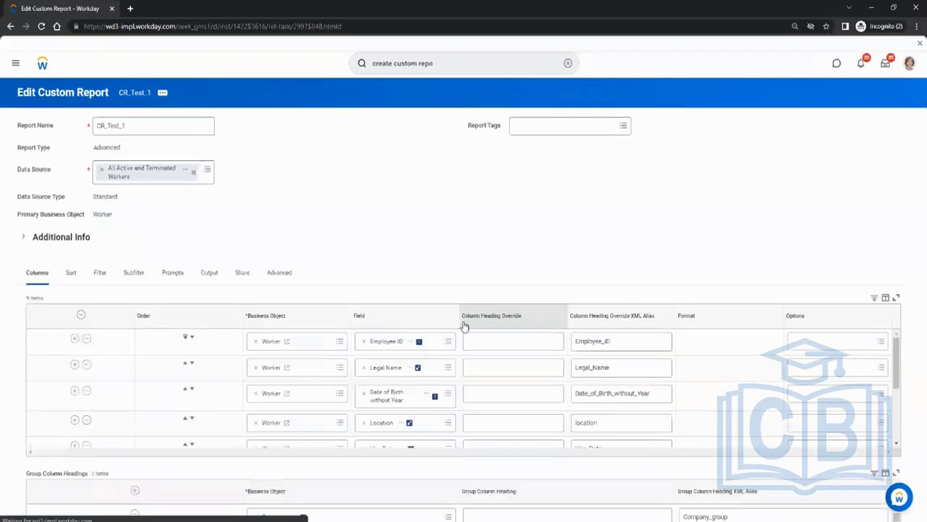
{"action": "left_click", "coordinate": [176, 281]}
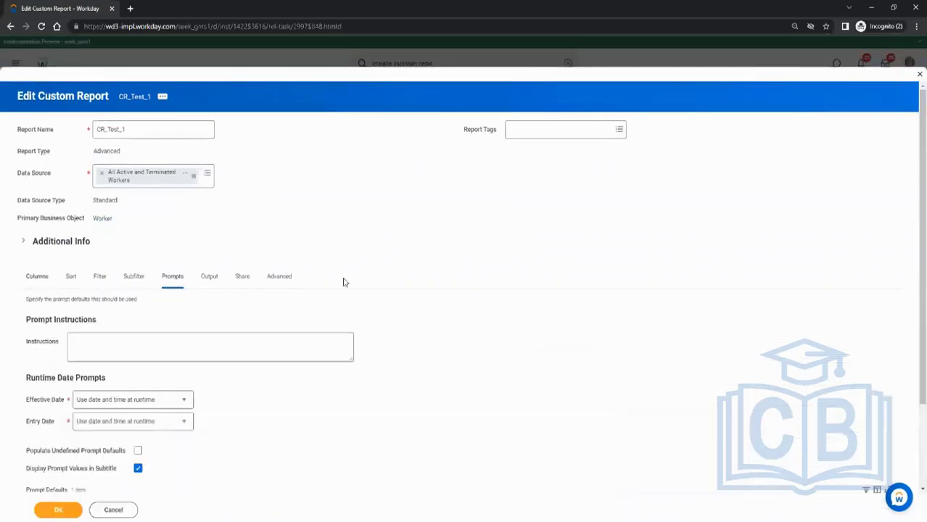
{"action": "scroll", "coordinate": [408, 276], "scroll_direction": "down", "scroll_amount": 2}
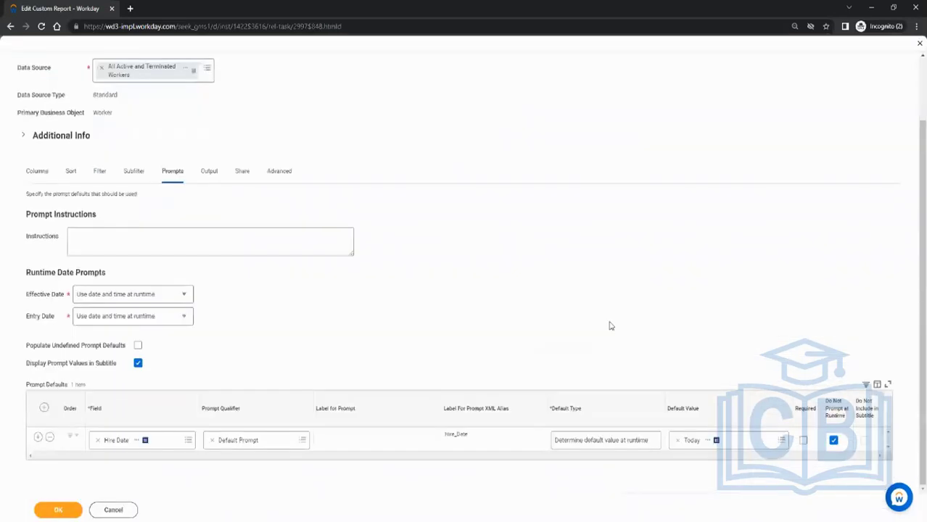
{"action": "left_click", "coordinate": [834, 441]}
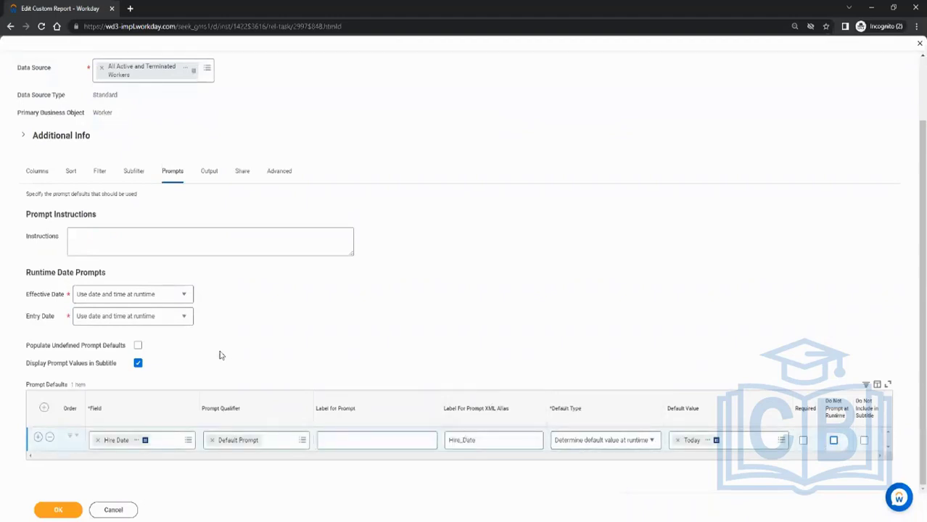
Set the Hire Date filter operator to greater than or equal to, compared against Starting Prompt.
{"action": "left_click", "coordinate": [100, 172]}
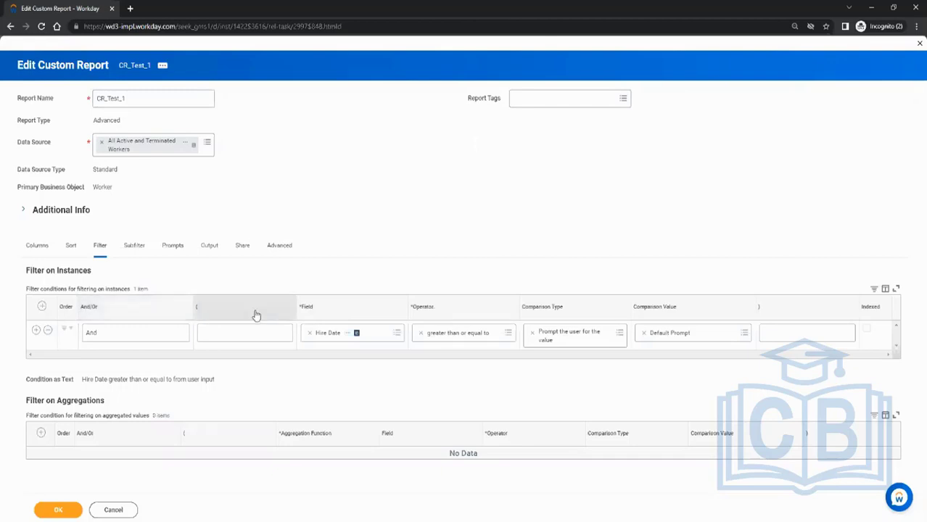
{"action": "left_click", "coordinate": [422, 335]}
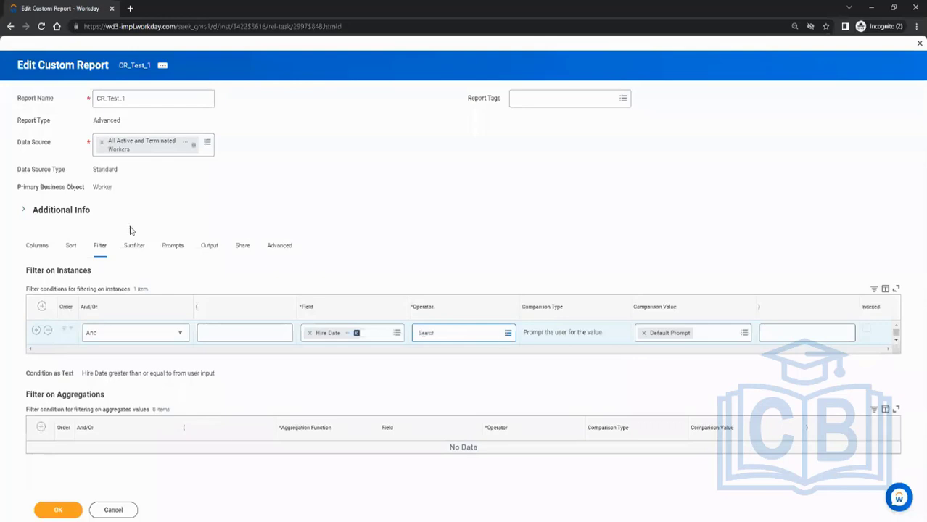
{"action": "left_click", "coordinate": [506, 333]}
{"action": "left_click", "coordinate": [472, 305]}
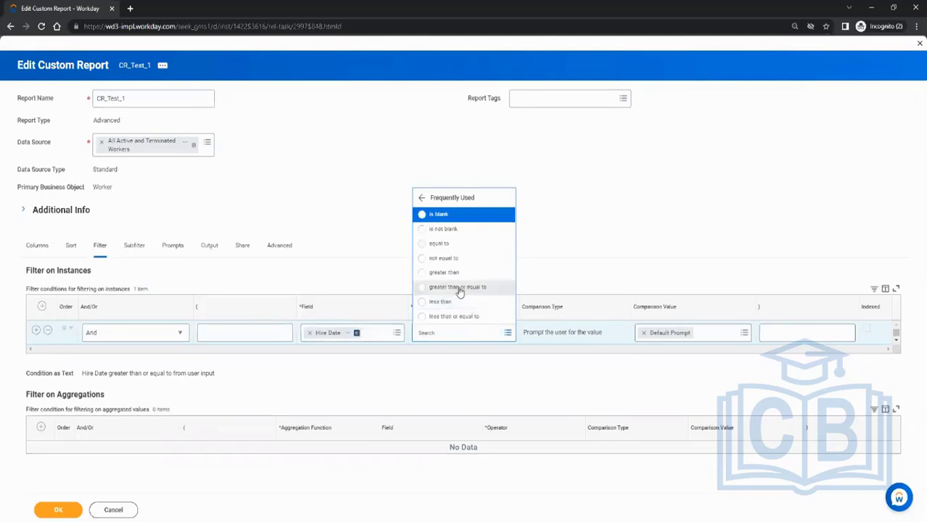
{"action": "left_click", "coordinate": [456, 288]}
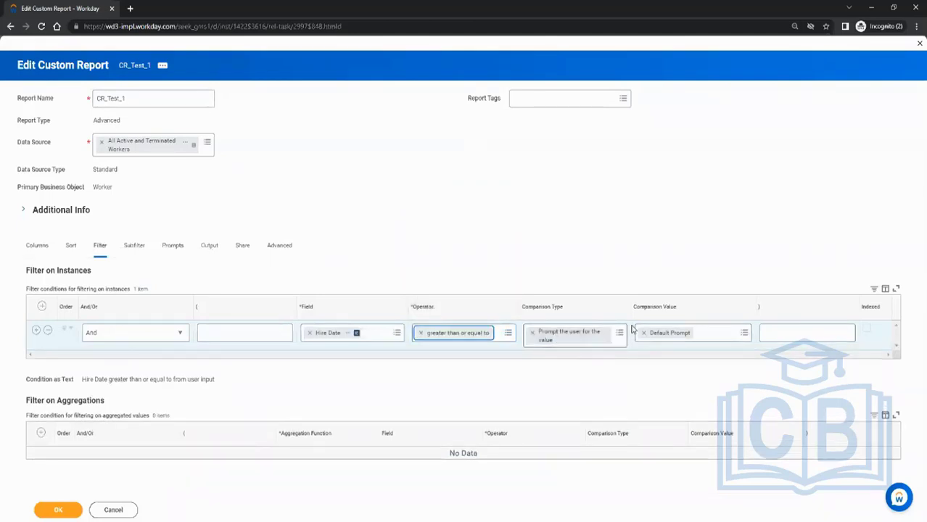
{"action": "left_click", "coordinate": [745, 338]}
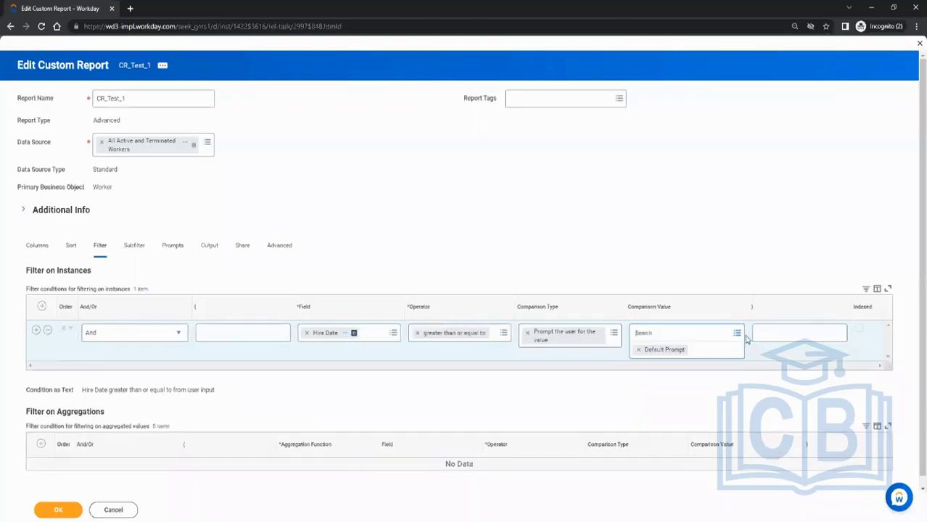
{"action": "left_click", "coordinate": [737, 336]}
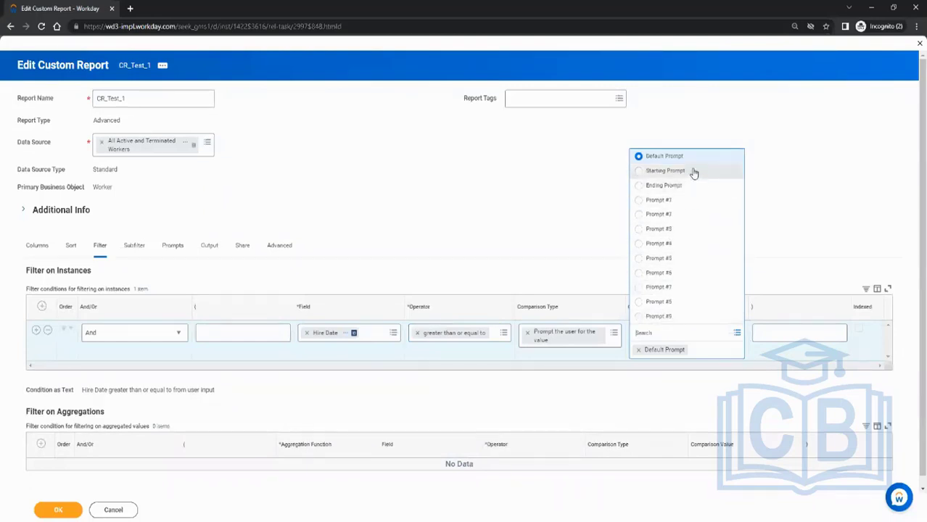
{"action": "left_click", "coordinate": [664, 170]}
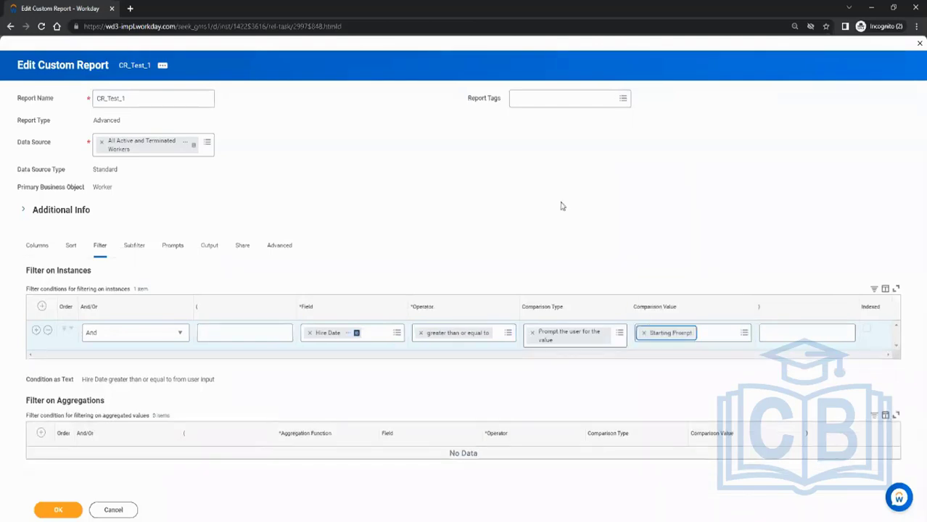
Add a second filter row on Hire Date with the operator less than.
{"action": "left_click", "coordinate": [34, 333]}
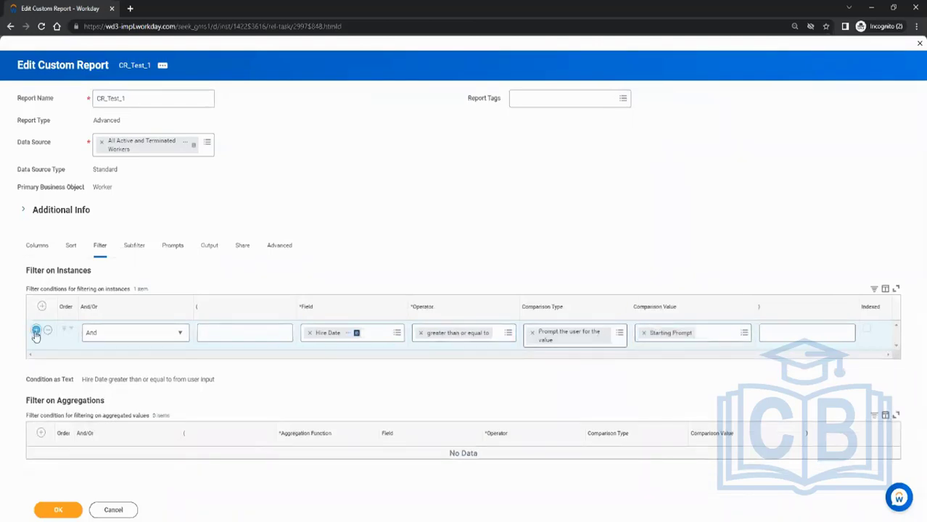
{"action": "left_click", "coordinate": [325, 362]}
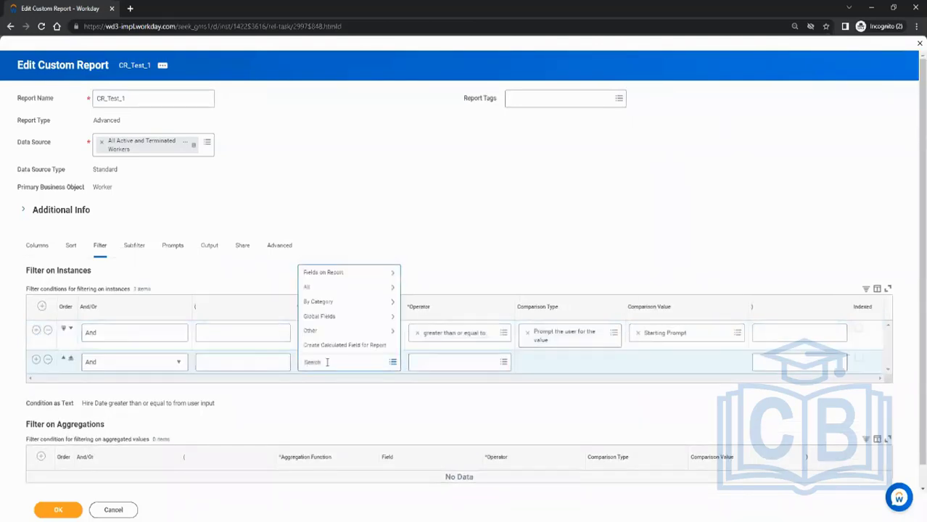
{"action": "type", "text": "hire date"}
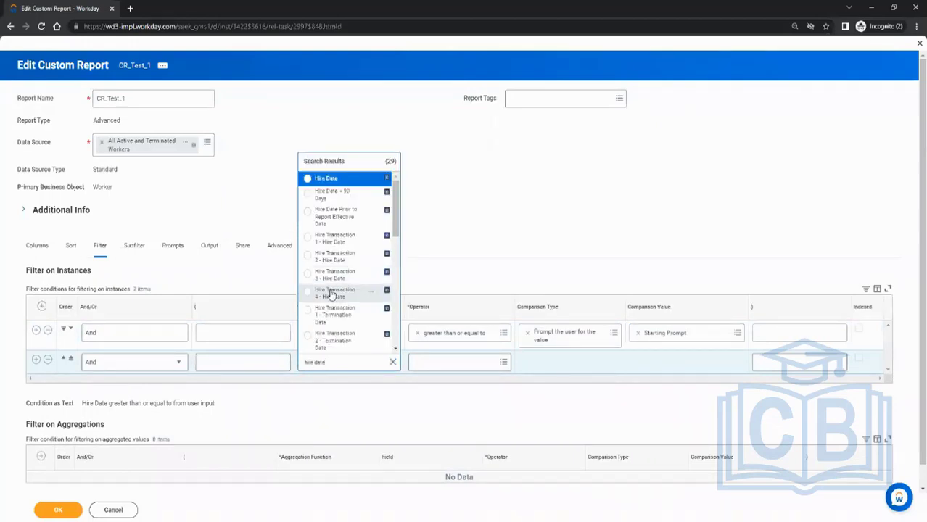
{"action": "left_click", "coordinate": [367, 181]}
{"action": "left_click", "coordinate": [428, 361]}
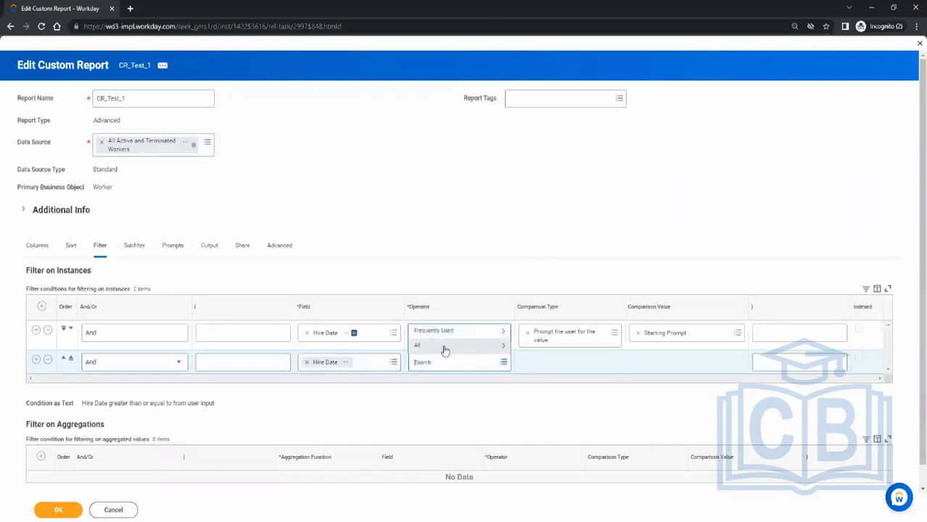
{"action": "left_click", "coordinate": [446, 347]}
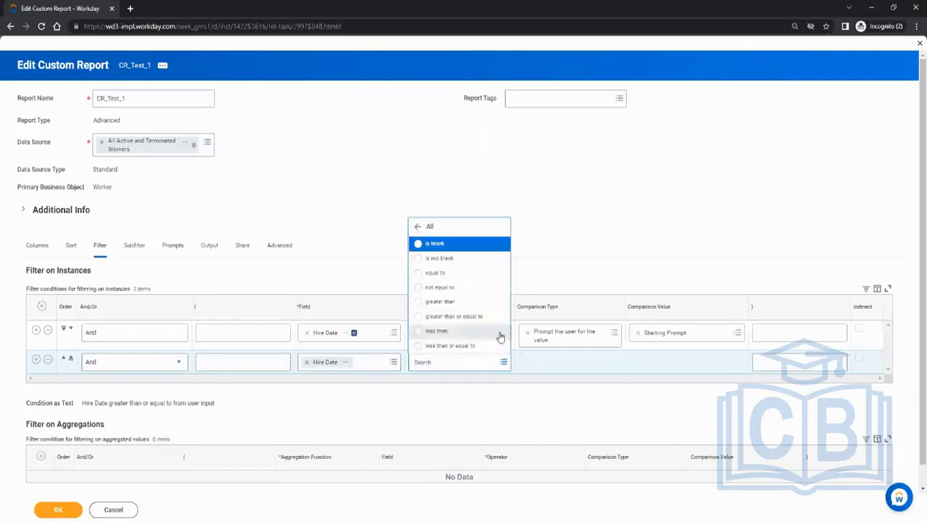
{"action": "left_click", "coordinate": [439, 331]}
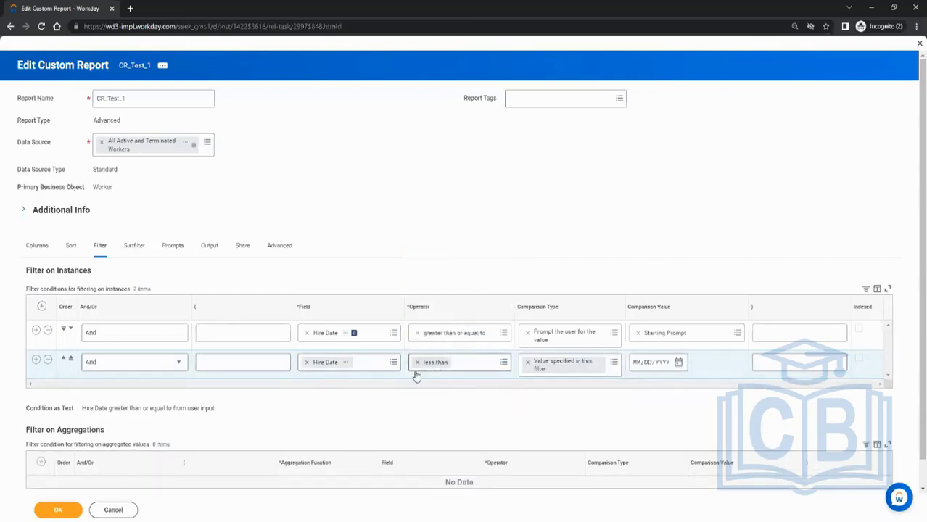
Make that condition prompt the user for its value, using Ending Prompt.
{"action": "left_click", "coordinate": [613, 362]}
{"action": "left_click", "coordinate": [585, 346]}
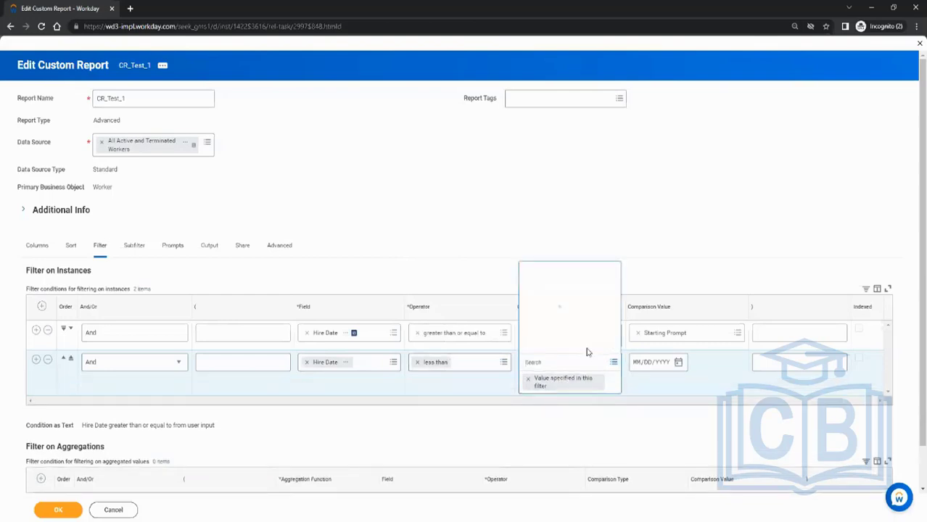
{"action": "left_click", "coordinate": [571, 292]}
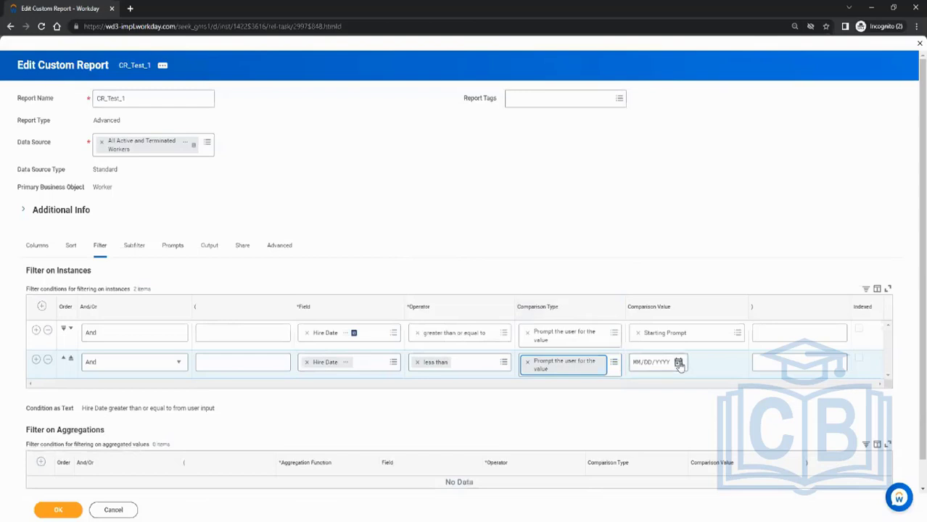
{"action": "left_click", "coordinate": [737, 362]}
{"action": "left_click", "coordinate": [738, 363]}
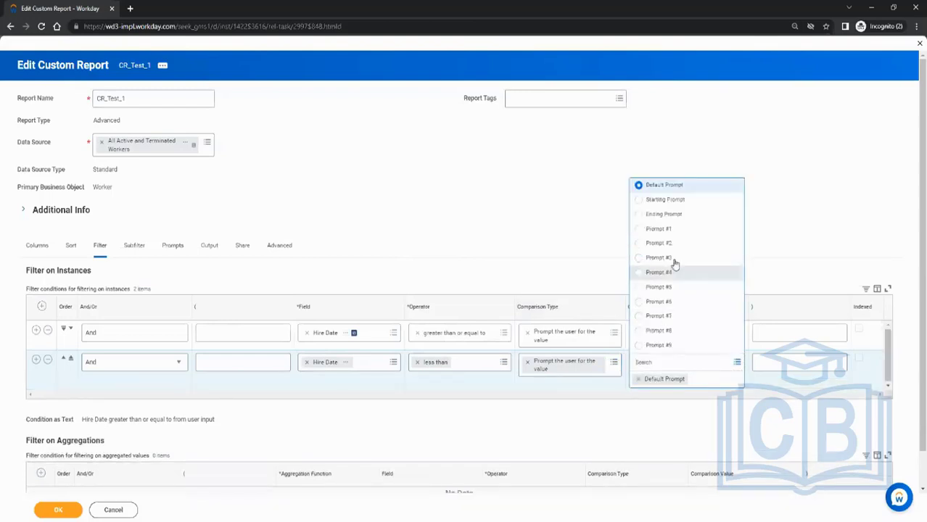
{"action": "left_click", "coordinate": [686, 218]}
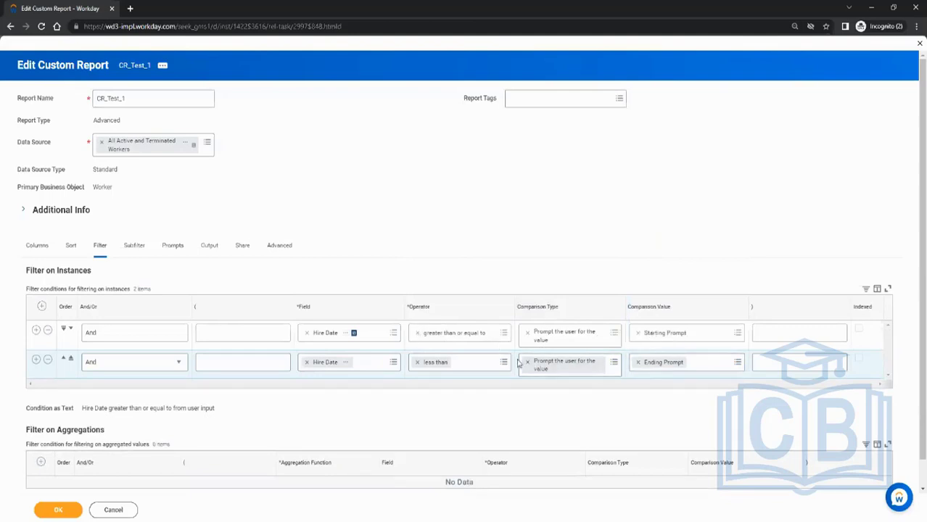
On the Prompts tab, delete the old Hire Date prompt default row.
{"action": "left_click", "coordinate": [174, 247]}
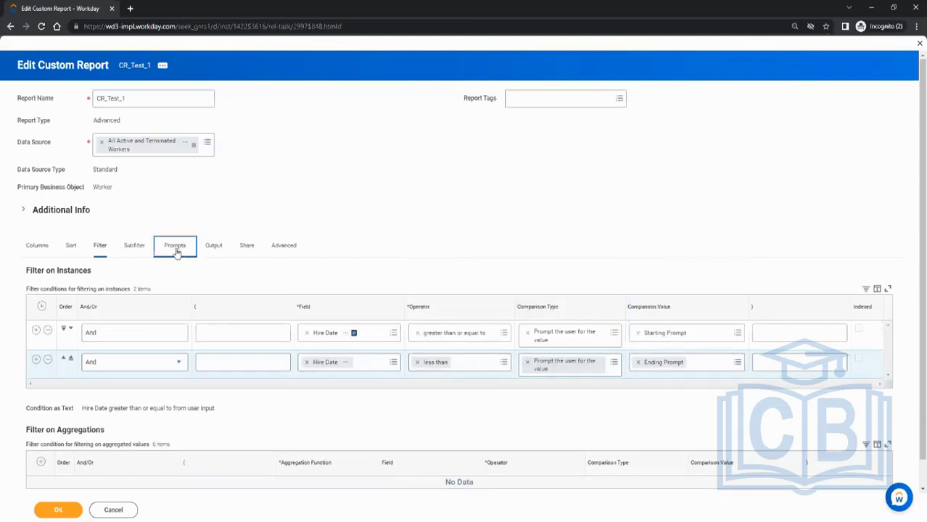
{"action": "scroll", "coordinate": [182, 286], "scroll_direction": "down", "scroll_amount": 2}
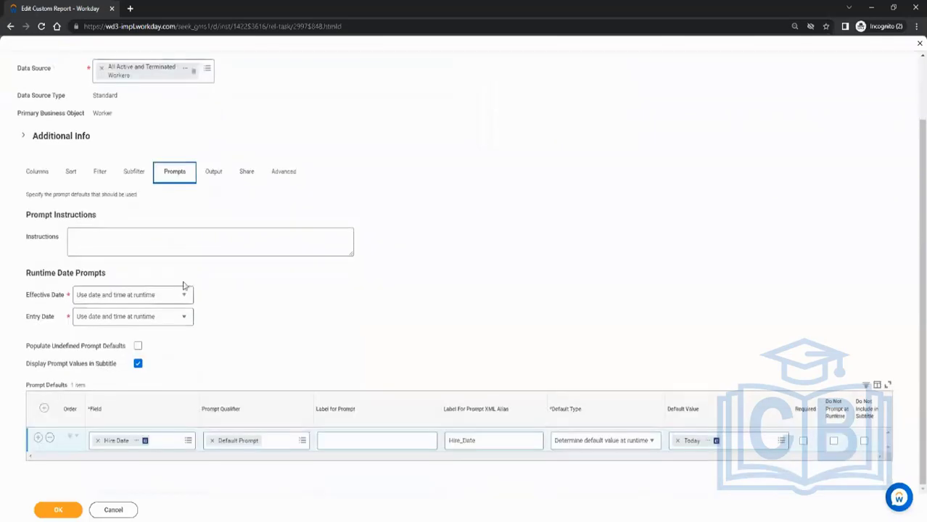
{"action": "left_click", "coordinate": [49, 438]}
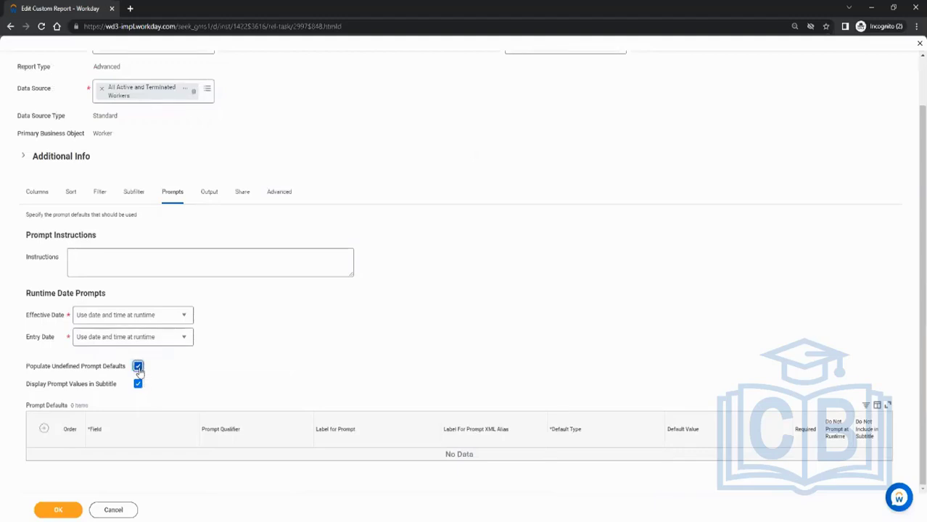
{"action": "scroll", "coordinate": [317, 353], "scroll_direction": "down", "scroll_amount": 1}
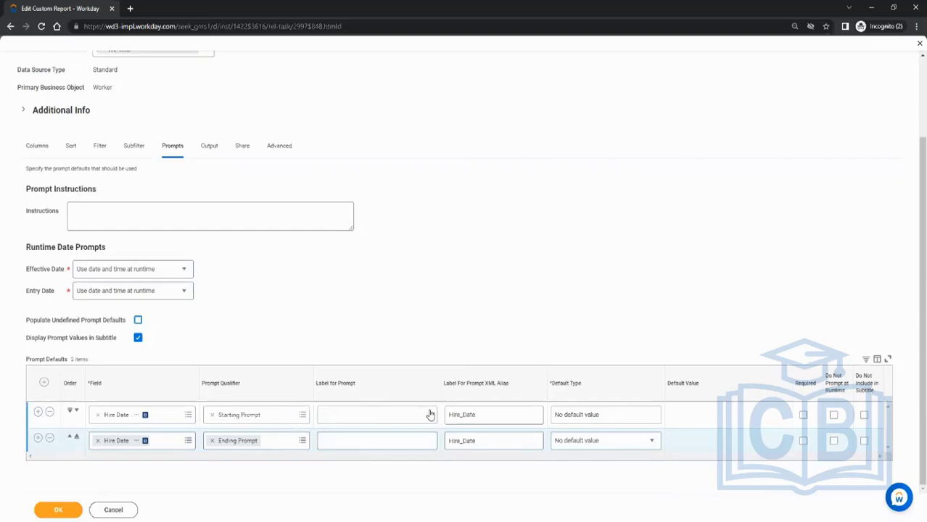
Enter label 'To Date' and alias To_Date for the second prompt, then start the From_Date alias.
{"action": "left_click", "coordinate": [361, 416]}
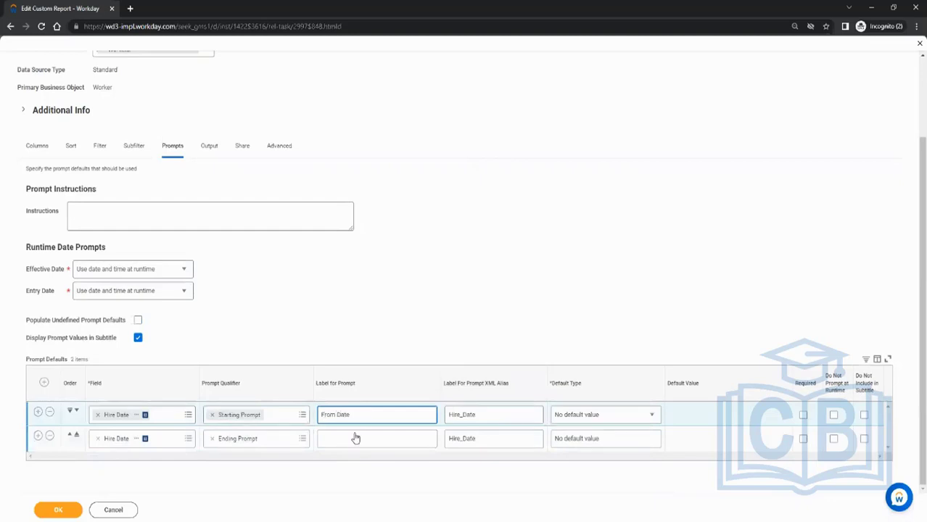
{"action": "left_click", "coordinate": [354, 437]}
{"action": "type", "text": "To Date"}
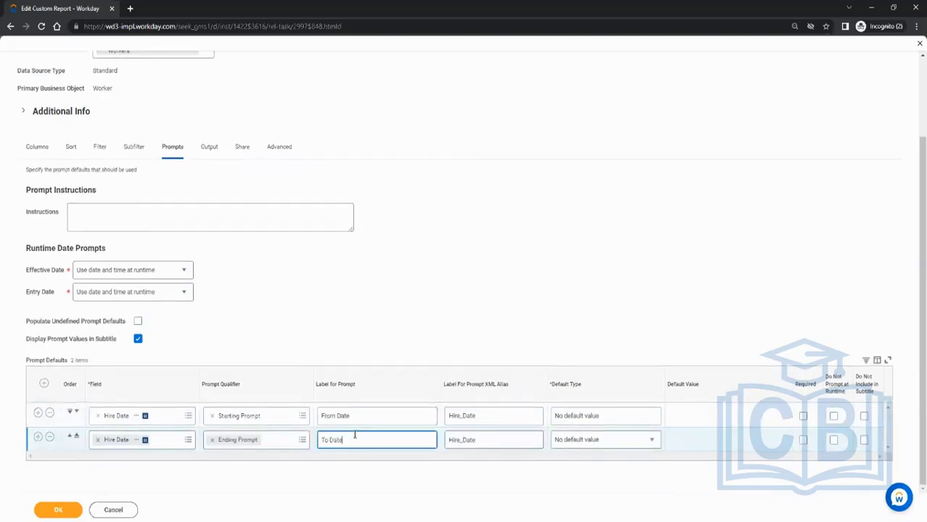
{"action": "key", "text": "Tab"}
{"action": "type", "text": "Th"}
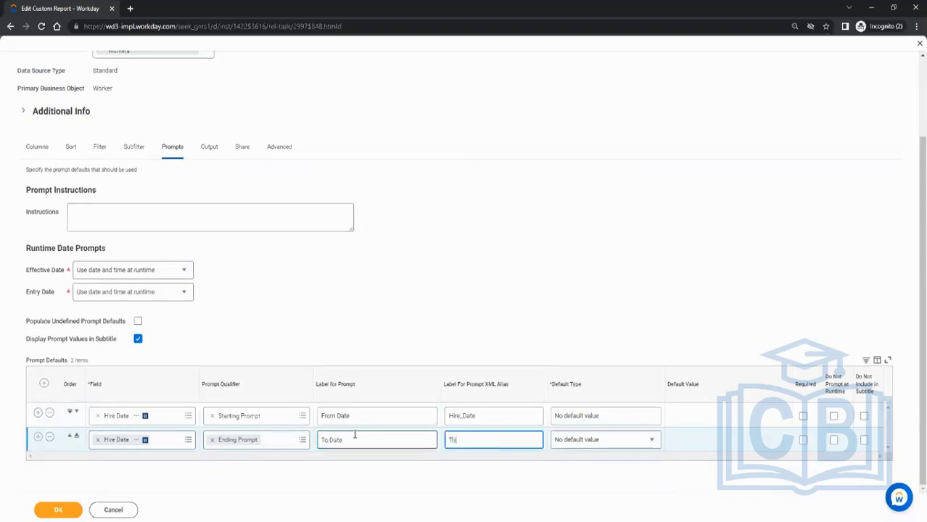
{"action": "type", "text": "_Date"}
{"action": "left_click", "coordinate": [354, 437]}
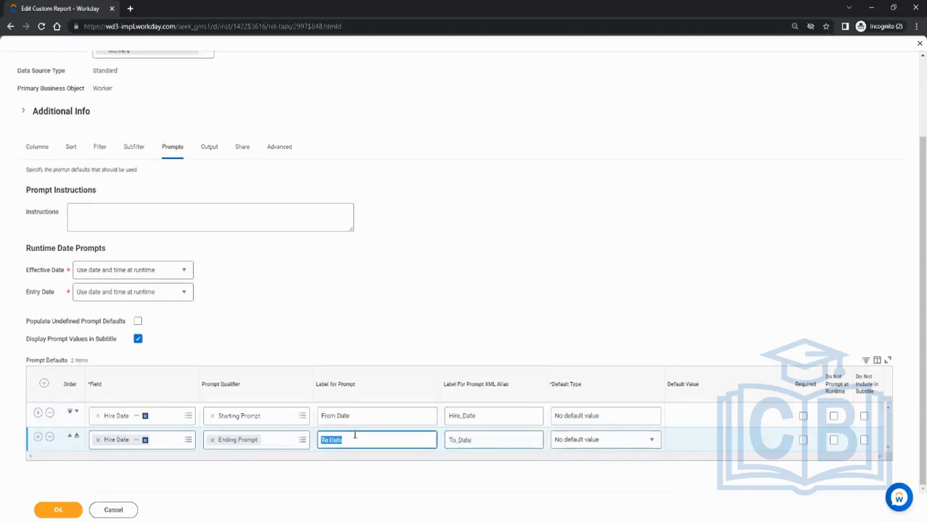
{"action": "left_click", "coordinate": [496, 417]}
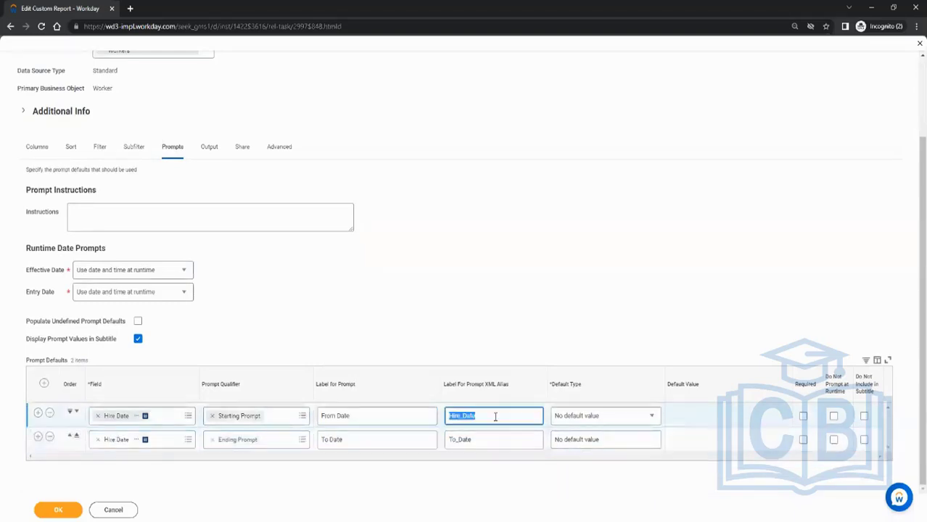
{"action": "type", "text": "From"}
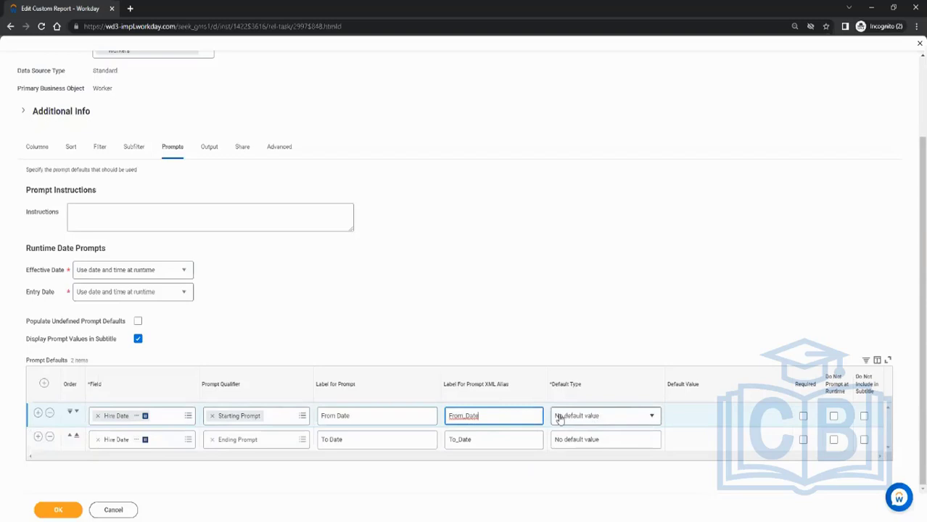
Give the From Date prompt a specified default value of 01/01/2022.
{"action": "left_click", "coordinate": [651, 416]}
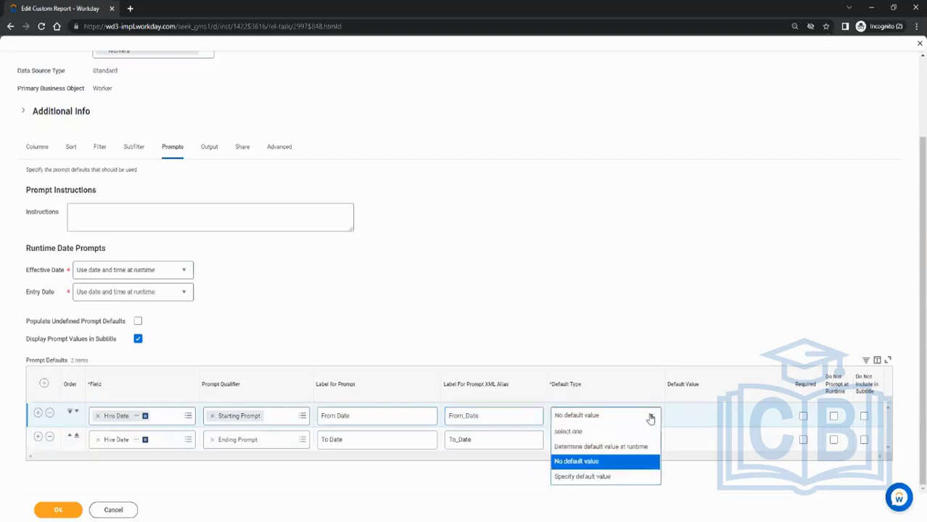
{"action": "left_click", "coordinate": [588, 478]}
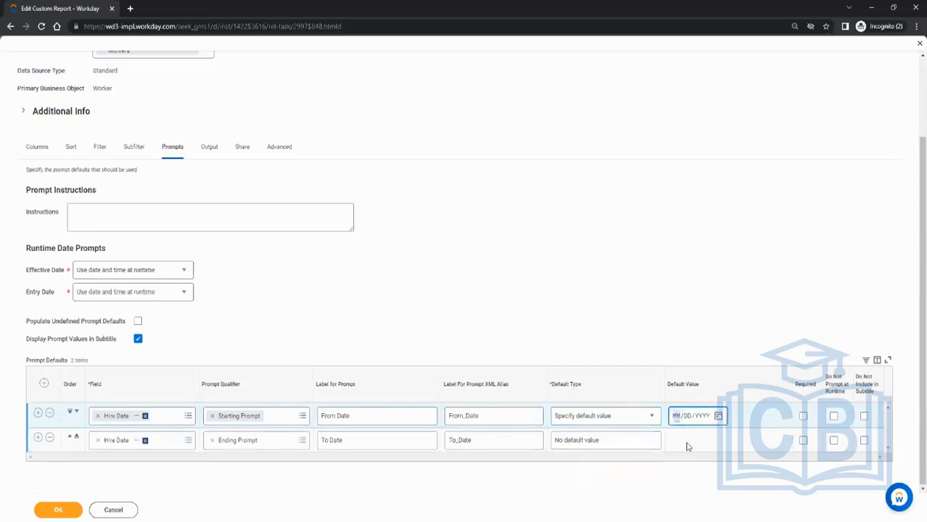
{"action": "type", "text": "0101"}
Default the To Date prompt to Today, determined at runtime.
{"action": "left_click", "coordinate": [647, 439]}
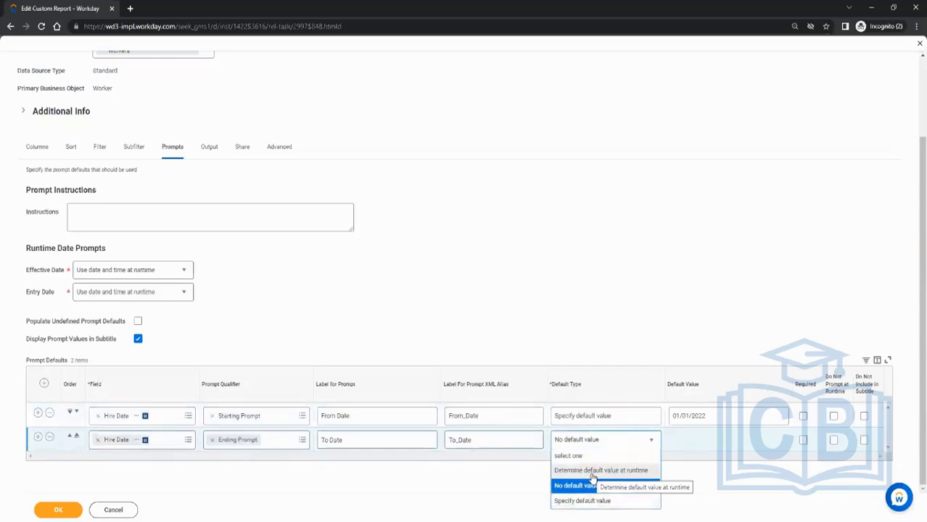
{"action": "left_click", "coordinate": [593, 473]}
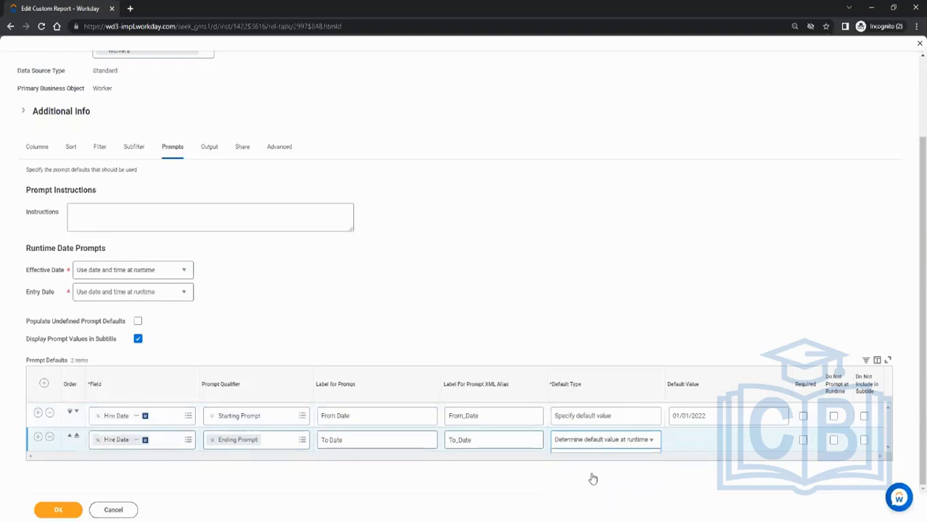
{"action": "left_click", "coordinate": [684, 439]}
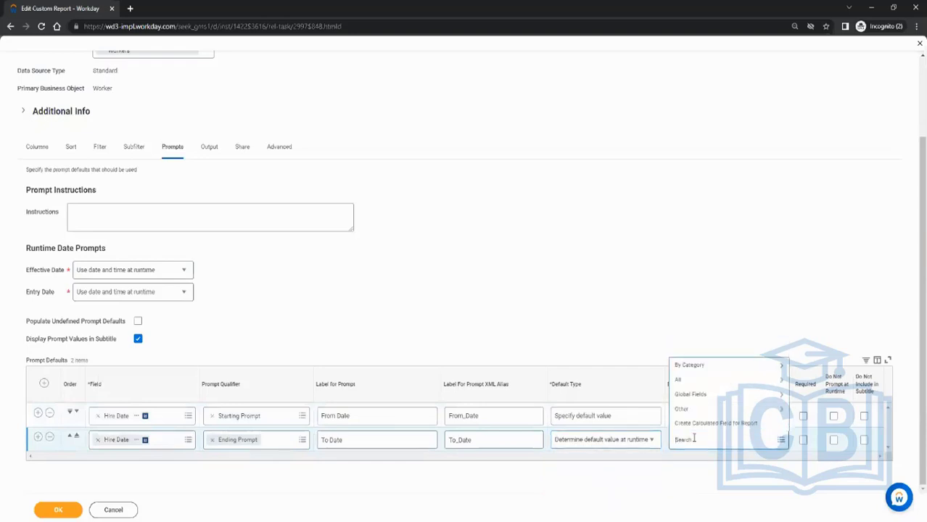
{"action": "type", "text": "today"}
{"action": "key", "text": "Return"}
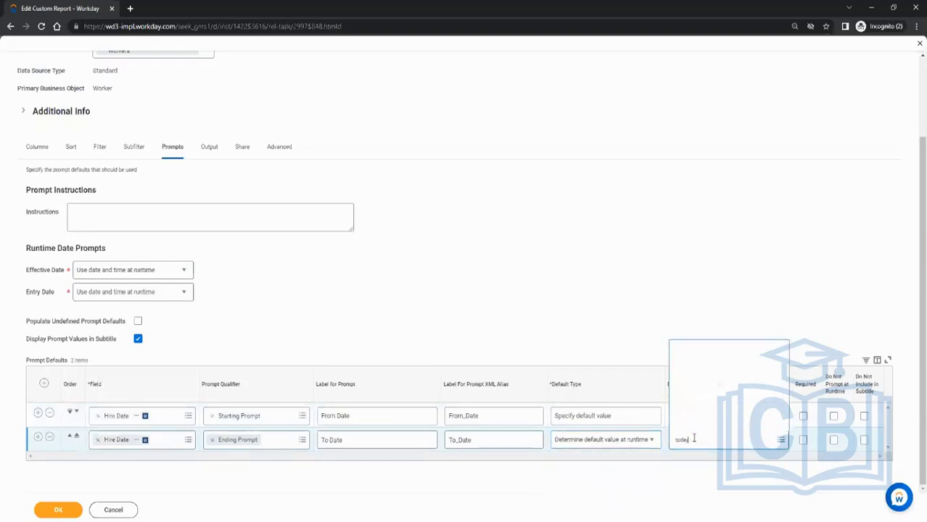
{"action": "left_click", "coordinate": [686, 333]}
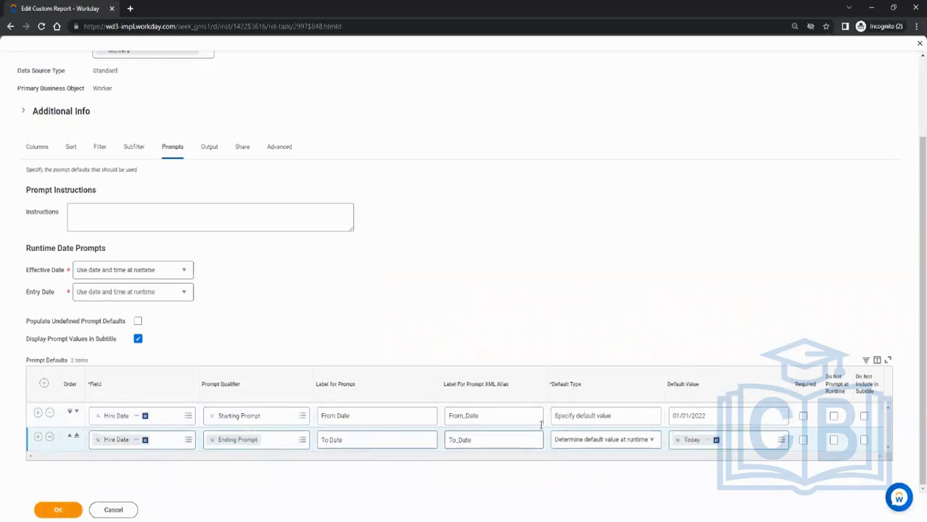
Make both the From Date and To Date prompts required and save the report.
{"action": "left_click", "coordinate": [803, 416]}
{"action": "left_click", "coordinate": [803, 439]}
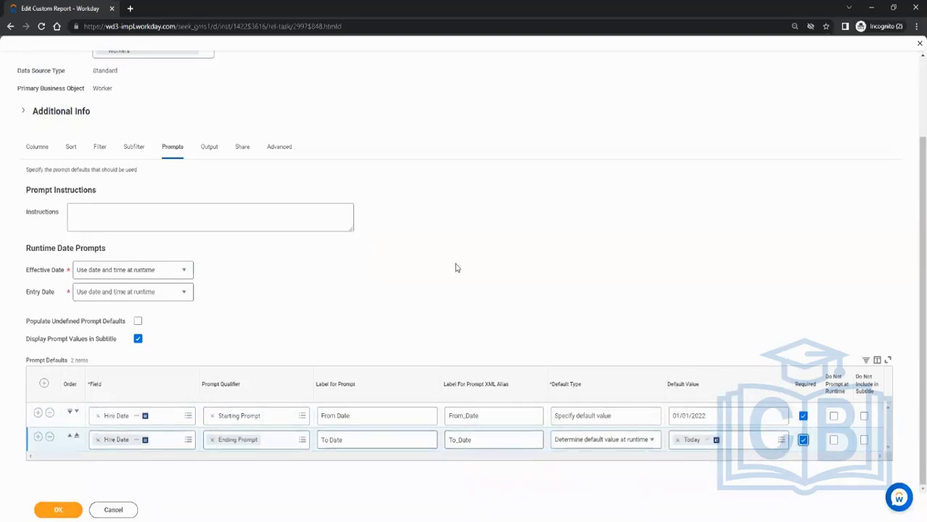
{"action": "left_click", "coordinate": [58, 509]}
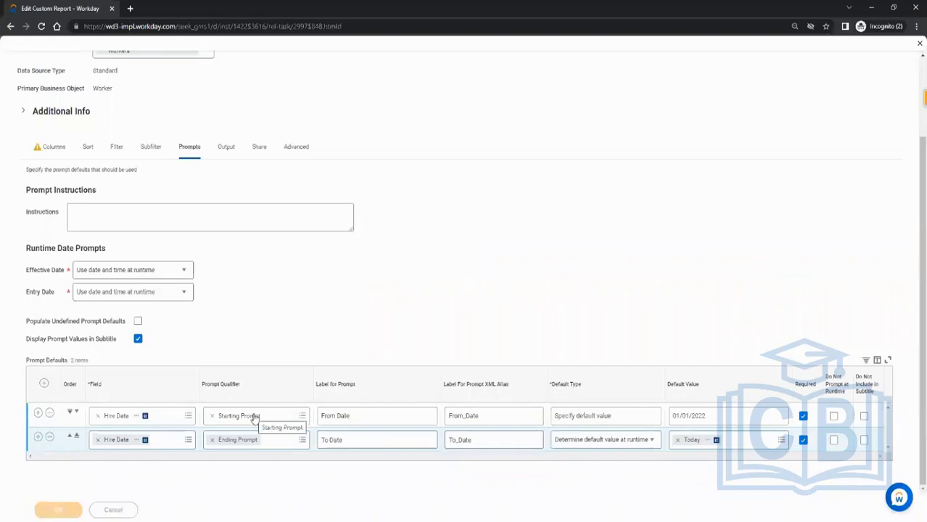
Confirm the save, then run CR_Test_1 with To Date set to April 1, 2022.
{"action": "left_click", "coordinate": [74, 511]}
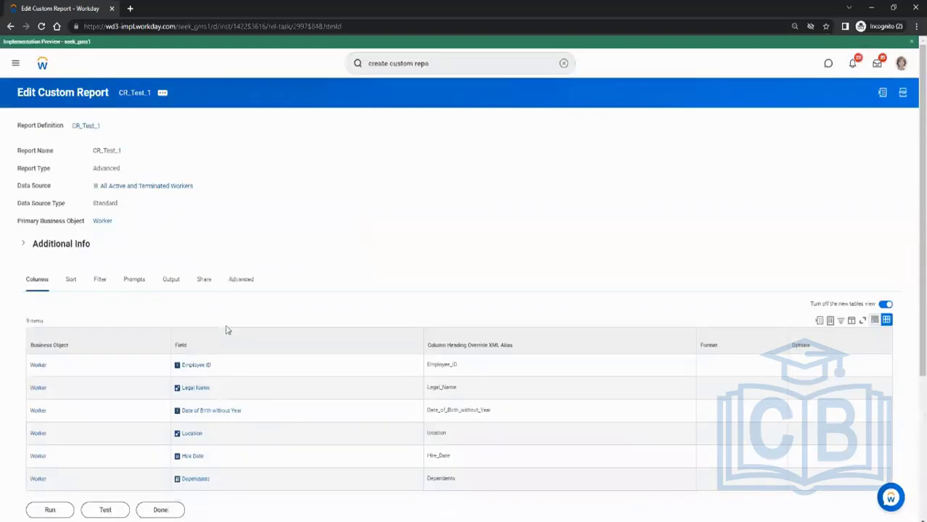
{"action": "left_click", "coordinate": [51, 511]}
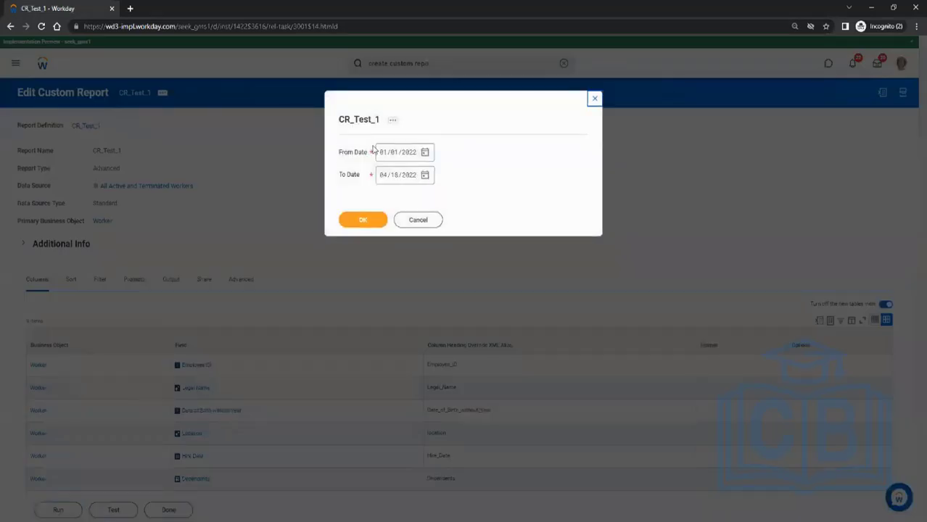
{"action": "left_click", "coordinate": [426, 175]}
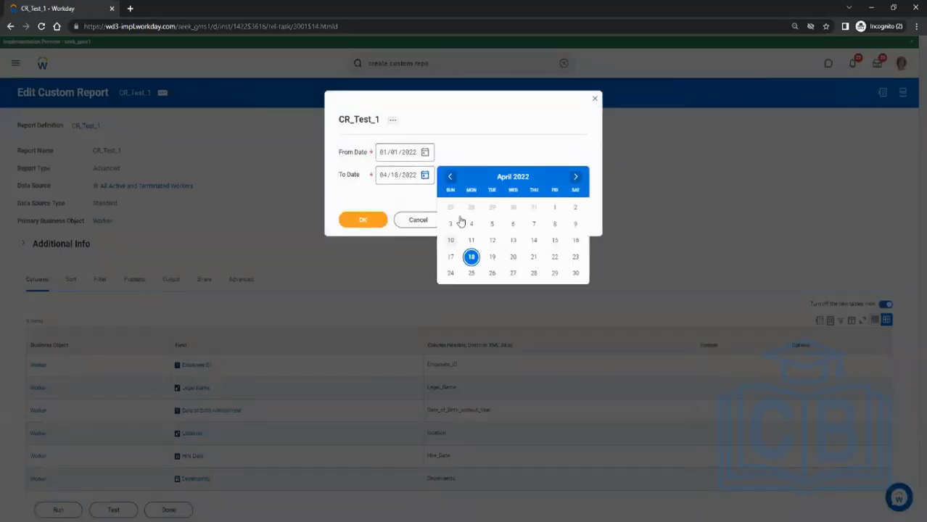
{"action": "left_click", "coordinate": [555, 208]}
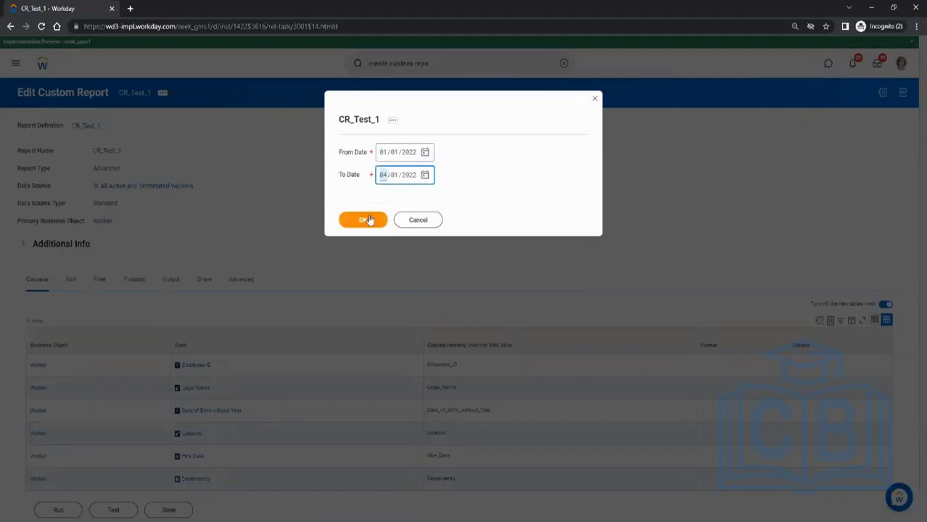
{"action": "left_click", "coordinate": [367, 219]}
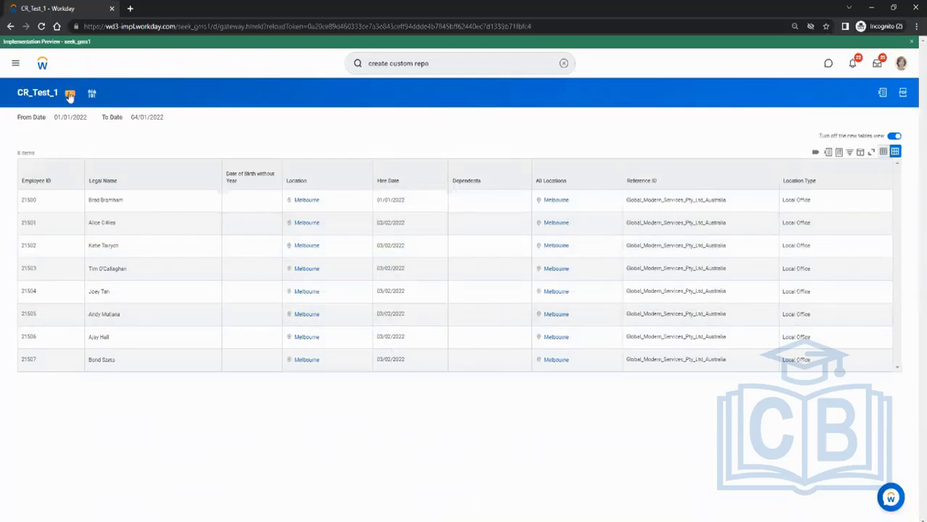
{"action": "left_click", "coordinate": [70, 97]}
Reopen CR_Test_1 for editing and save its definition, resubmitting past the alert.
{"action": "mouse_move", "coordinate": [124, 129]}
{"action": "left_click", "coordinate": [177, 130]}
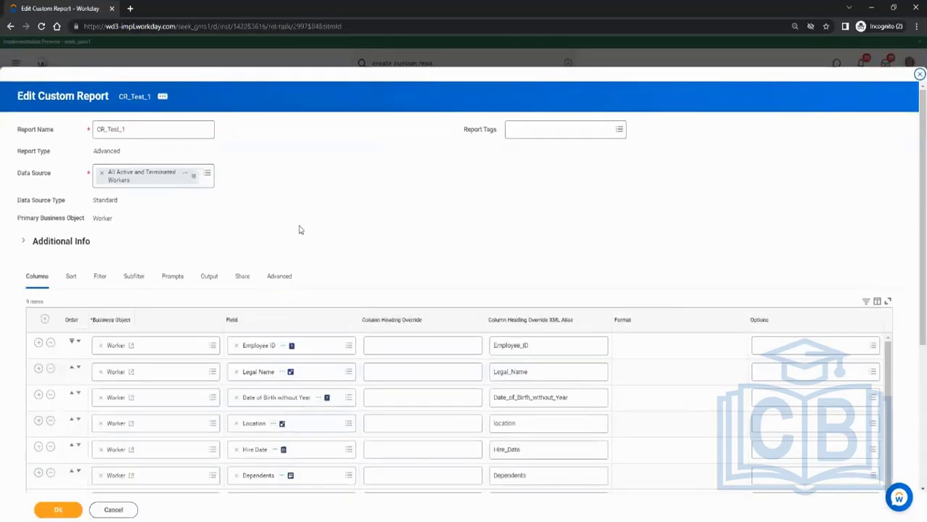
{"action": "scroll", "coordinate": [299, 230], "scroll_direction": "down", "scroll_amount": 3}
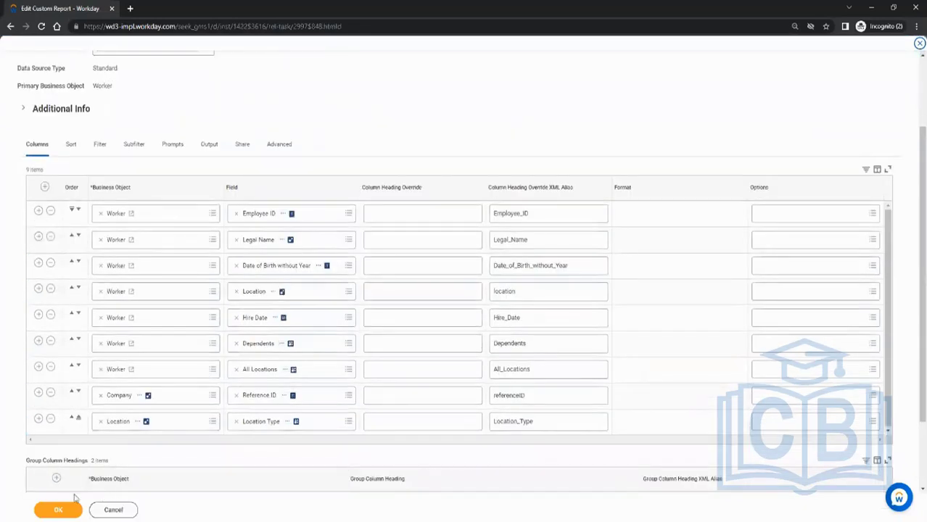
{"action": "left_click", "coordinate": [62, 511]}
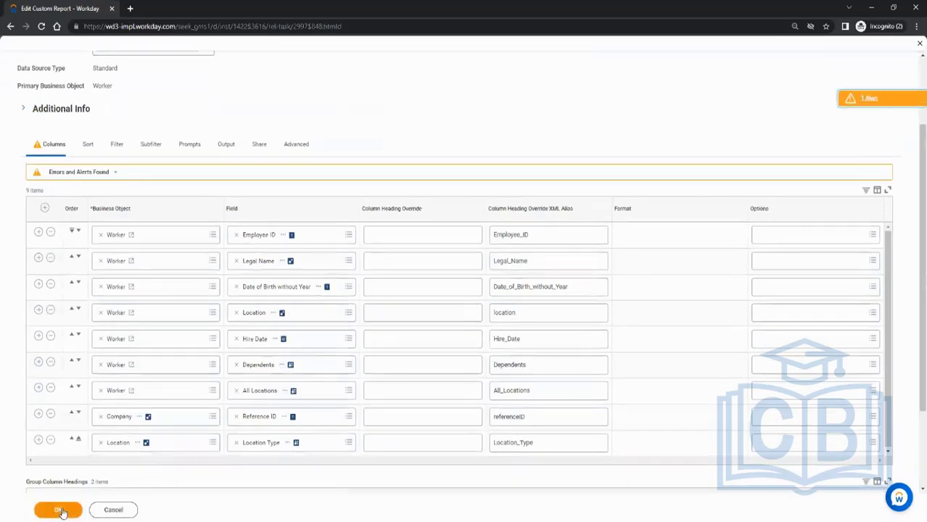
{"action": "left_click", "coordinate": [61, 511]}
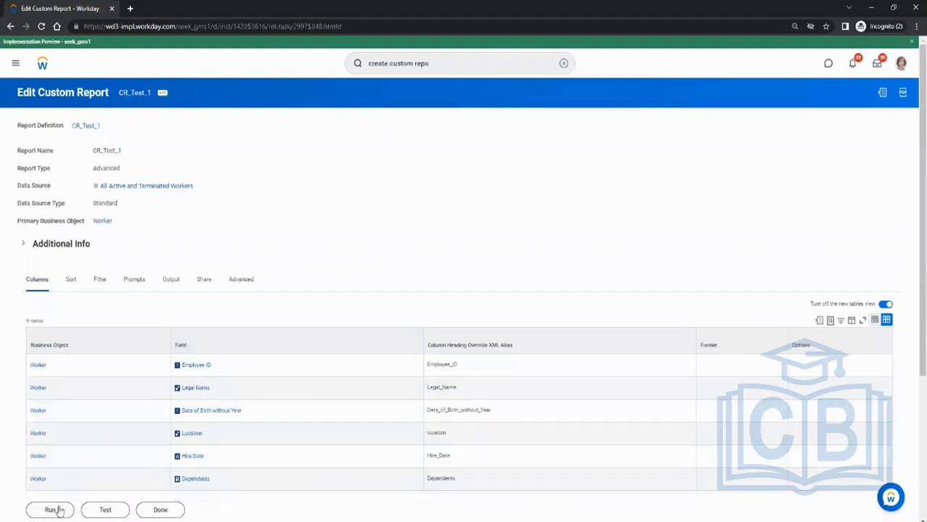
Run CR_Test_1 for hire dates 01/01/2022 to 04/18/2022, listing eight Melbourne workers.
{"action": "left_click", "coordinate": [57, 509]}
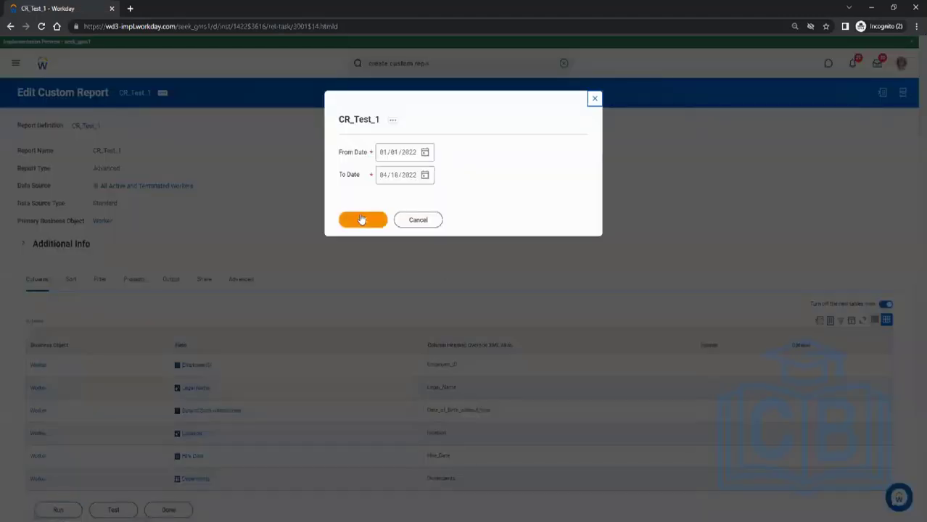
{"action": "left_click", "coordinate": [363, 220]}
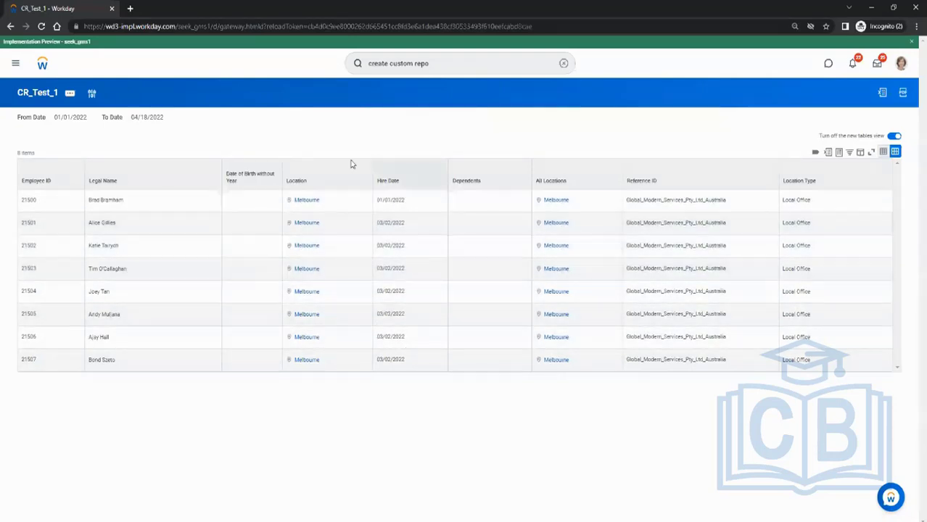
{"action": "left_click", "coordinate": [71, 95]}
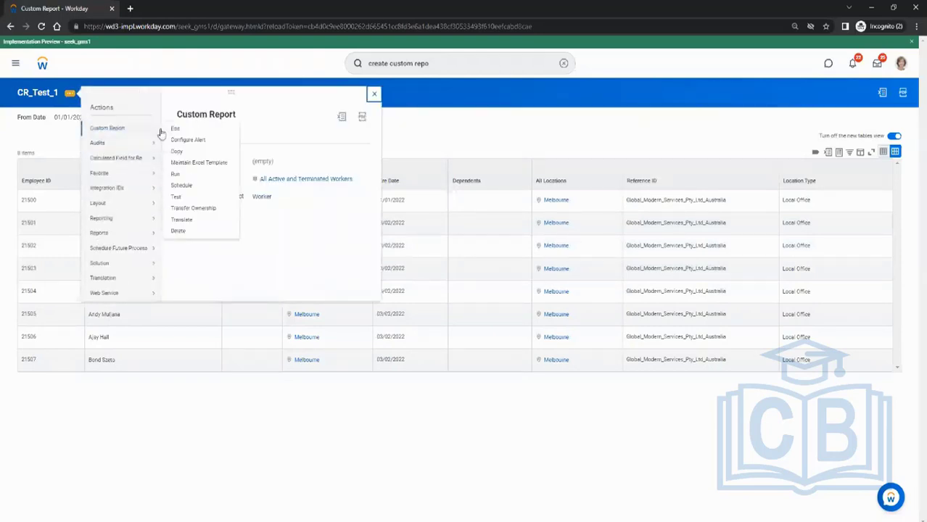
Edit CR_Test_1 and add a new filter condition row on the Location field.
{"action": "left_click", "coordinate": [263, 253]}
{"action": "left_click", "coordinate": [310, 289]}
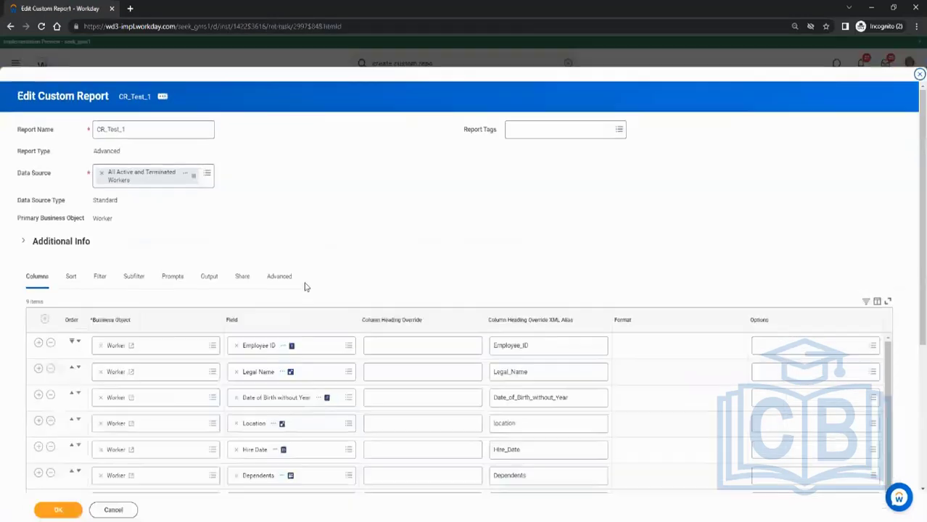
{"action": "left_click", "coordinate": [99, 278]}
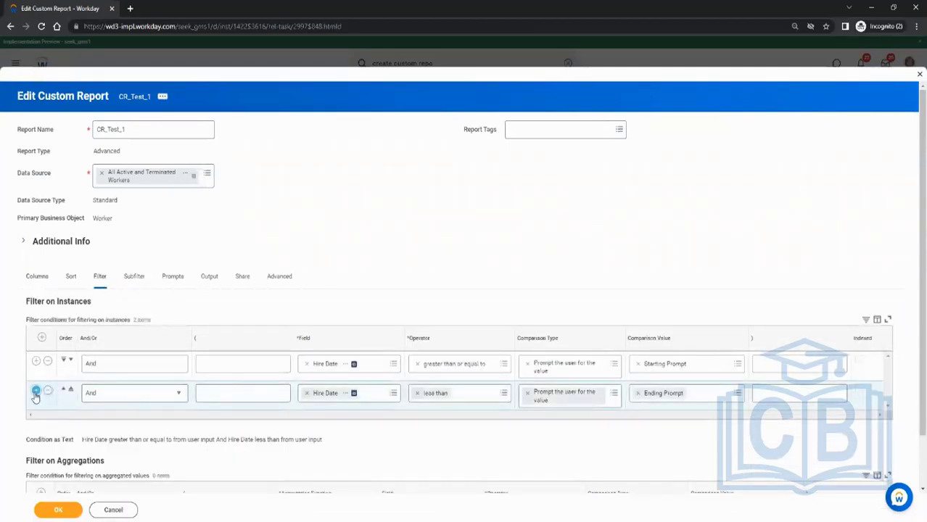
{"action": "left_click", "coordinate": [35, 390]}
{"action": "left_click", "coordinate": [323, 424]}
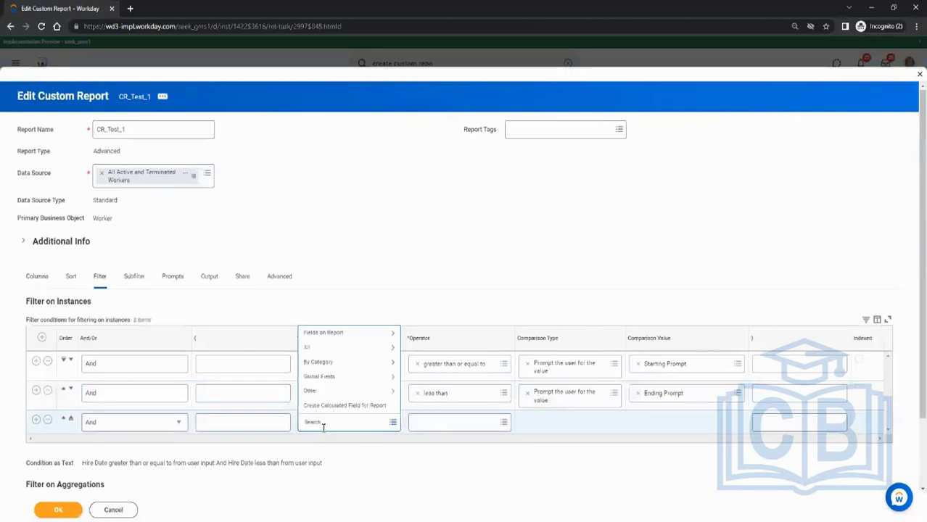
{"action": "type", "text": "location"}
{"action": "key", "text": "Return"}
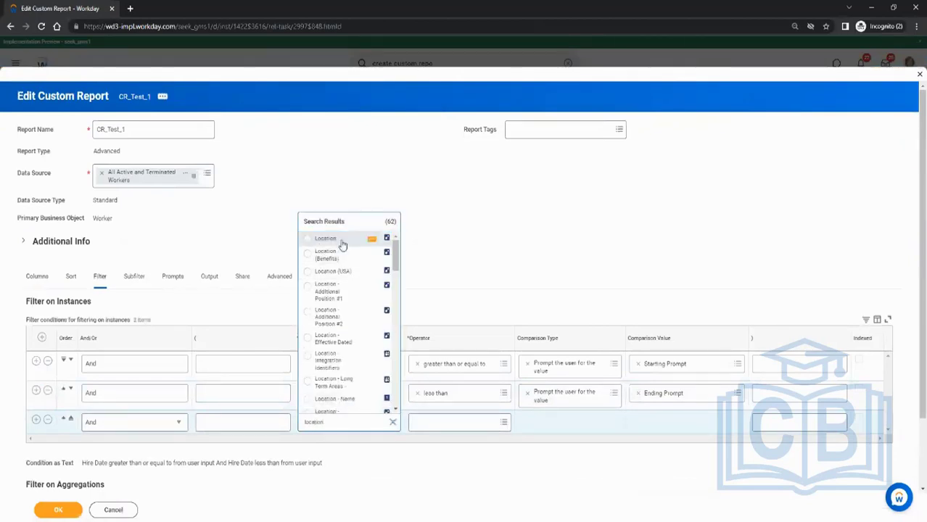
{"action": "left_click", "coordinate": [367, 239]}
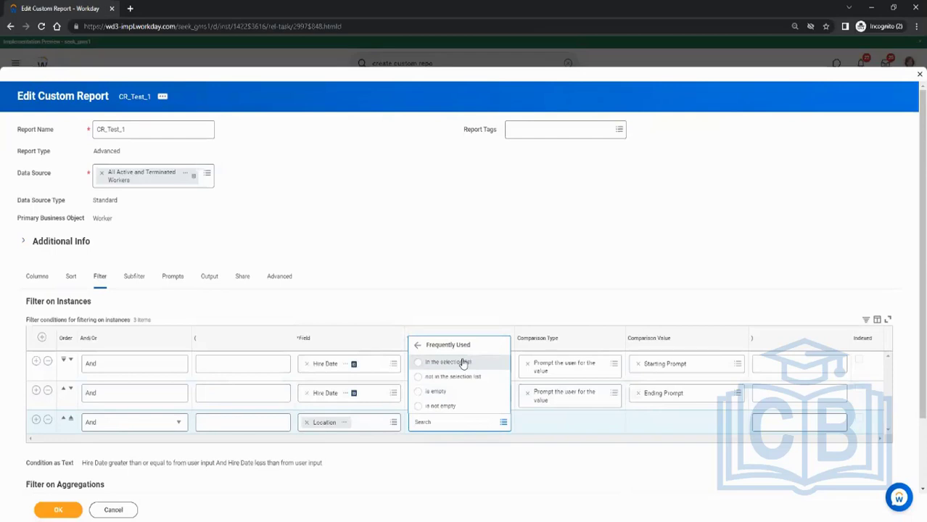
Set the Location filter to 'in the selection list', prompting the user via Default Prompt.
{"action": "left_click", "coordinate": [463, 363]}
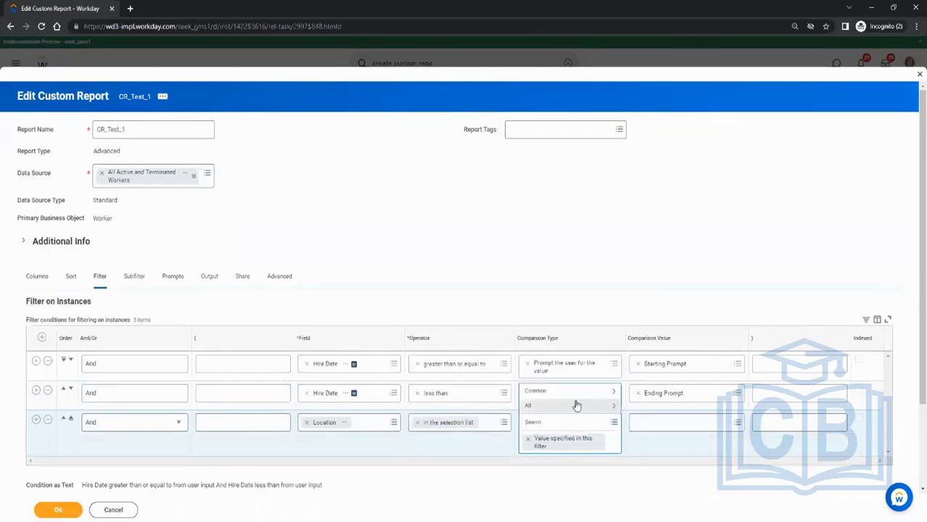
{"action": "left_click", "coordinate": [614, 424]}
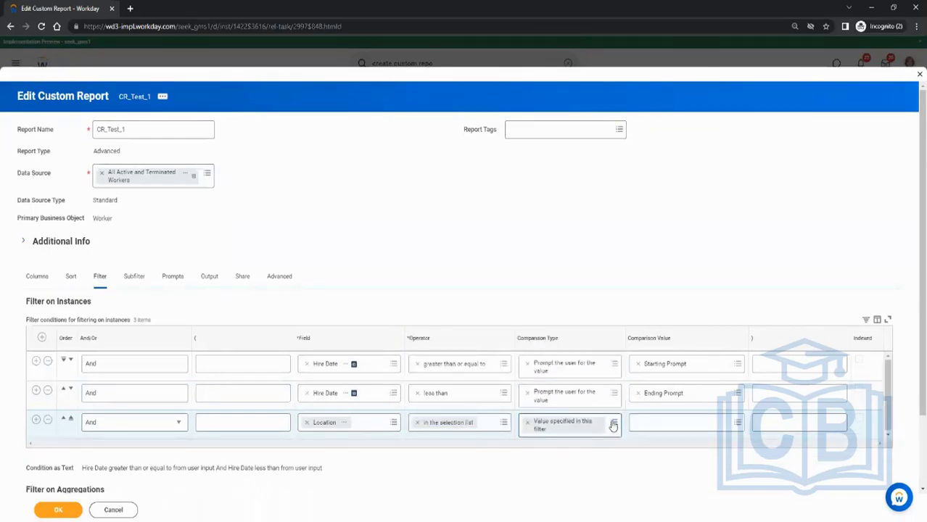
{"action": "left_click", "coordinate": [614, 425]}
{"action": "left_click", "coordinate": [580, 389]}
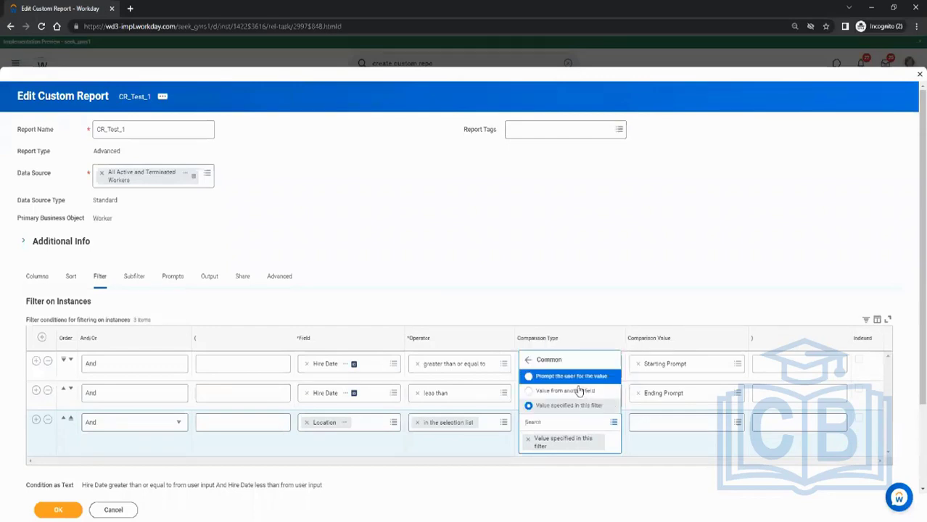
{"action": "left_click", "coordinate": [571, 376]}
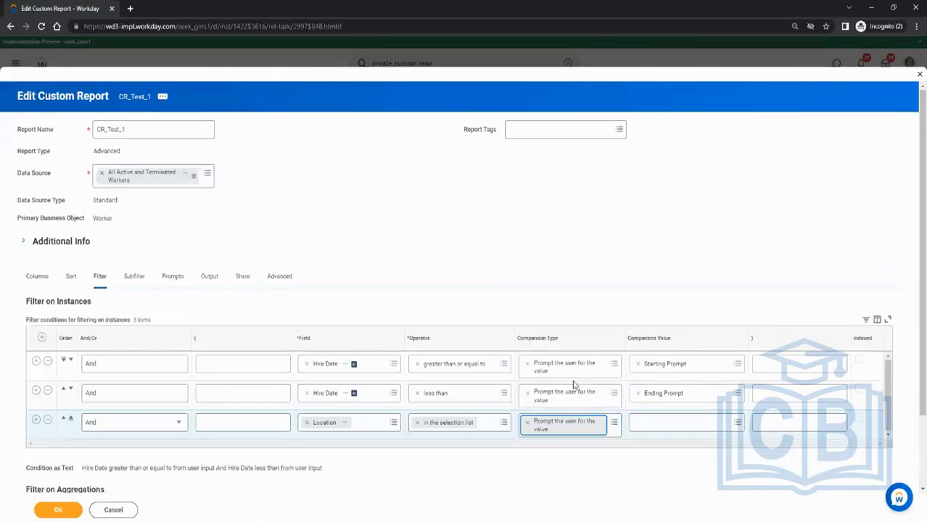
{"action": "left_click", "coordinate": [695, 428]}
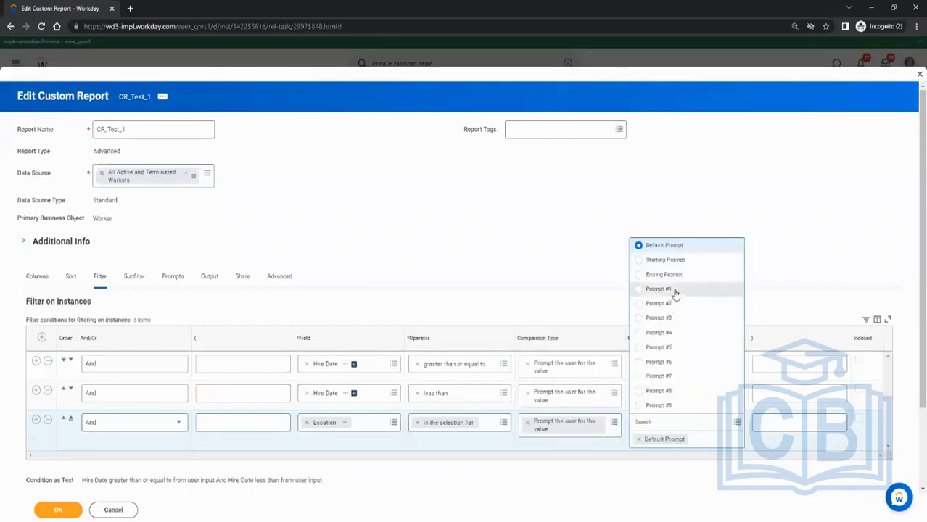
{"action": "left_click", "coordinate": [535, 233]}
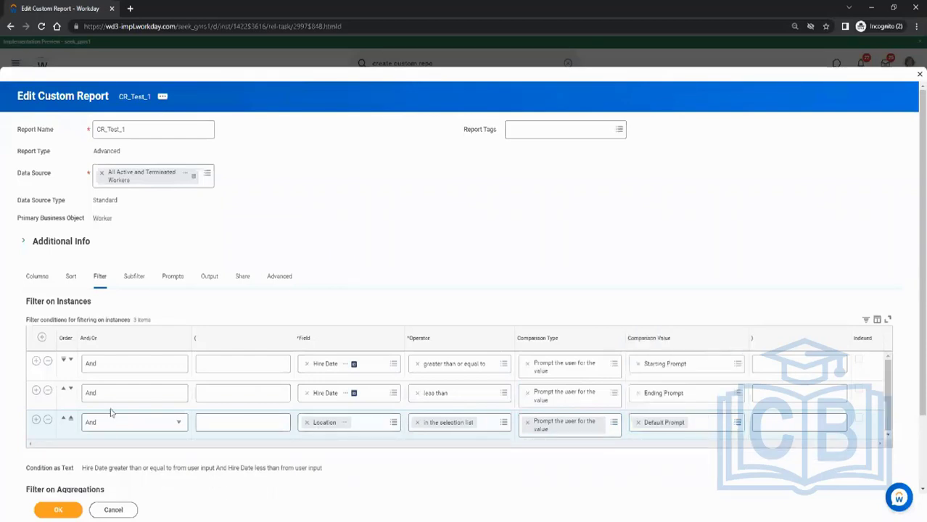
{"action": "left_click", "coordinate": [172, 277]}
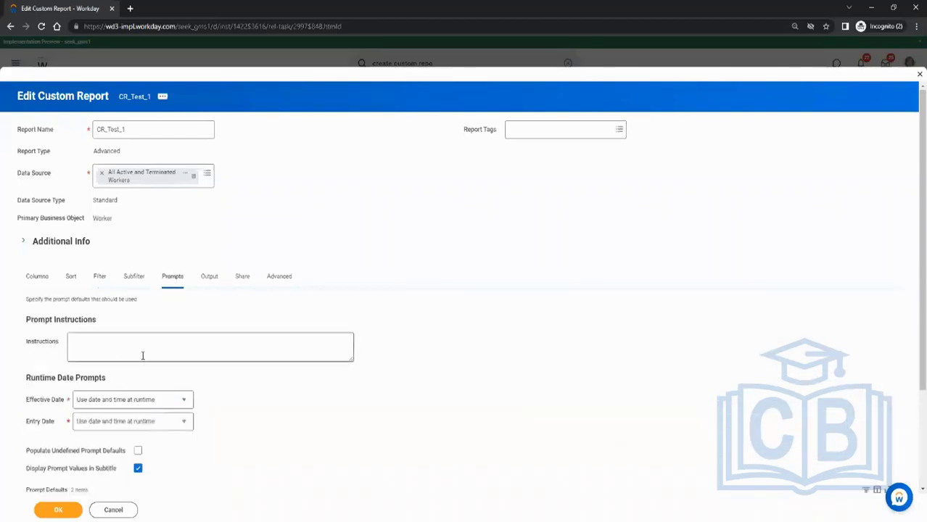
Include Location among the prompt defaults and save, resubmitting past the alert.
{"action": "scroll", "coordinate": [143, 356], "scroll_direction": "down", "scroll_amount": 2}
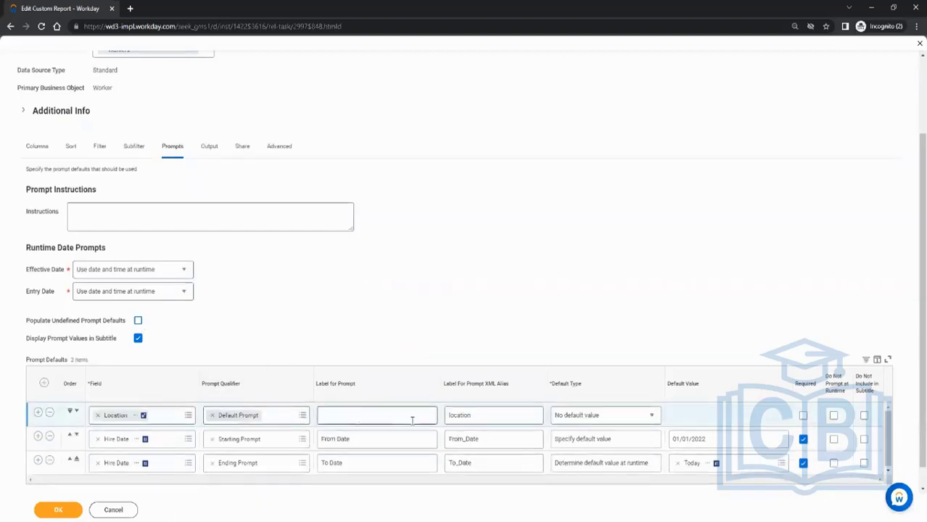
{"action": "left_click", "coordinate": [382, 415]}
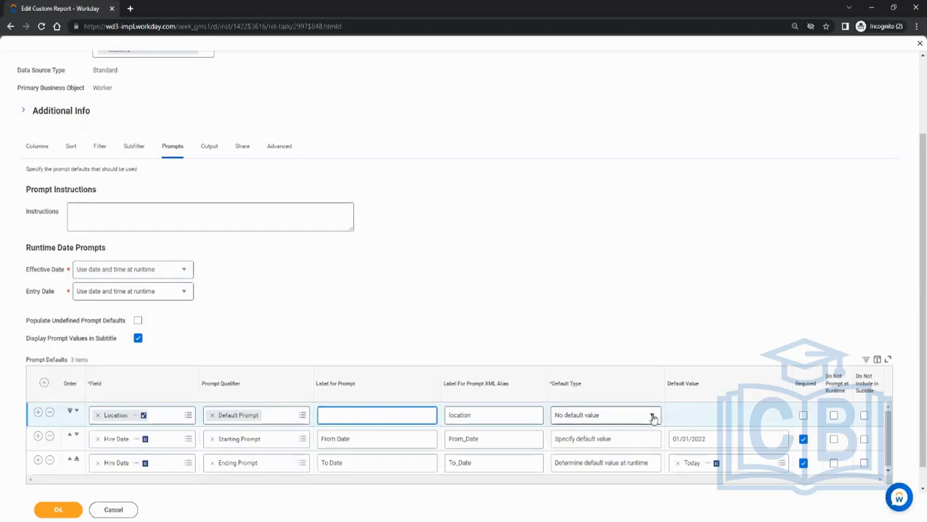
{"action": "left_click", "coordinate": [72, 511]}
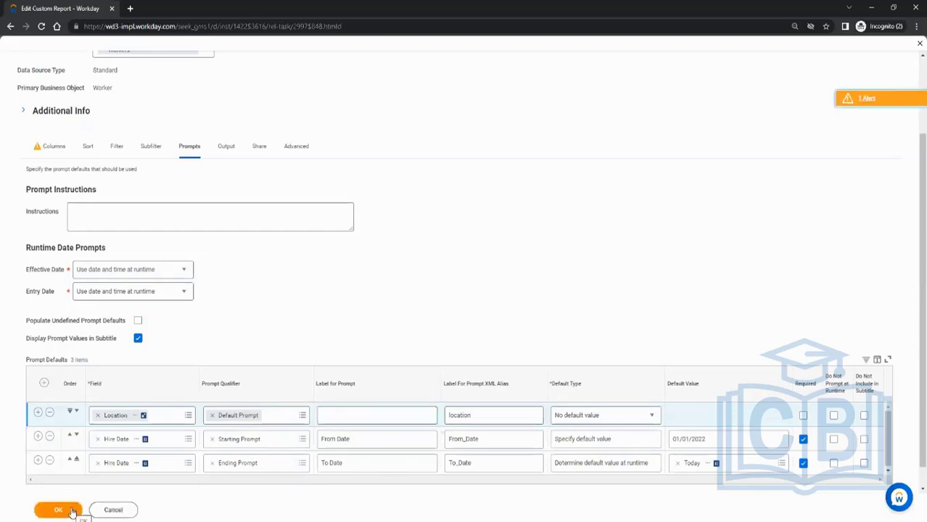
{"action": "left_click", "coordinate": [71, 512]}
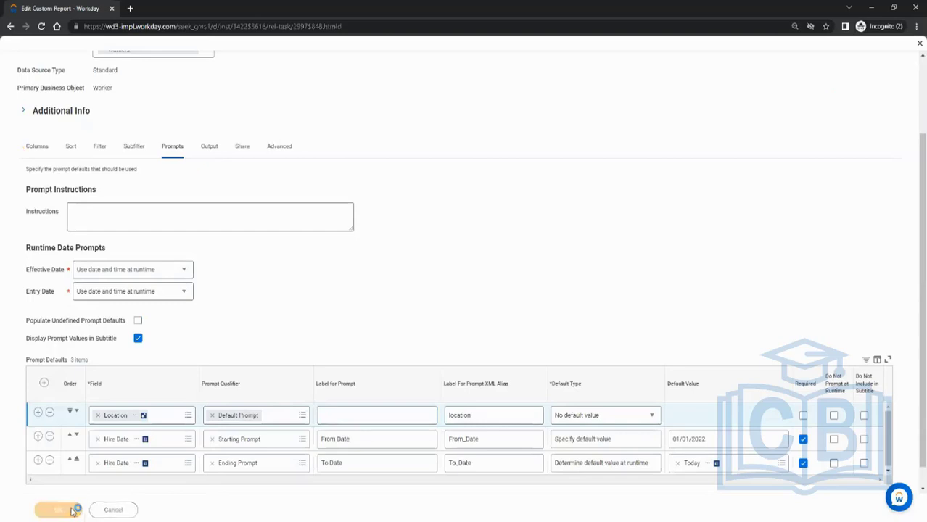
Run CR_Test_1 with Location Melbourne, then open its report definition page.
{"action": "left_click", "coordinate": [69, 511]}
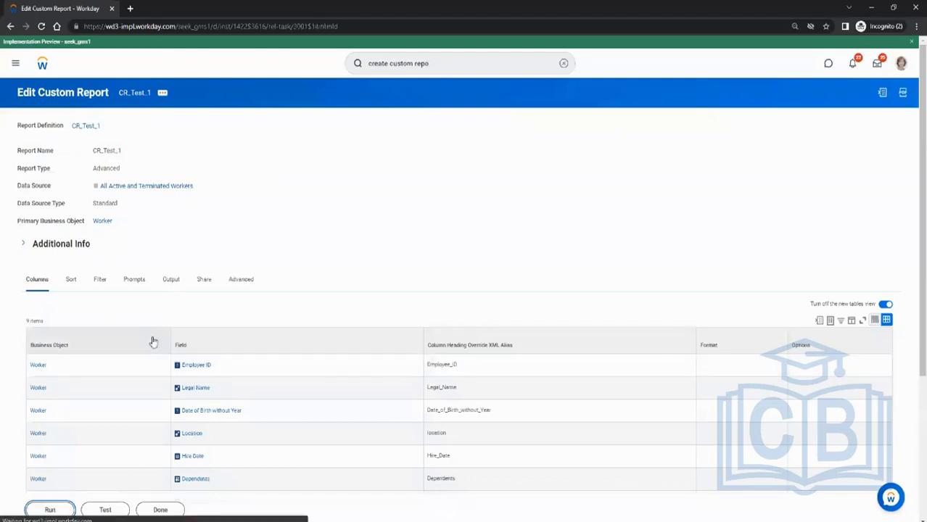
{"action": "left_click", "coordinate": [412, 156]}
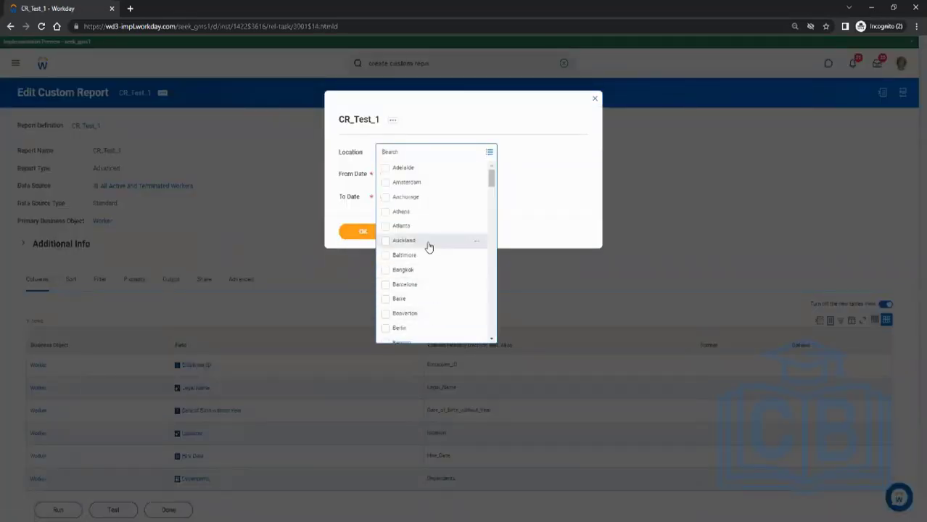
{"action": "scroll", "coordinate": [421, 281], "scroll_direction": "down", "scroll_amount": 3}
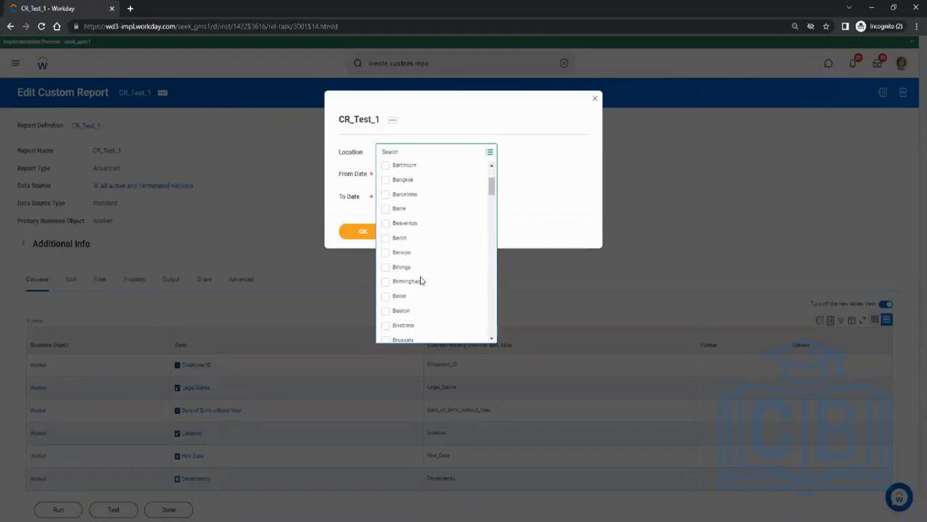
{"action": "scroll", "coordinate": [424, 265], "scroll_direction": "down", "scroll_amount": 8}
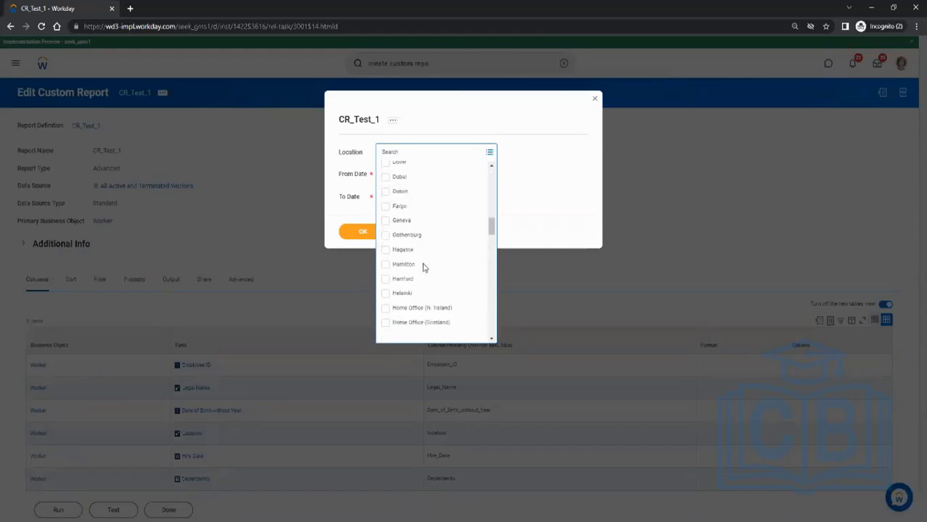
{"action": "scroll", "coordinate": [423, 268], "scroll_direction": "down", "scroll_amount": 1}
{"action": "scroll", "coordinate": [424, 267], "scroll_direction": "down", "scroll_amount": 5}
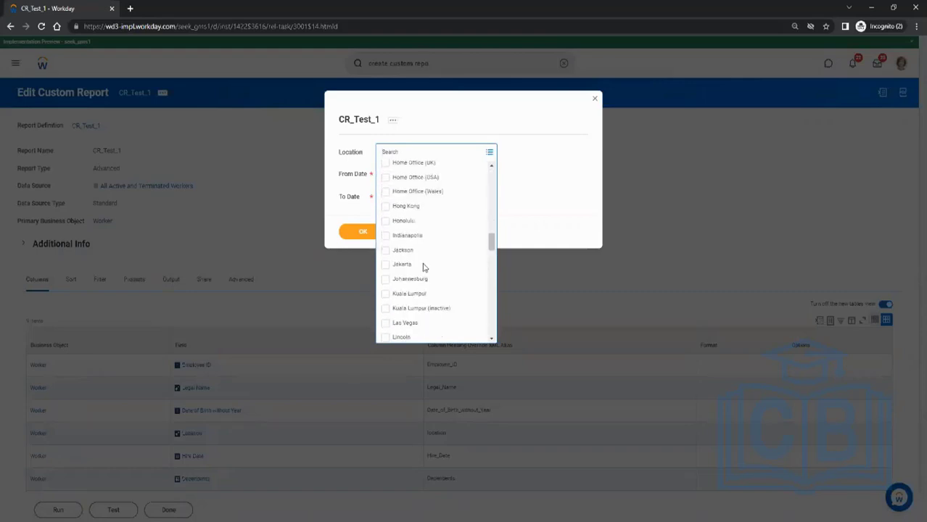
{"action": "left_click", "coordinate": [412, 154]}
{"action": "type", "text": "melb"}
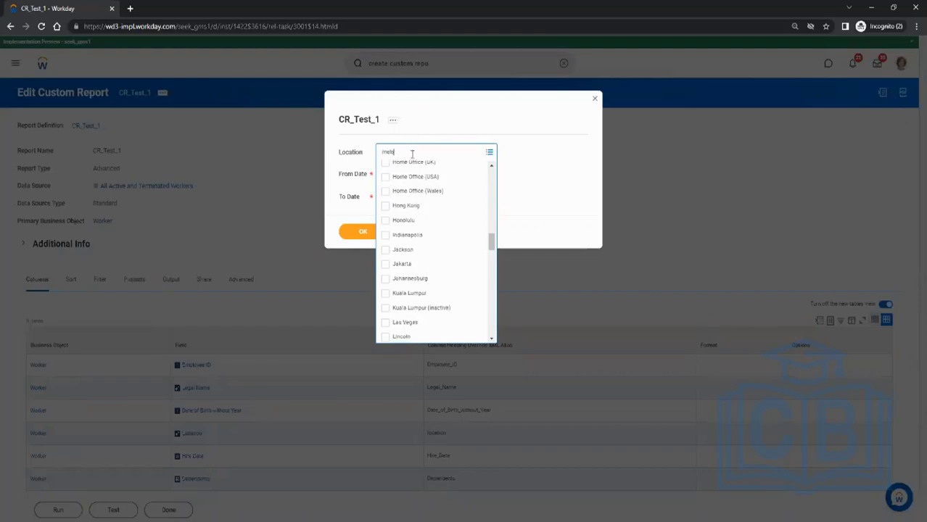
{"action": "key", "text": "Return"}
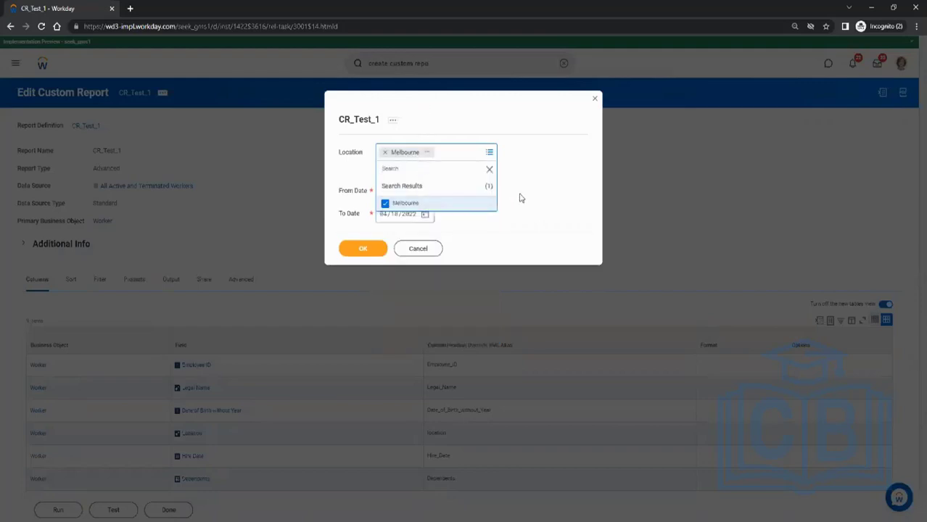
{"action": "left_click", "coordinate": [523, 198]}
{"action": "left_click", "coordinate": [368, 233]}
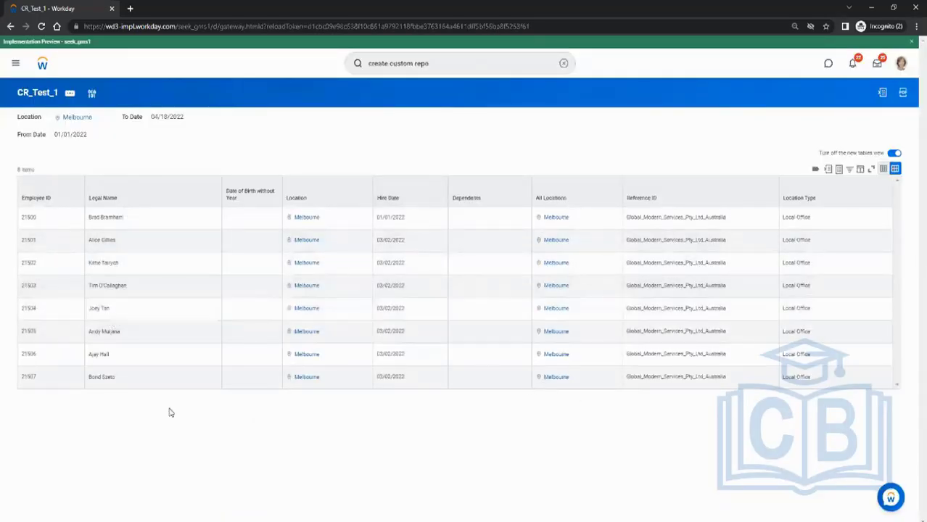
{"action": "left_click", "coordinate": [36, 94]}
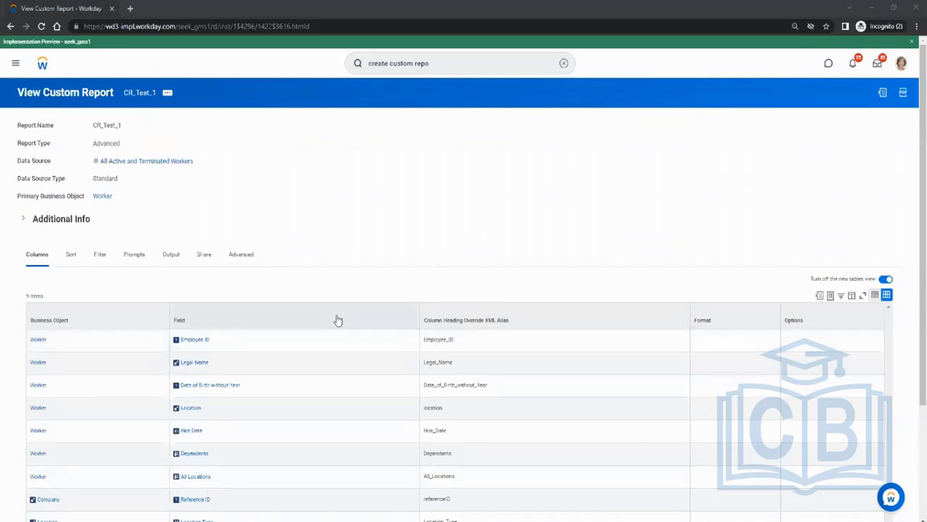
Show CR_Test_1's Advanced options and confirm Enable As Web Service is Yes.
{"action": "scroll", "coordinate": [242, 232], "scroll_direction": "down", "scroll_amount": 3}
{"action": "scroll", "coordinate": [242, 233], "scroll_direction": "up", "scroll_amount": 3}
{"action": "left_click", "coordinate": [242, 256]}
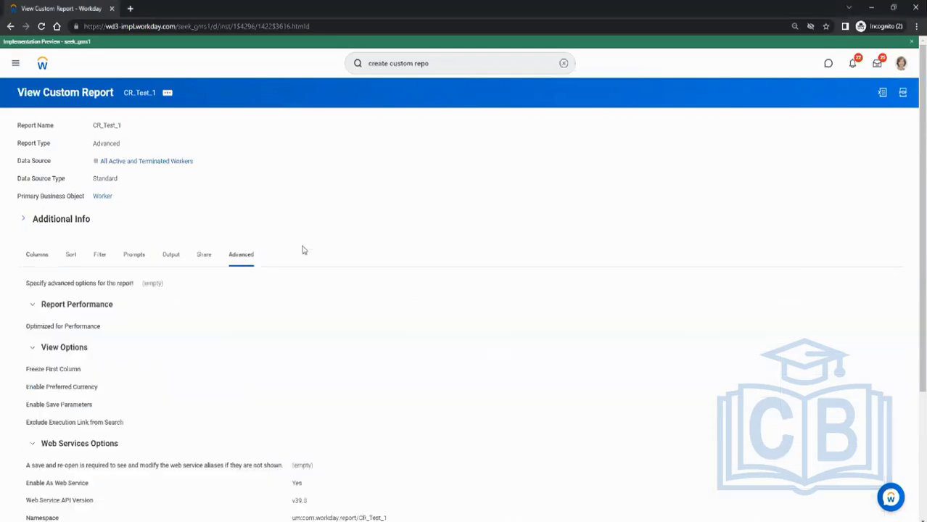
{"action": "scroll", "coordinate": [302, 254], "scroll_direction": "down", "scroll_amount": 3}
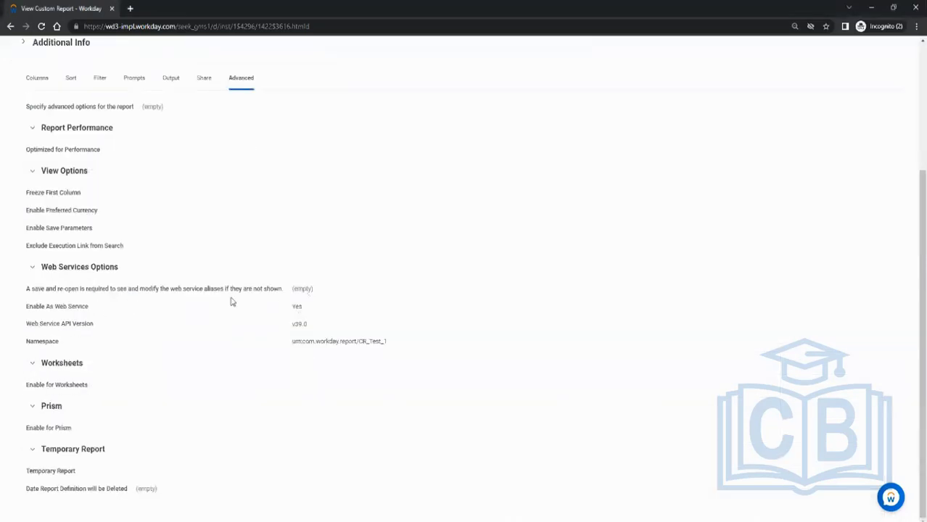
{"action": "double_click", "coordinate": [297, 306]}
{"action": "left_click", "coordinate": [368, 259]}
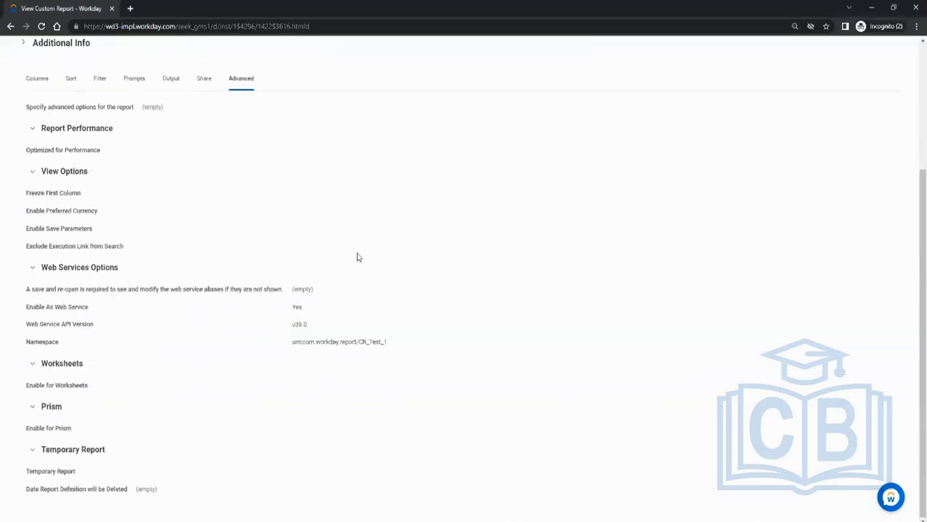
{"action": "scroll", "coordinate": [355, 257], "scroll_direction": "up", "scroll_amount": 3}
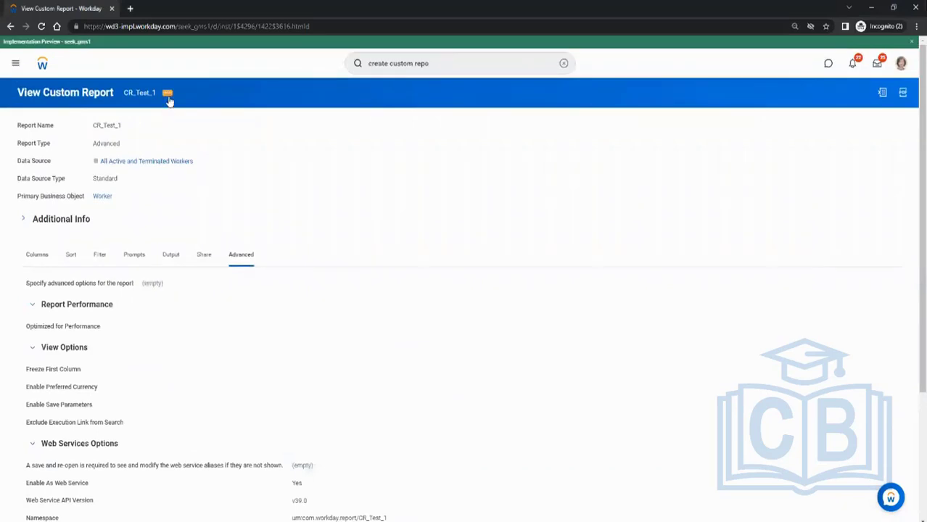
View CR_Test_1's web service URLs with the Location prompt set to Melbourne.
{"action": "left_click", "coordinate": [167, 95]}
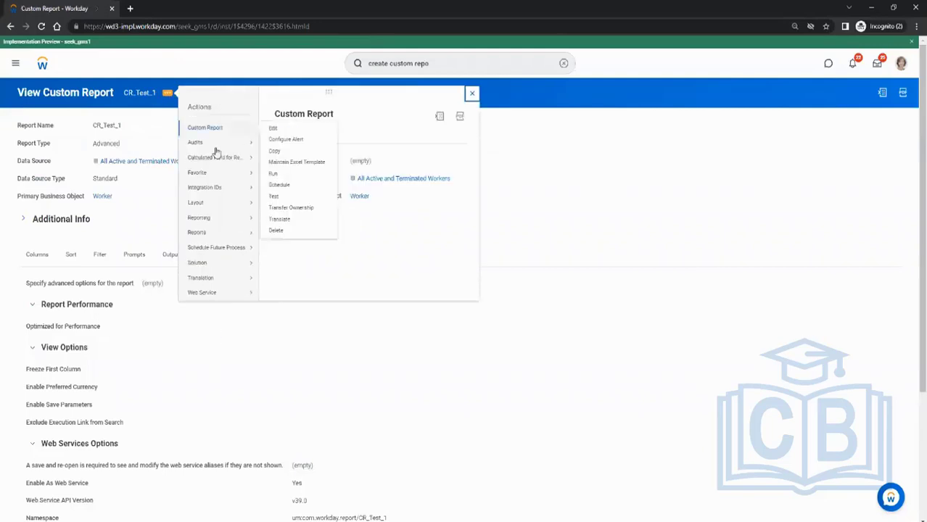
{"action": "mouse_move", "coordinate": [209, 293]}
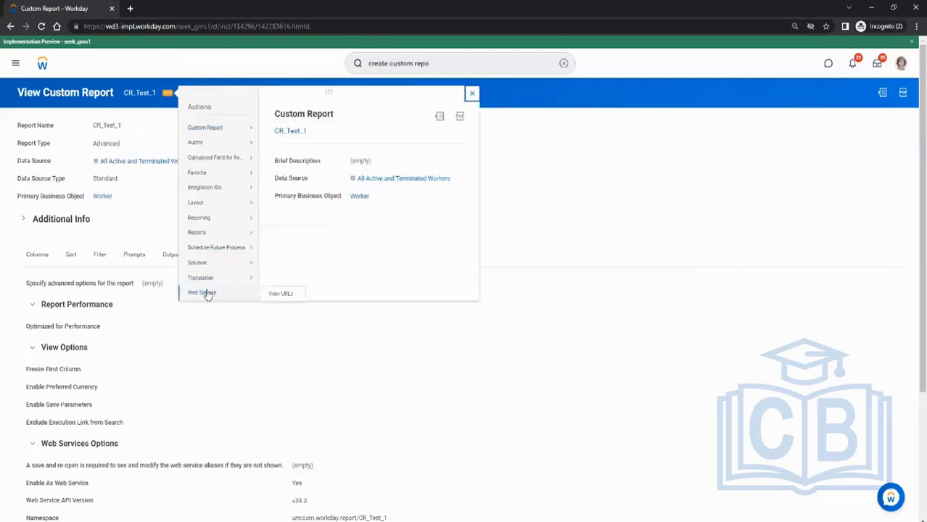
{"action": "left_click", "coordinate": [280, 294]}
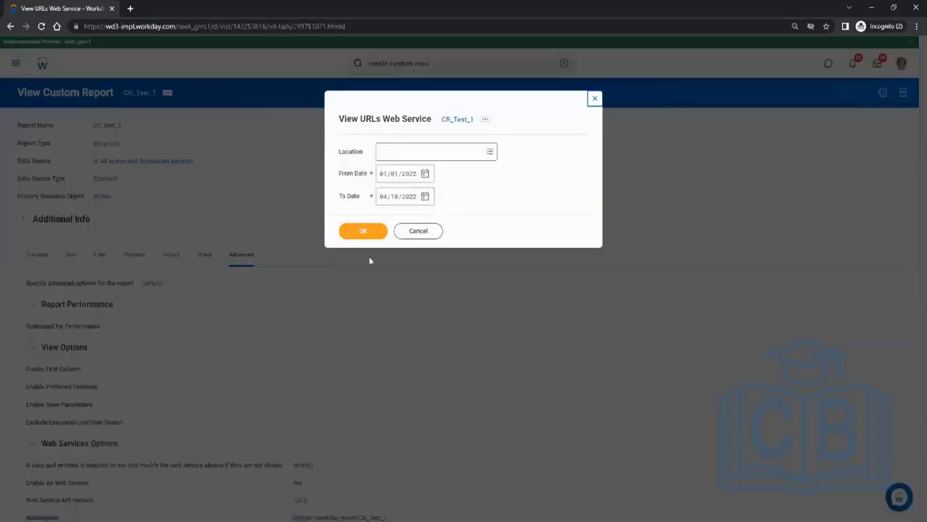
{"action": "left_click", "coordinate": [419, 153]}
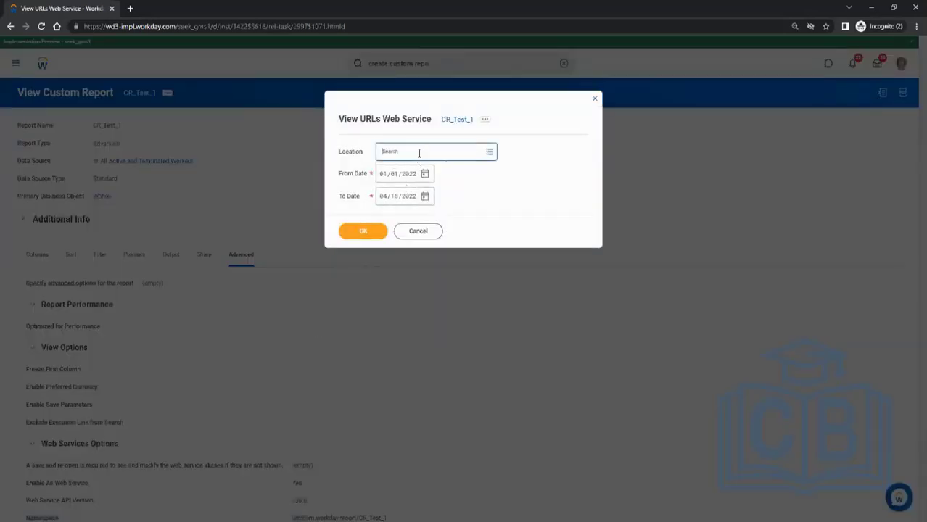
{"action": "type", "text": "melb"}
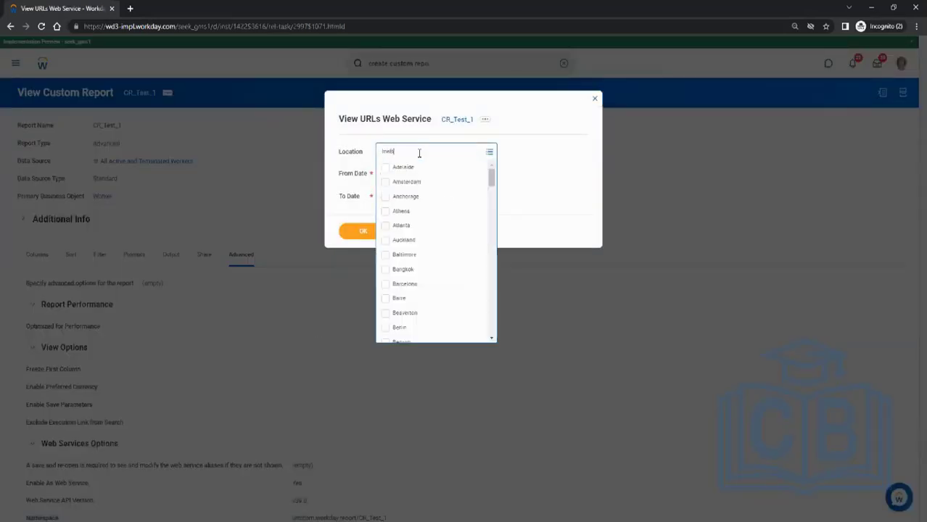
{"action": "key", "text": "Return"}
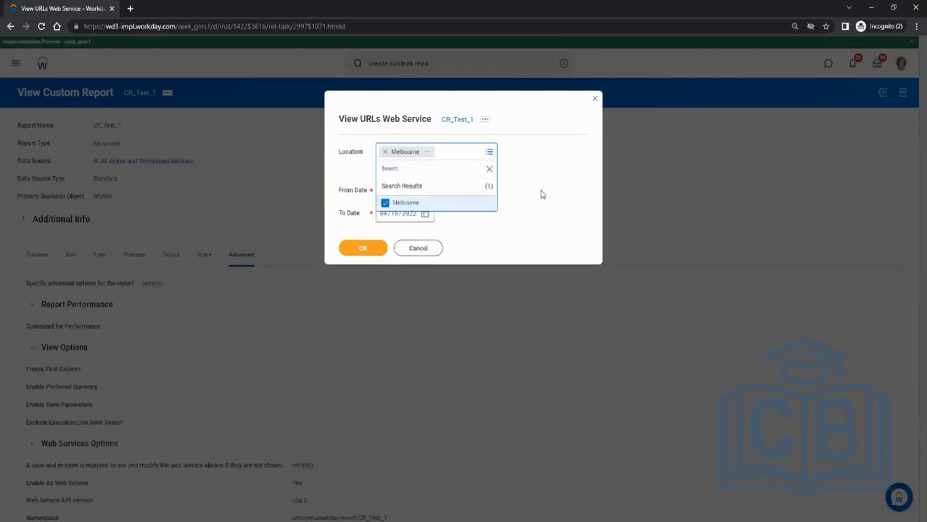
{"action": "left_click", "coordinate": [540, 195]}
{"action": "left_click", "coordinate": [364, 231]}
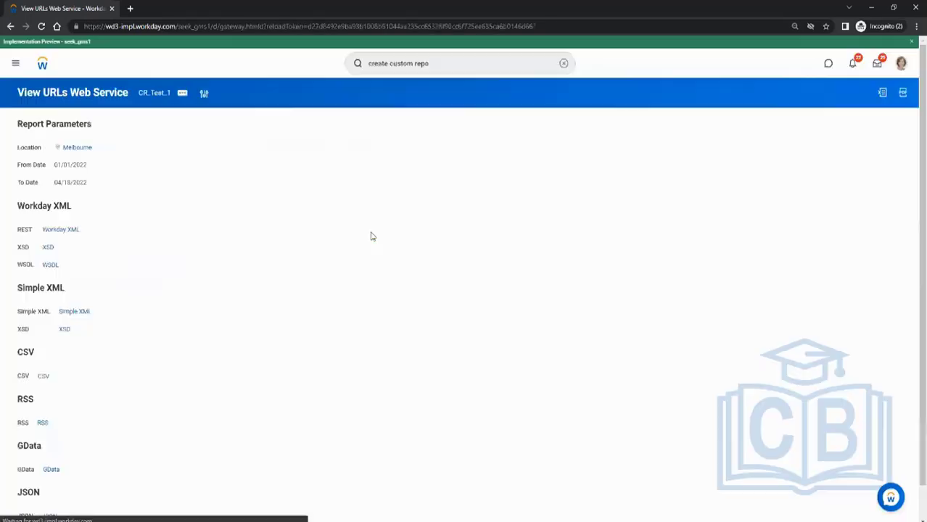
Copy the JSON link's URL from the web service URLs list.
{"action": "scroll", "coordinate": [151, 309], "scroll_direction": "down", "scroll_amount": 1}
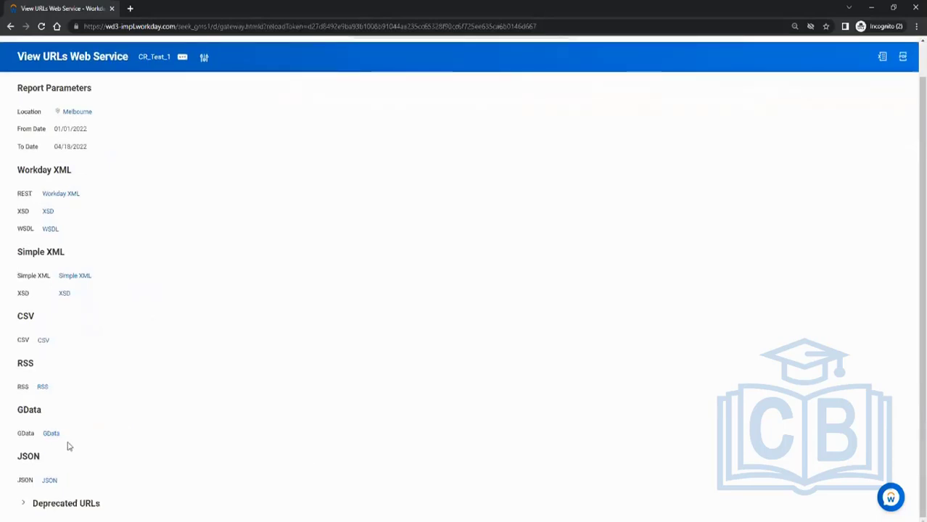
{"action": "right_click", "coordinate": [51, 482]}
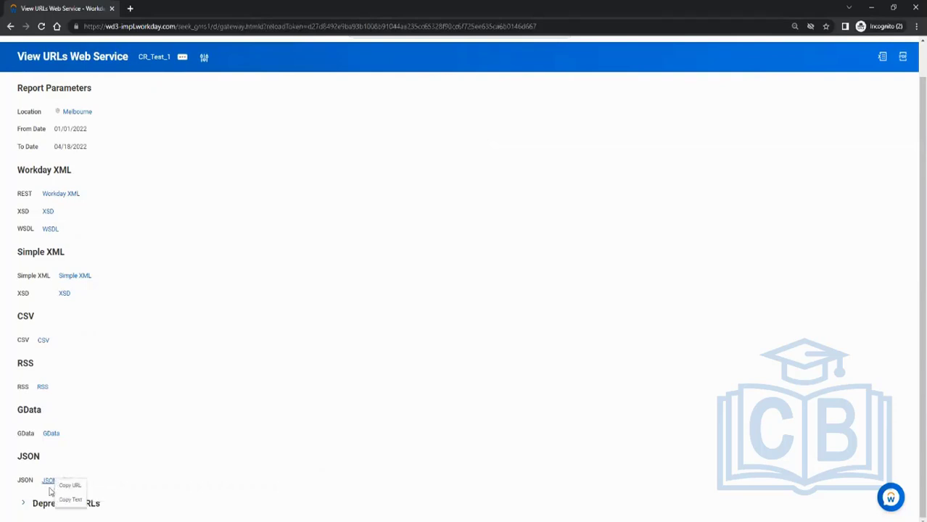
{"action": "left_click", "coordinate": [71, 485]}
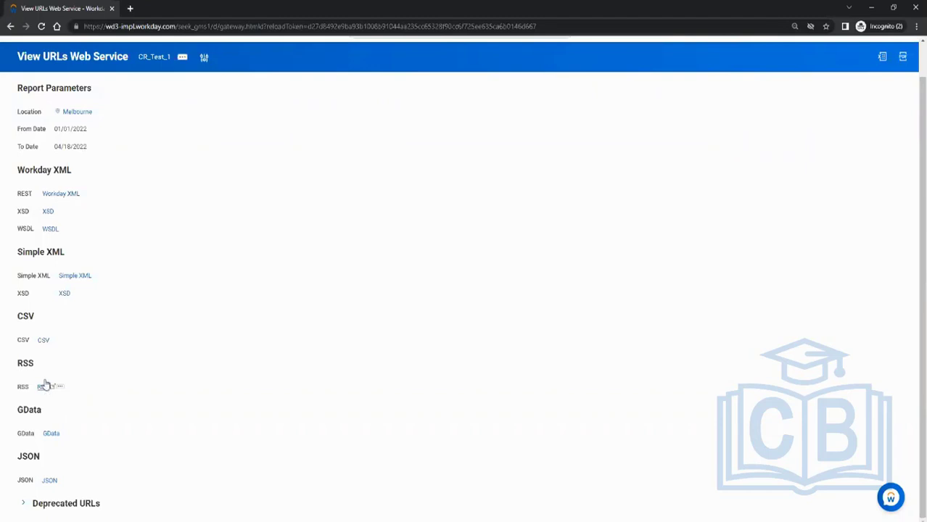
{"action": "left_click", "coordinate": [51, 341]}
Copy the Simple XML link's URL and open a new Chrome incognito window.
{"action": "right_click", "coordinate": [42, 391]}
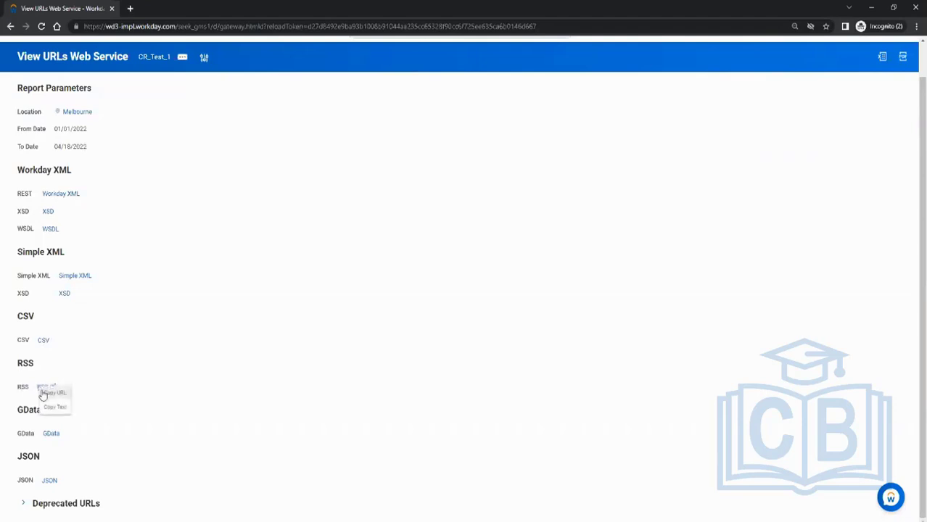
{"action": "left_click", "coordinate": [193, 332]}
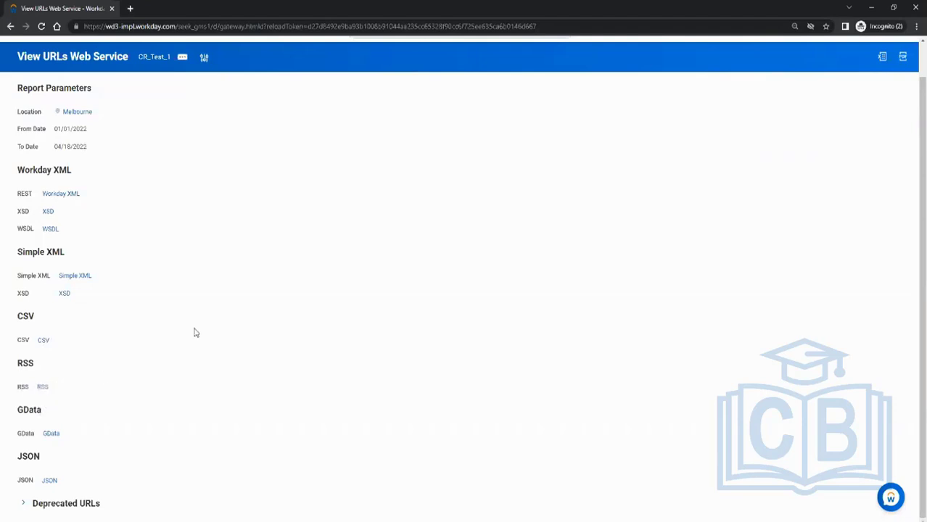
{"action": "right_click", "coordinate": [72, 278]}
{"action": "left_click", "coordinate": [207, 266]}
{"action": "right_click", "coordinate": [71, 277]}
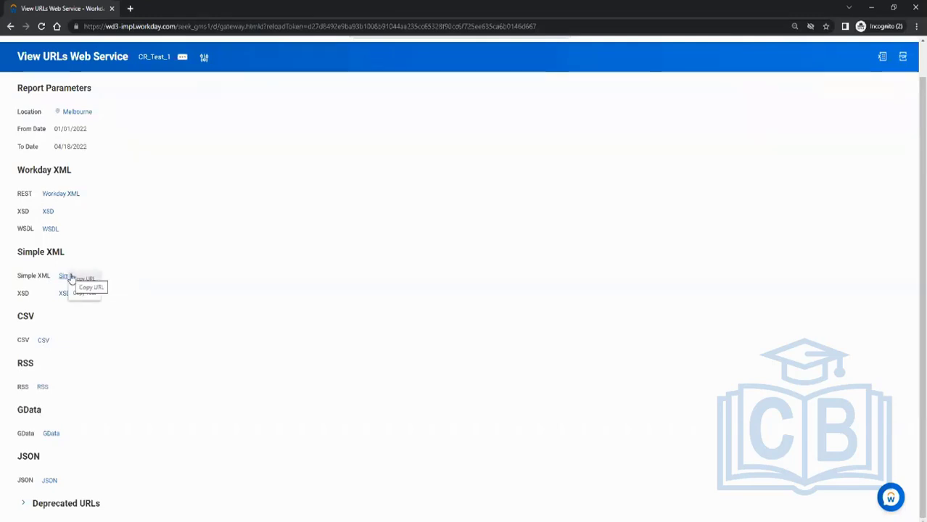
{"action": "left_click", "coordinate": [91, 278]}
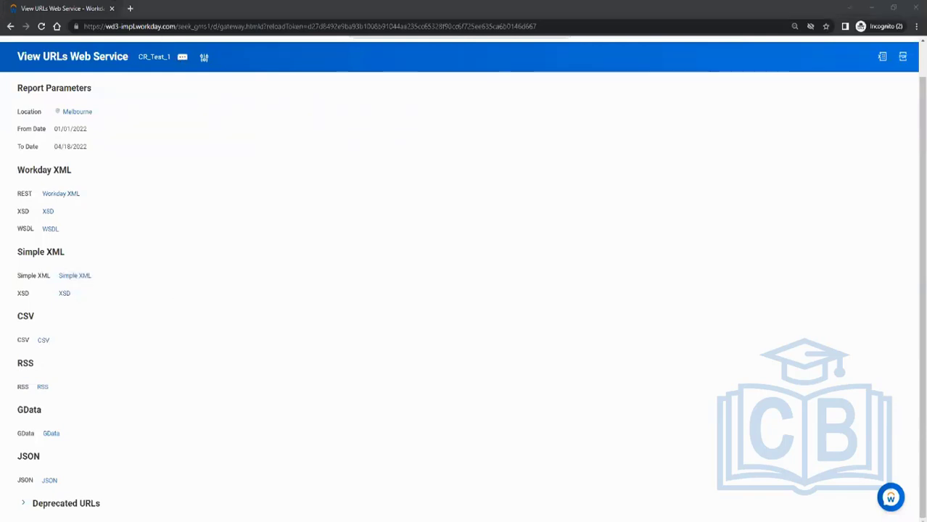
{"action": "right_click", "coordinate": [106, 521]}
{"action": "left_click", "coordinate": [95, 460]}
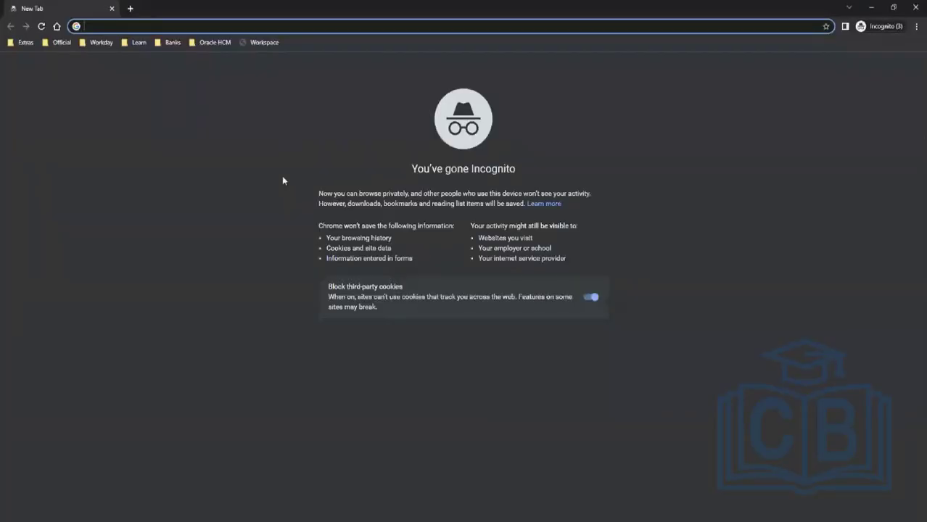
Load the copied Simple XML URL and sign in with the account username and password.
{"action": "key", "text": "ctrl+v"}
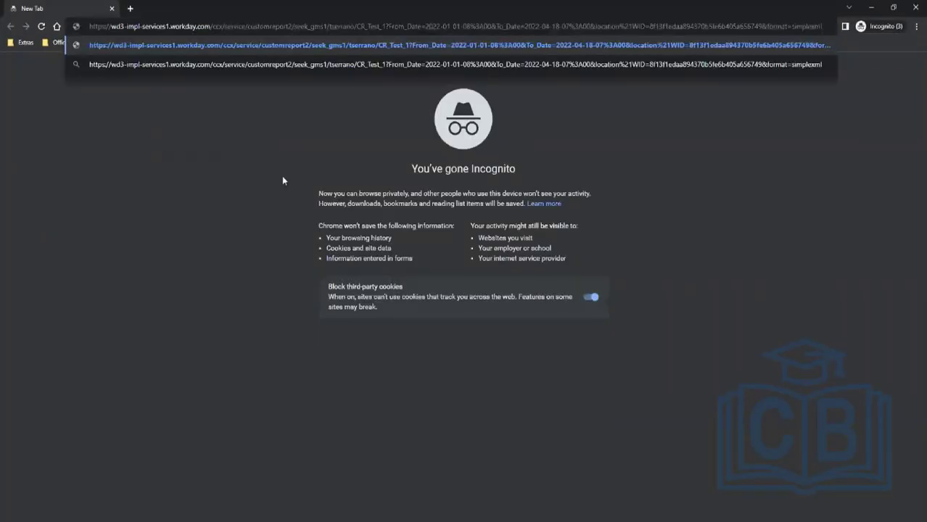
{"action": "key", "text": "Return"}
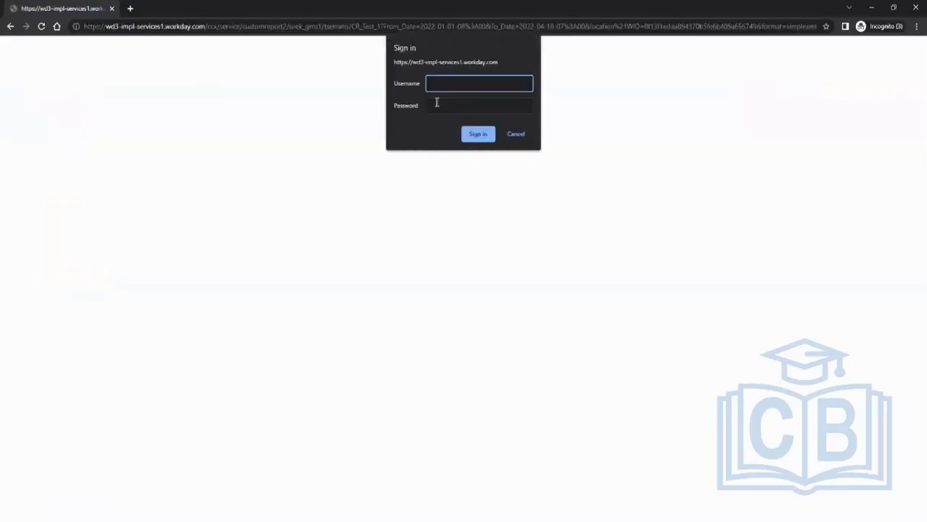
{"action": "left_click", "coordinate": [462, 87]}
{"action": "type", "text": "tserrano"}
{"action": "key", "text": "Tab"}
{"action": "type", "text": "******"}
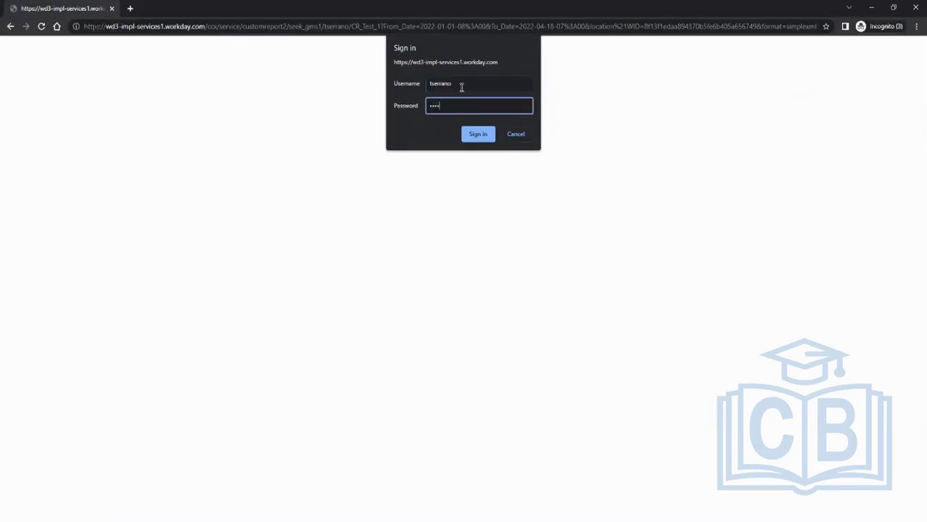
{"action": "type", "text": "****"}
{"action": "key", "text": "Return"}
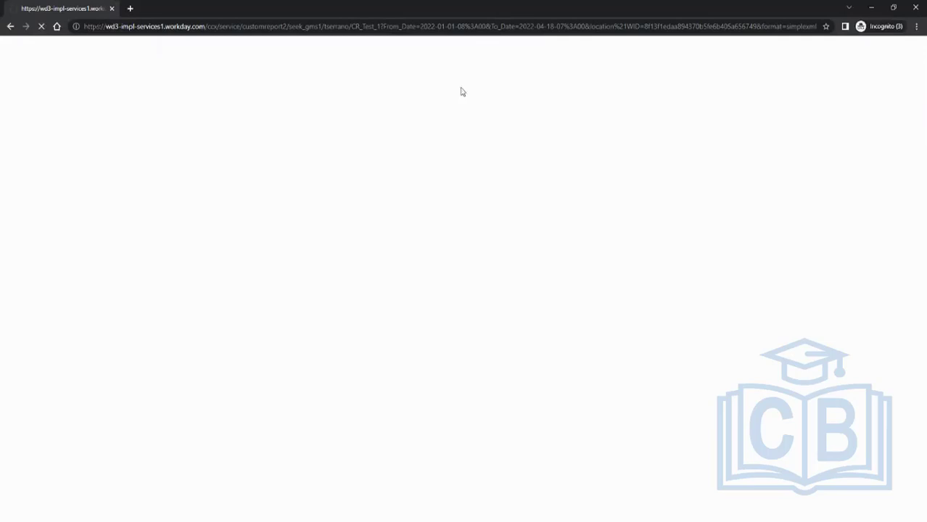
{"action": "scroll", "coordinate": [414, 126], "scroll_direction": "down", "scroll_amount": 2}
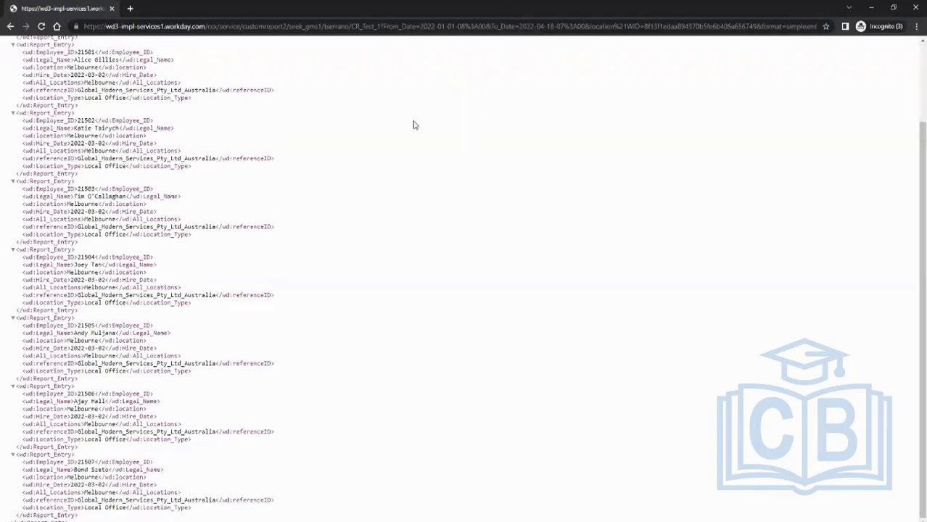
Close the XML report window and search the web for JSON.
{"action": "key", "text": "ctrl+w"}
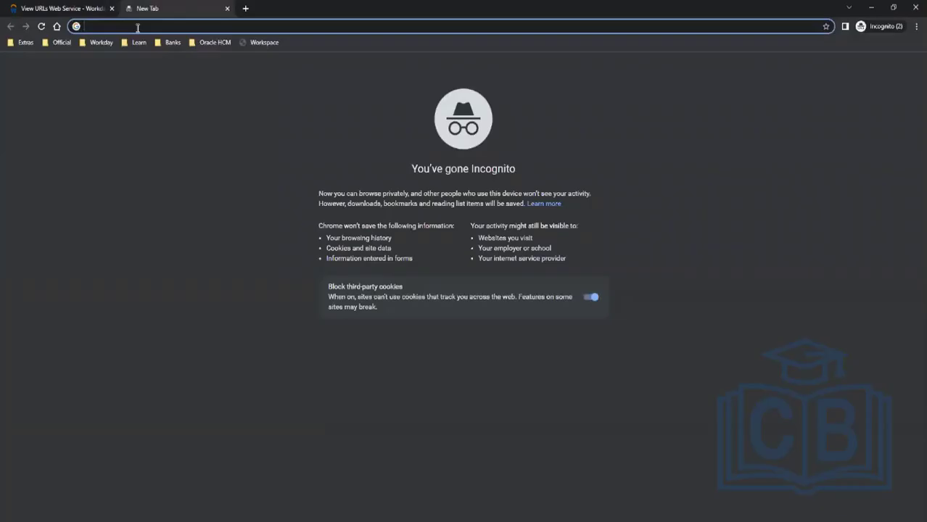
{"action": "type", "text": "JSON"}
{"action": "key", "text": "Return"}
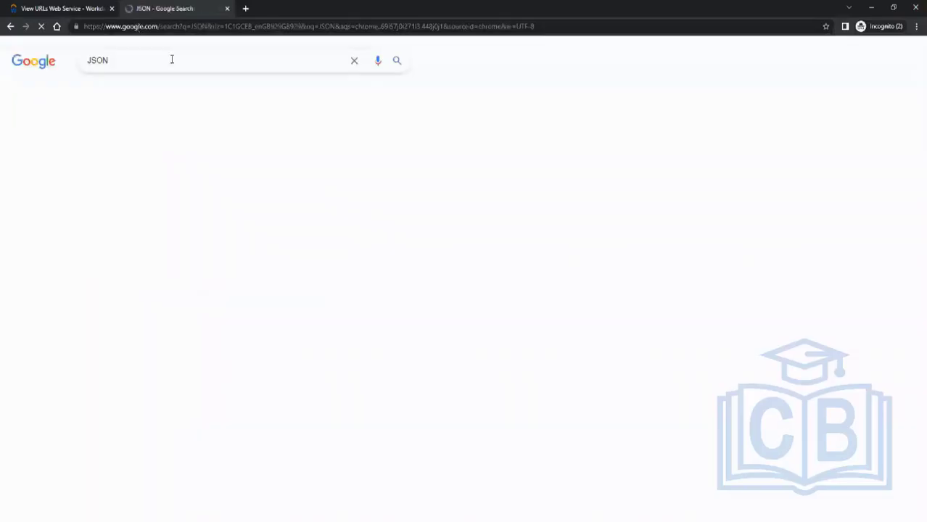
Load the JSON link URL to download CR_Test_1.json and open the downloaded file.
{"action": "left_click", "coordinate": [73, 8]}
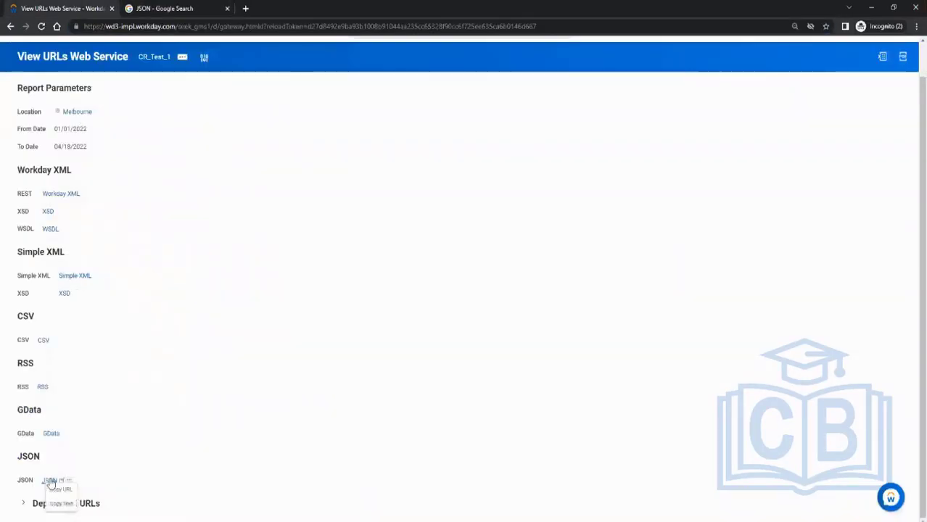
{"action": "left_click", "coordinate": [61, 490]}
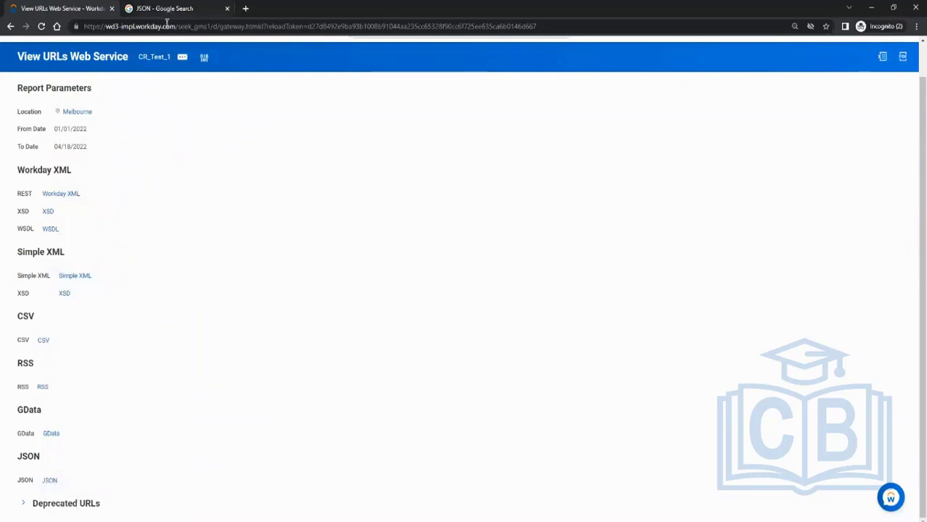
{"action": "left_click", "coordinate": [168, 26]}
{"action": "left_click", "coordinate": [181, 10]}
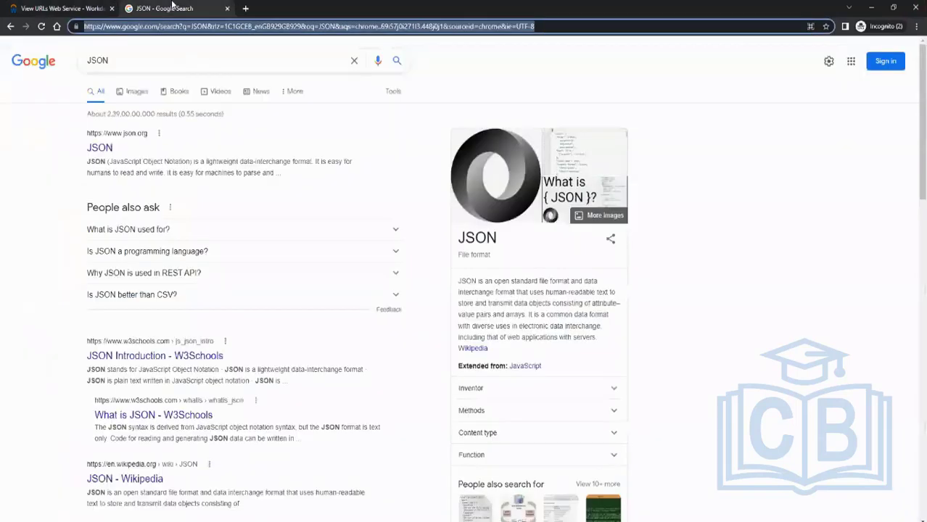
{"action": "left_click", "coordinate": [174, 24]}
{"action": "key", "text": "ctrl+v"}
{"action": "key", "text": "Return"}
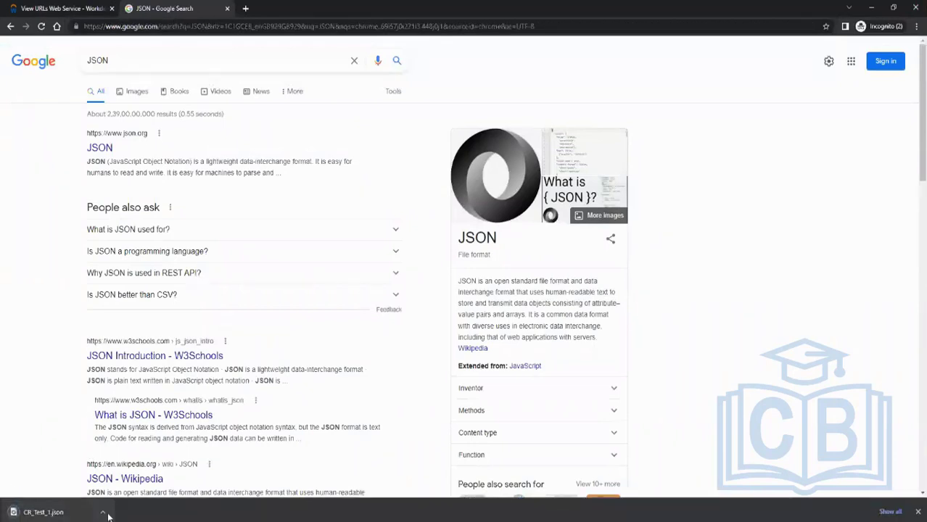
{"action": "left_click", "coordinate": [105, 513]}
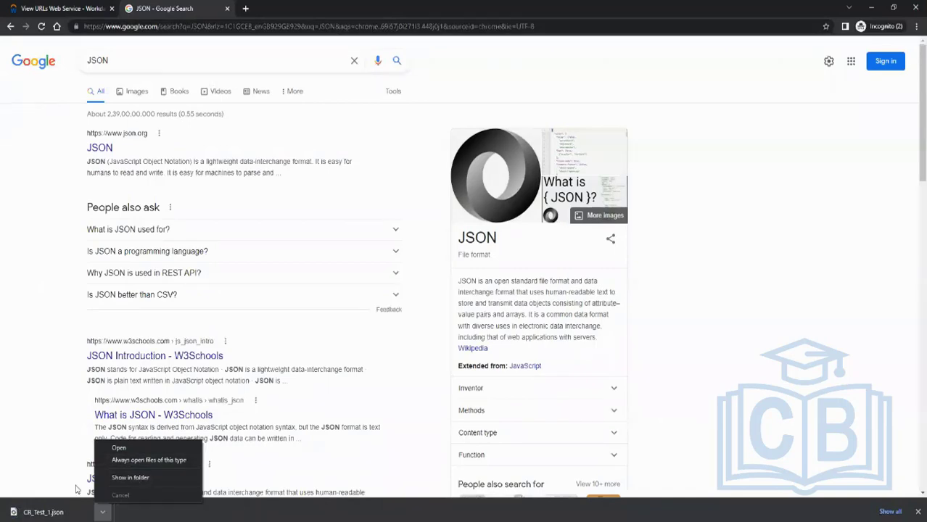
{"action": "left_click", "coordinate": [131, 477]}
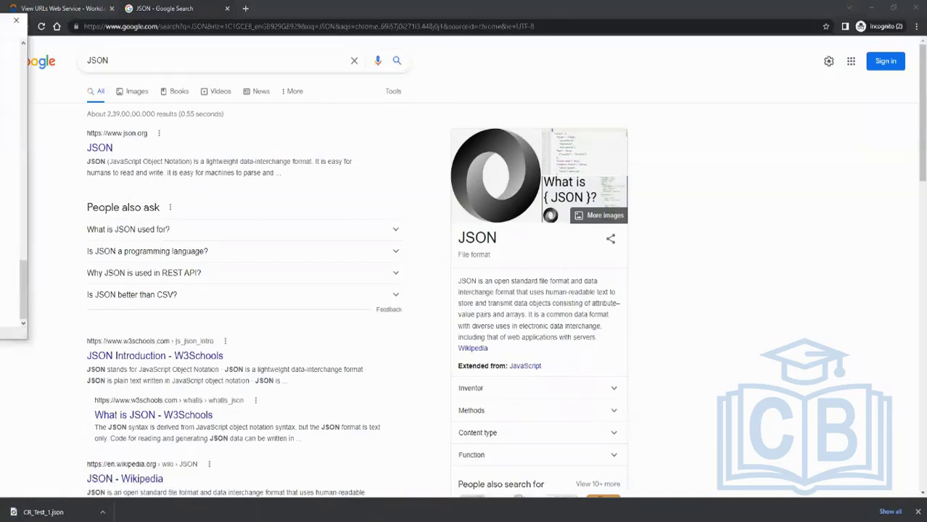
Scroll through and highlight the Melbourne worker records in the JSON file in Notepad.
{"action": "left_click_drag", "start_coordinate": [8, 22], "coordinate": [383, 108]}
{"action": "scroll", "coordinate": [387, 211], "scroll_direction": "up", "scroll_amount": 12}
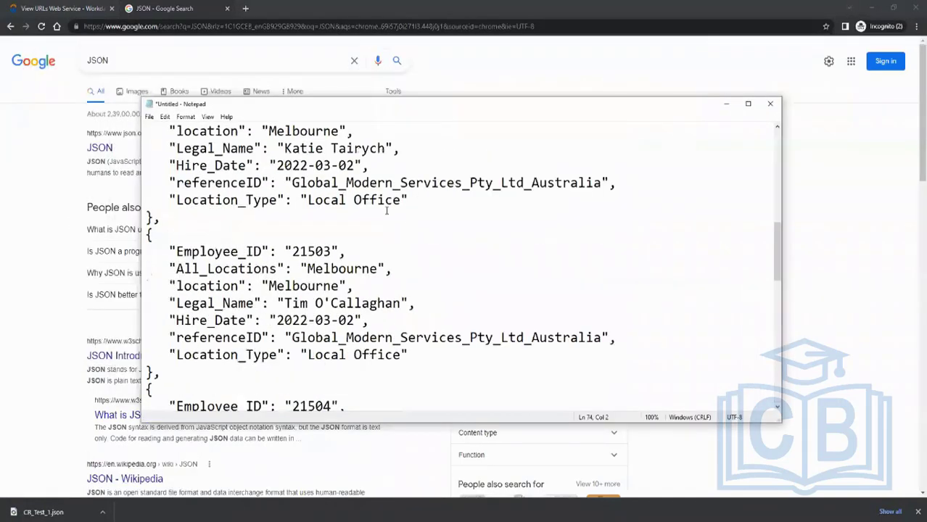
{"action": "scroll", "coordinate": [387, 211], "scroll_direction": "up", "scroll_amount": 8}
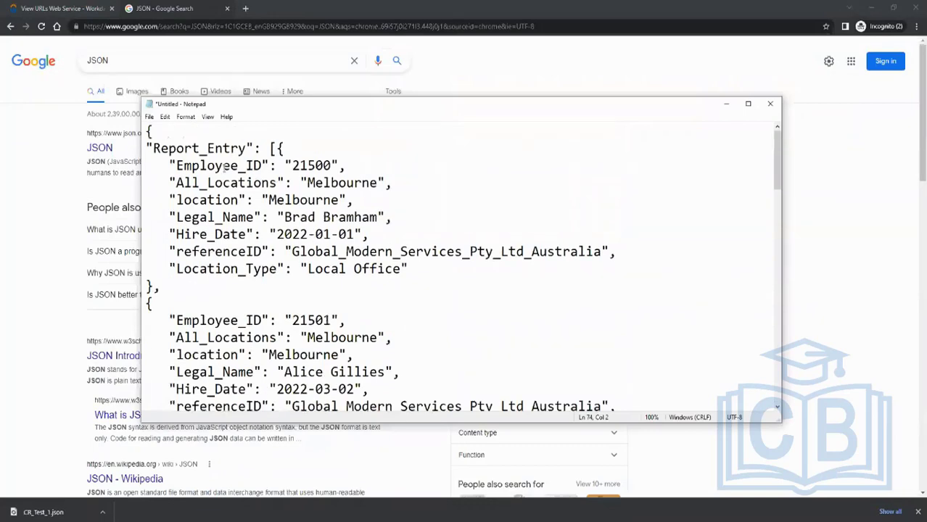
{"action": "left_click_drag", "start_coordinate": [228, 166], "coordinate": [316, 252]}
{"action": "scroll", "coordinate": [367, 291], "scroll_direction": "down", "scroll_amount": 3}
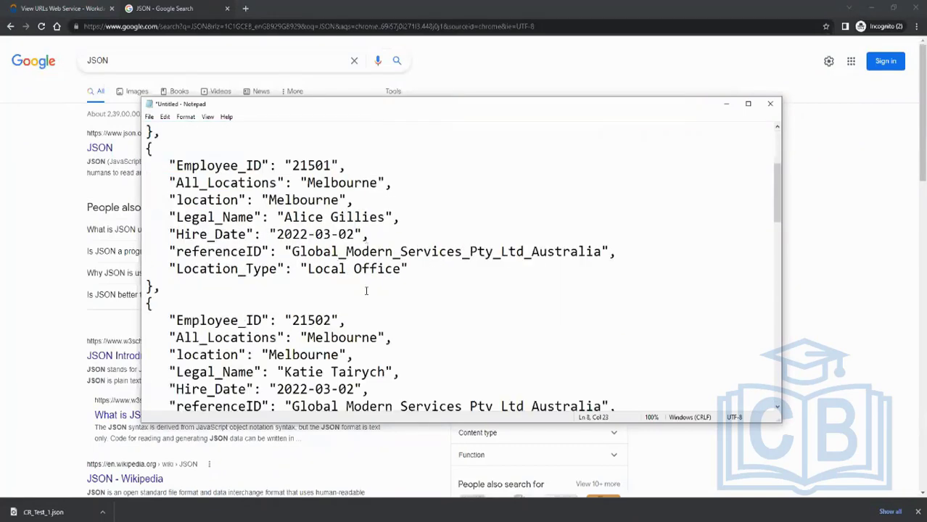
{"action": "scroll", "coordinate": [367, 290], "scroll_direction": "down", "scroll_amount": 1}
{"action": "left_click_drag", "start_coordinate": [220, 271], "coordinate": [372, 371]}
{"action": "scroll", "coordinate": [405, 272], "scroll_direction": "down", "scroll_amount": 10}
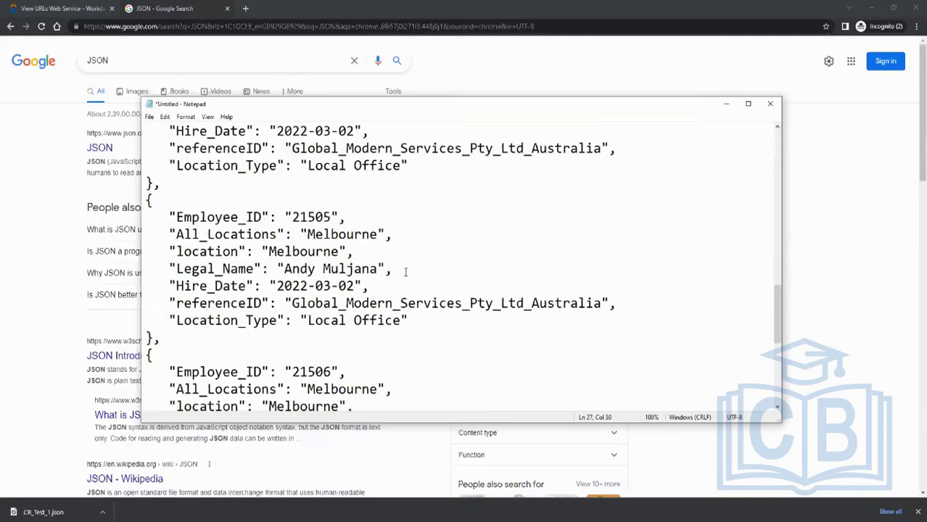
{"action": "scroll", "coordinate": [405, 272], "scroll_direction": "down", "scroll_amount": 5}
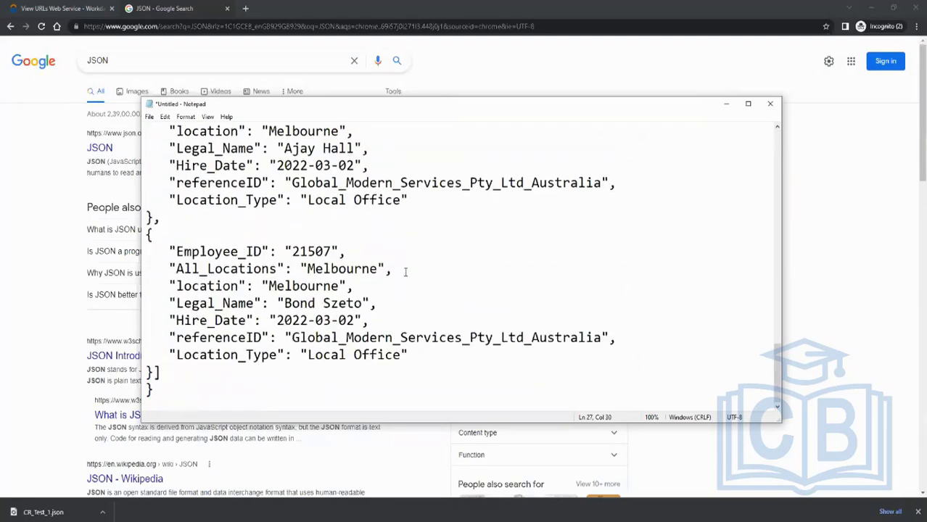
{"action": "scroll", "coordinate": [406, 272], "scroll_direction": "up", "scroll_amount": 17}
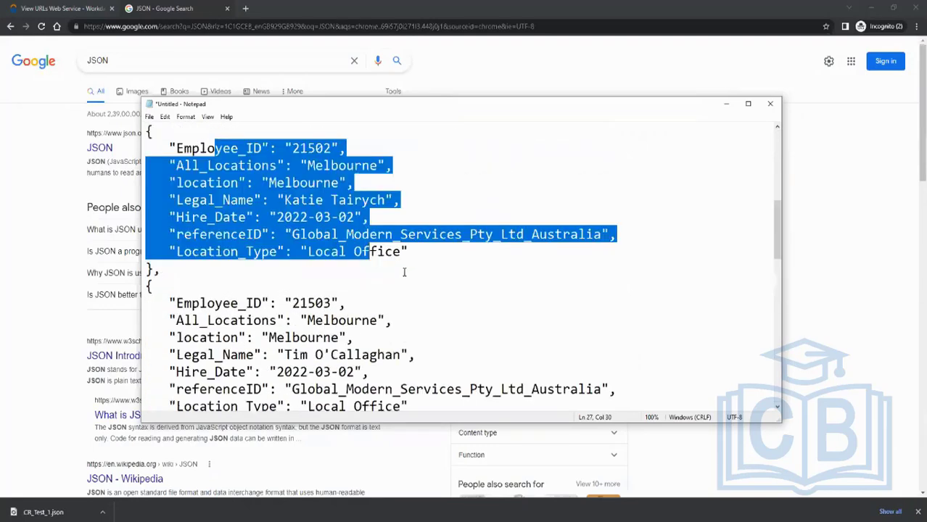
Close the JSON file without saving and close the Google search tab.
{"action": "left_click", "coordinate": [770, 103]}
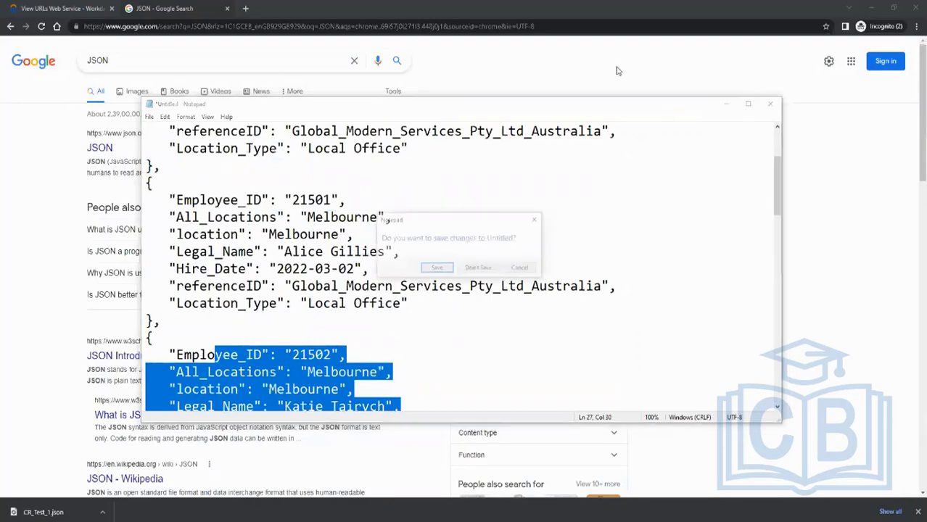
{"action": "left_click", "coordinate": [477, 268]}
{"action": "left_click", "coordinate": [227, 8]}
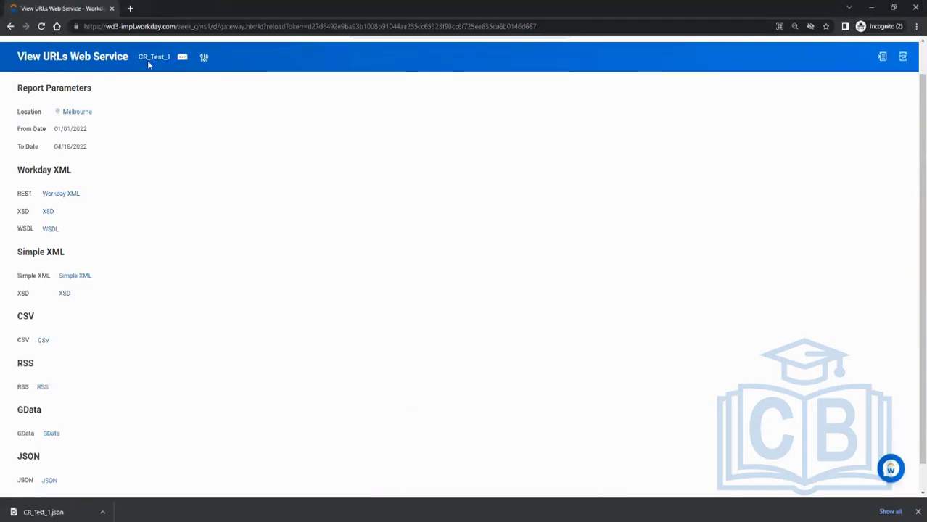
Open the CR_Test_1 View Custom Report page from the link atop the URLs page.
{"action": "left_click", "coordinate": [150, 59]}
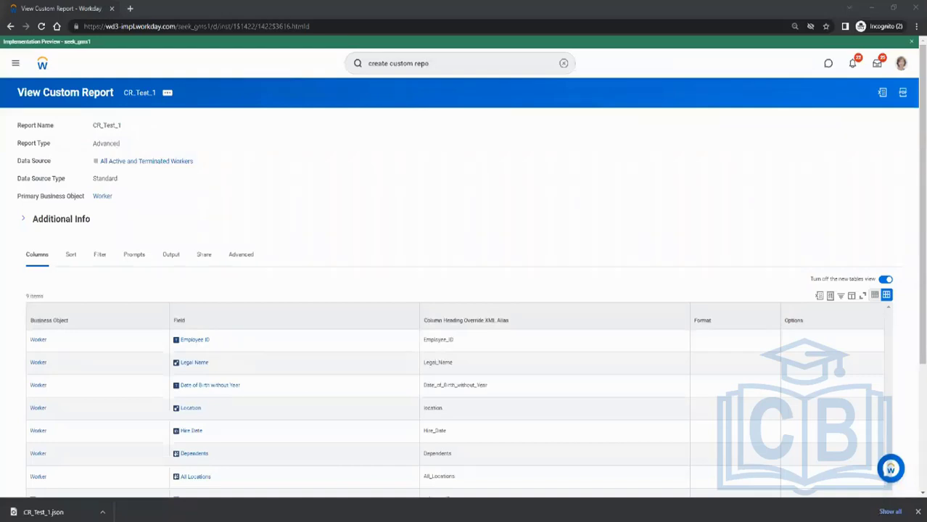
Display CR_Test_1's Custom Report related actions: Edit, Configure Alert, Copy, Run, Delete.
{"action": "left_click", "coordinate": [200, 187]}
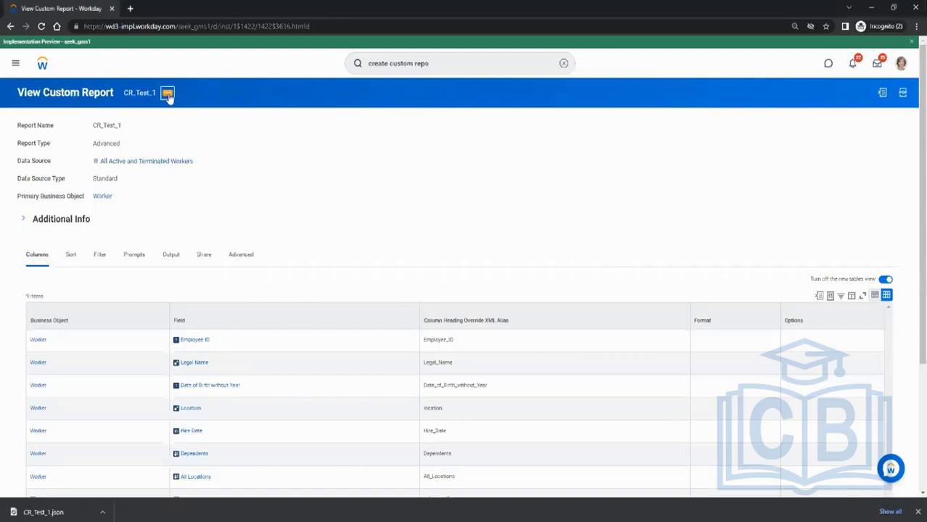
{"action": "left_click", "coordinate": [168, 97]}
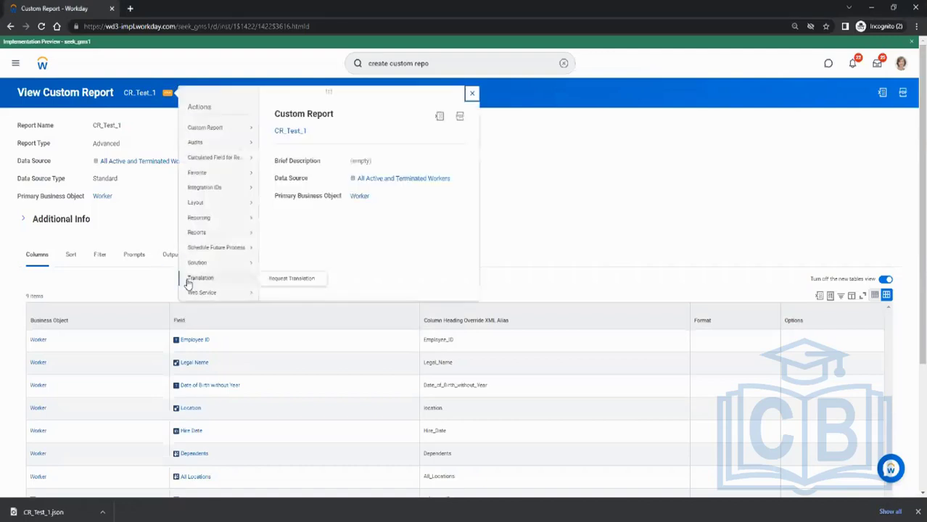
{"action": "mouse_move", "coordinate": [205, 298]}
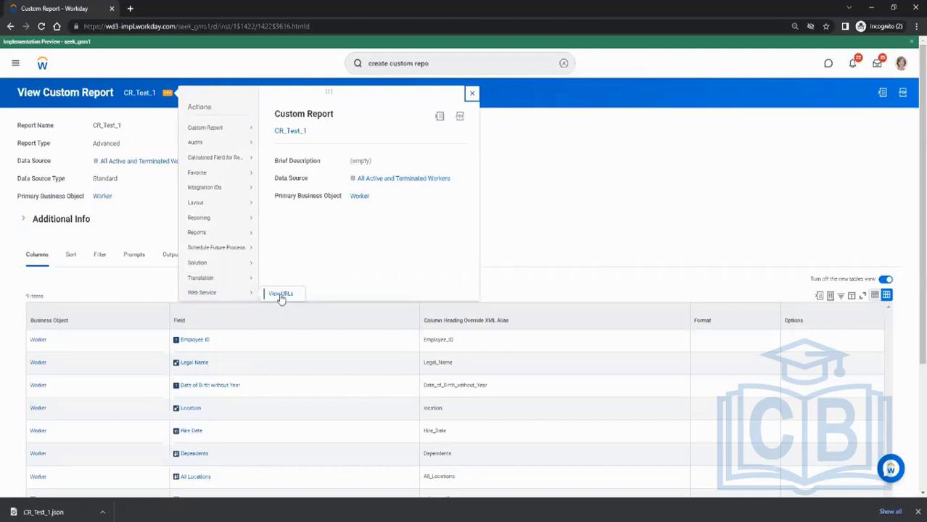
{"action": "mouse_move", "coordinate": [243, 130]}
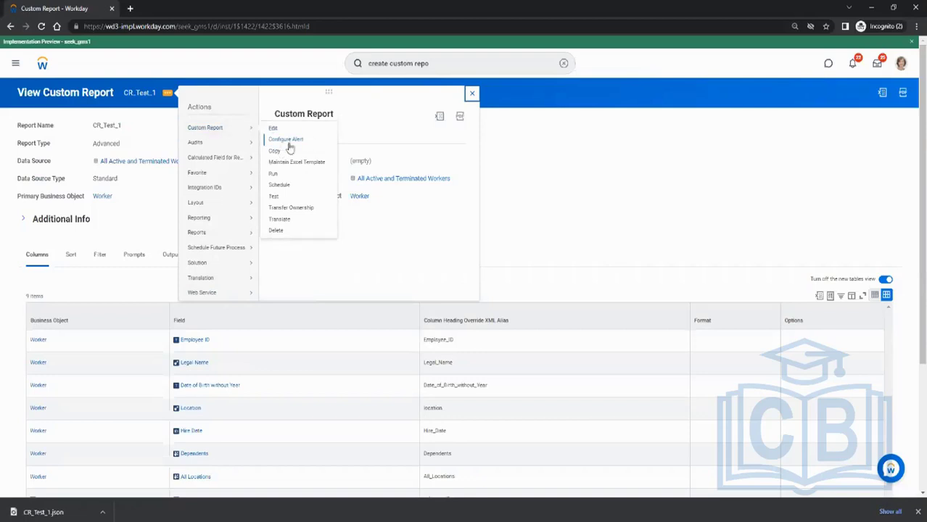
Open Configure Alert for CR_Test_1 and preview the Run Frequency options without choosing one.
{"action": "left_click", "coordinate": [289, 147]}
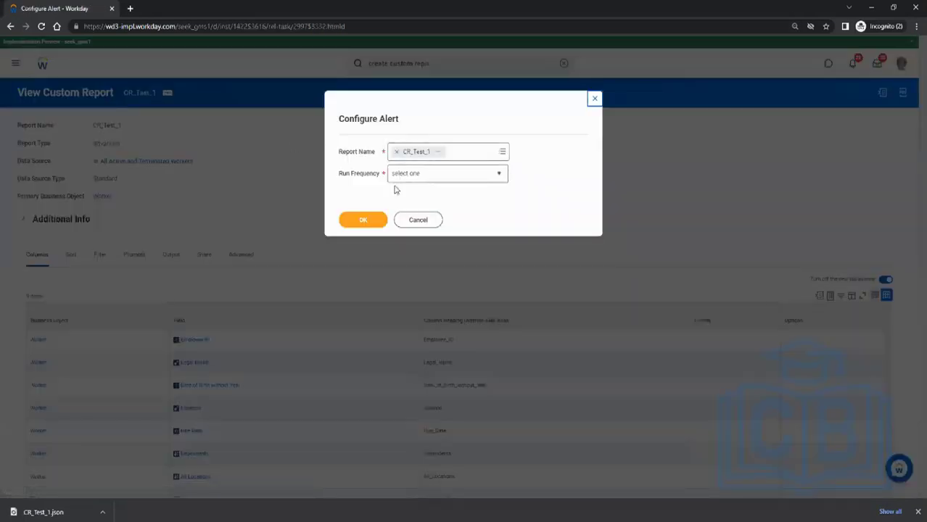
{"action": "left_click", "coordinate": [426, 175]}
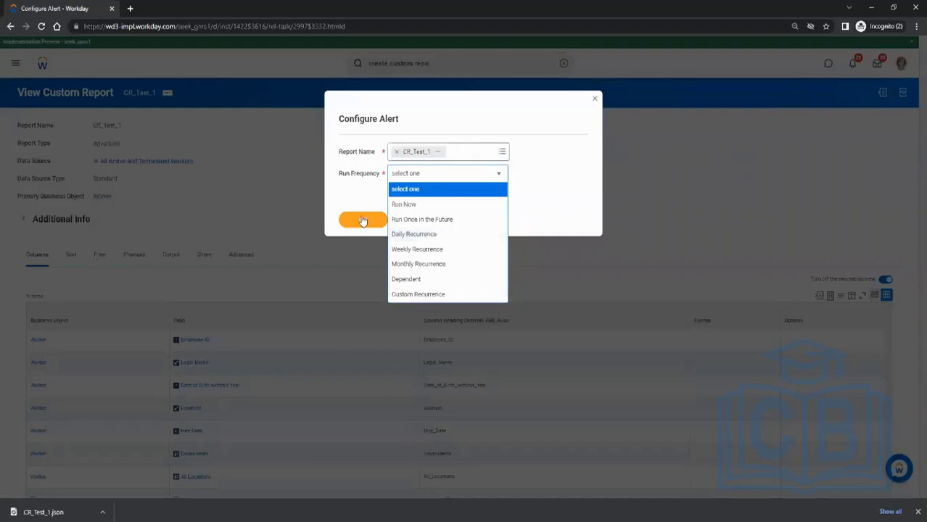
{"action": "left_click", "coordinate": [570, 209]}
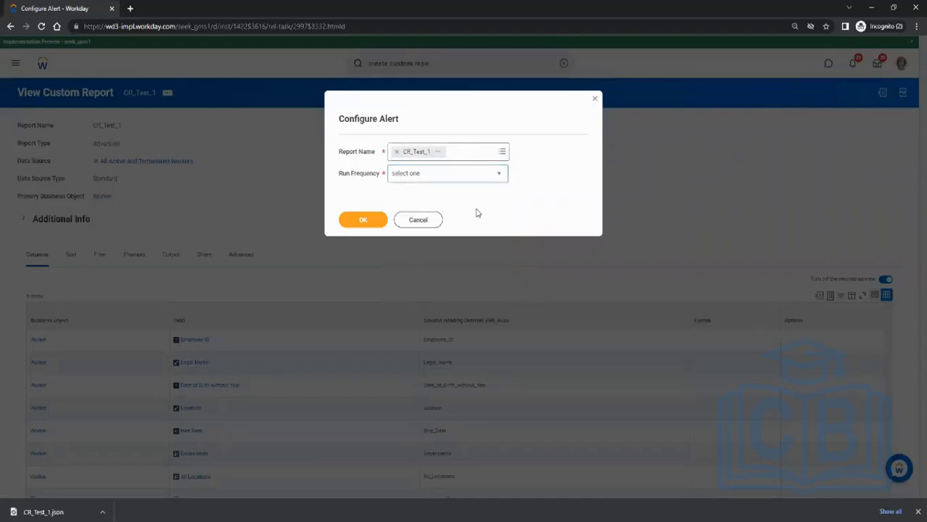
Cancel the alert, view the supplier payment and Ad_Hoc_Payment notifications, then focus search.
{"action": "left_click", "coordinate": [419, 220]}
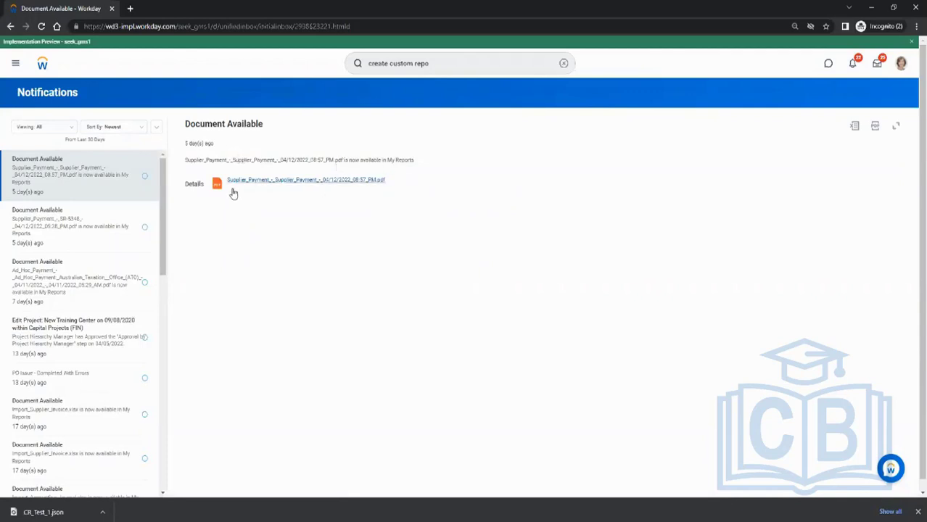
{"action": "left_click", "coordinate": [68, 231]}
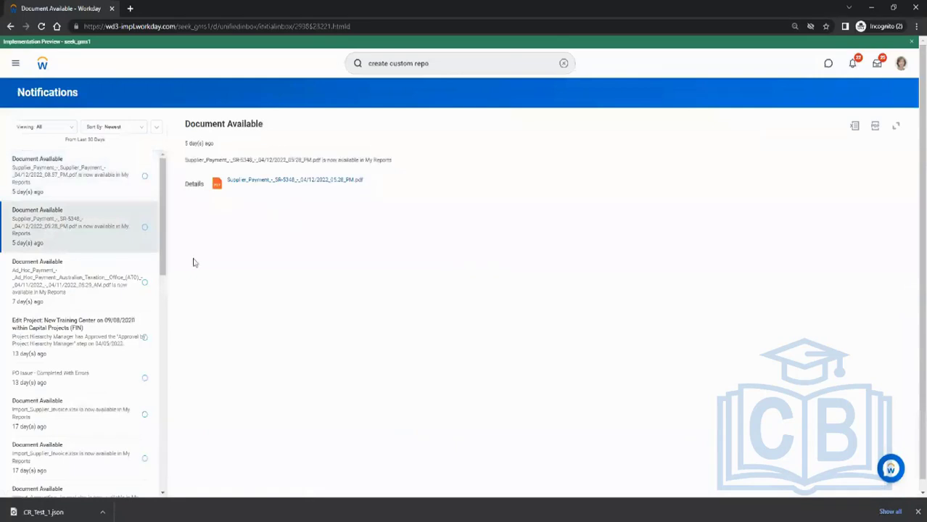
{"action": "left_click", "coordinate": [69, 282]}
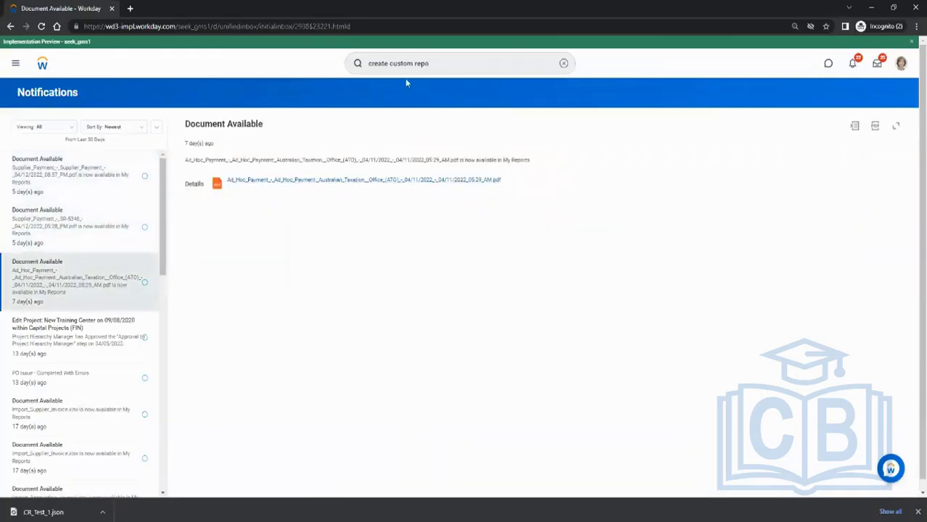
{"action": "left_click", "coordinate": [448, 64]}
Search rd:cr_Test and briefly check the CR_Test1 report output.
{"action": "key", "text": "ctrl+a"}
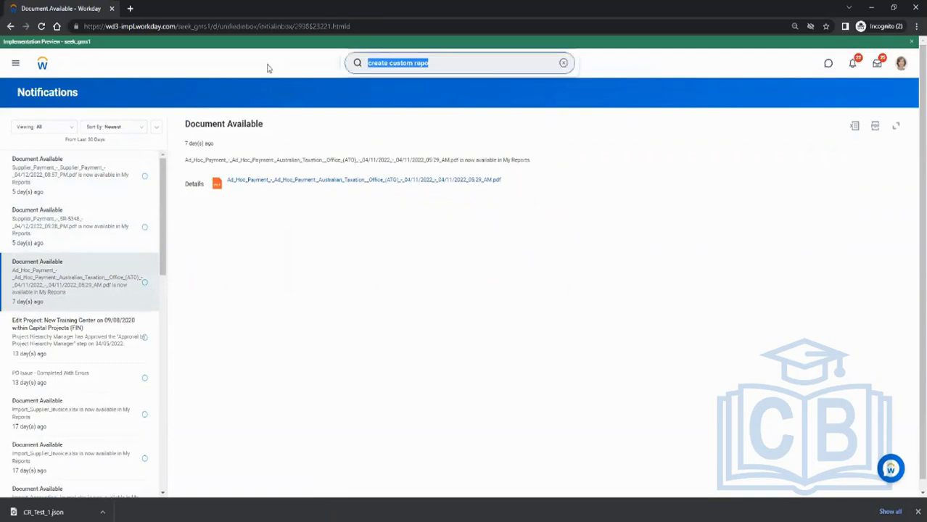
{"action": "type", "text": "rd"}
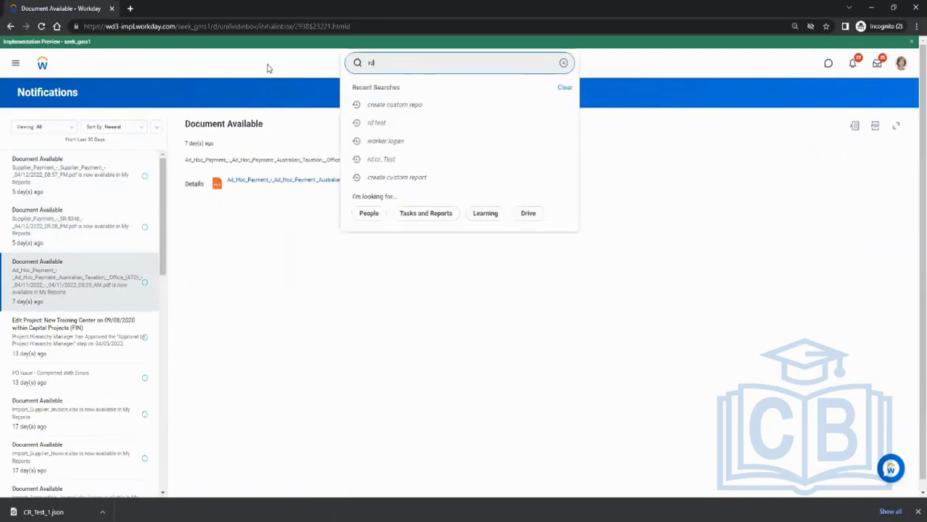
{"action": "type", "text": ":cc"}
{"action": "type", "text": "_Test"}
{"action": "key", "text": "Return"}
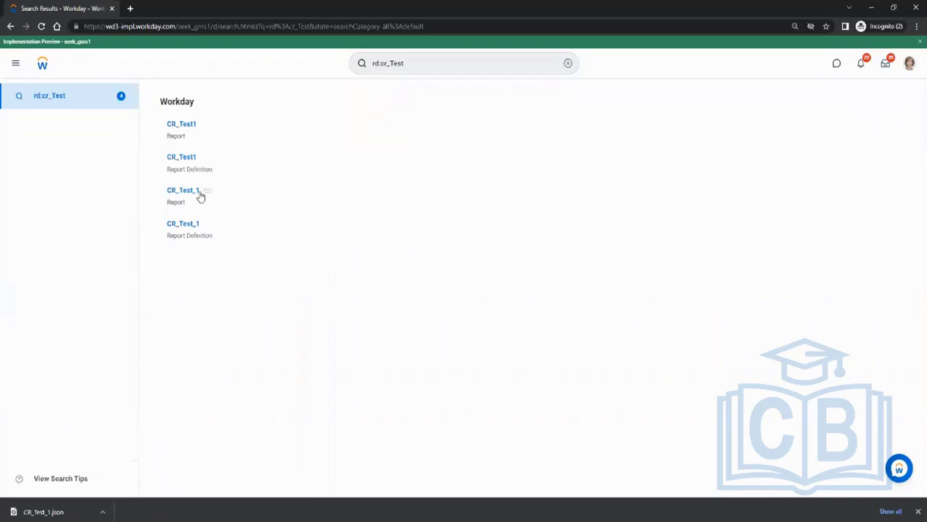
{"action": "left_click", "coordinate": [187, 128]}
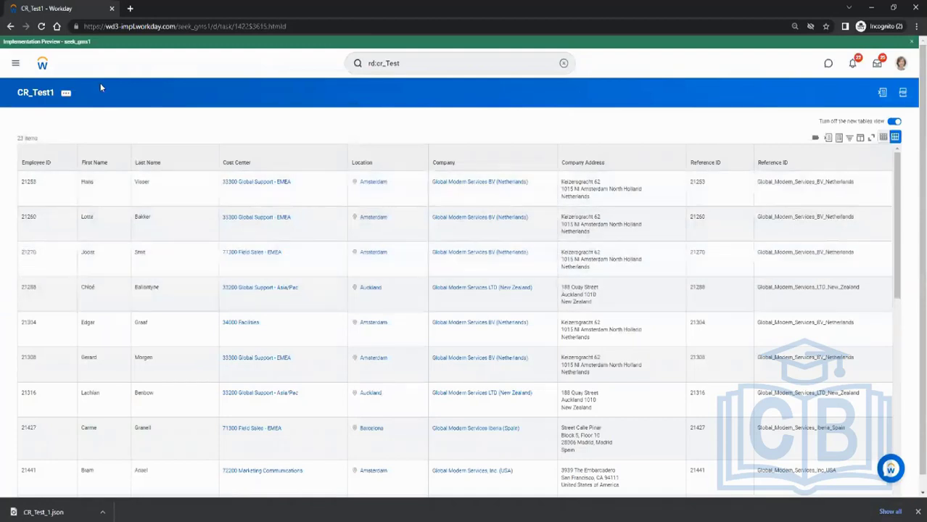
{"action": "key", "text": "alt+Left"}
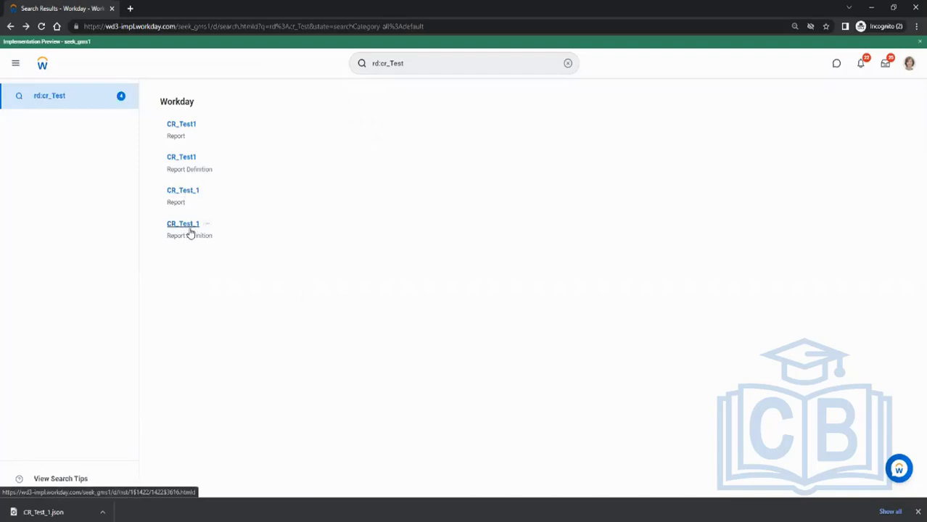
Open the CR_Test_1 report definition and look over its Worker columns.
{"action": "left_click", "coordinate": [191, 227]}
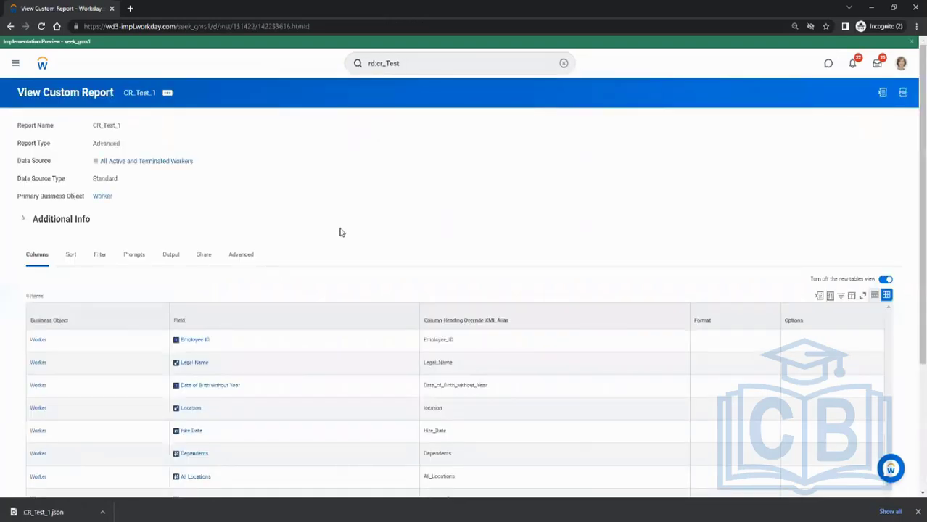
{"action": "scroll", "coordinate": [341, 233], "scroll_direction": "down", "scroll_amount": 1}
{"action": "scroll", "coordinate": [341, 232], "scroll_direction": "down", "scroll_amount": 3}
{"action": "scroll", "coordinate": [341, 230], "scroll_direction": "up", "scroll_amount": 5}
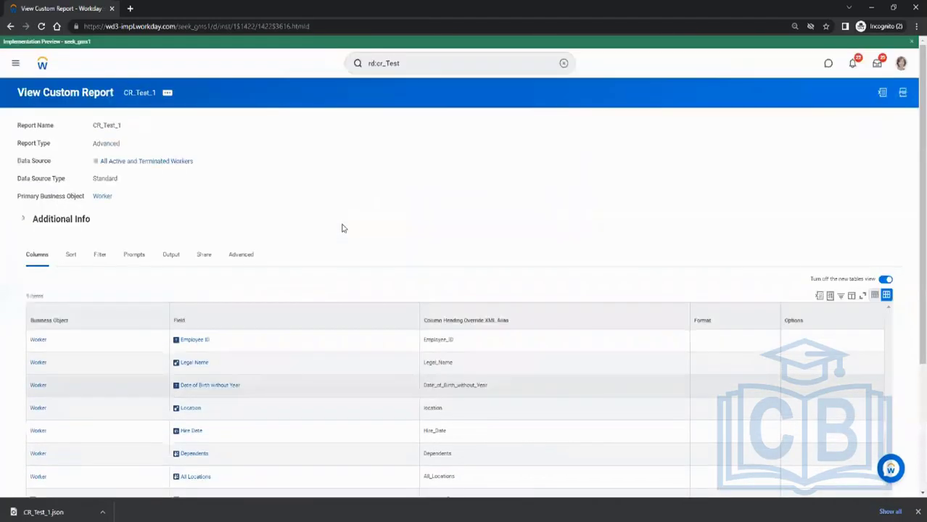
Start a Configure Alert for CR_Test_1 with Run Frequency set to Run Now.
{"action": "left_click", "coordinate": [167, 93]}
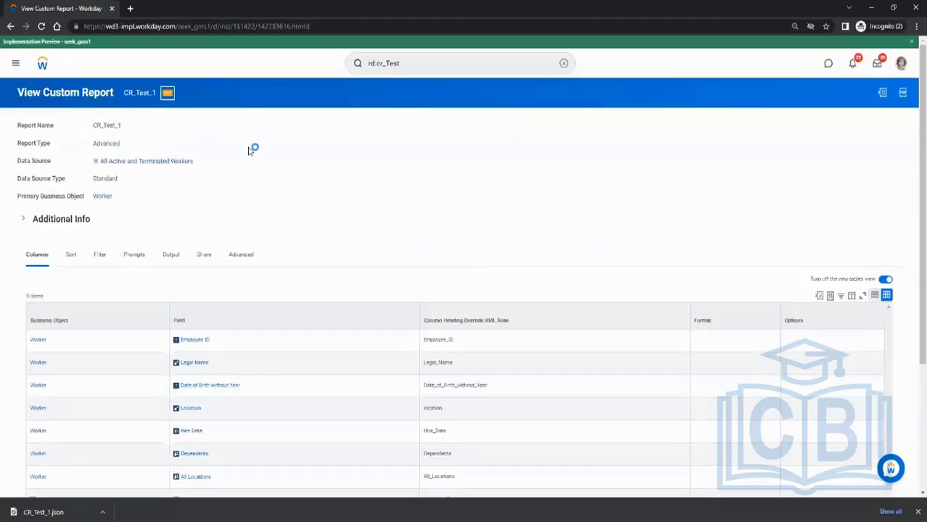
{"action": "mouse_move", "coordinate": [219, 132]}
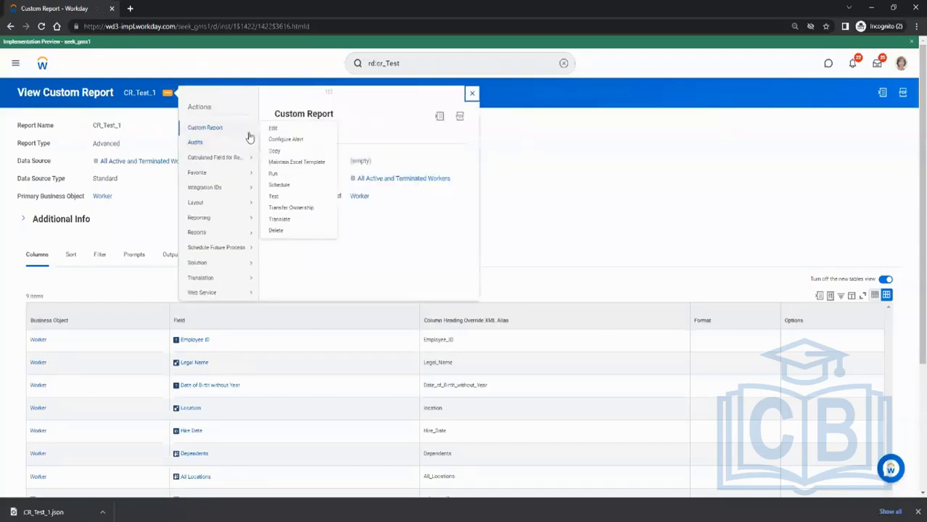
{"action": "left_click", "coordinate": [290, 139]}
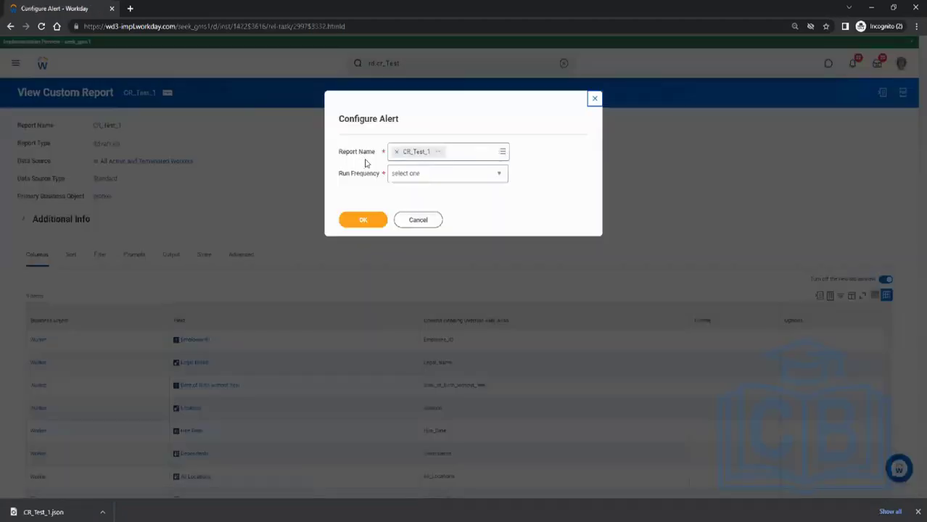
{"action": "left_click", "coordinate": [428, 173]}
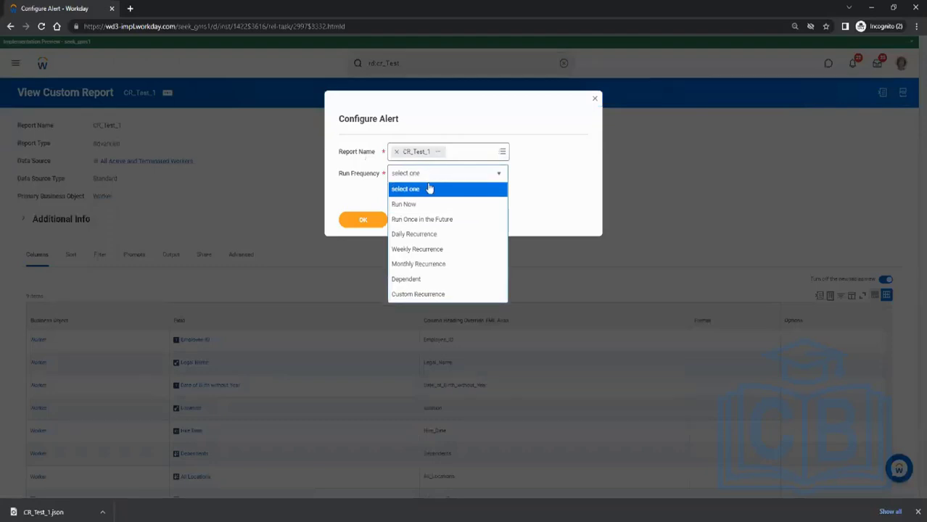
{"action": "left_click", "coordinate": [428, 205]}
{"action": "left_click", "coordinate": [373, 220]}
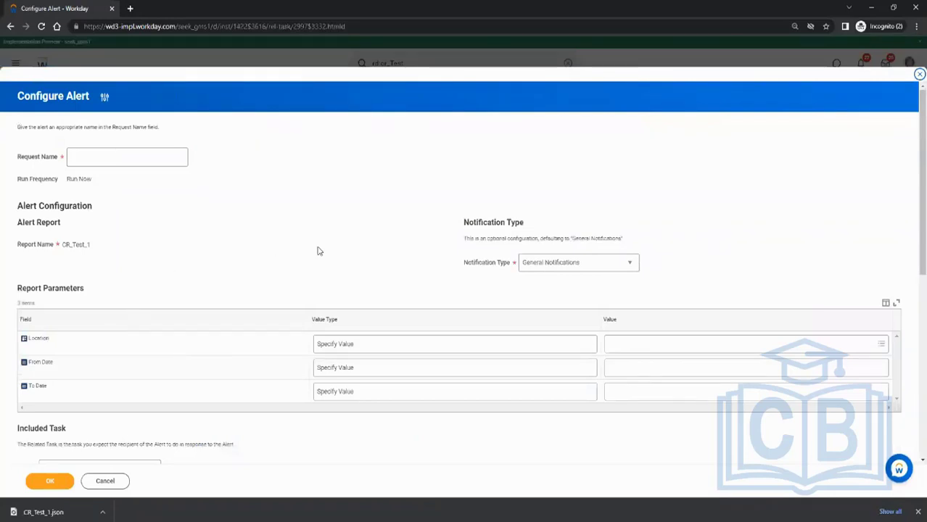
Review the alert form's recipients, notification subject and Location, From Date, To Date parameters.
{"action": "scroll", "coordinate": [325, 263], "scroll_direction": "down", "scroll_amount": 2}
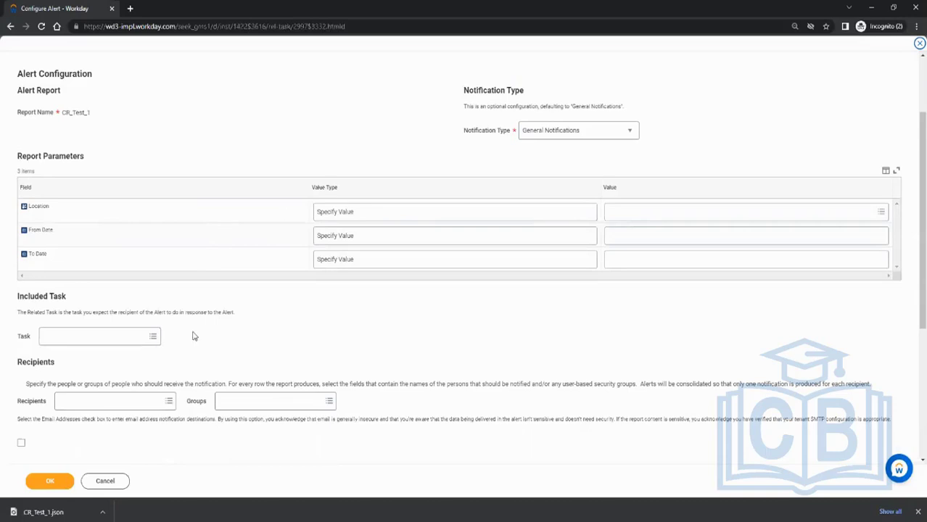
{"action": "scroll", "coordinate": [178, 312], "scroll_direction": "down", "scroll_amount": 3}
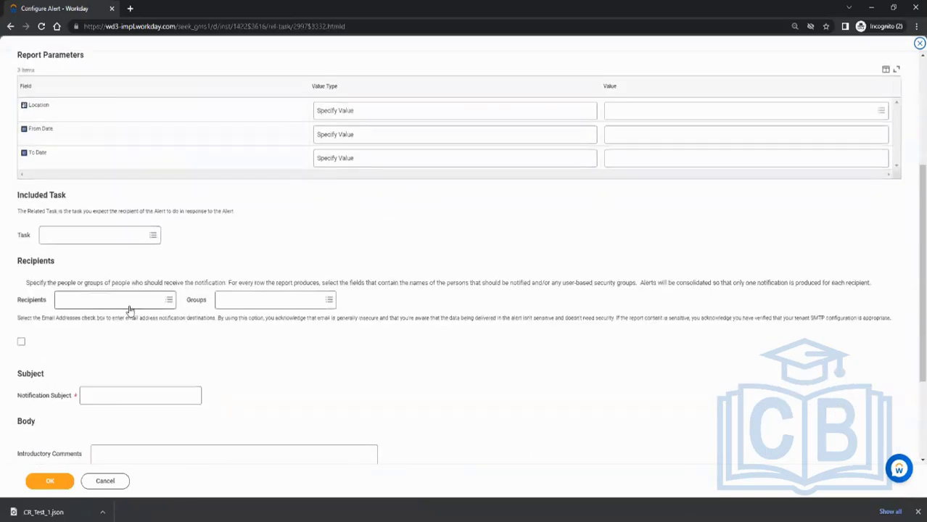
{"action": "left_click", "coordinate": [127, 303]}
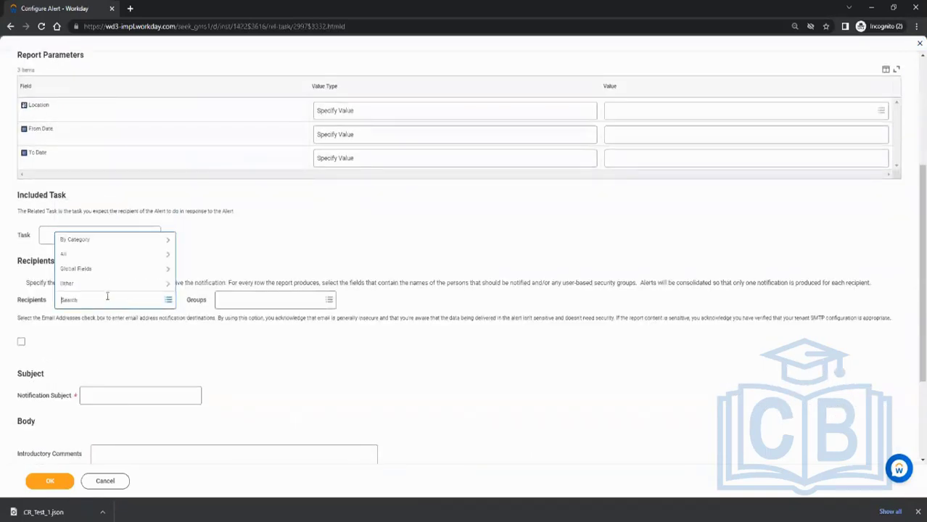
{"action": "left_click", "coordinate": [272, 352]}
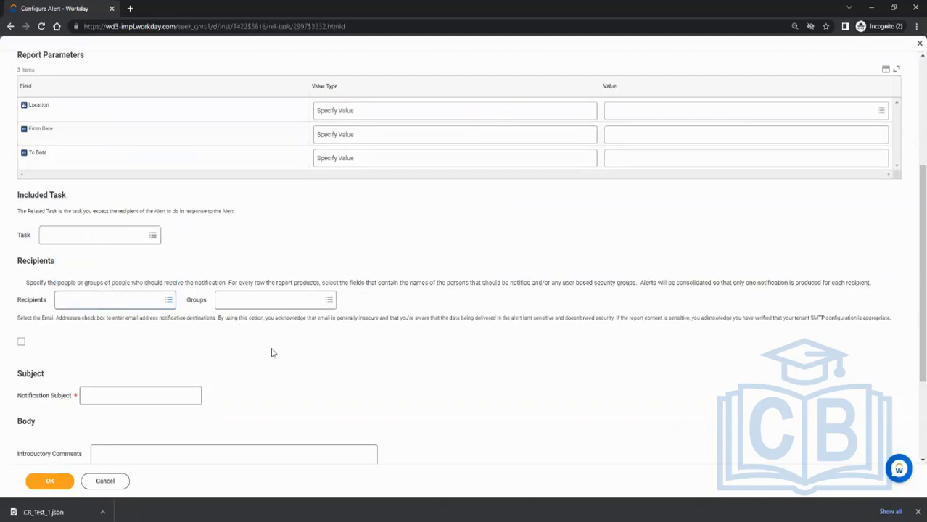
{"action": "scroll", "coordinate": [272, 352], "scroll_direction": "down", "scroll_amount": 4}
{"action": "left_click", "coordinate": [95, 254]}
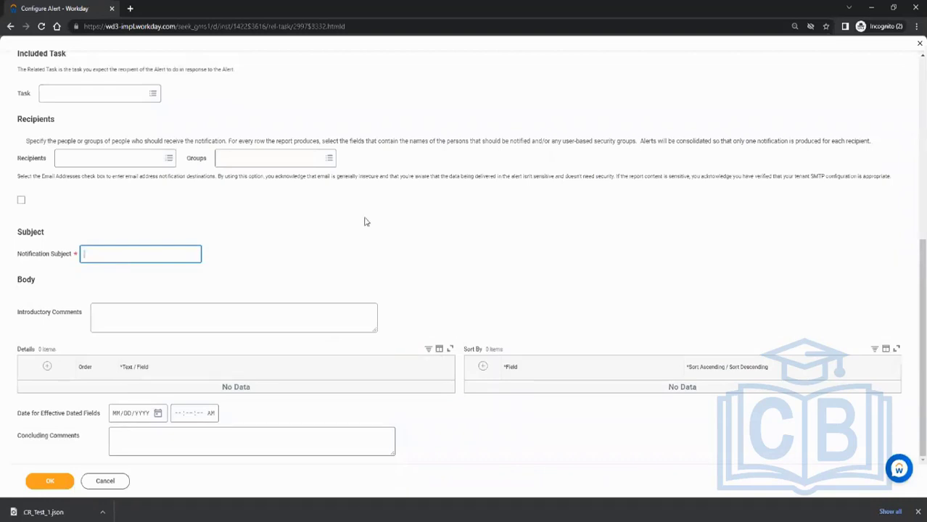
{"action": "scroll", "coordinate": [306, 259], "scroll_direction": "up", "scroll_amount": 5}
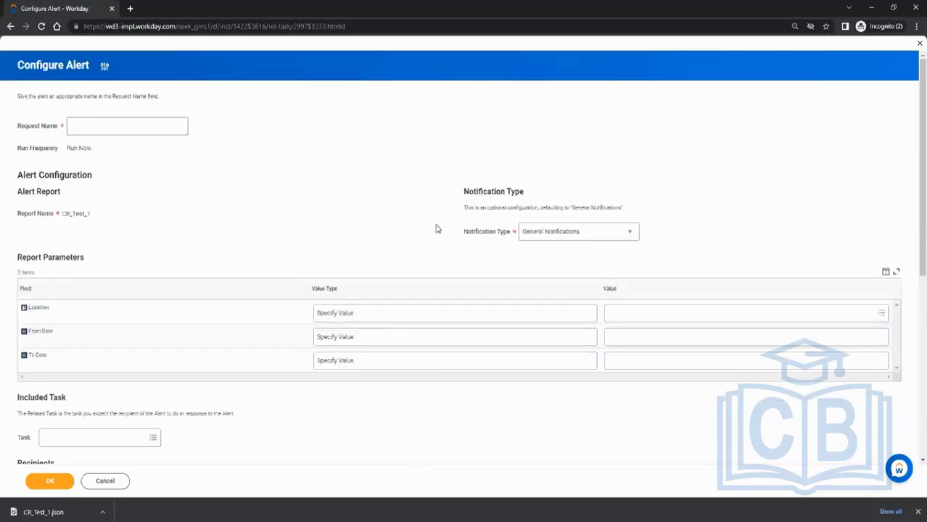
{"action": "scroll", "coordinate": [436, 229], "scroll_direction": "down", "scroll_amount": 3}
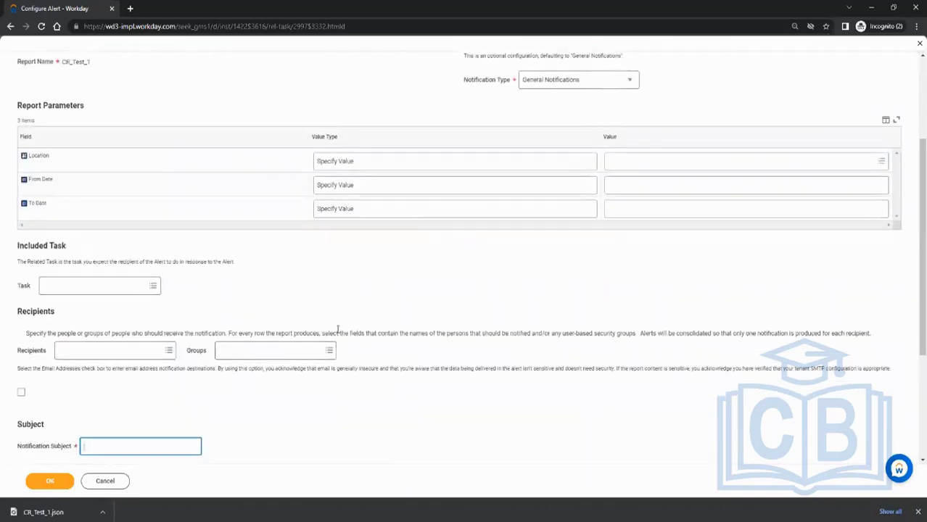
{"action": "scroll", "coordinate": [254, 306], "scroll_direction": "up", "scroll_amount": 3}
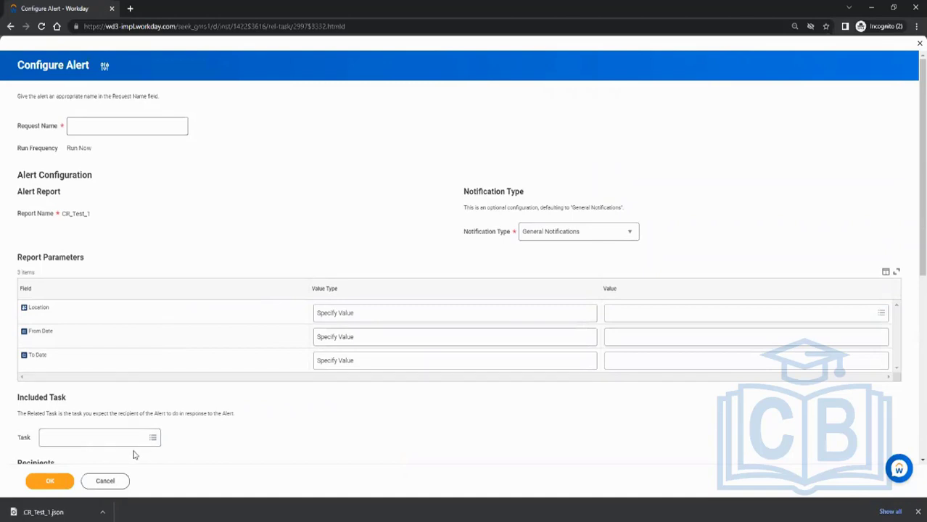
Cancel the alert, then view and cancel Maintain Excel Template for CR_Test_1.
{"action": "left_click", "coordinate": [117, 484]}
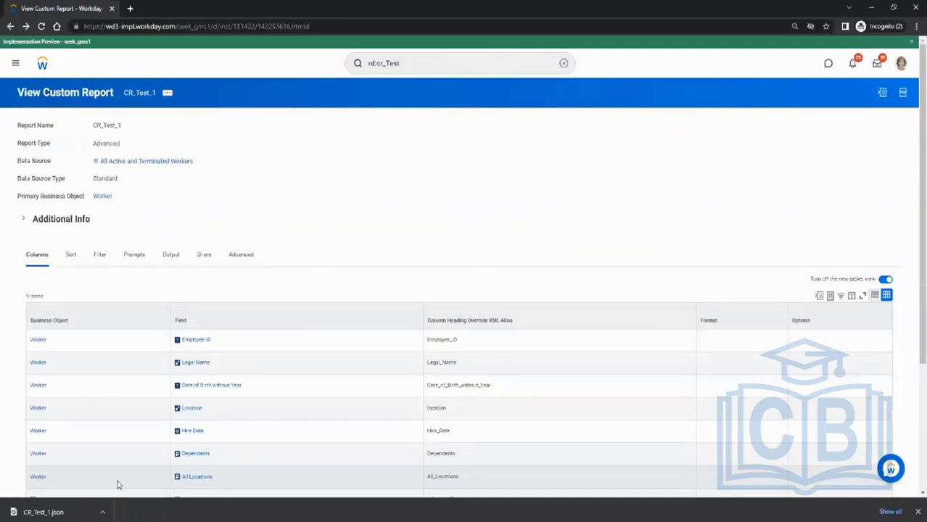
{"action": "left_click", "coordinate": [167, 98]}
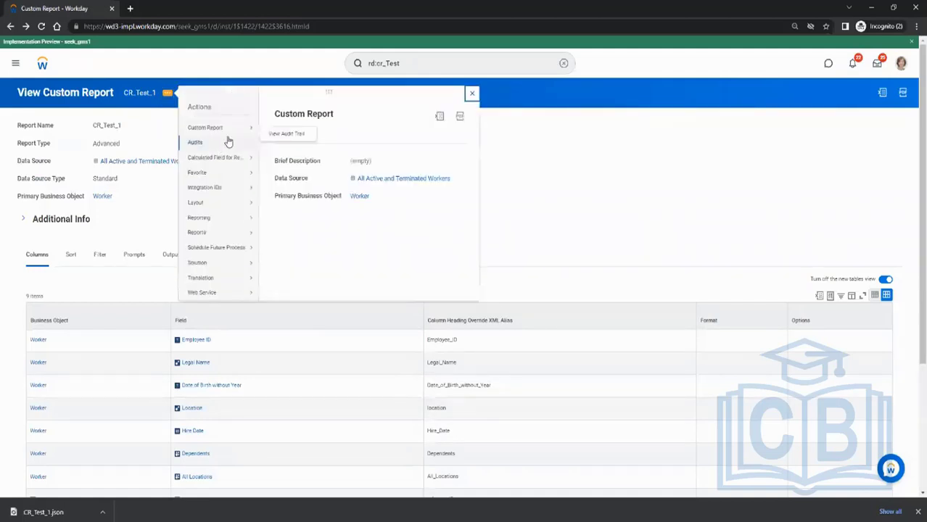
{"action": "mouse_move", "coordinate": [218, 128]}
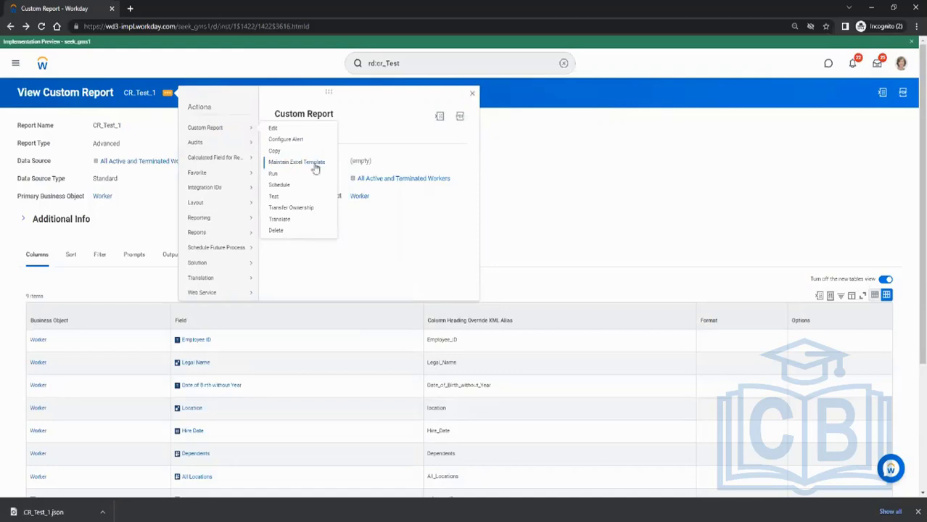
{"action": "left_click", "coordinate": [315, 162]}
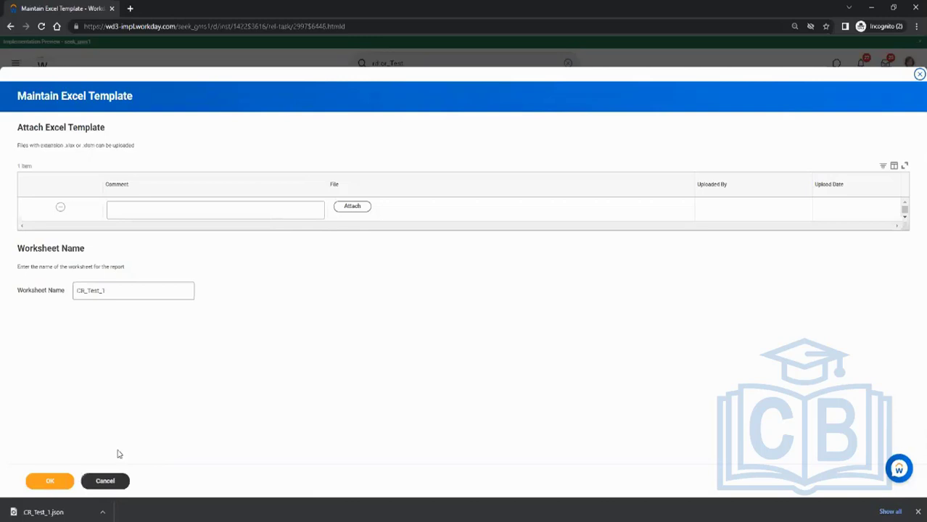
{"action": "left_click", "coordinate": [107, 479]}
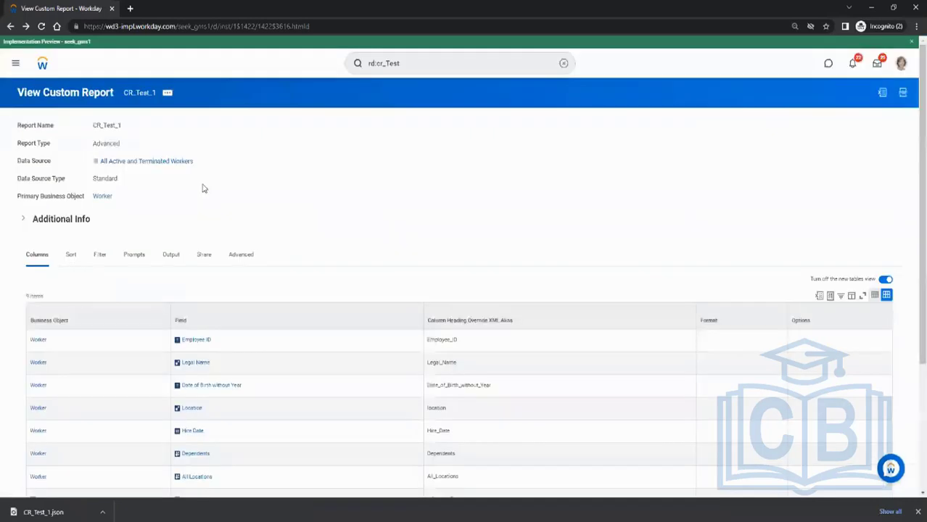
Schedule CR_Test_1 with a Daily Recurrence run frequency and proceed to its settings.
{"action": "left_click", "coordinate": [166, 99]}
{"action": "mouse_move", "coordinate": [209, 129]}
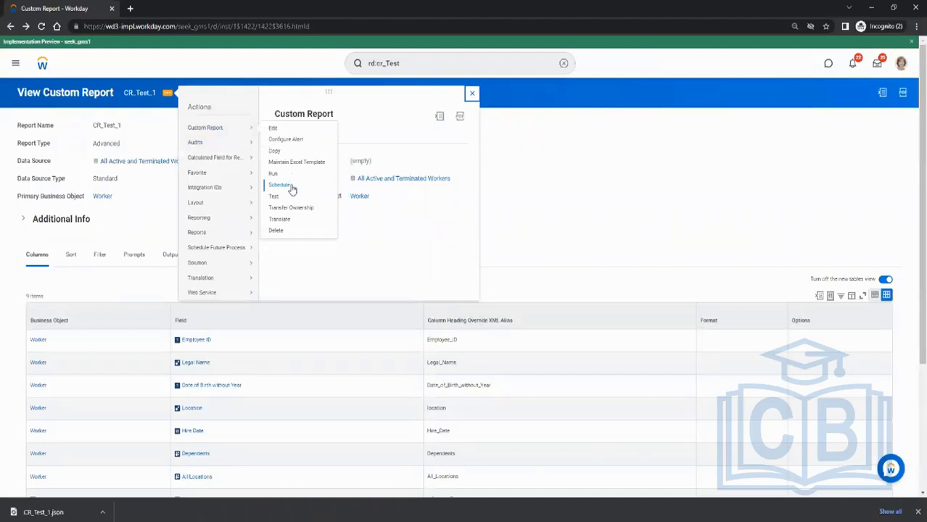
{"action": "left_click", "coordinate": [280, 186]}
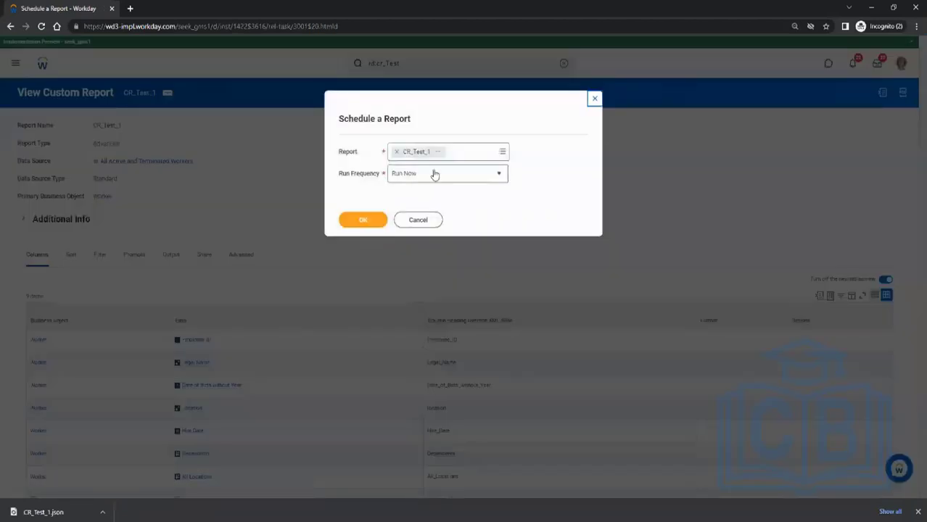
{"action": "left_click", "coordinate": [435, 175]}
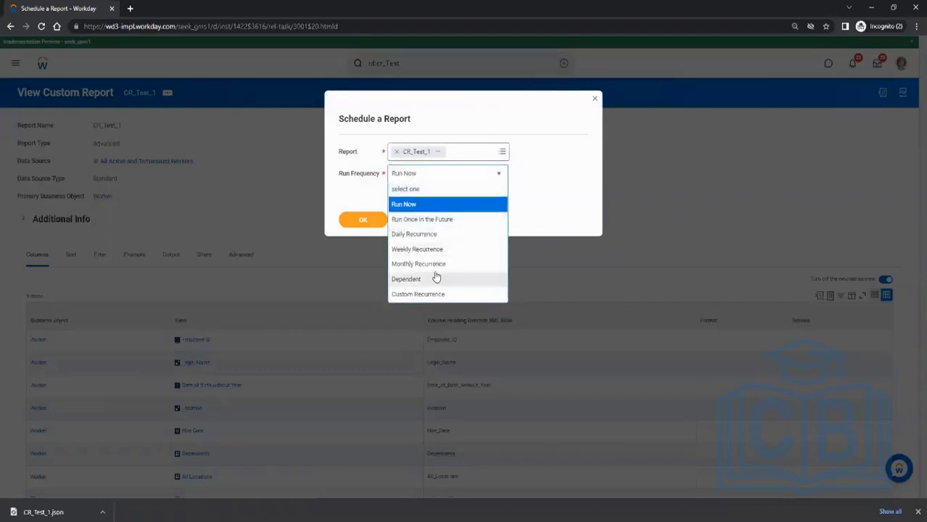
{"action": "left_click", "coordinate": [424, 235]}
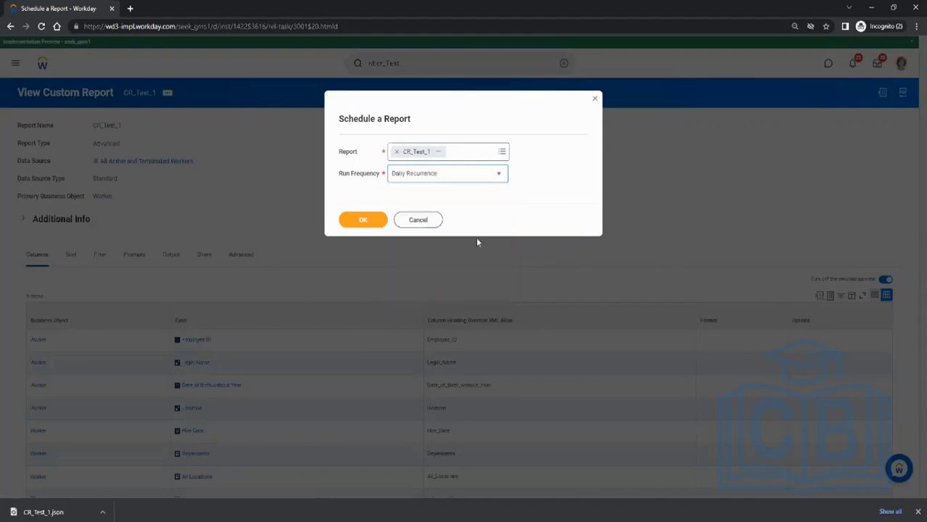
{"action": "left_click", "coordinate": [370, 222]}
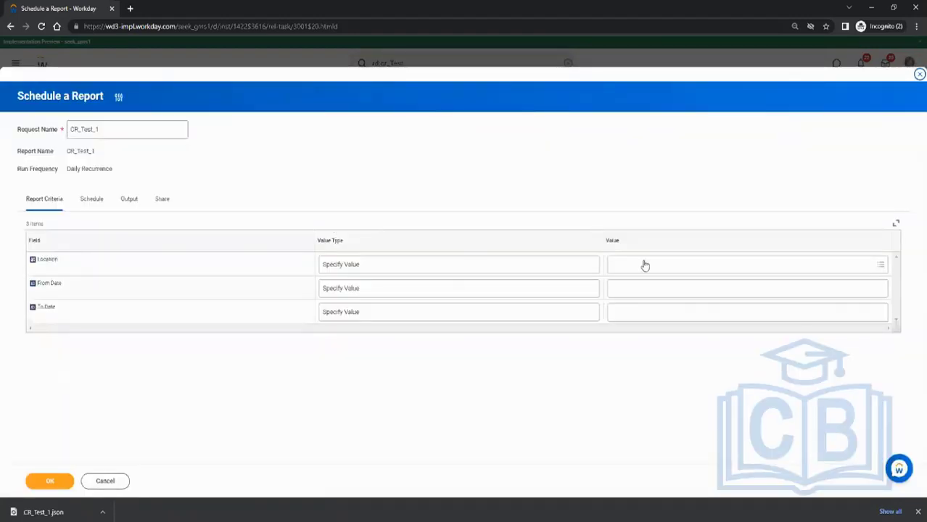
On the Schedule tab, set the report to recur every 3 days.
{"action": "left_click", "coordinate": [93, 203]}
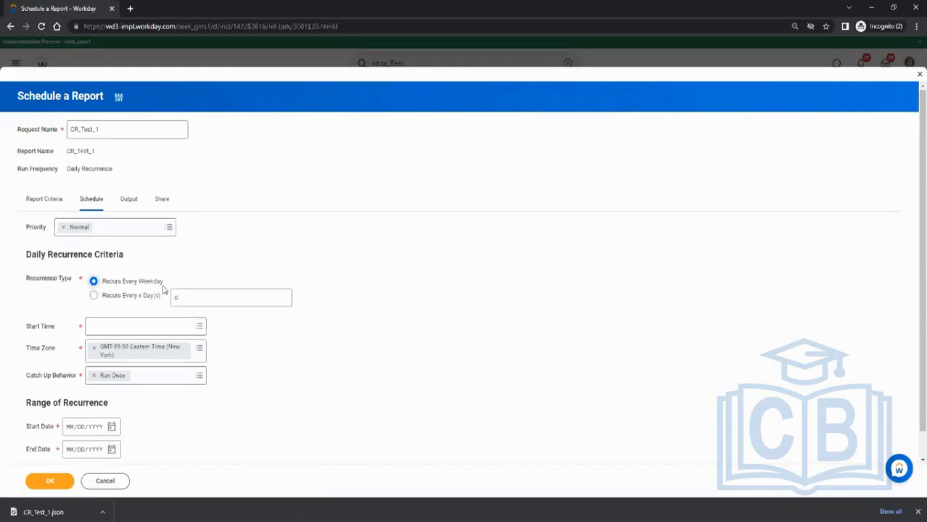
{"action": "left_click", "coordinate": [132, 297]}
{"action": "left_click", "coordinate": [187, 298]}
{"action": "left_click_drag", "start_coordinate": [187, 298], "coordinate": [111, 298]}
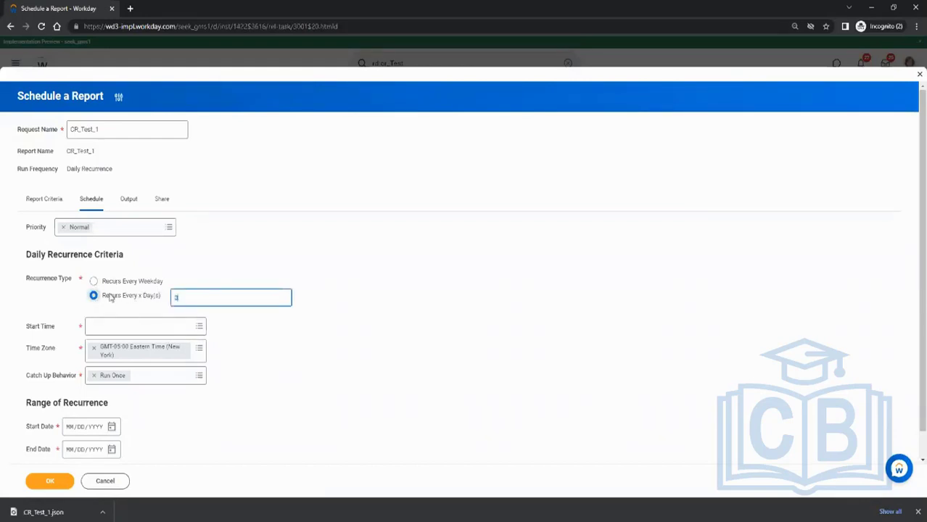
{"action": "type", "text": "3"}
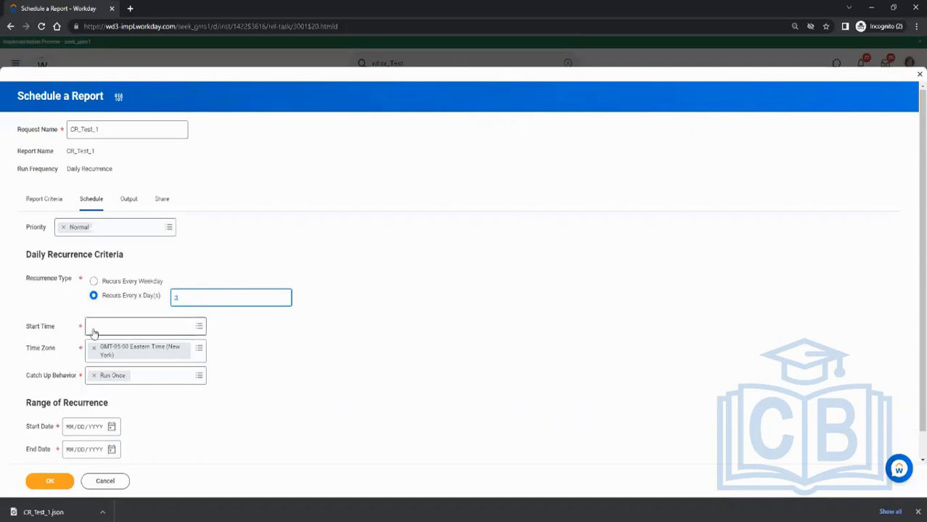
Set start time 7:00 AM and start date 04/19/2022, leave end date empty, then cancel.
{"action": "left_click", "coordinate": [95, 329]}
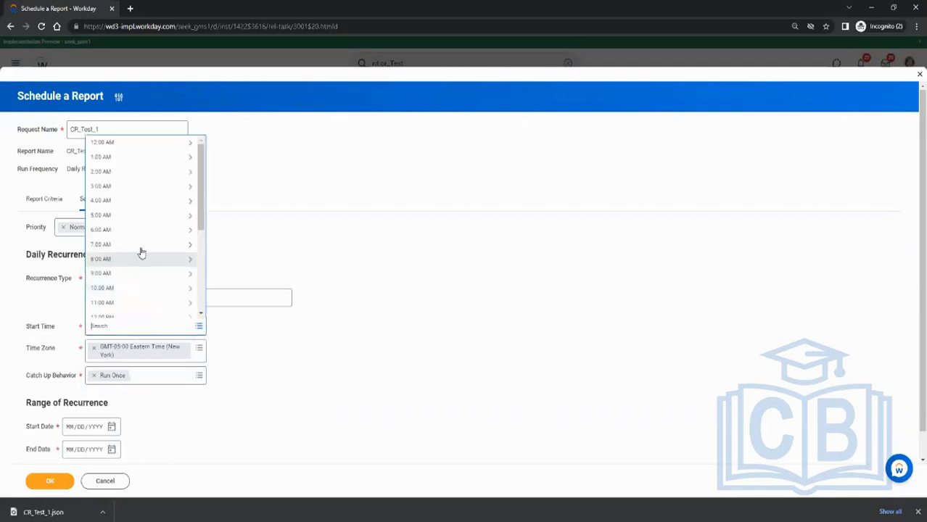
{"action": "left_click", "coordinate": [139, 249]}
{"action": "left_click", "coordinate": [113, 142]}
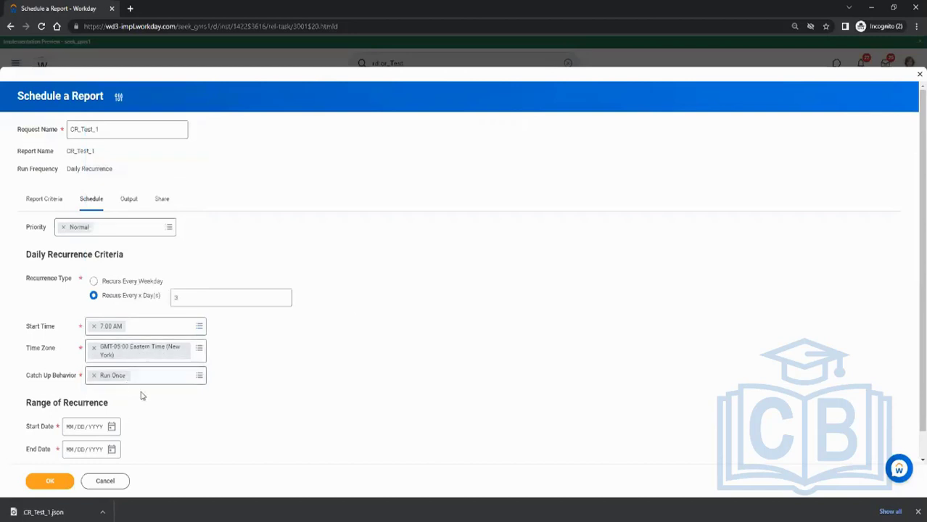
{"action": "left_click", "coordinate": [112, 427]}
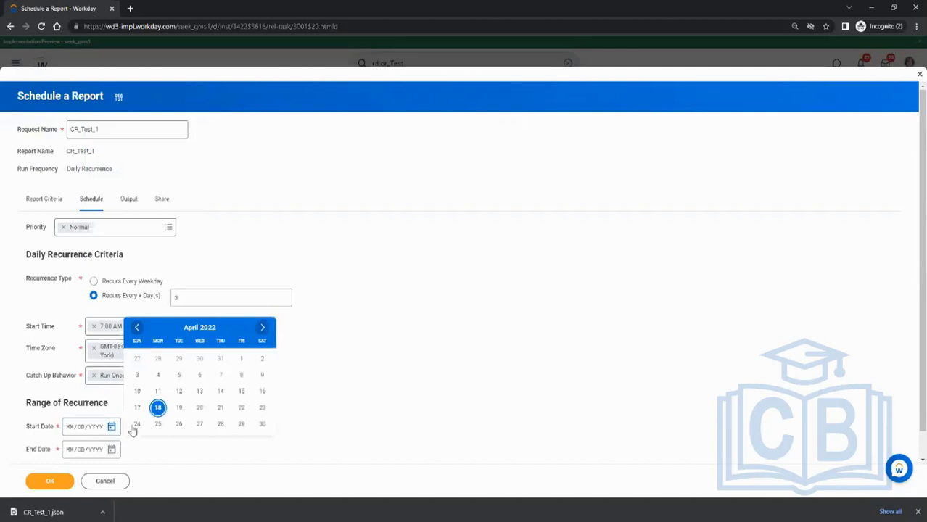
{"action": "left_click", "coordinate": [178, 407]}
{"action": "scroll", "coordinate": [218, 384], "scroll_direction": "down", "scroll_amount": 1}
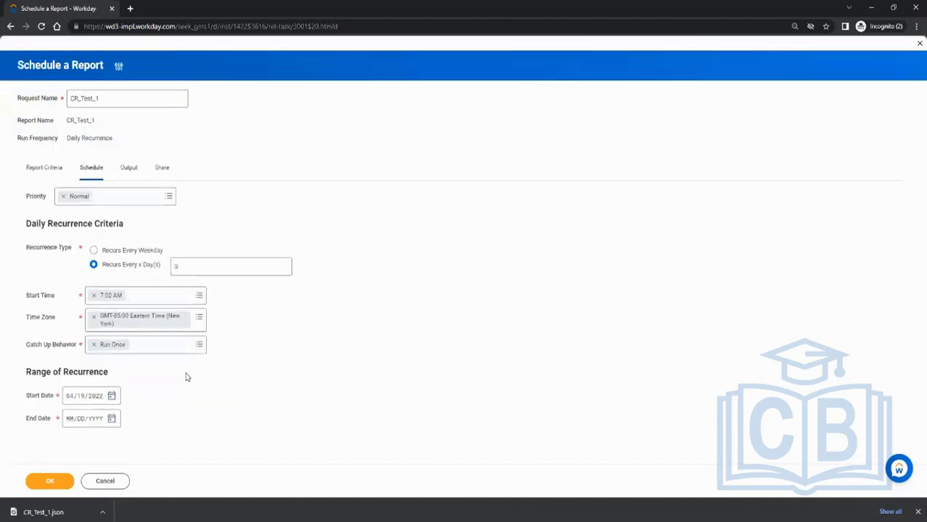
{"action": "left_click", "coordinate": [112, 418]}
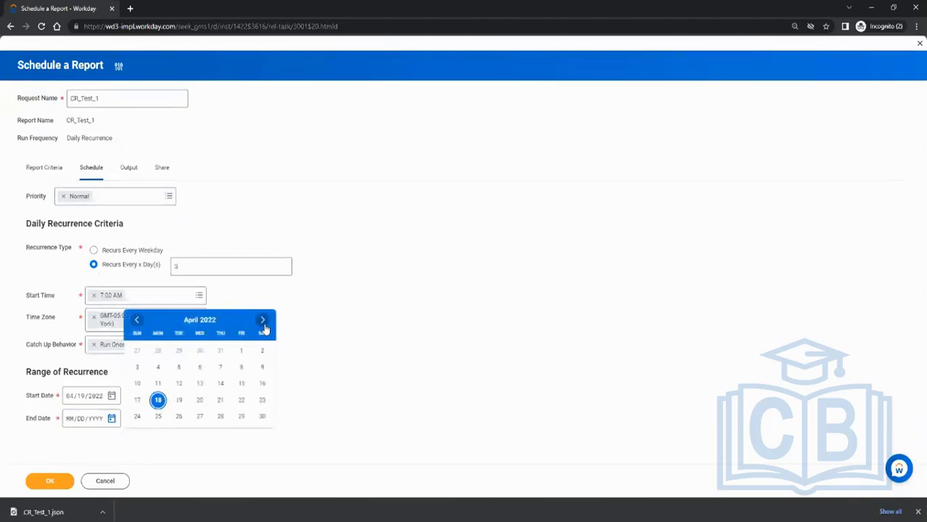
{"action": "left_click", "coordinate": [377, 318]}
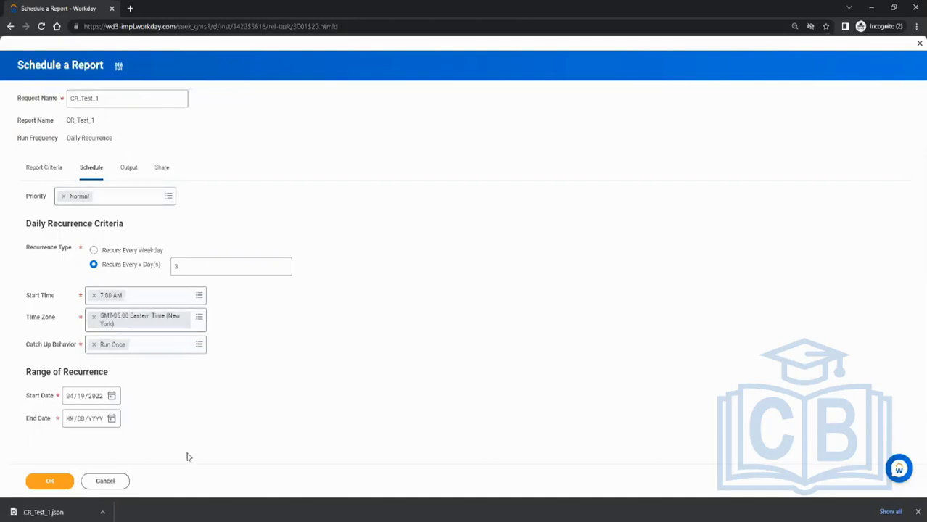
{"action": "left_click", "coordinate": [106, 483]}
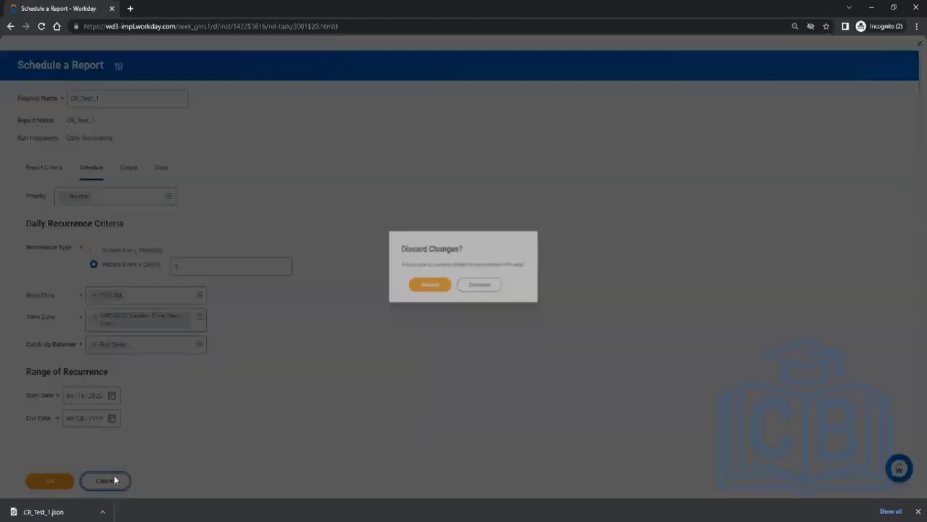
Discard the schedule changes and browse CR_Test_1's related actions without choosing one.
{"action": "left_click", "coordinate": [413, 289]}
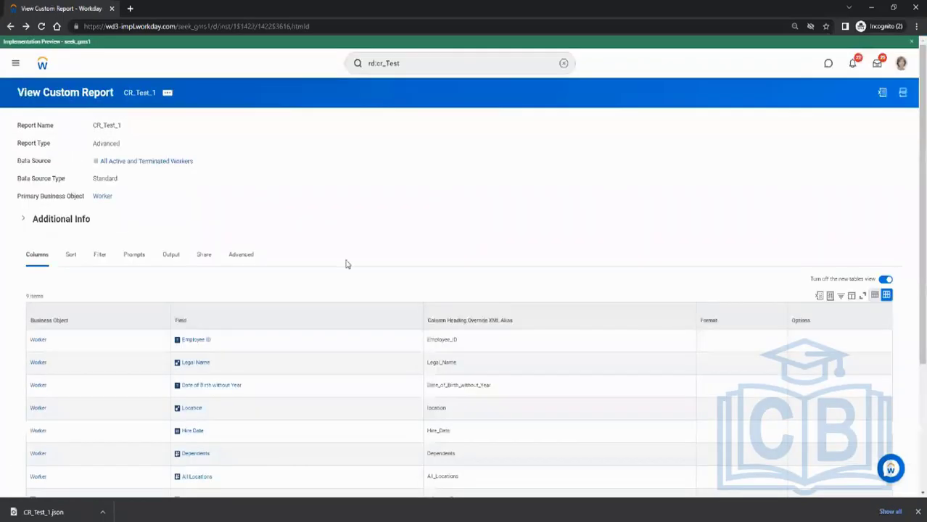
{"action": "left_click", "coordinate": [168, 94]}
{"action": "mouse_move", "coordinate": [220, 161]}
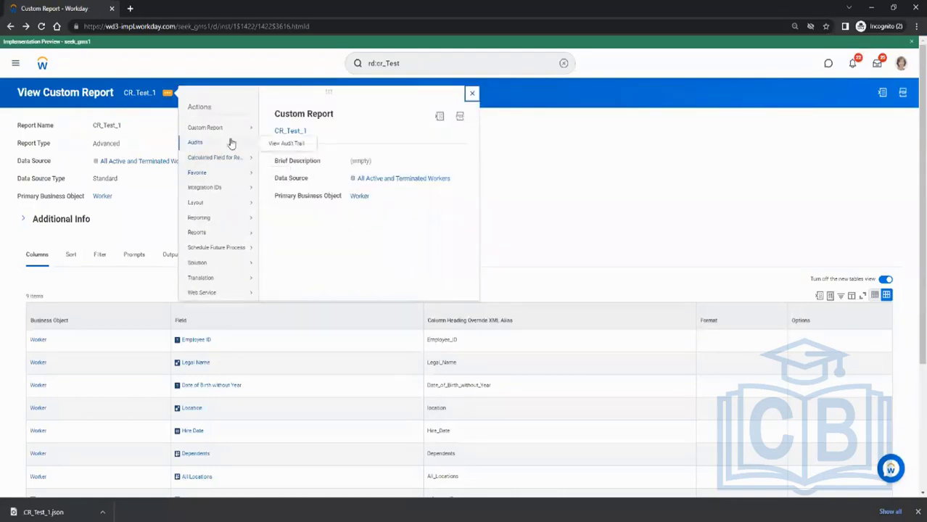
{"action": "mouse_move", "coordinate": [244, 129]}
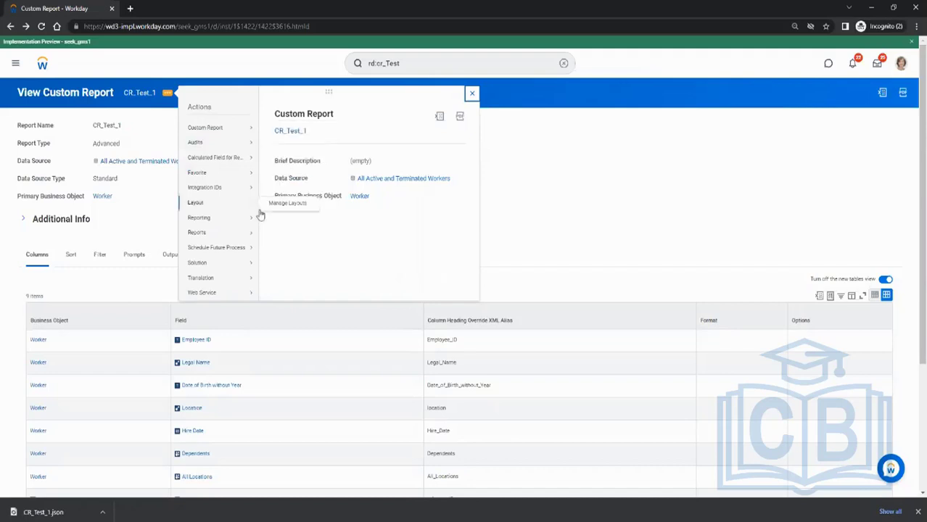
{"action": "mouse_move", "coordinate": [247, 163]}
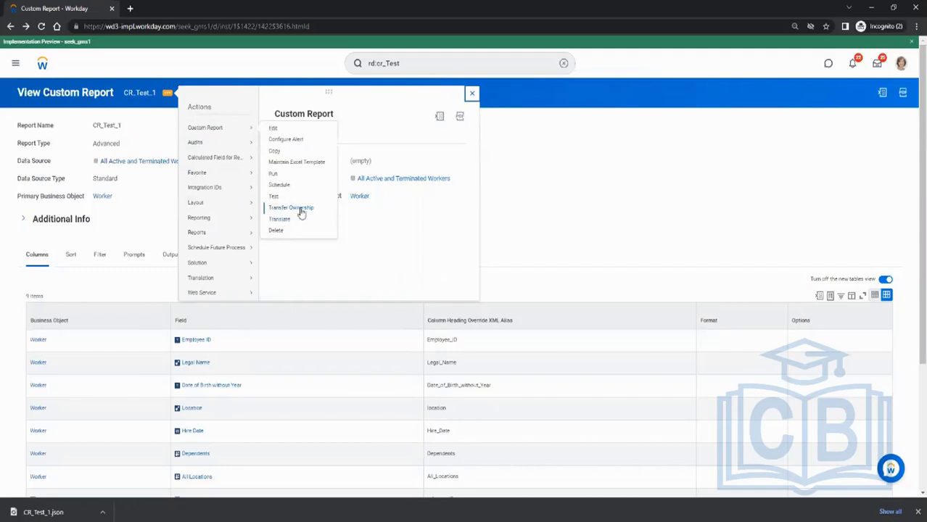
{"action": "left_click", "coordinate": [534, 201]}
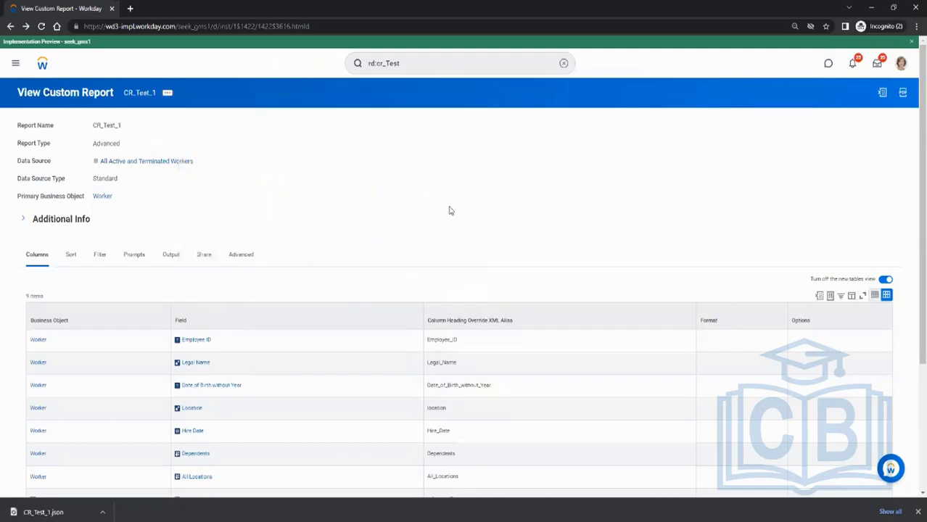
Check the report owner on the Share tab, then start Transfer Ownership.
{"action": "left_click", "coordinate": [204, 255]}
{"action": "left_click_drag", "start_coordinate": [26, 411], "coordinate": [230, 413]}
{"action": "left_click", "coordinate": [145, 433]}
{"action": "left_click", "coordinate": [380, 411]}
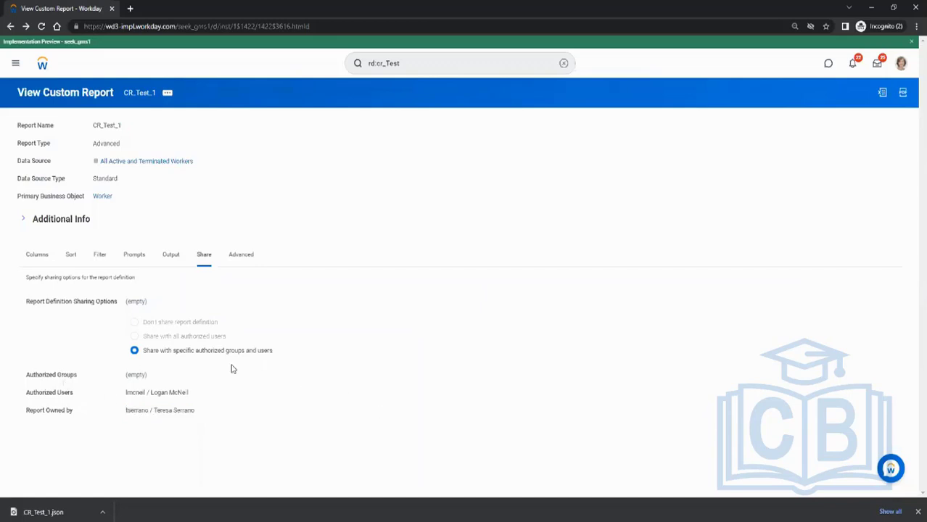
{"action": "left_click", "coordinate": [166, 98]}
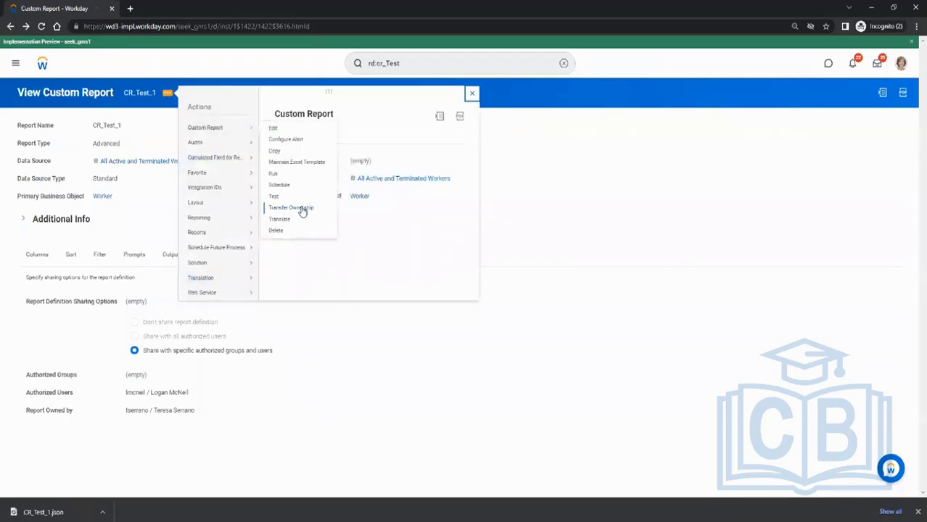
{"action": "left_click", "coordinate": [302, 208]}
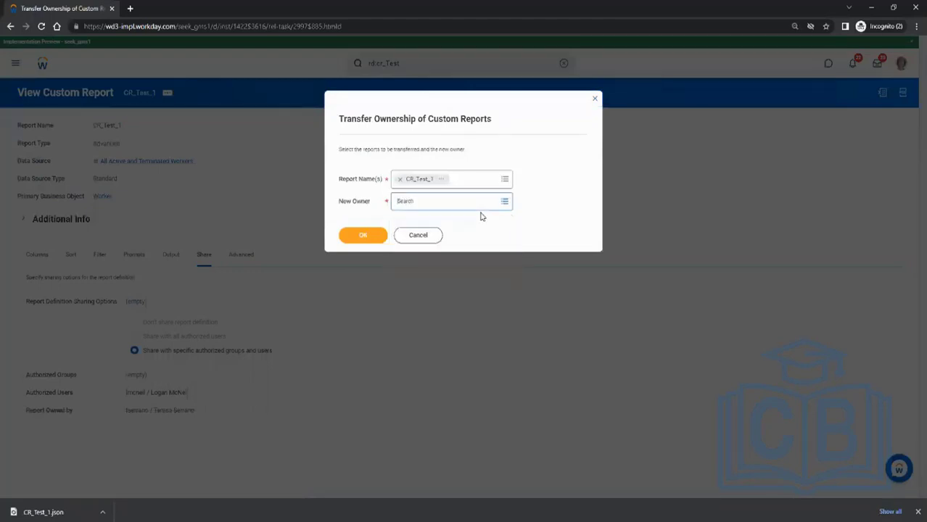
Search for a new owner by name, then cancel and discard the ownership transfer.
{"action": "type", "text": "logan"}
{"action": "key", "text": "Return"}
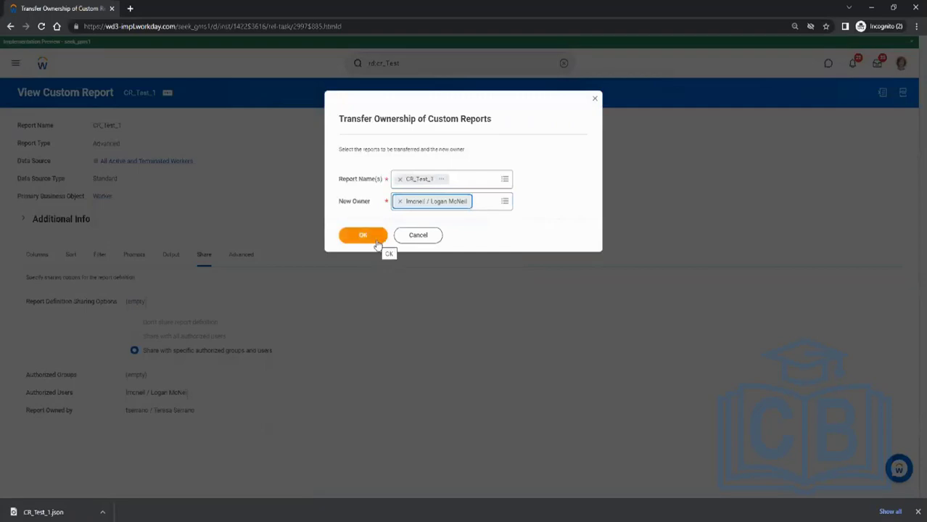
{"action": "left_click", "coordinate": [428, 242]}
{"action": "left_click", "coordinate": [425, 288]}
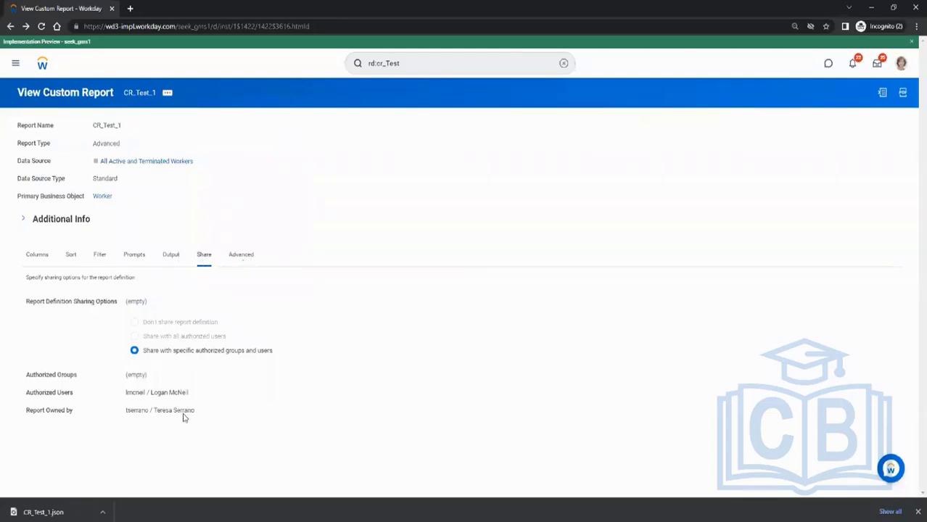
Recheck the report owner on the Share tab and return to the Columns list.
{"action": "left_click", "coordinate": [204, 255]}
{"action": "left_click_drag", "start_coordinate": [126, 412], "coordinate": [267, 417]}
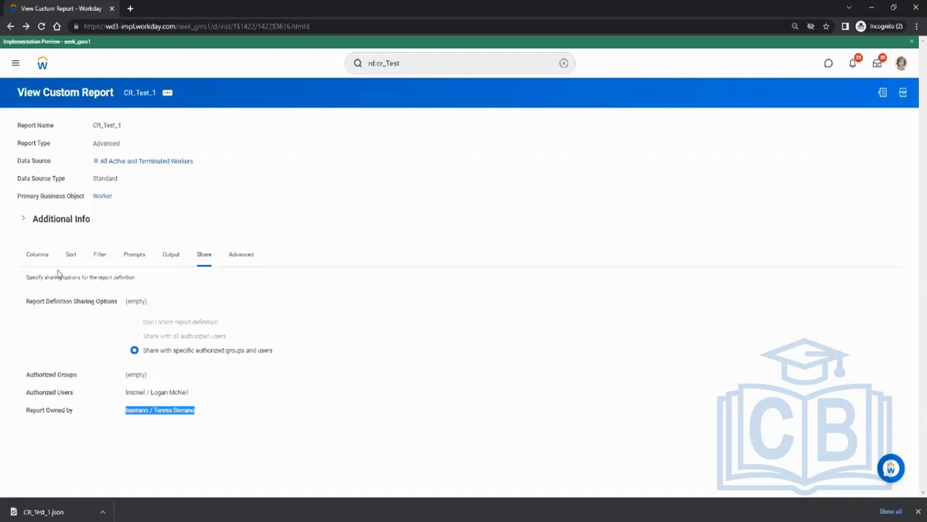
{"action": "left_click", "coordinate": [143, 101]}
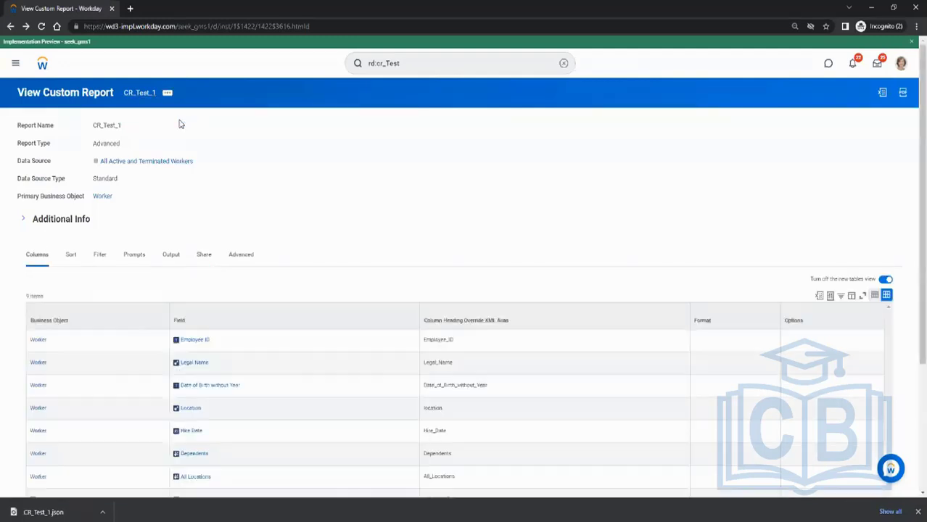
Open View Audit Trail for CR_Test_1 with From Moment 10/10/2022 through 04/18/2022.
{"action": "left_click", "coordinate": [167, 92]}
{"action": "mouse_move", "coordinate": [222, 293]}
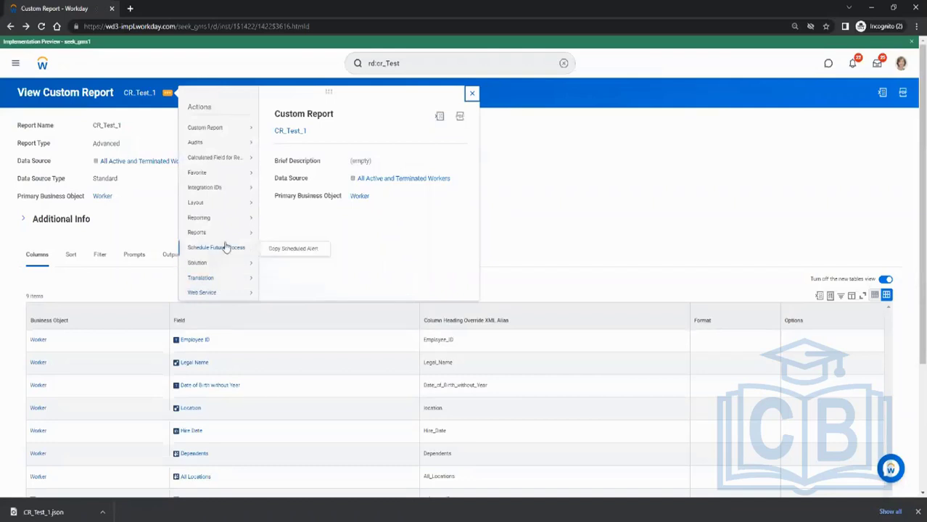
{"action": "mouse_move", "coordinate": [233, 131]}
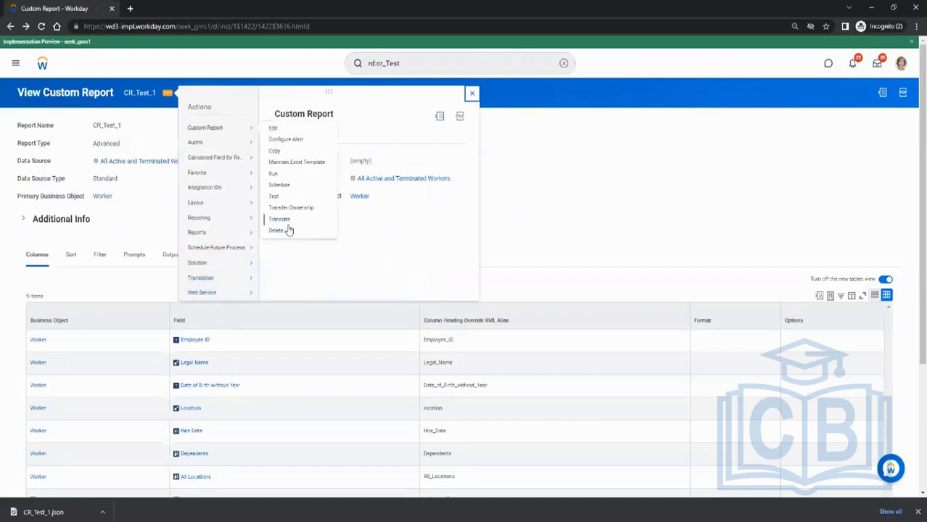
{"action": "mouse_move", "coordinate": [226, 148]}
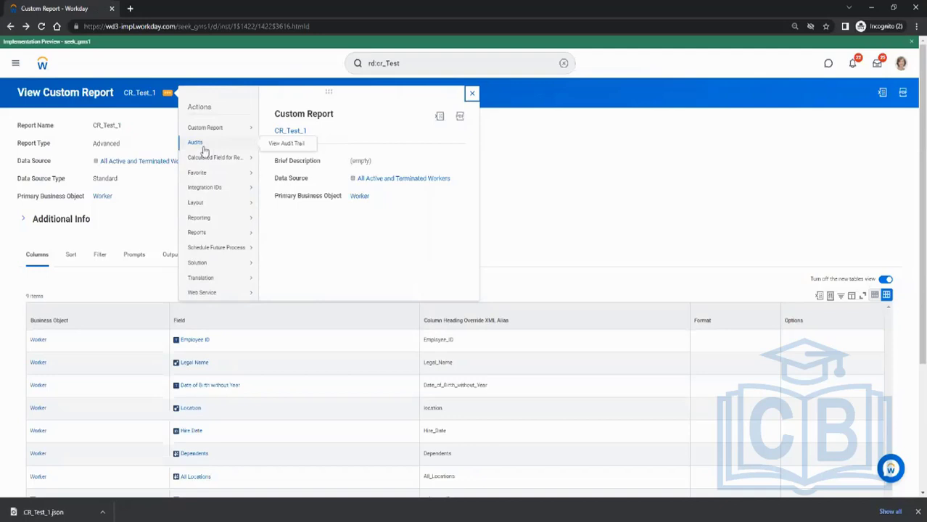
{"action": "left_click", "coordinate": [283, 144]}
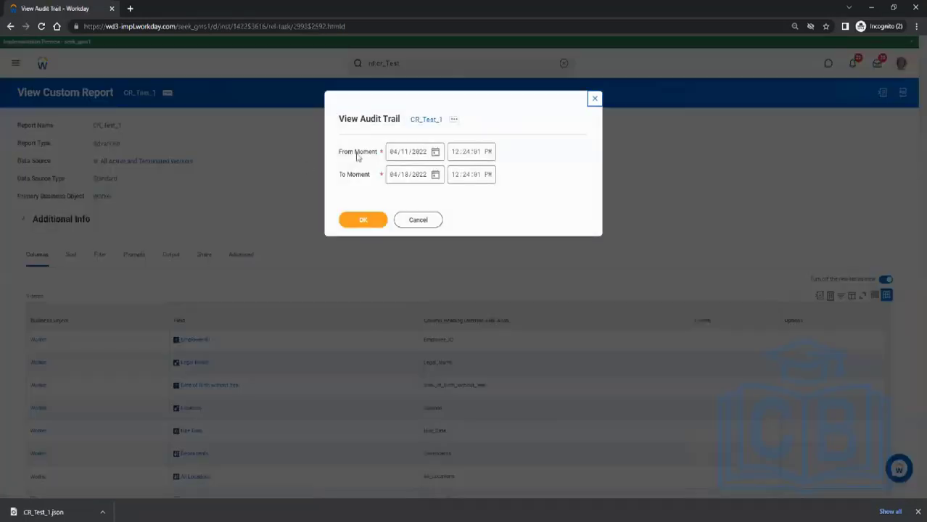
{"action": "left_click", "coordinate": [419, 152]}
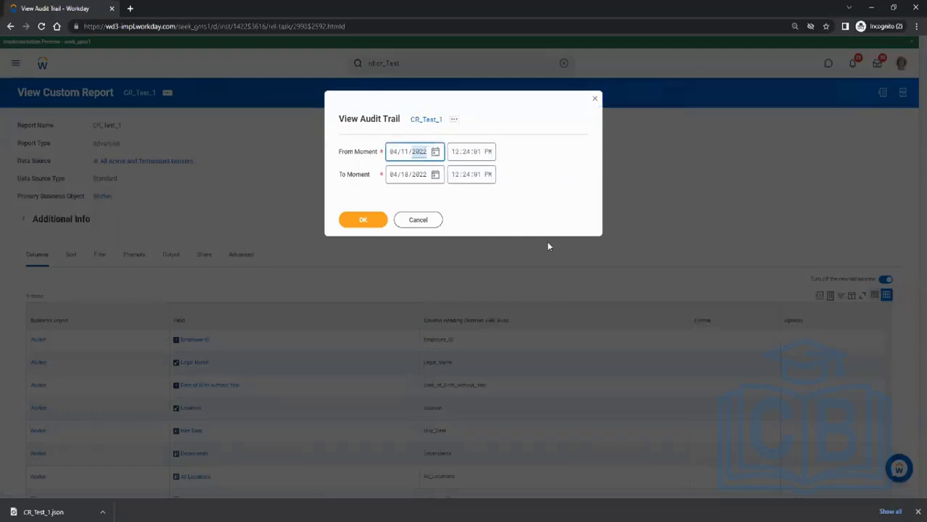
{"action": "key", "text": "Left"}
{"action": "key", "text": "Left"}
{"action": "type", "text": "1010"}
{"action": "left_click", "coordinate": [346, 220]}
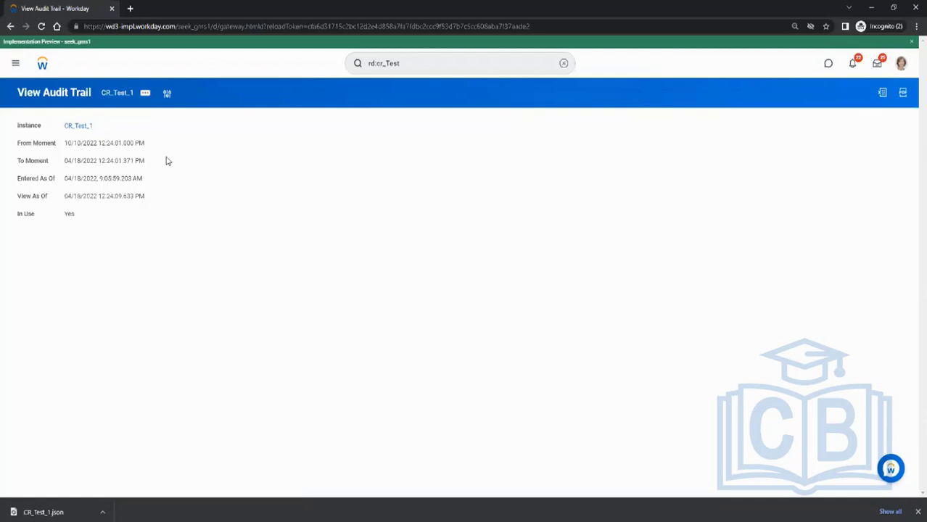
{"action": "left_click", "coordinate": [145, 95]}
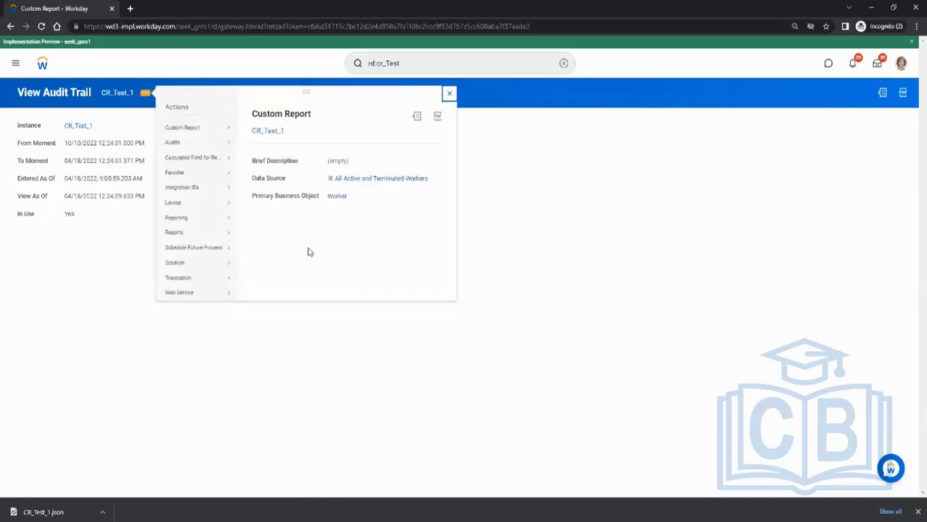
{"action": "mouse_move", "coordinate": [221, 133]}
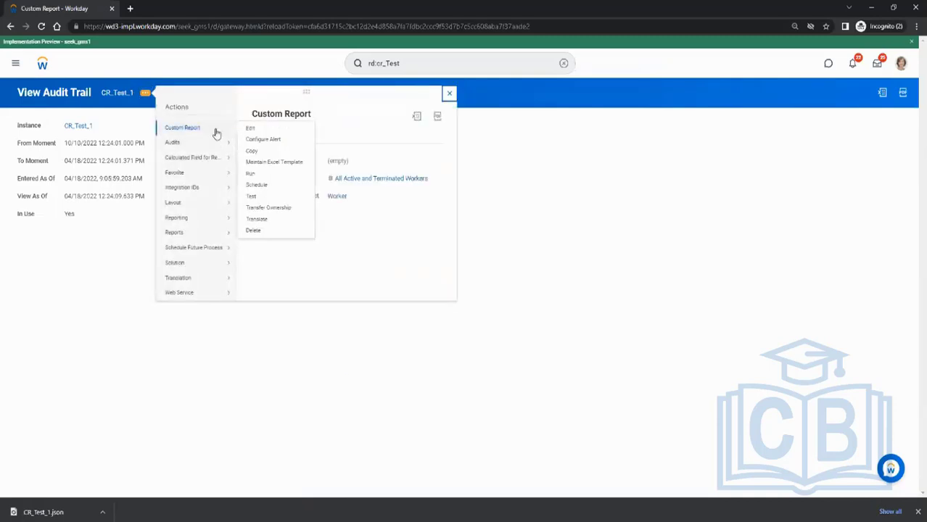
{"action": "mouse_move", "coordinate": [200, 158]}
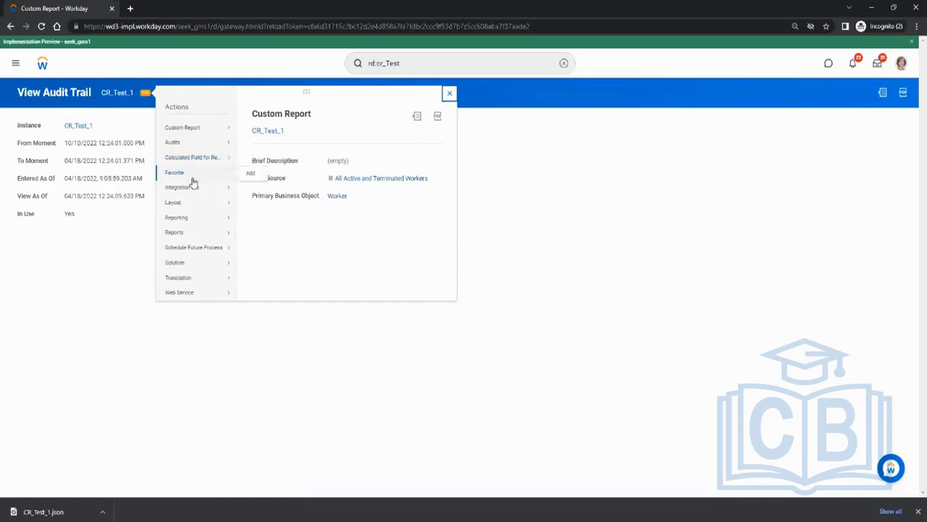
{"action": "mouse_move", "coordinate": [193, 194]}
{"action": "mouse_move", "coordinate": [196, 174]}
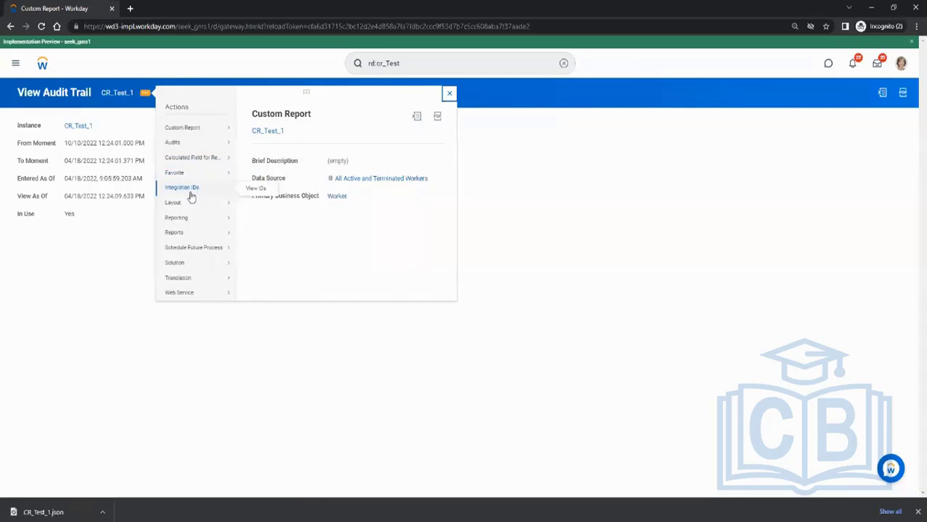
{"action": "left_click", "coordinate": [261, 190]}
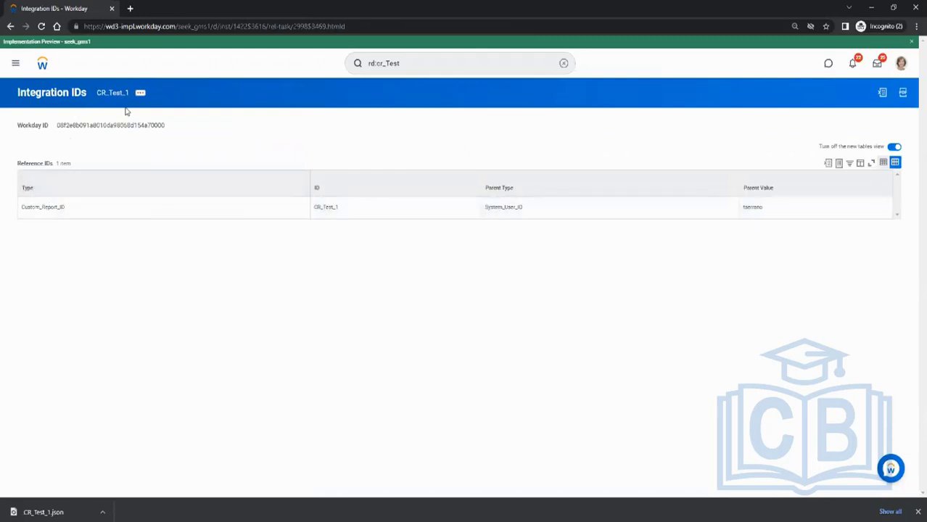
{"action": "double_click", "coordinate": [331, 208]}
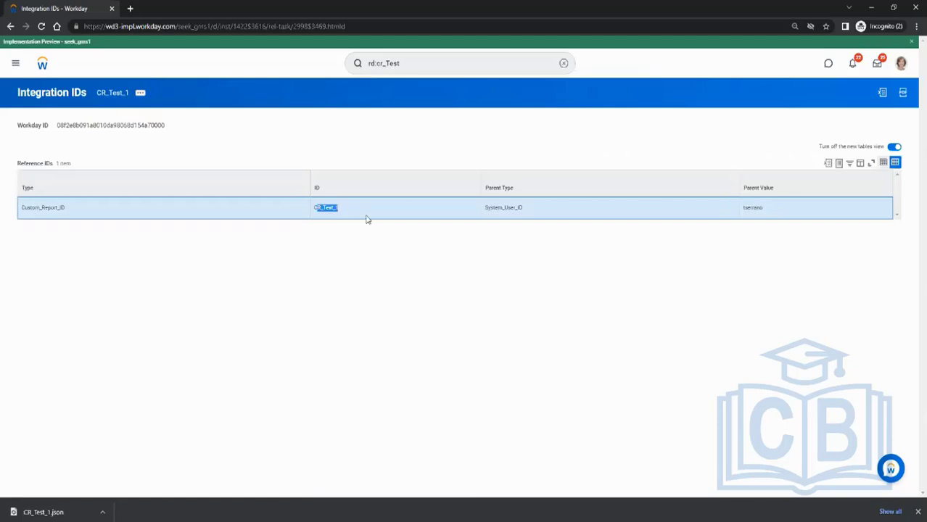
{"action": "left_click", "coordinate": [362, 246]}
{"action": "left_click", "coordinate": [10, 26]}
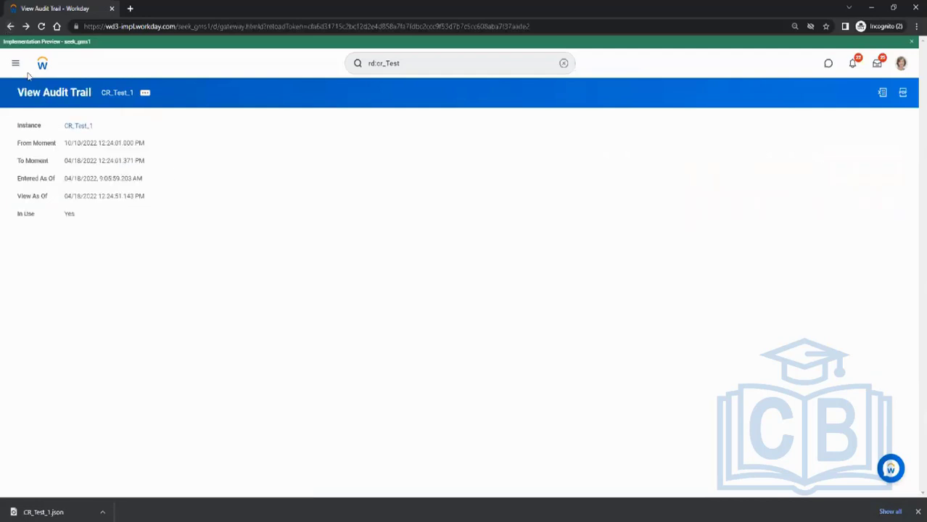
Open the CR_Test_1 report definition and browse its related actions menu without choosing.
{"action": "left_click", "coordinate": [114, 93]}
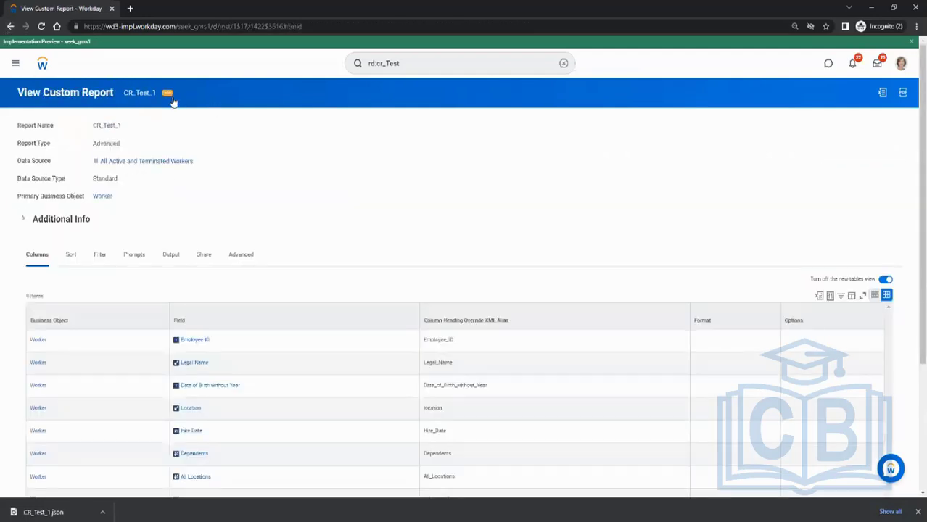
{"action": "left_click", "coordinate": [167, 95]}
{"action": "mouse_move", "coordinate": [203, 208]}
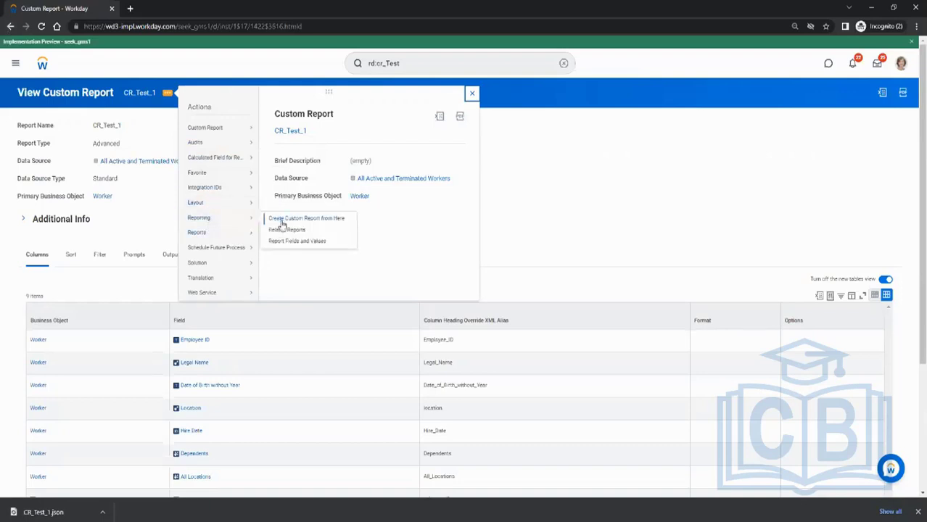
{"action": "mouse_move", "coordinate": [238, 239]}
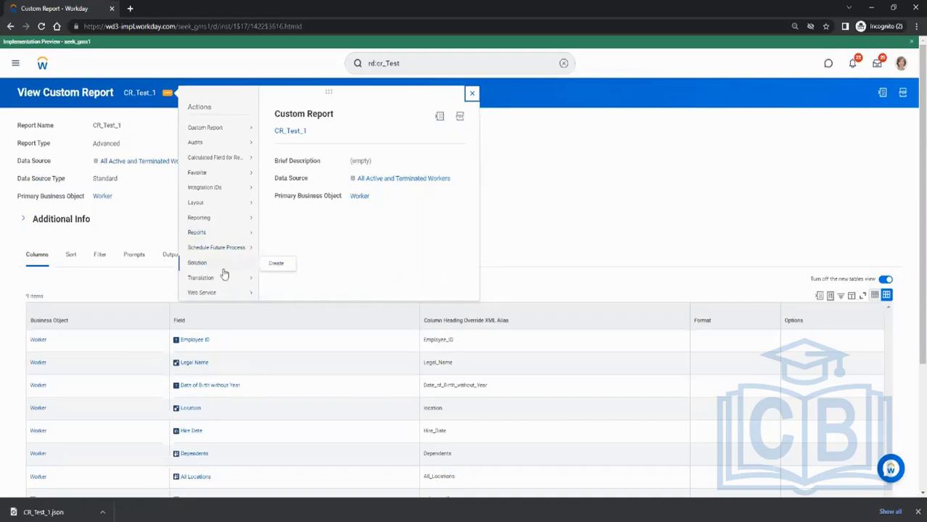
{"action": "mouse_move", "coordinate": [225, 298]}
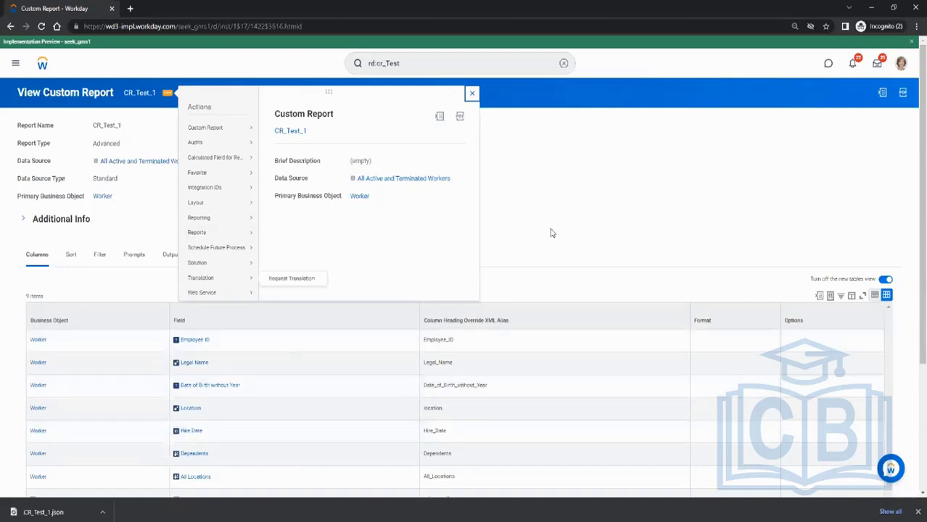
{"action": "left_click", "coordinate": [473, 94]}
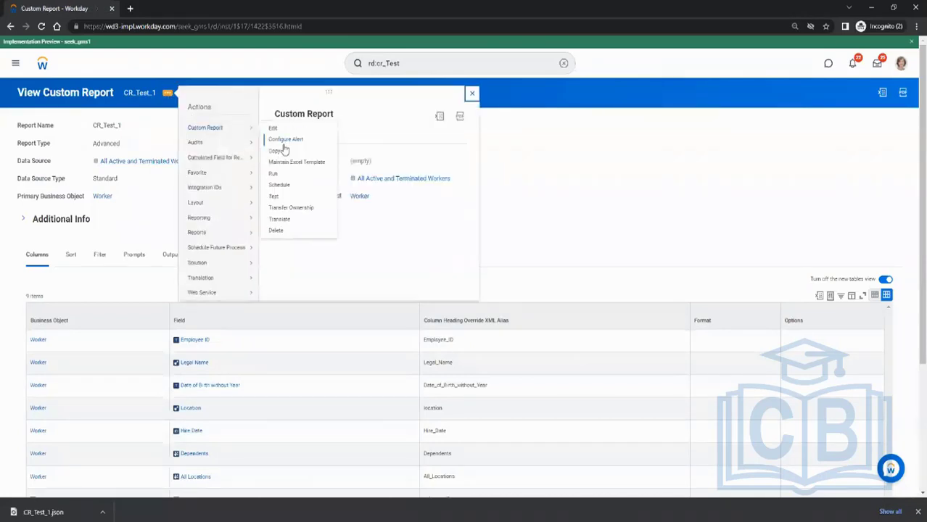
Run CR_Test_1 filtered to Location Melbourne for 01/01/2022–04/18/2022.
{"action": "left_click", "coordinate": [282, 174]}
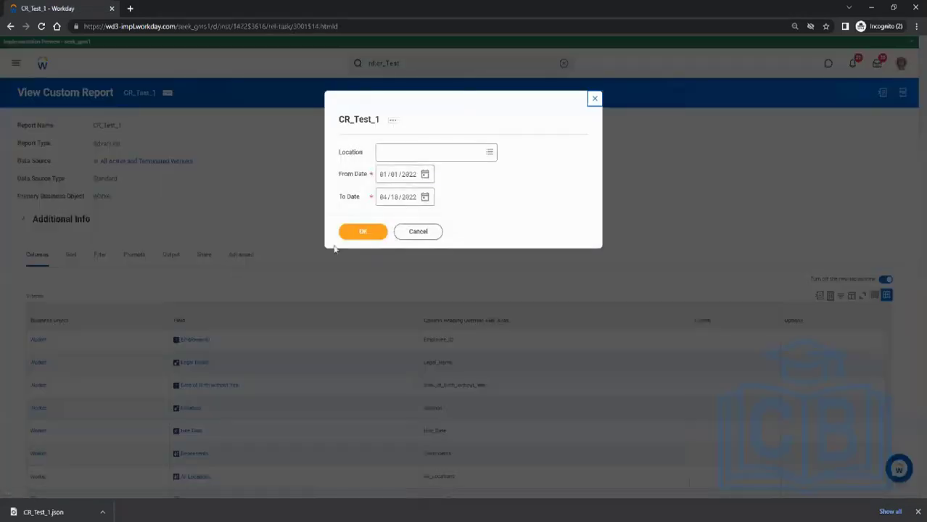
{"action": "left_click", "coordinate": [361, 233]}
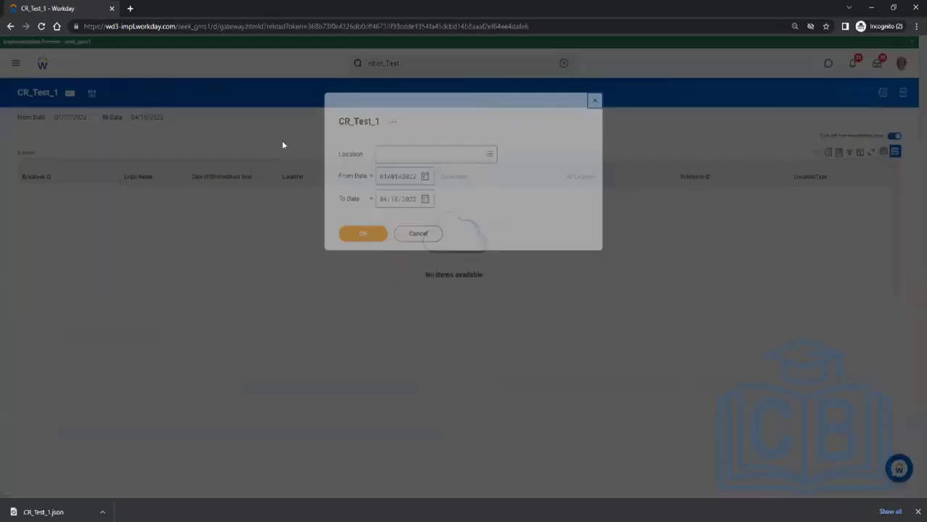
{"action": "left_click", "coordinate": [386, 150]}
{"action": "type", "text": "mel"}
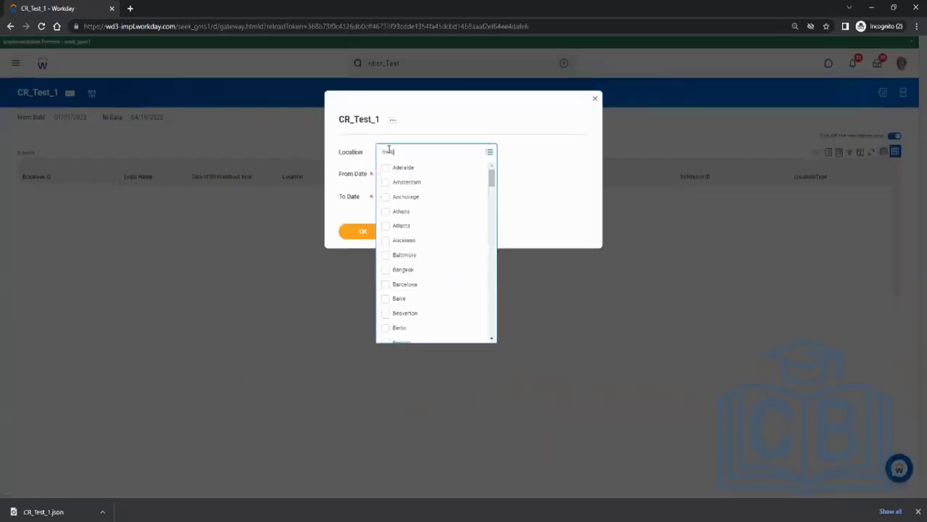
{"action": "type", "text": "bo"}
{"action": "key", "text": "Return"}
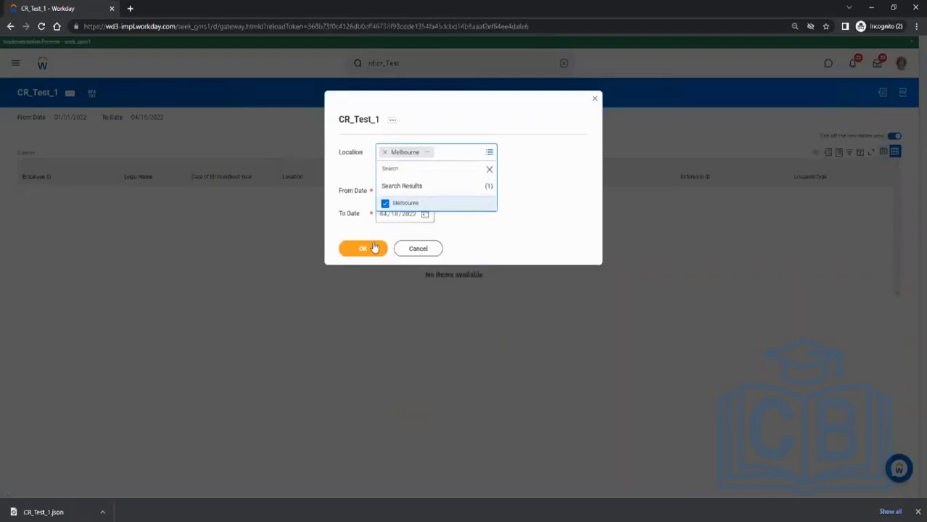
{"action": "left_click", "coordinate": [372, 249]}
{"action": "left_click", "coordinate": [369, 232]}
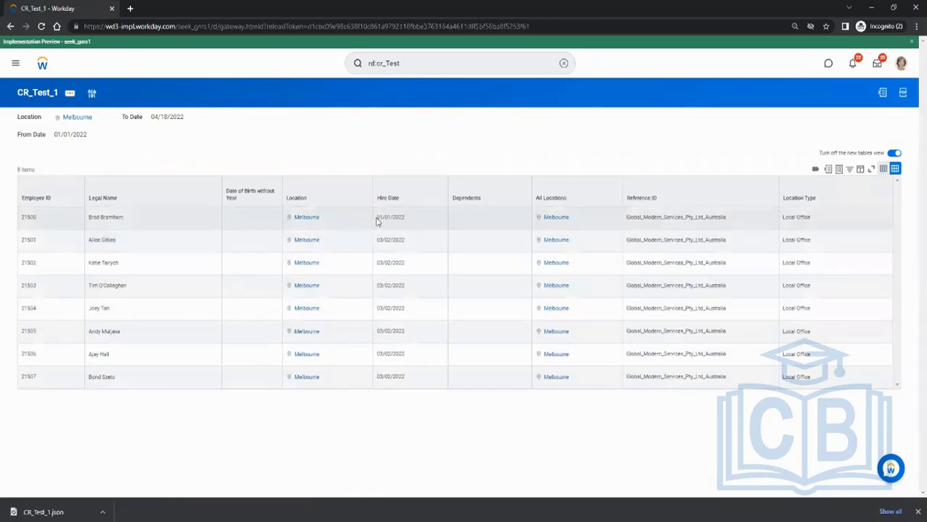
{"action": "left_click_drag", "start_coordinate": [377, 217], "coordinate": [404, 217]}
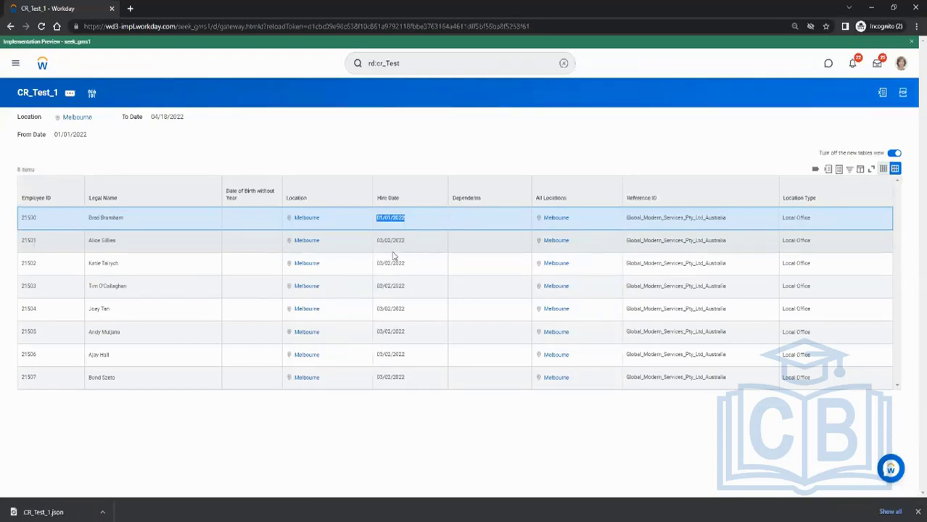
{"action": "double_click", "coordinate": [31, 217]}
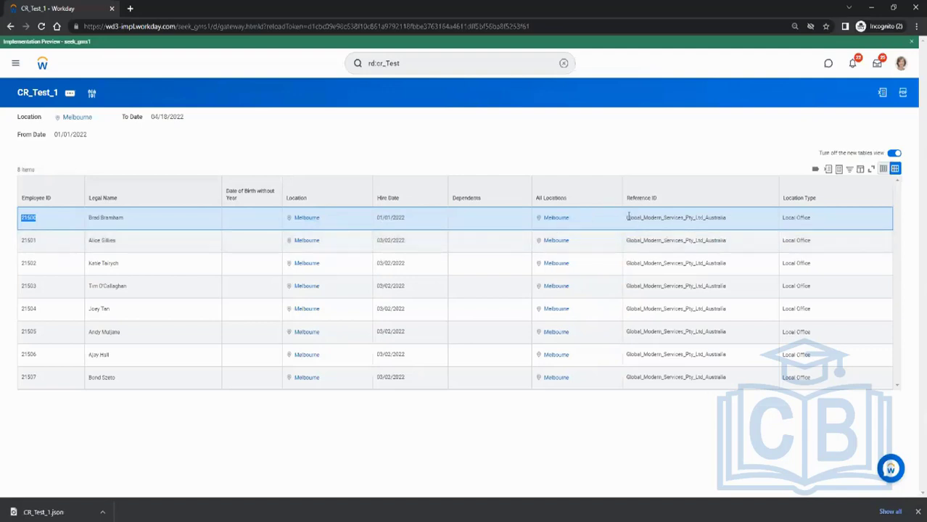
{"action": "left_click_drag", "start_coordinate": [628, 218], "coordinate": [672, 218]}
{"action": "left_click", "coordinate": [677, 314]}
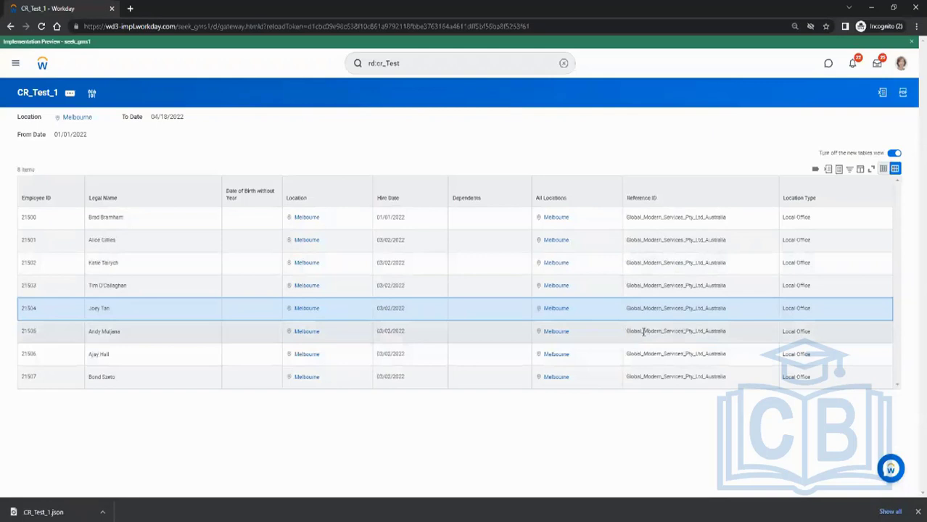
{"action": "left_click_drag", "start_coordinate": [643, 331], "coordinate": [626, 332]}
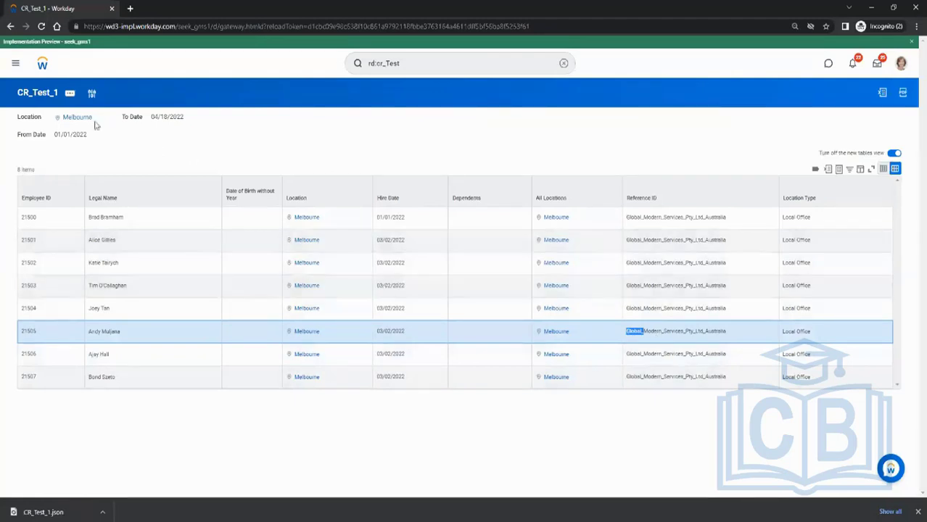
{"action": "left_click", "coordinate": [39, 97]}
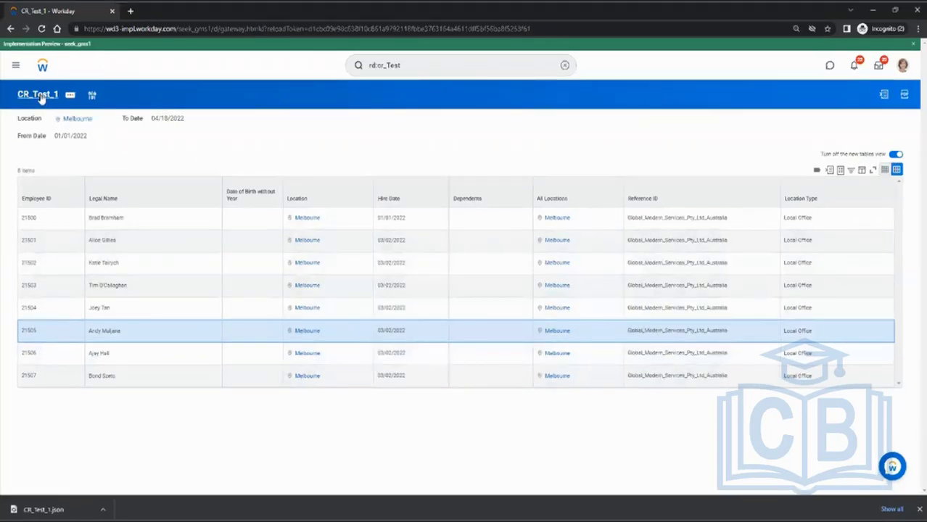